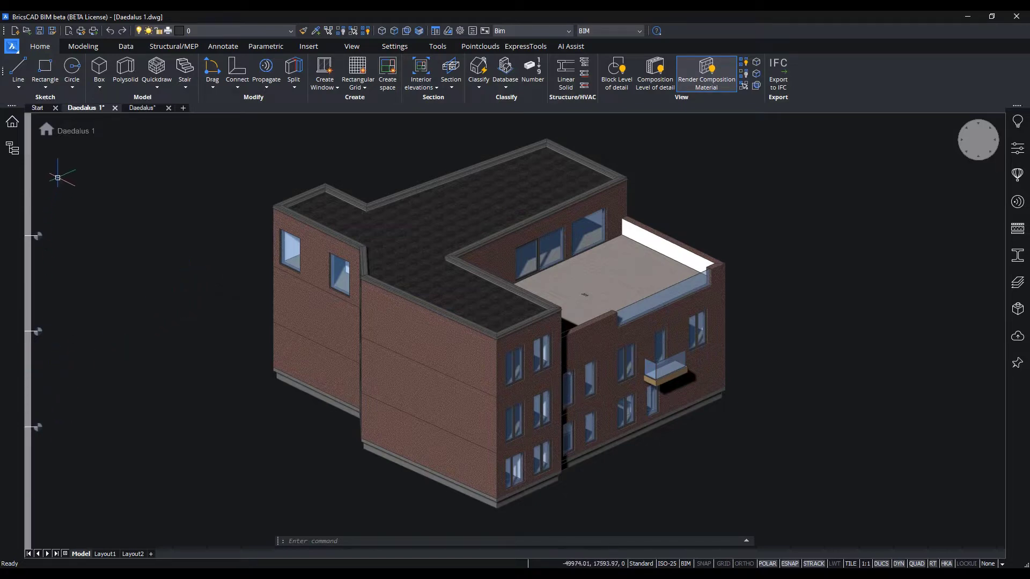
Open the Floor 1 story of the Daedalus 1 building for editing in plan view
left_click(69, 133)
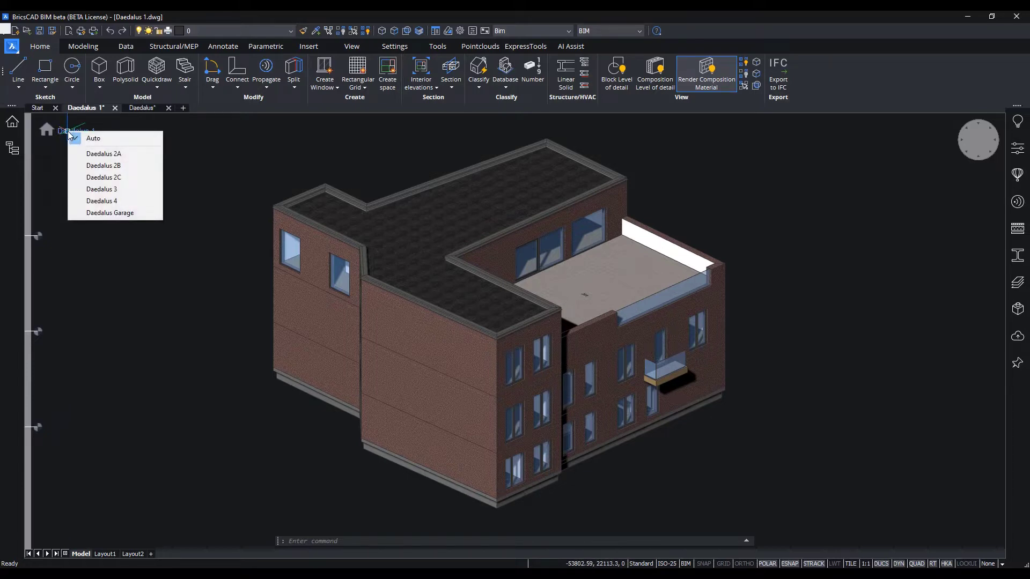
left_click(50, 147)
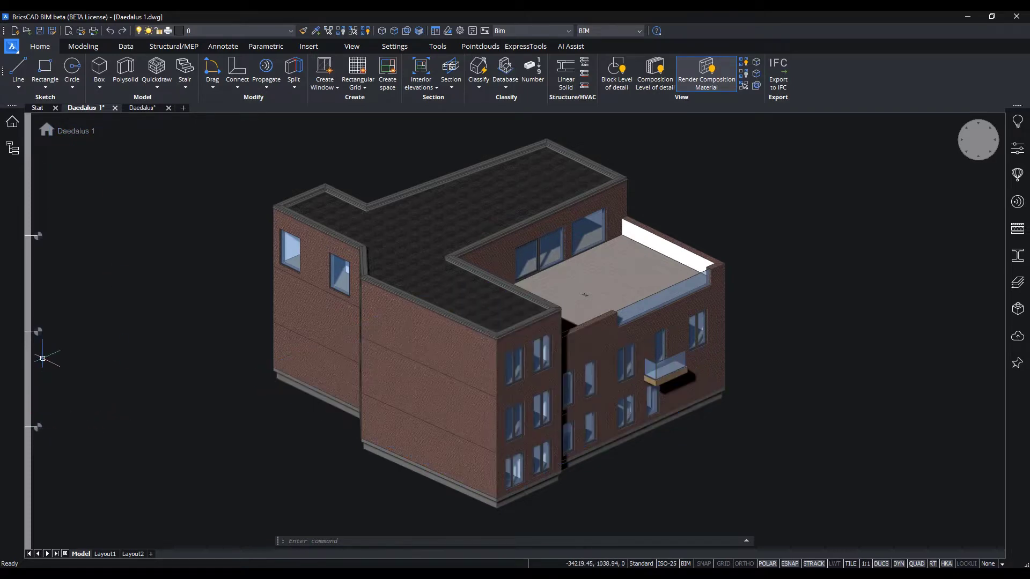
left_click(38, 330)
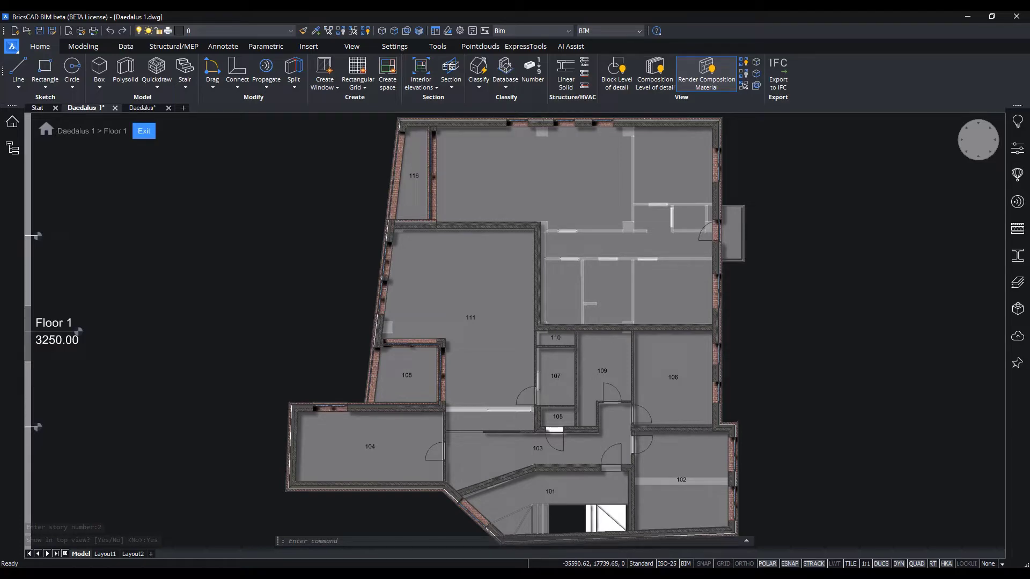
Extend Floor 1's visible section range, raising its upper limit and lowering its lower limit to reveal the story below
middle_click_drag(541, 375, 478, 231, "shift")
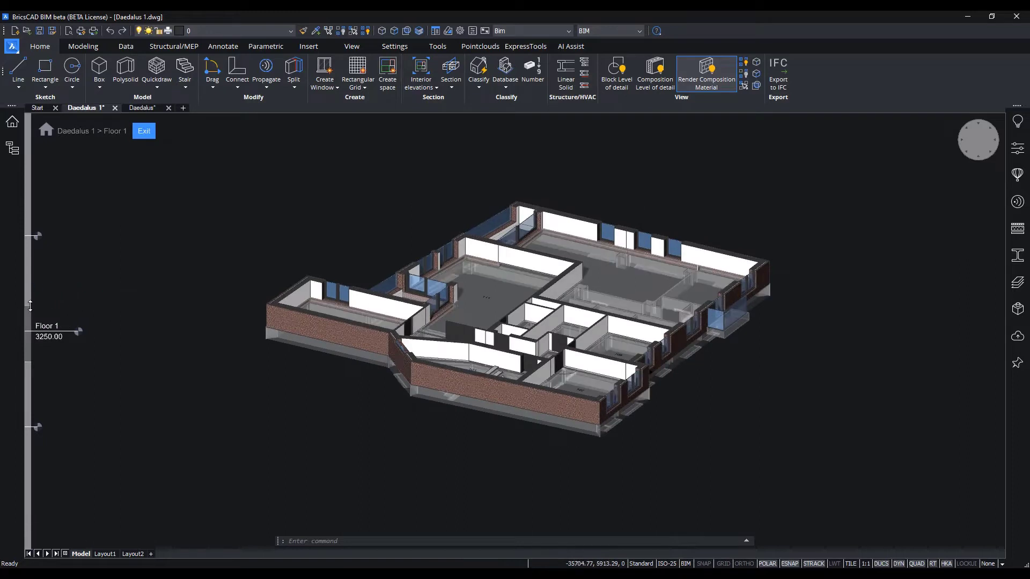
left_click_drag(28, 306, 26, 289)
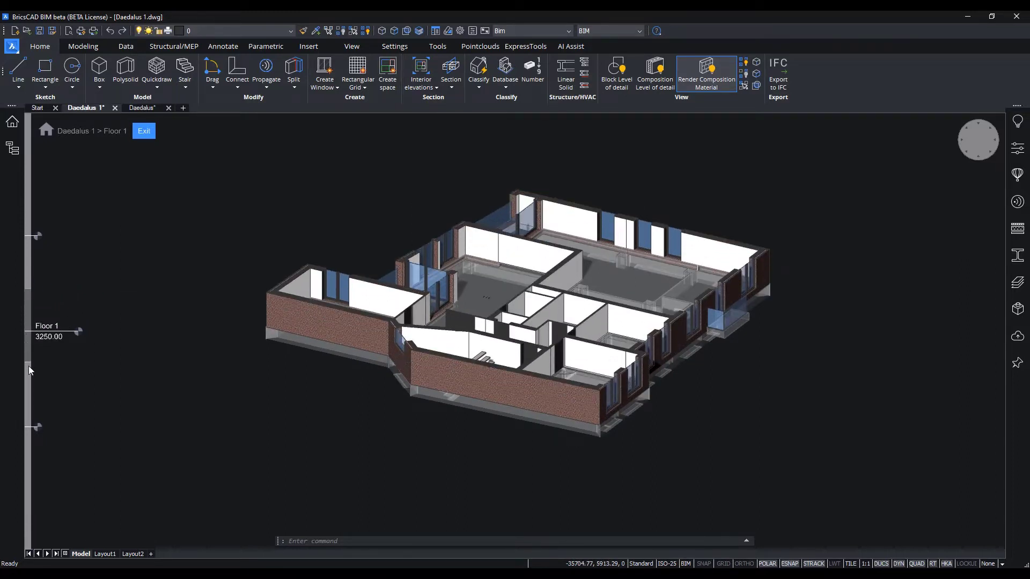
left_click_drag(29, 366, 28, 398)
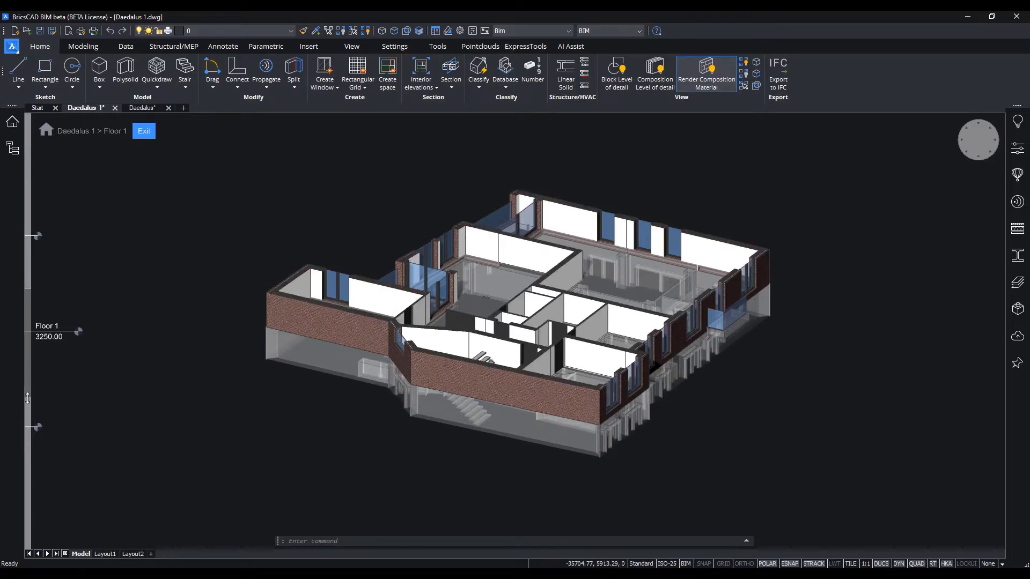
Return the Floor 1 model to the Top view and apply the Black & White visual style
left_click(959, 152)
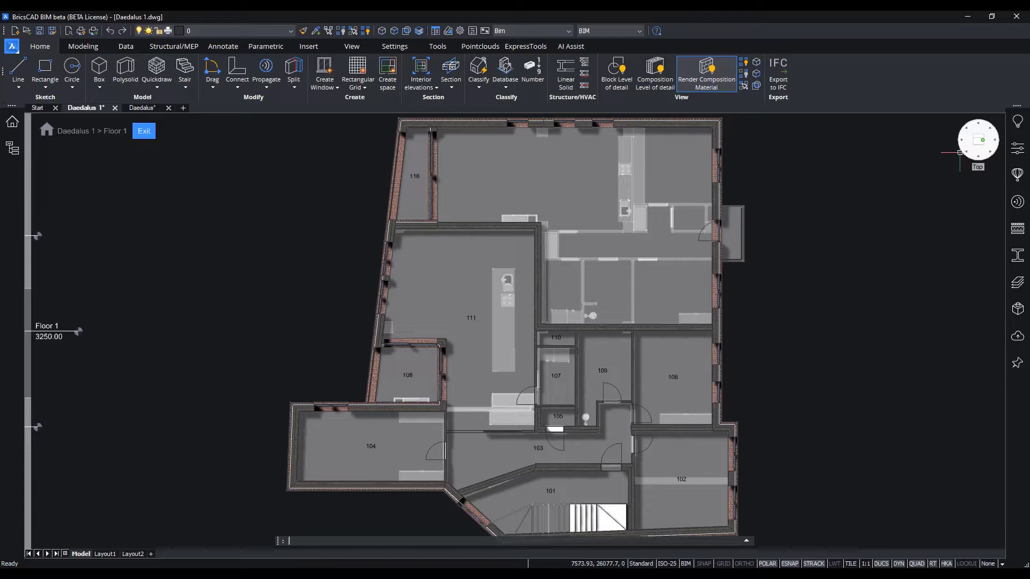
left_click(569, 31)
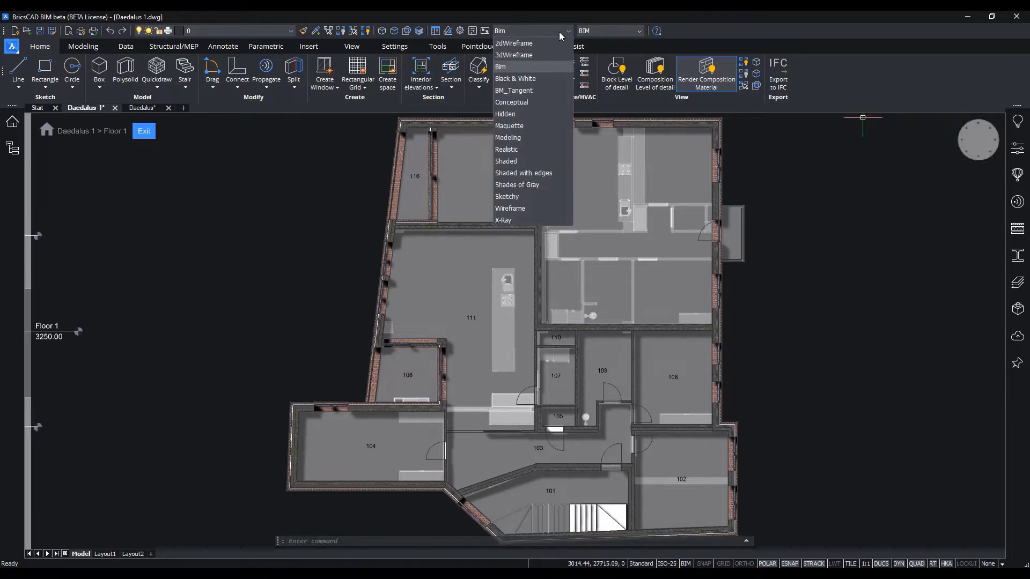
left_click(534, 82)
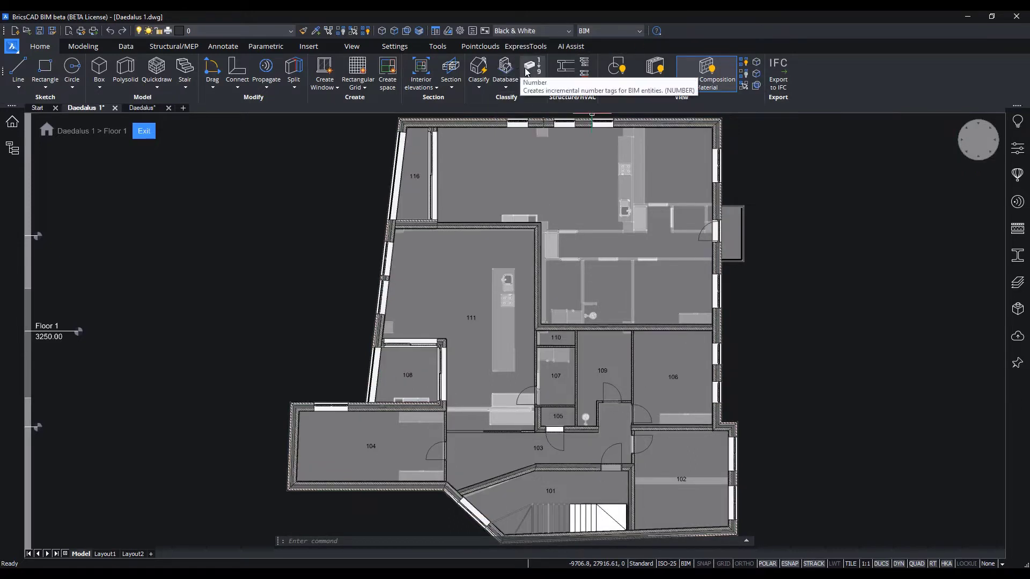
Use Quickdraw to enclose the large kitchen room beside room 116 with 100 mm walls, following the ghosted partitions of the floor below
scroll(437, 224, "up", 4)
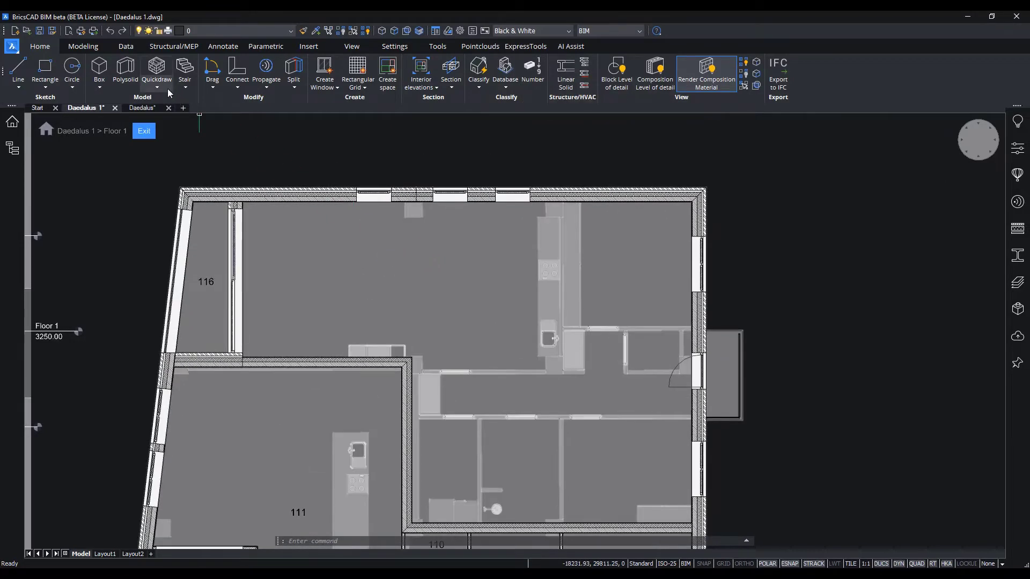
left_click(163, 73)
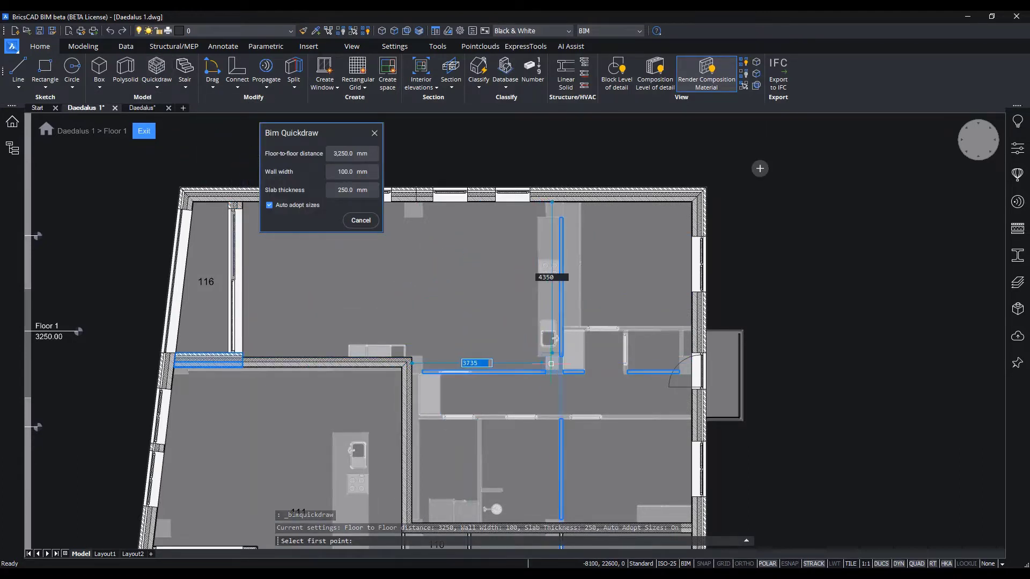
left_click(561, 370)
left_click(242, 203)
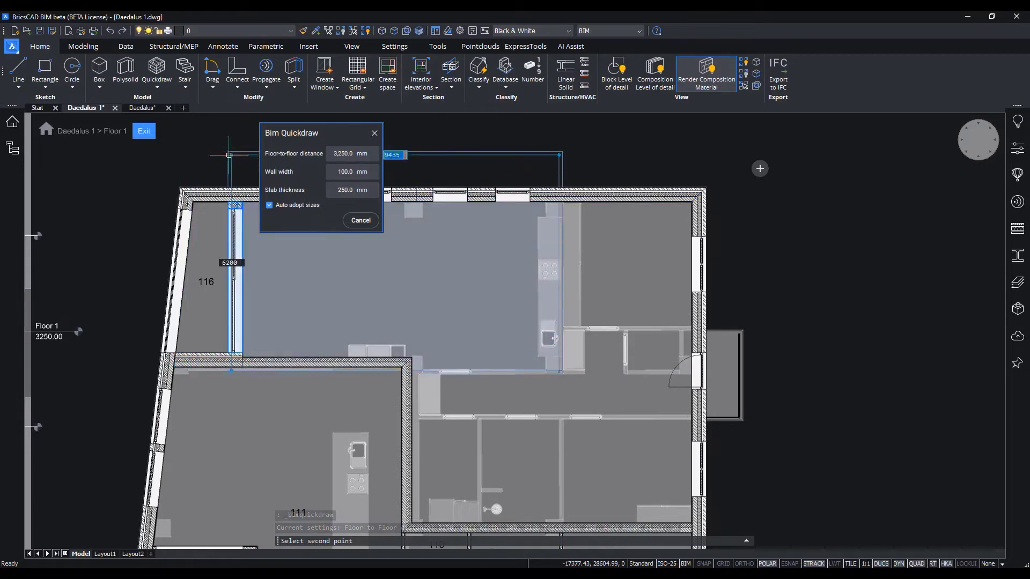
key("Escape")
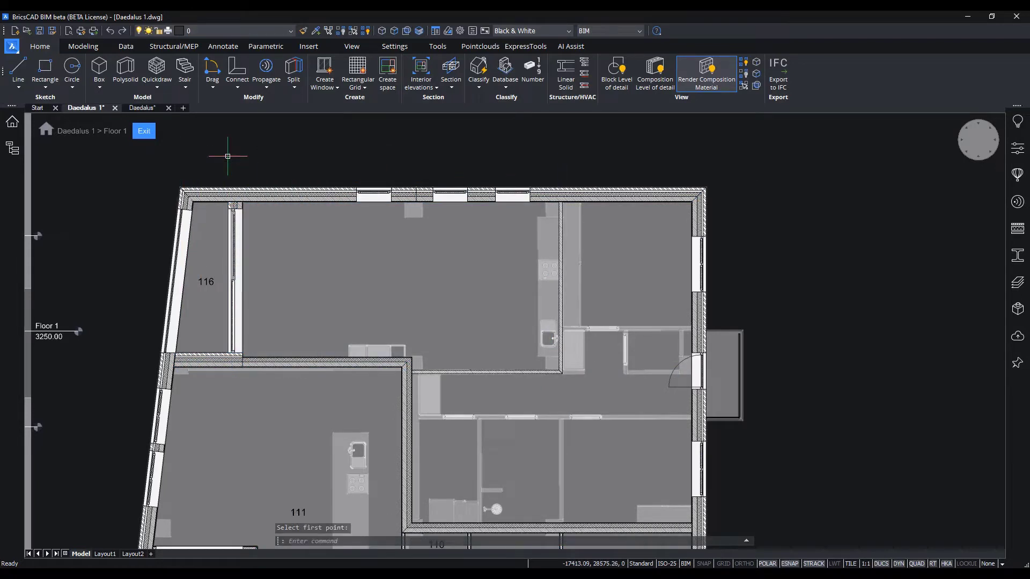
Use Quickwall to add 100 mm horizontal walls along both sides of the corridor and above the small rooms near the balcony door
right_click(230, 157)
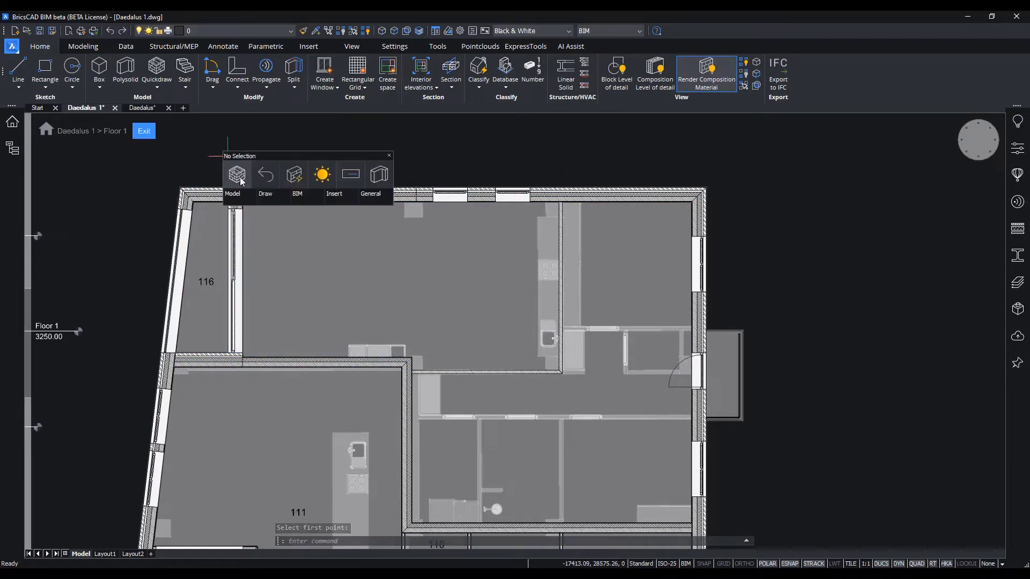
left_click(293, 177)
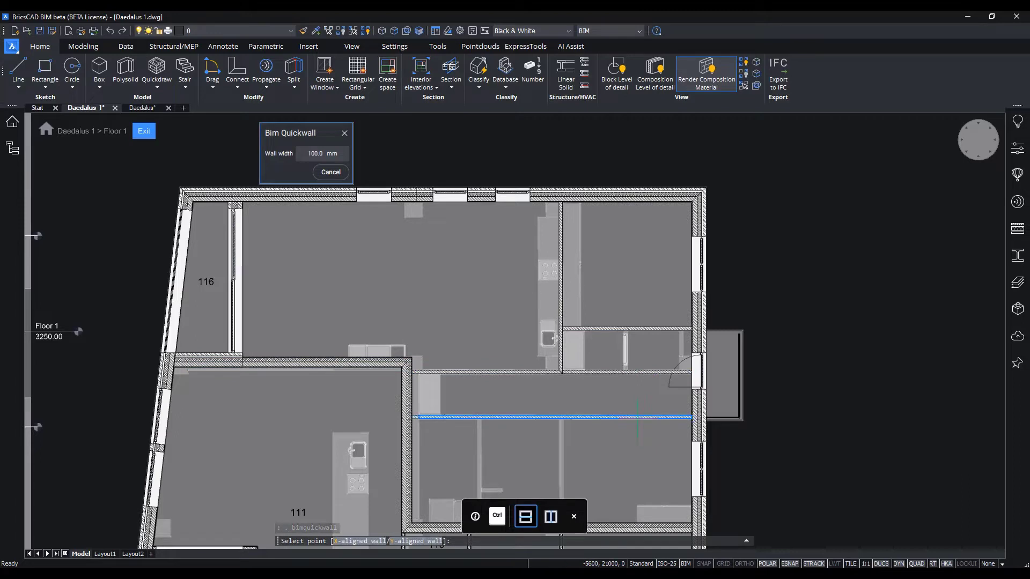
middle_click_drag(631, 421, 664, 367)
Add vertical 100 mm Quickwall partitions between the small rooms and between the rooms below the corridor, plus a horizontal one above the shower
key("ctrl")
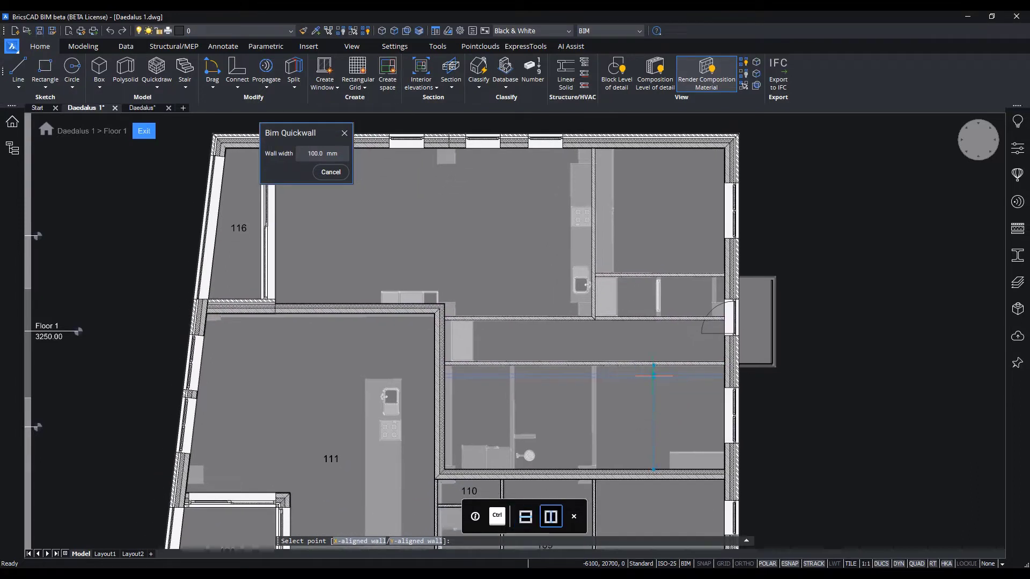
left_click(657, 307)
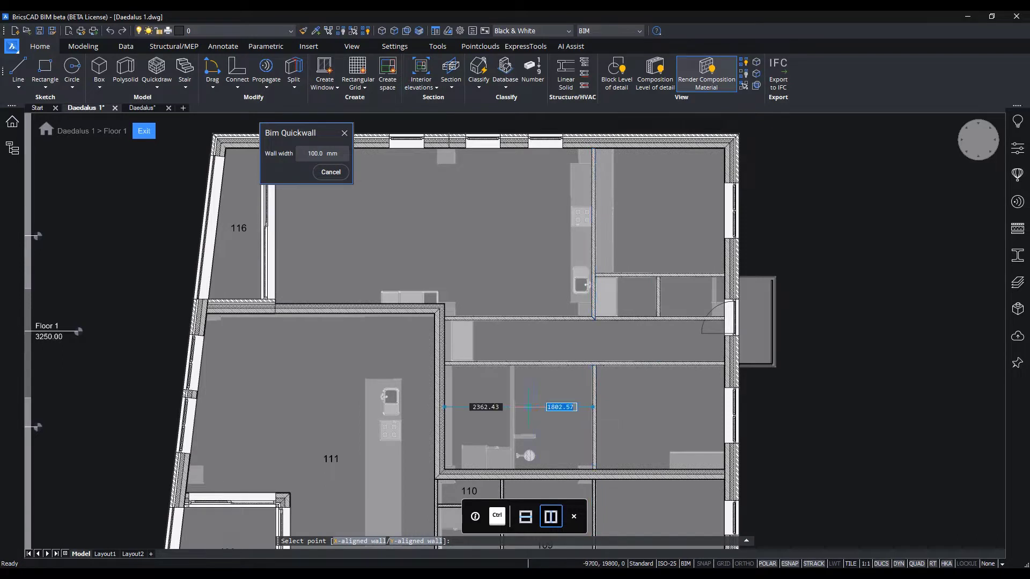
left_click(512, 426)
key("ctrl")
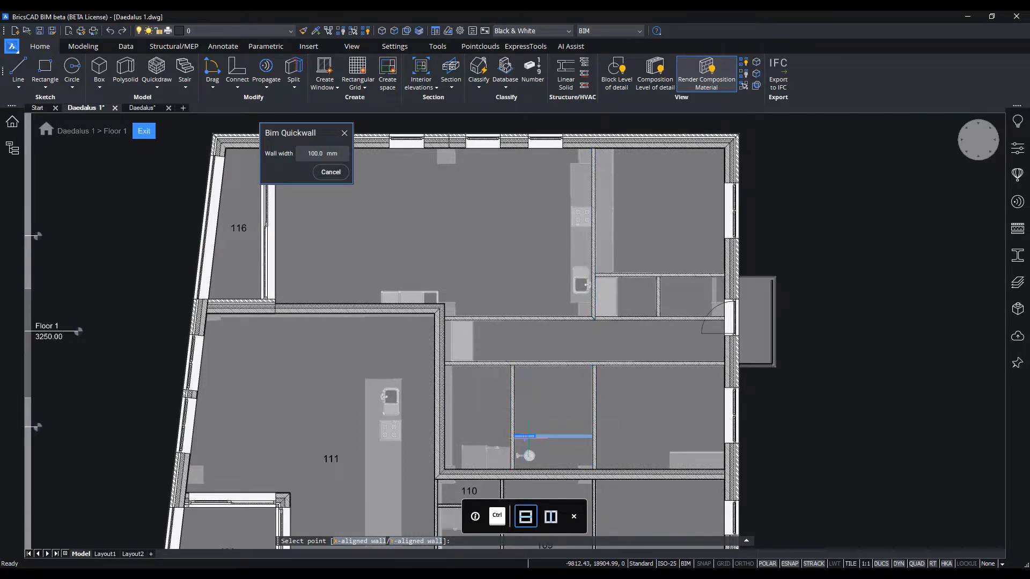
left_click(528, 436)
key("Return")
Move the vertical partition on the shower room's far side to 3000 mm from the opposite partition
middle_click_drag(544, 419, 496, 373)
scroll(512, 379, "up", 2)
mouse_move(561, 366)
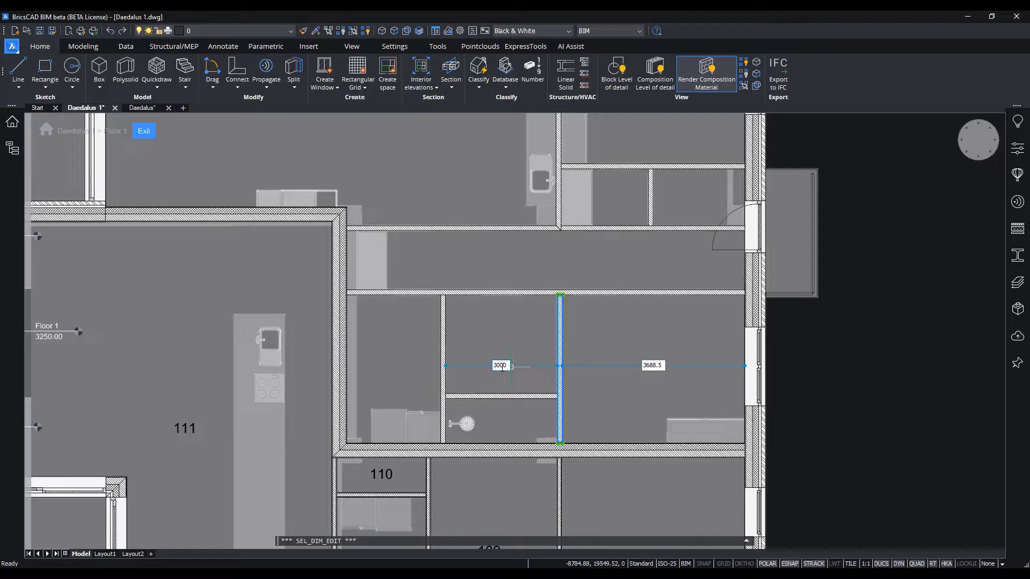
key("Return")
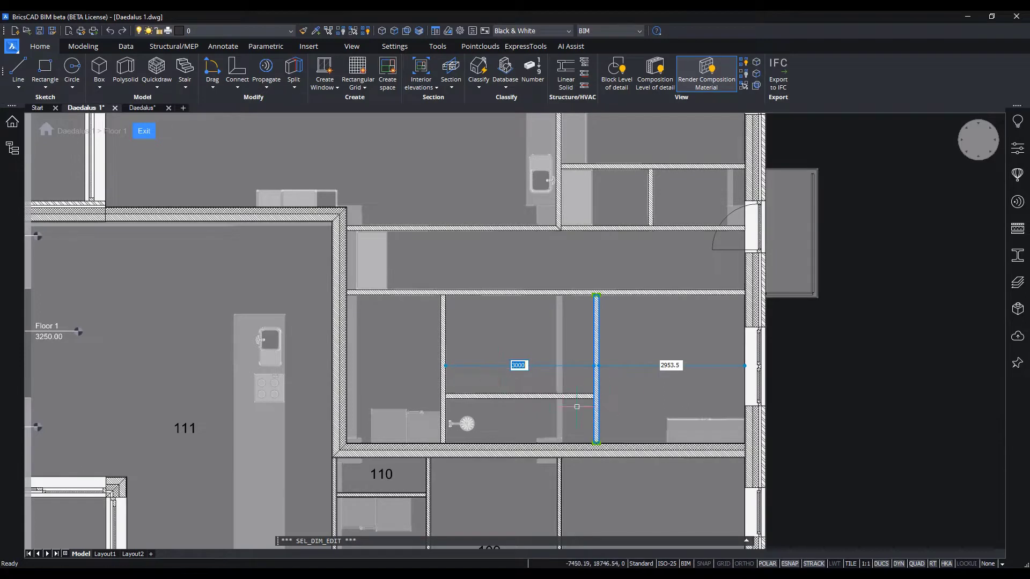
key("Escape")
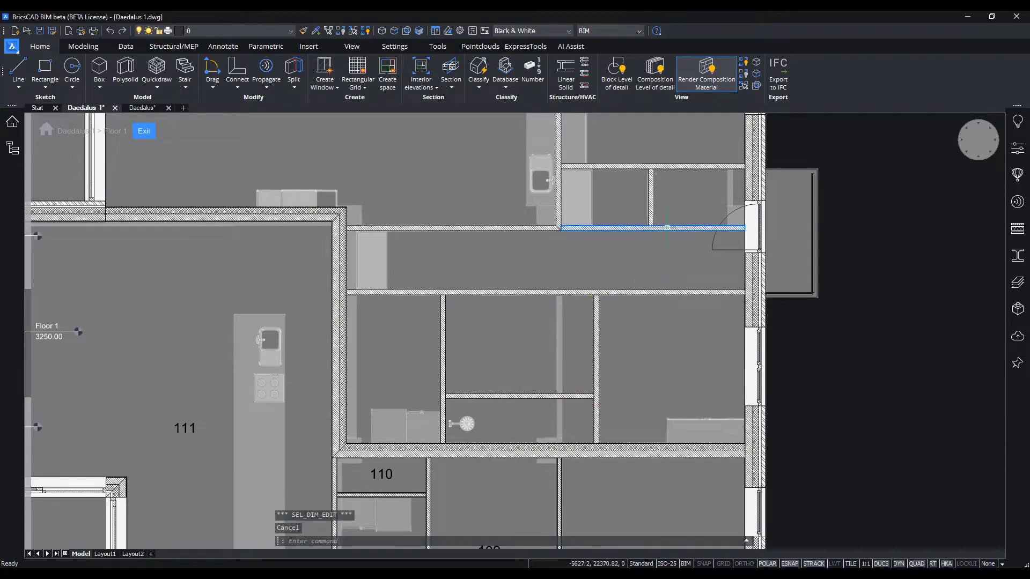
Trim the corridor's upper wall back to the small room's vertical partition, removing the segment that ends at the balcony door
mouse_move(663, 229)
mouse_move(774, 260)
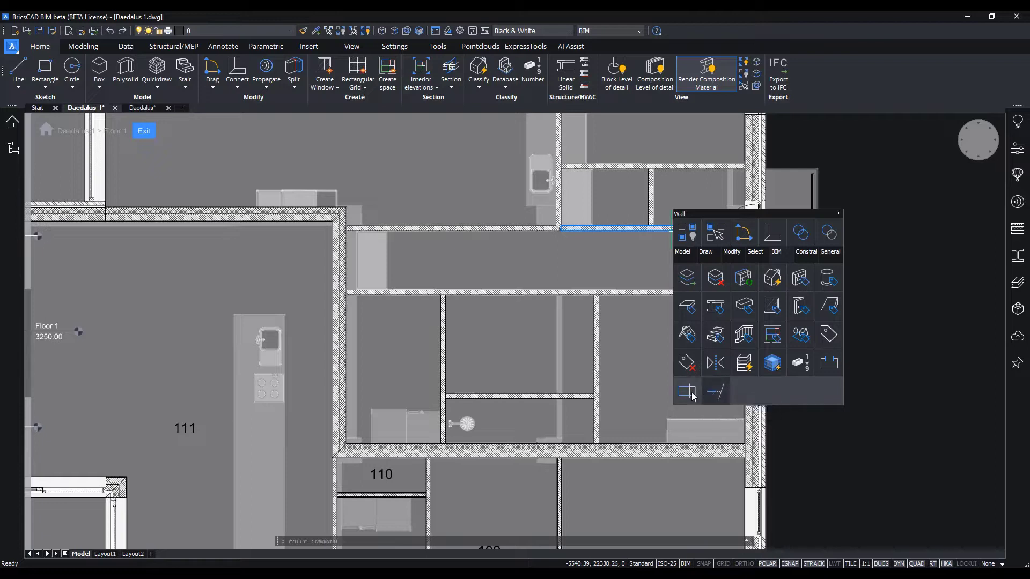
left_click(713, 394)
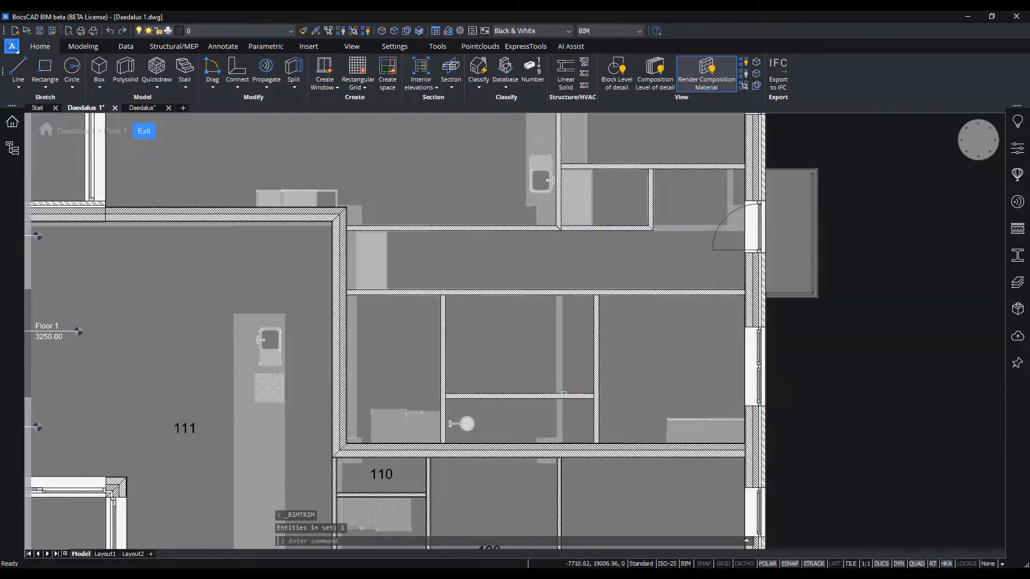
Split the horizontal partition above the shower and delete its longer segment, keeping only the short stub
mouse_move(502, 396)
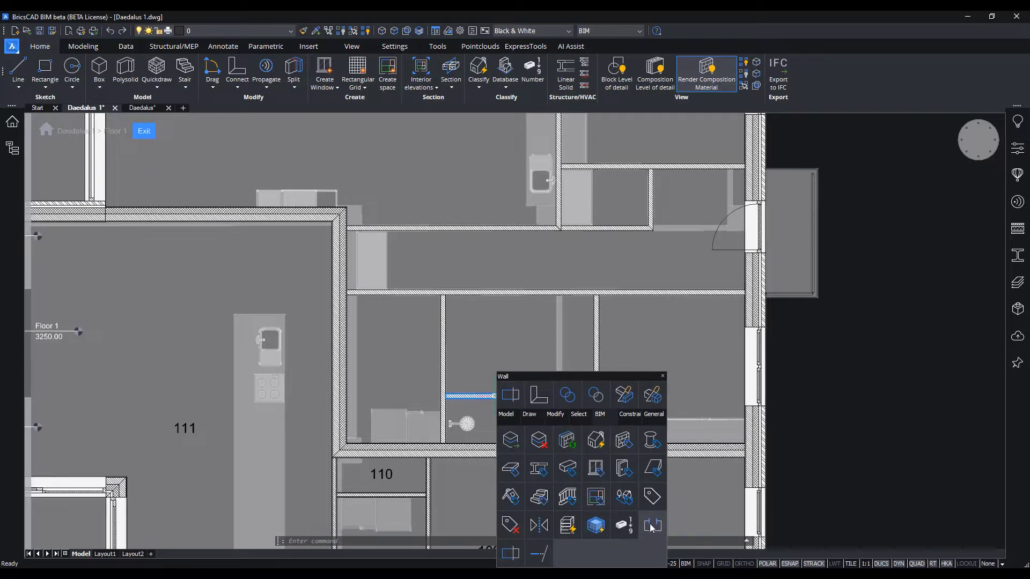
left_click(652, 525)
left_click(474, 398)
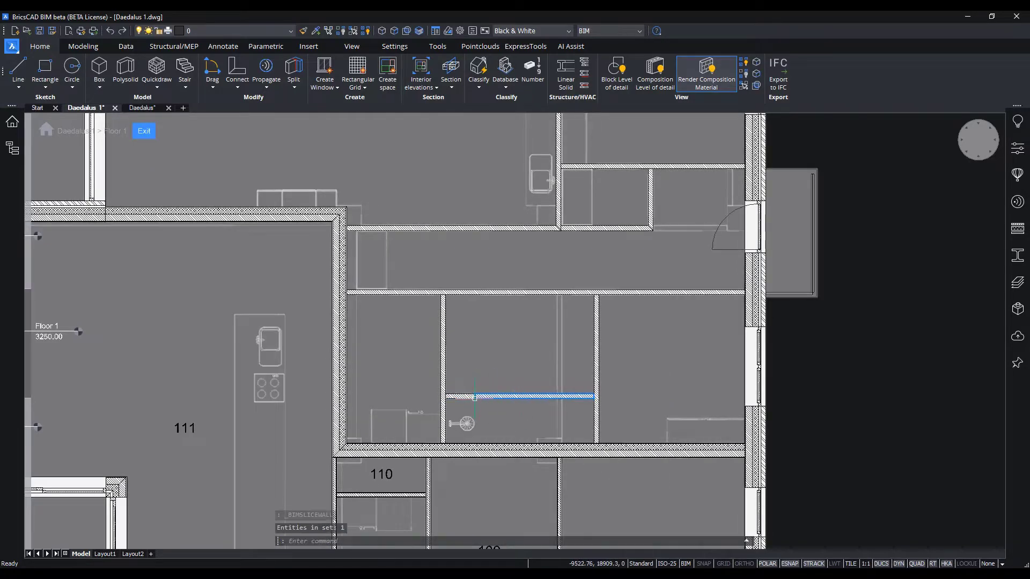
key("Delete")
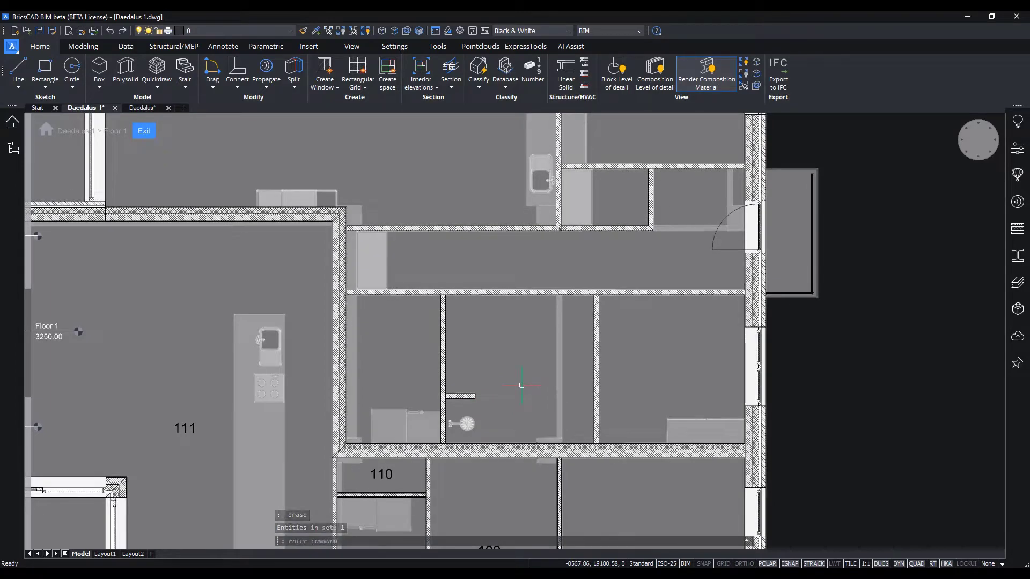
Insert three copies of the lower apartment's single-swing door in the corridor's lower wall, one for each room below it, swinging into the rooms
scroll(521, 385, "down", 4)
middle_click_drag(532, 406, 556, 272)
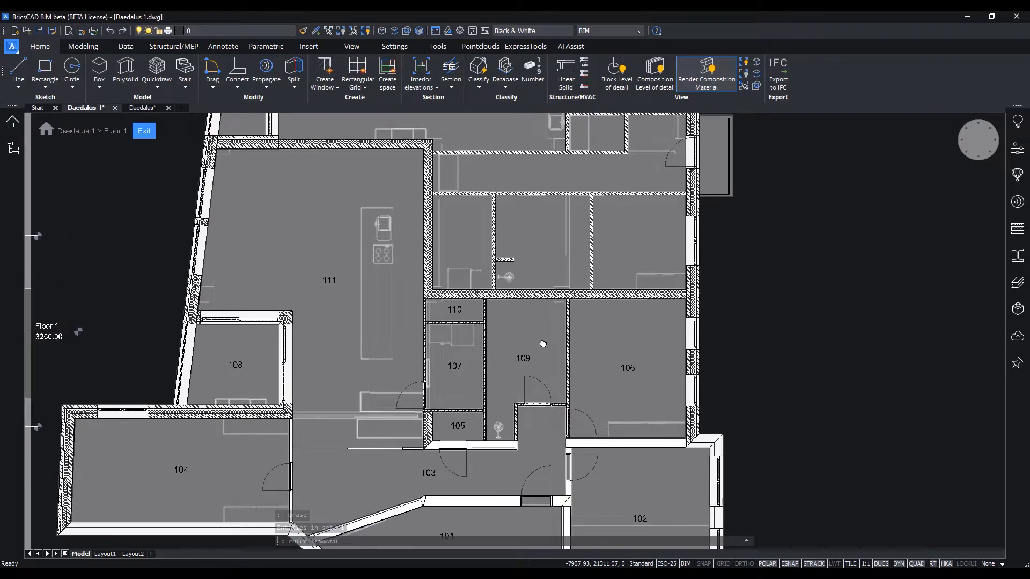
mouse_move(542, 397)
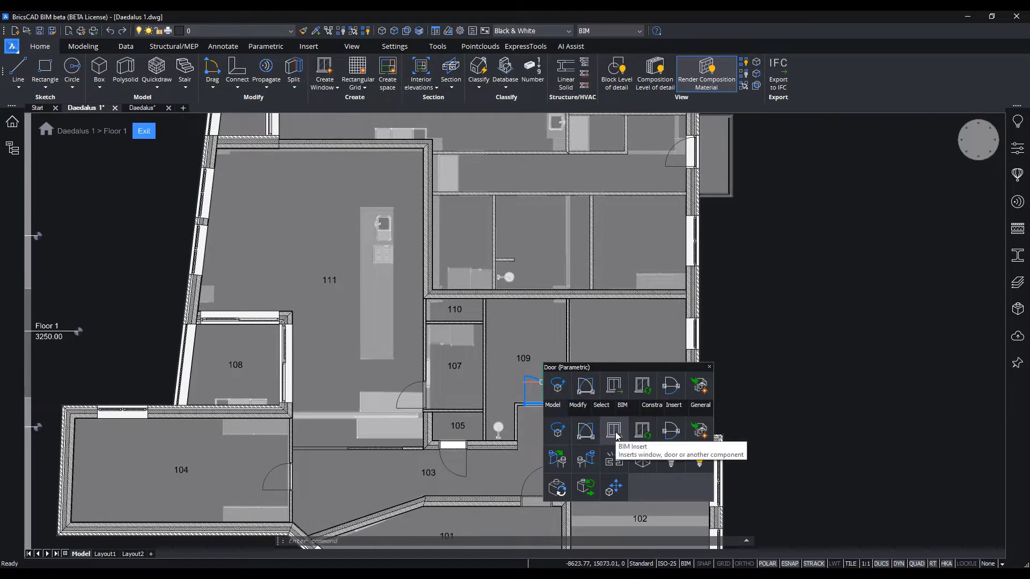
left_click(615, 436)
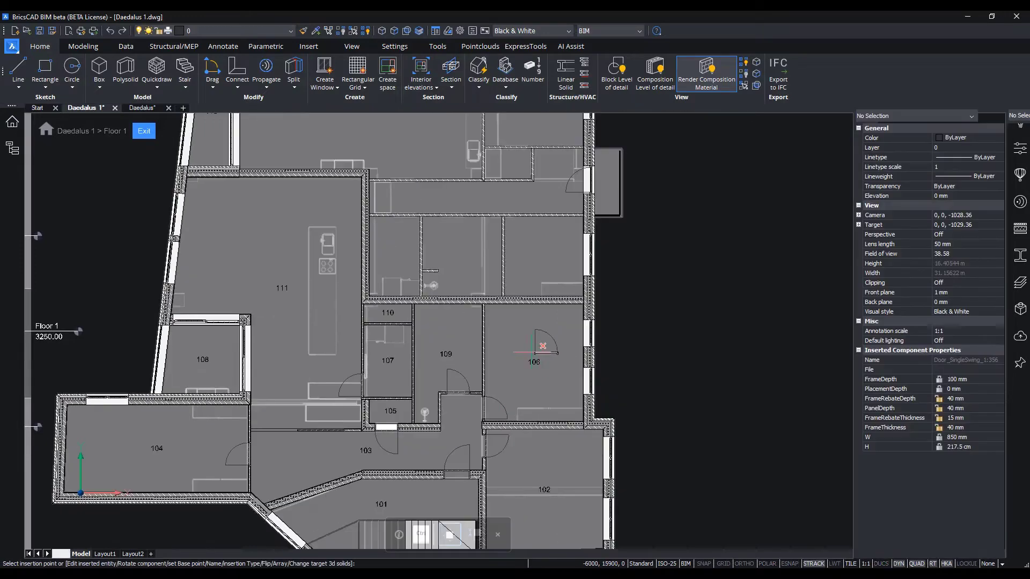
middle_click_drag(513, 350, 596, 511)
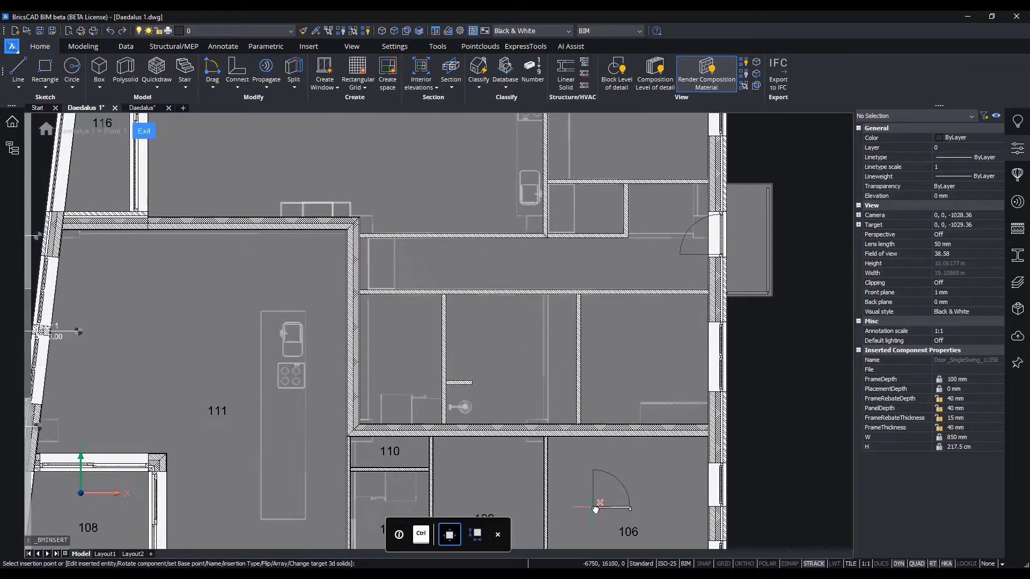
left_click(592, 291)
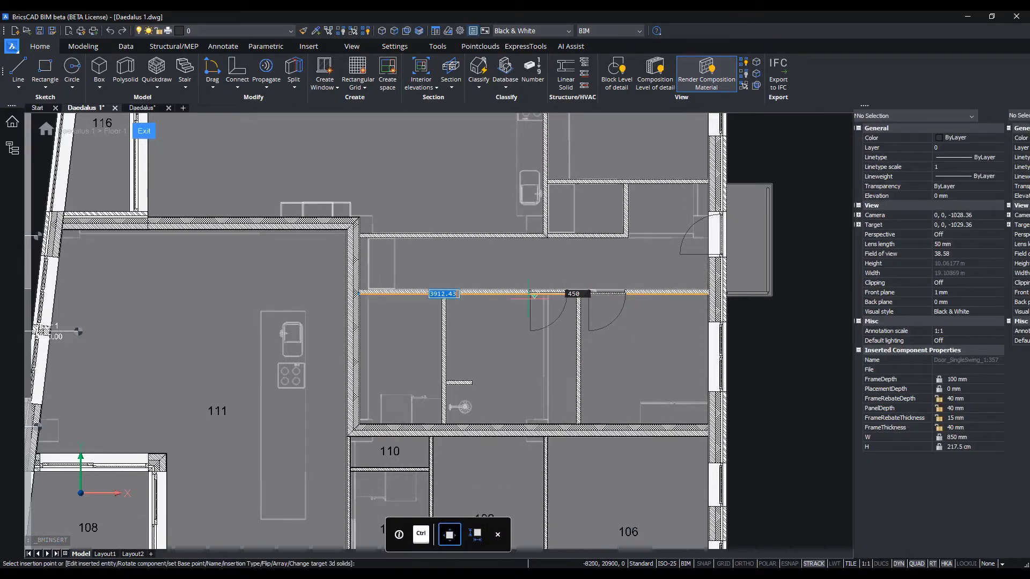
left_click(531, 293)
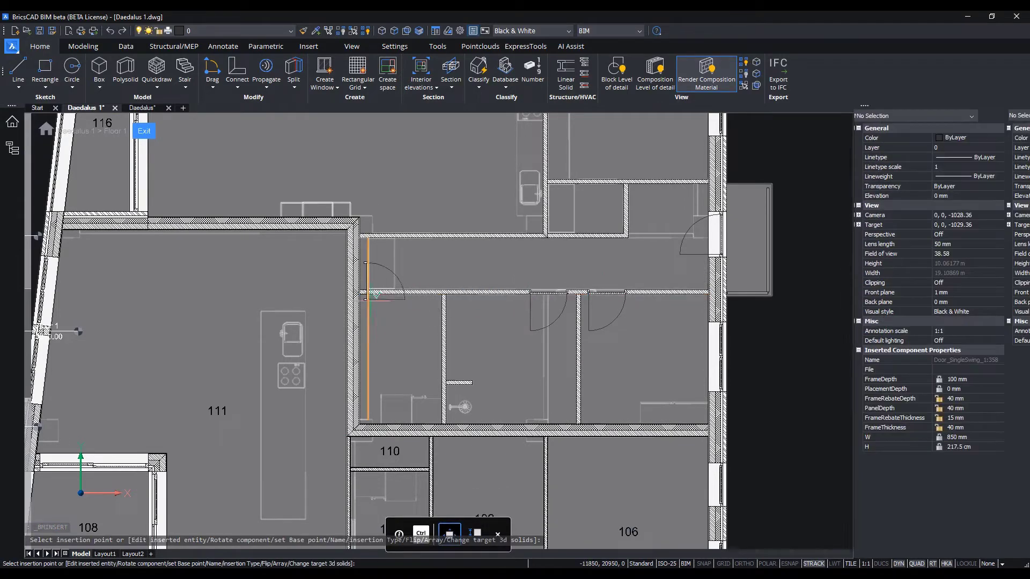
left_click(382, 293)
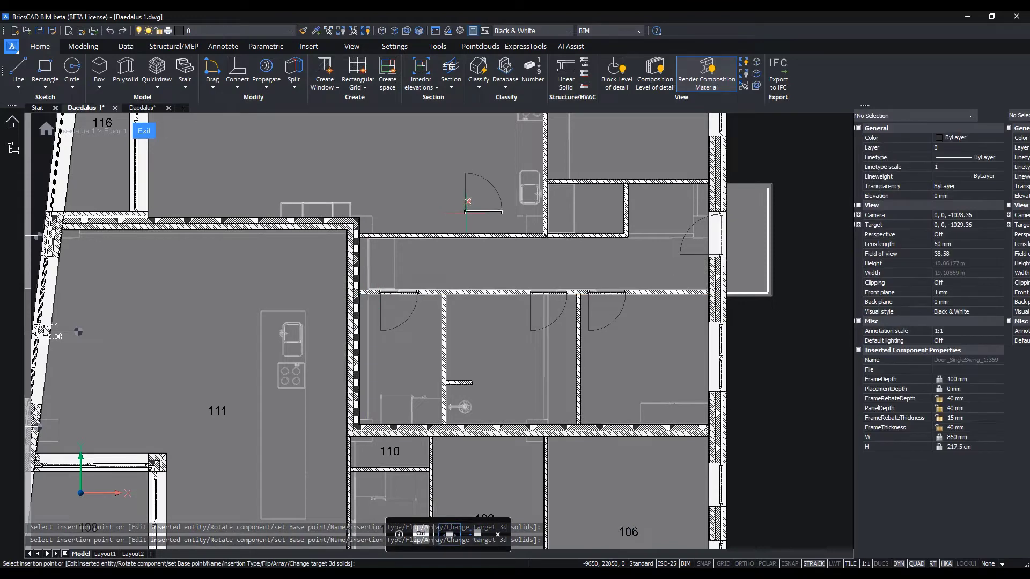
Insert the same single-swing door in the corridor's upper wall, the small room's vertical partition and the horizontal partition near the facade
left_click(481, 233)
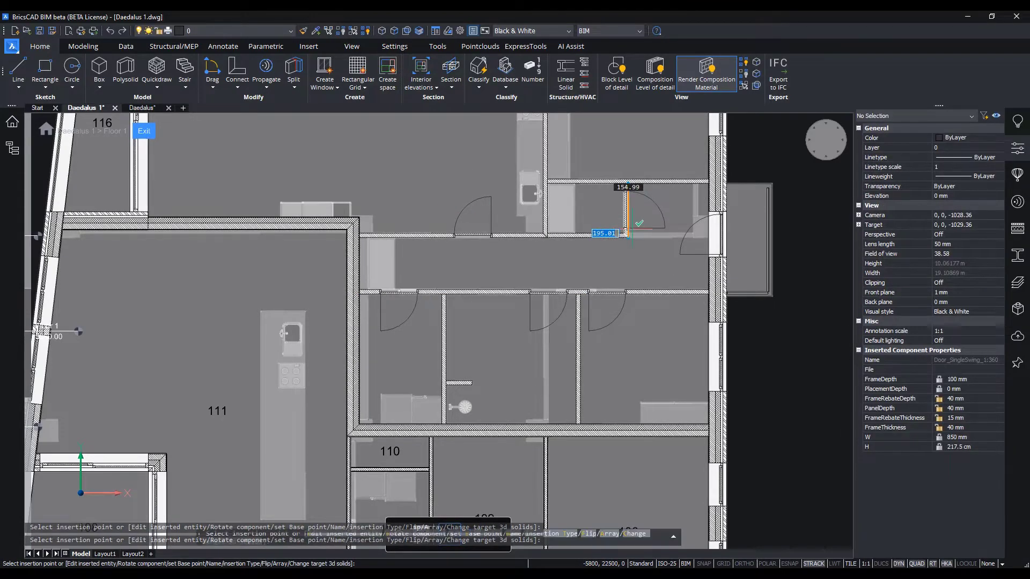
left_click(632, 214)
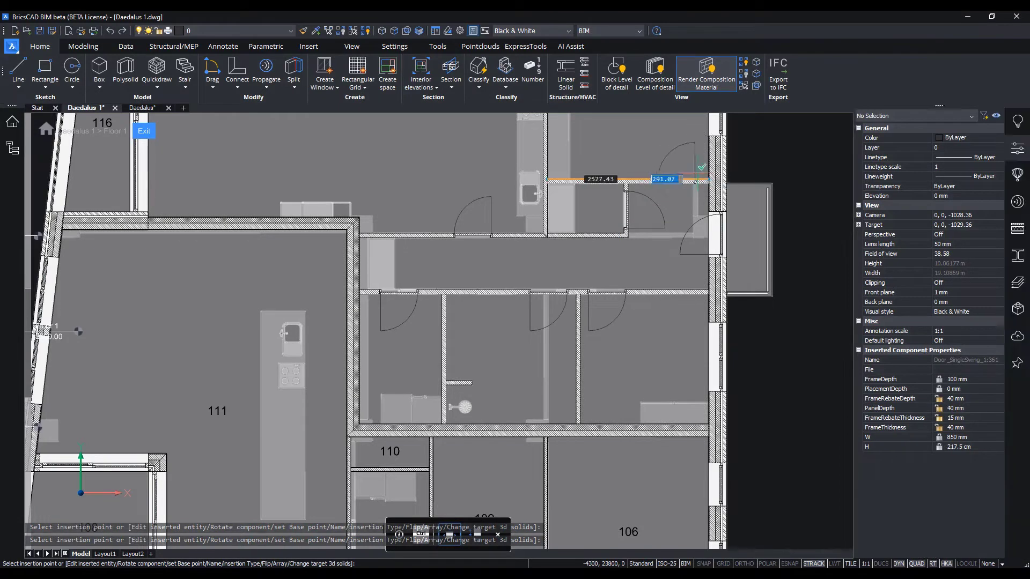
left_click(699, 172)
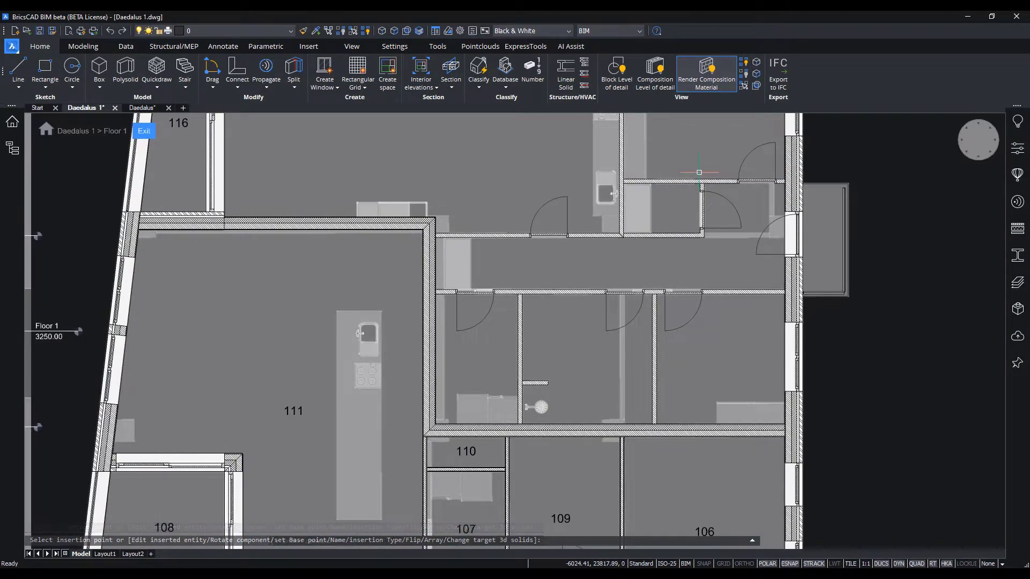
Flip the shower room's door and the small room's door left-right so that each hinges on its opposite side
mouse_move(642, 317)
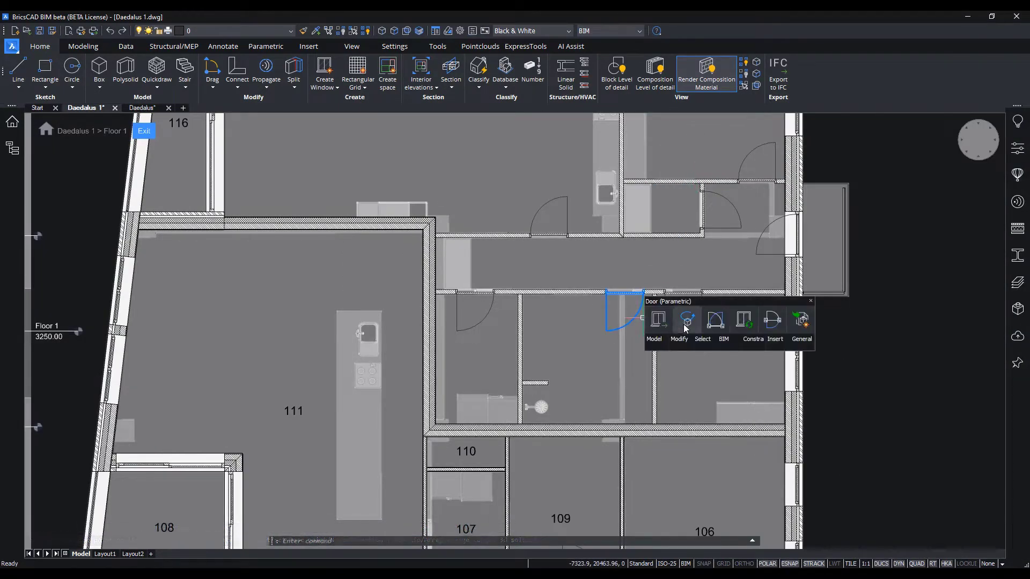
left_click(710, 323)
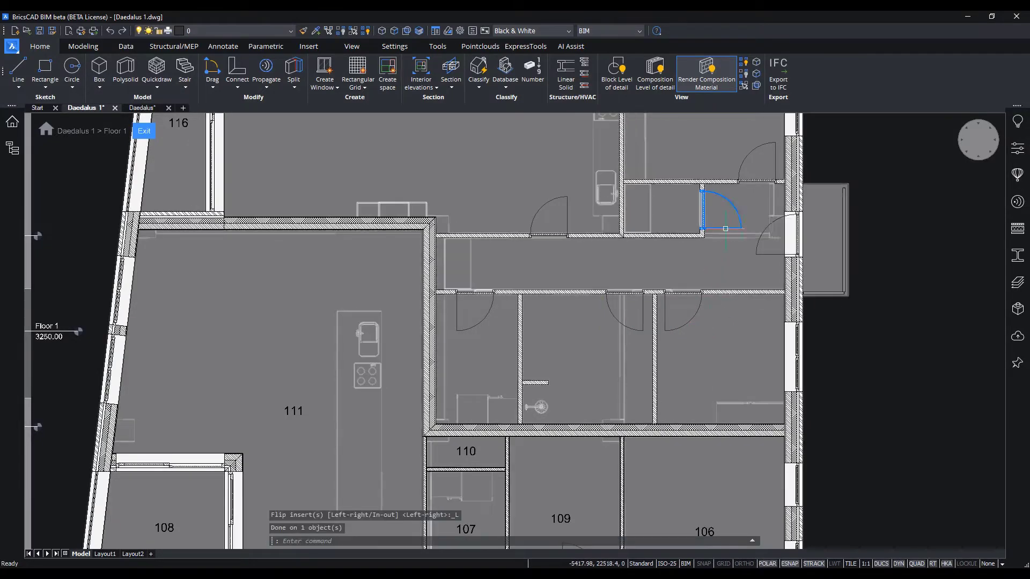
left_click(742, 240)
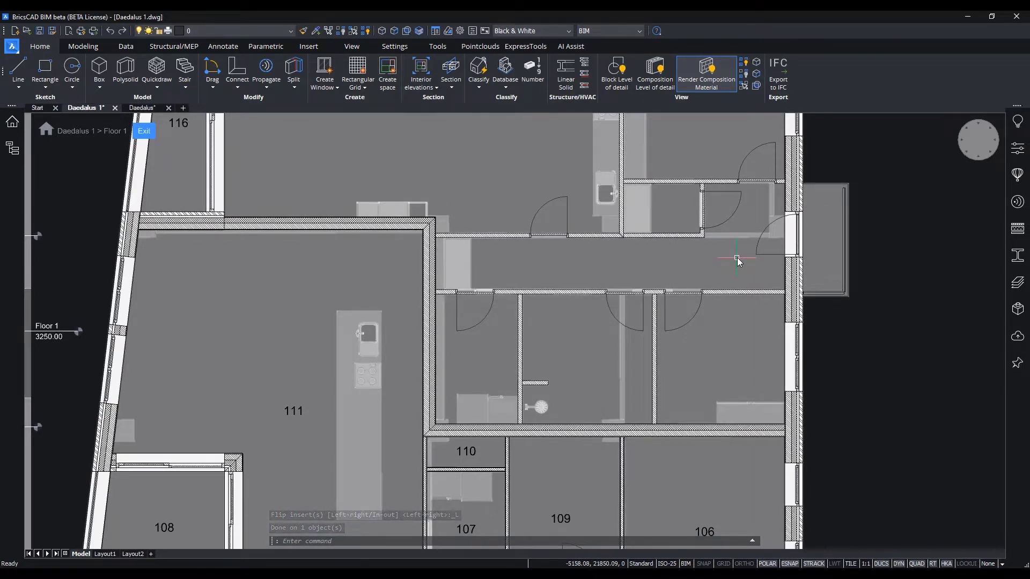
Find "toilet" in the library and place the standing sanitary toilet against the small room's wall beside the kitchen sink
left_click(1017, 174)
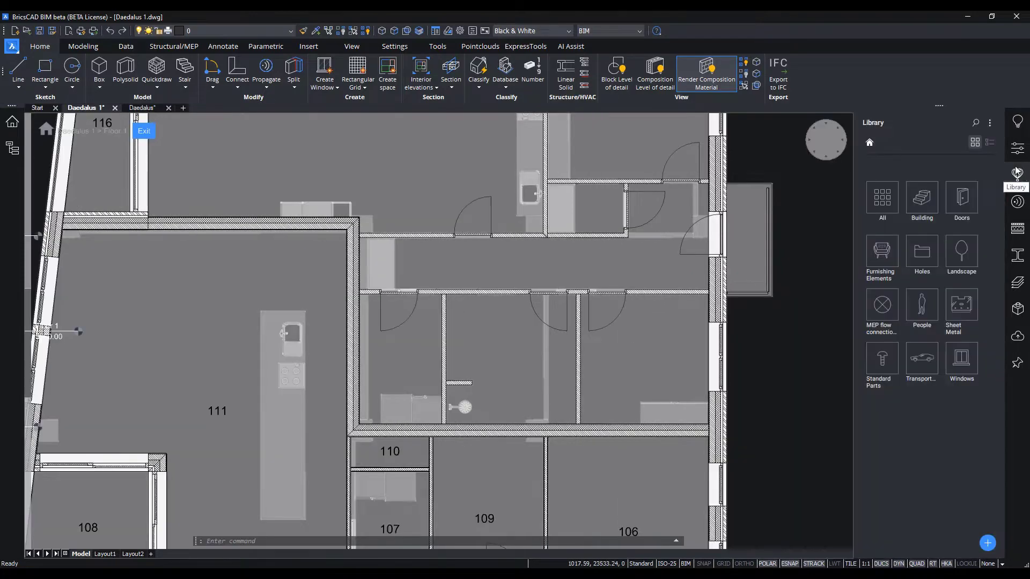
left_click(976, 123)
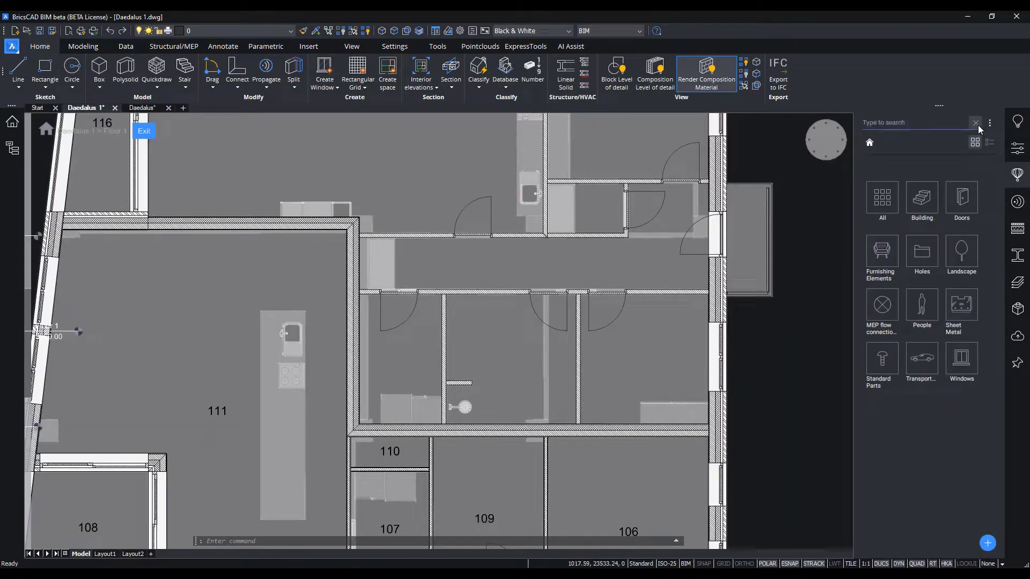
type("toilet")
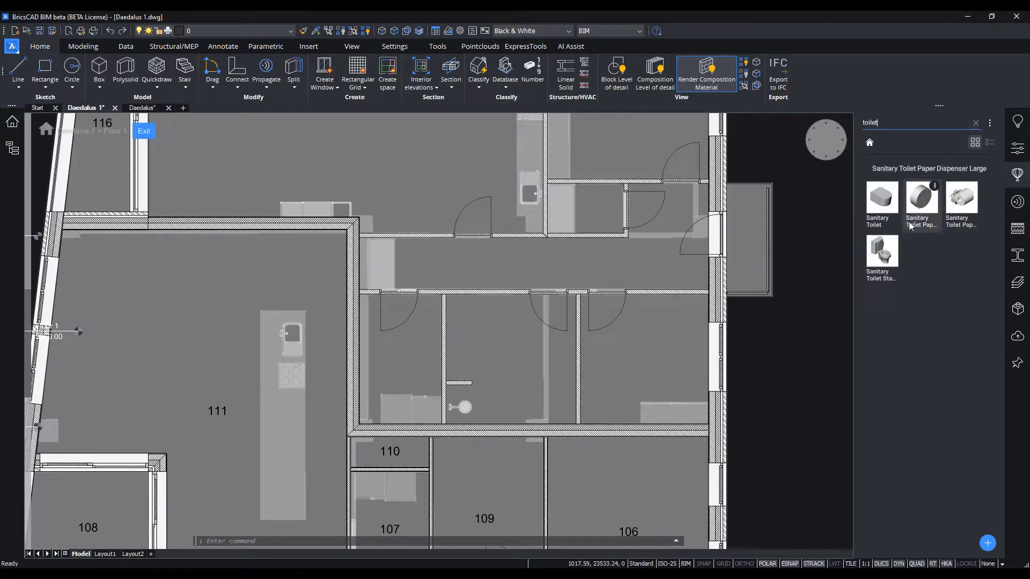
left_click(883, 250)
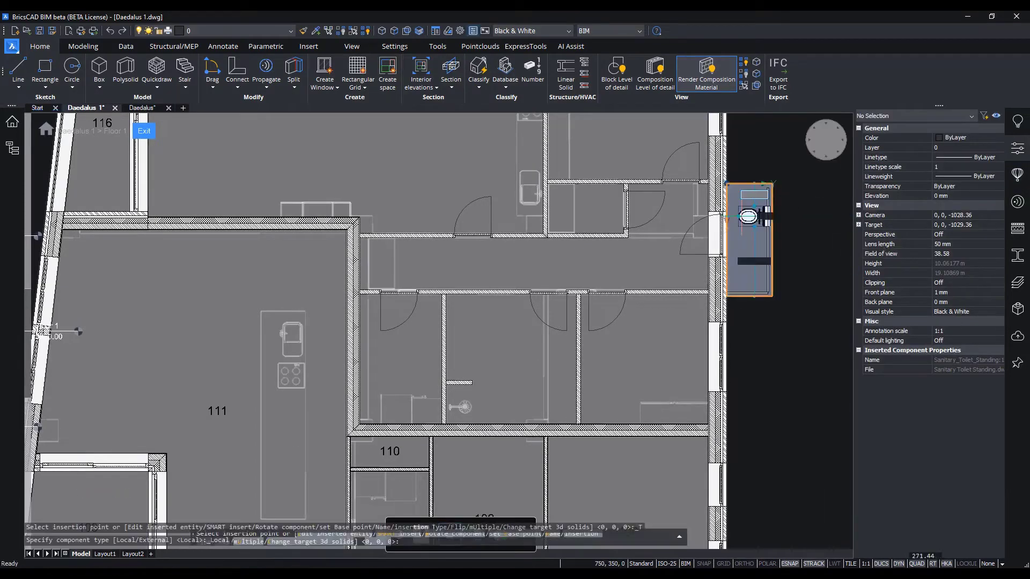
left_click(568, 207)
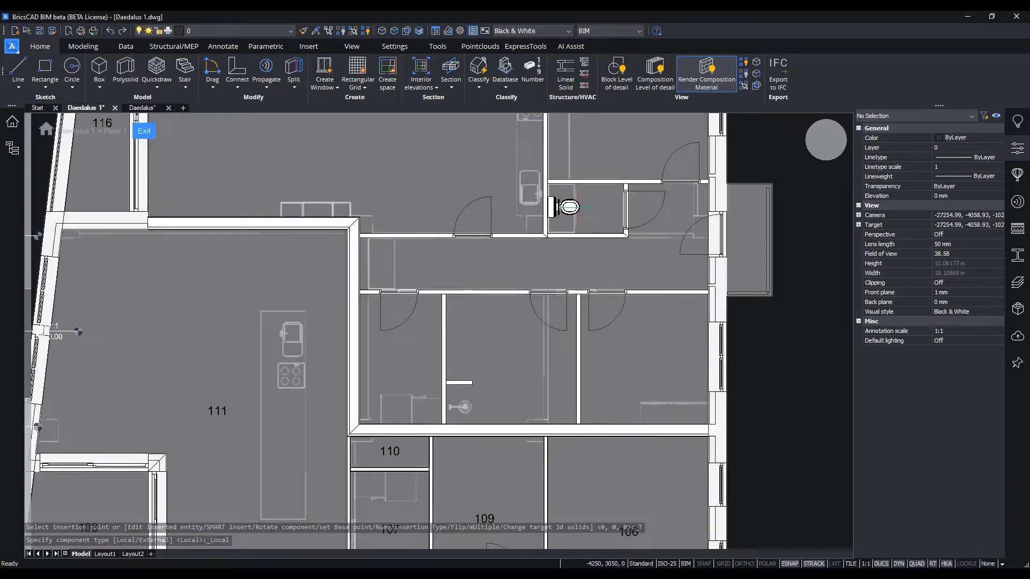
Find "shower" in the library and place the Sanitary Shower in the shower room's lower corner, below the short partition stub
left_click(904, 127)
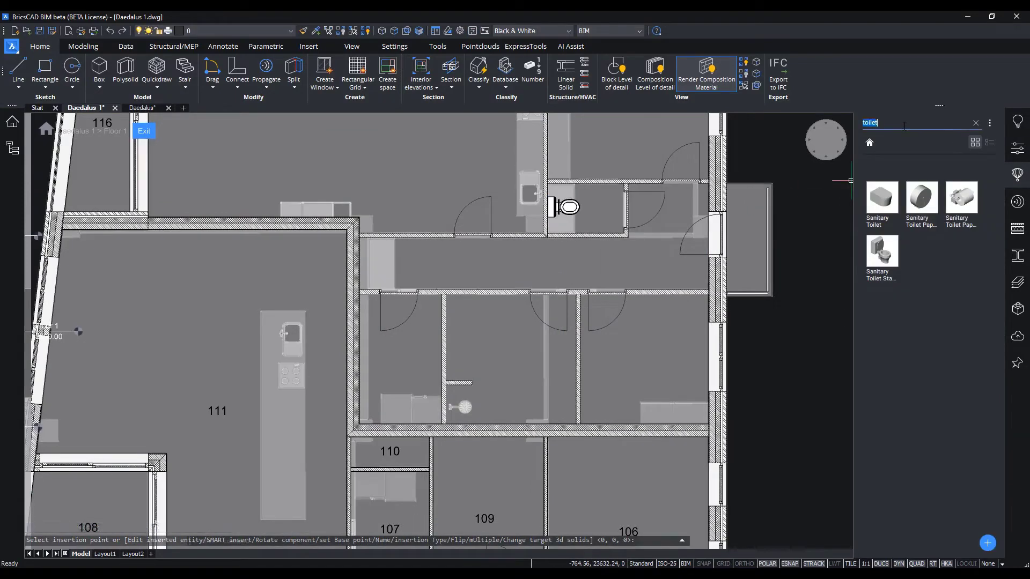
type("shower")
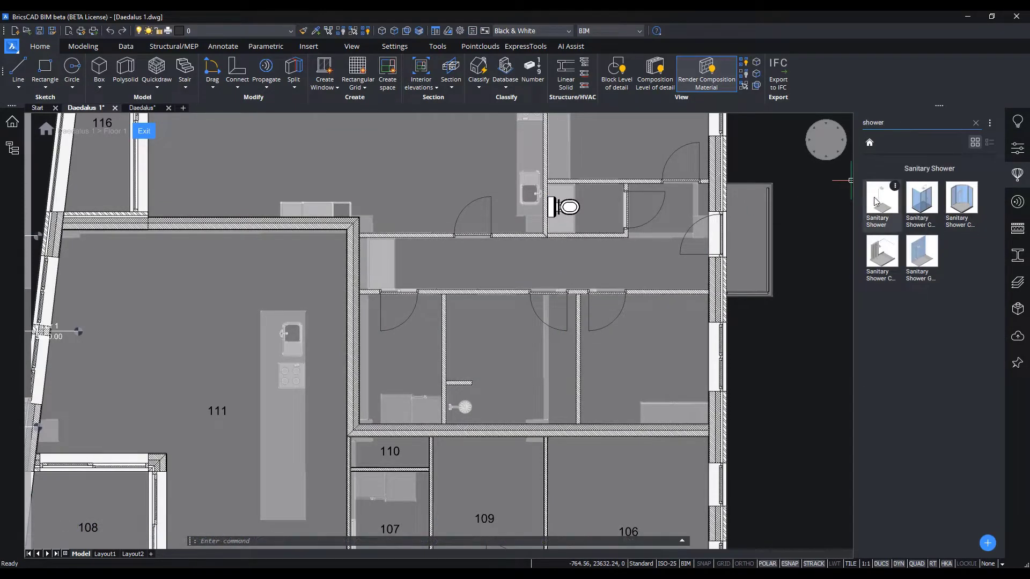
left_click(879, 198)
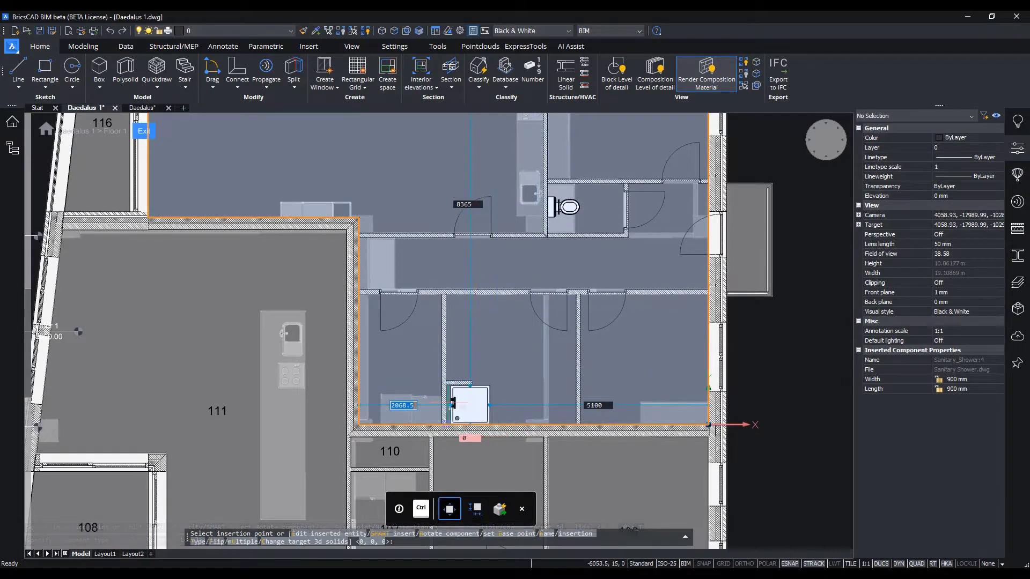
left_click(448, 402)
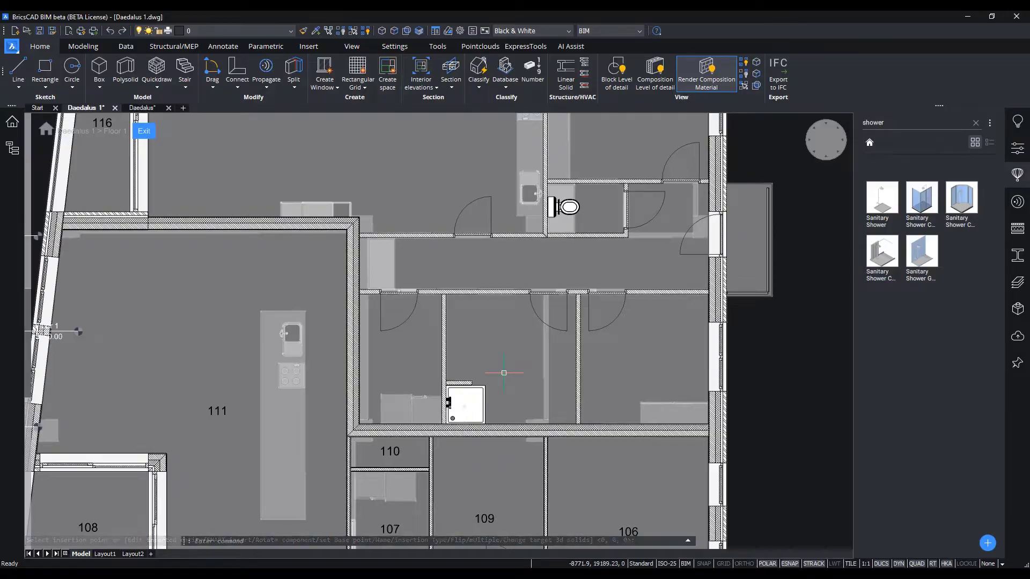
Enable face selection and extend the short partition's end face in 3D to the outer edge of the shower tray
middle_click_drag(504, 373, 246, 284, "shift")
scroll(551, 335, "up", 5)
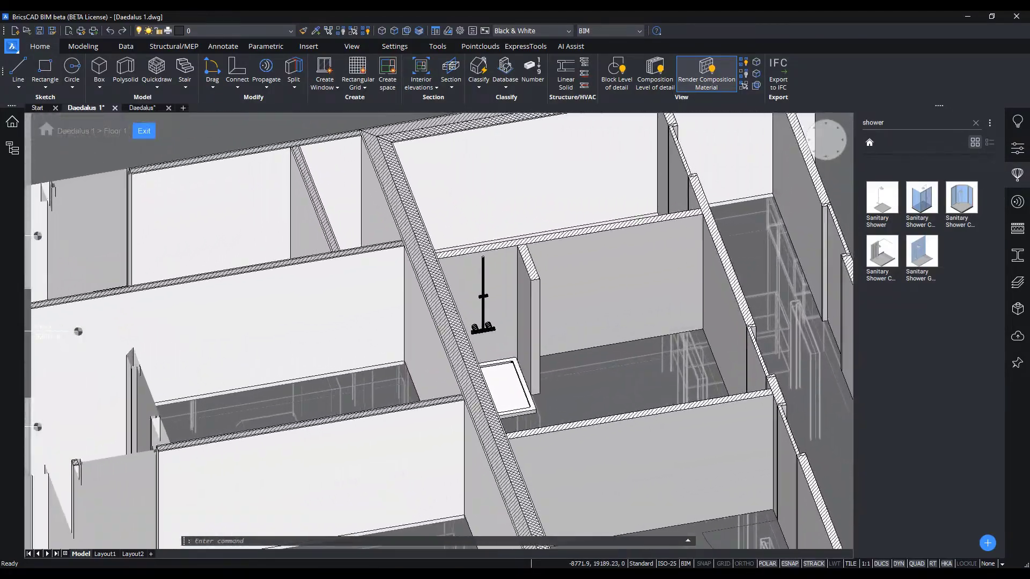
left_click(394, 30)
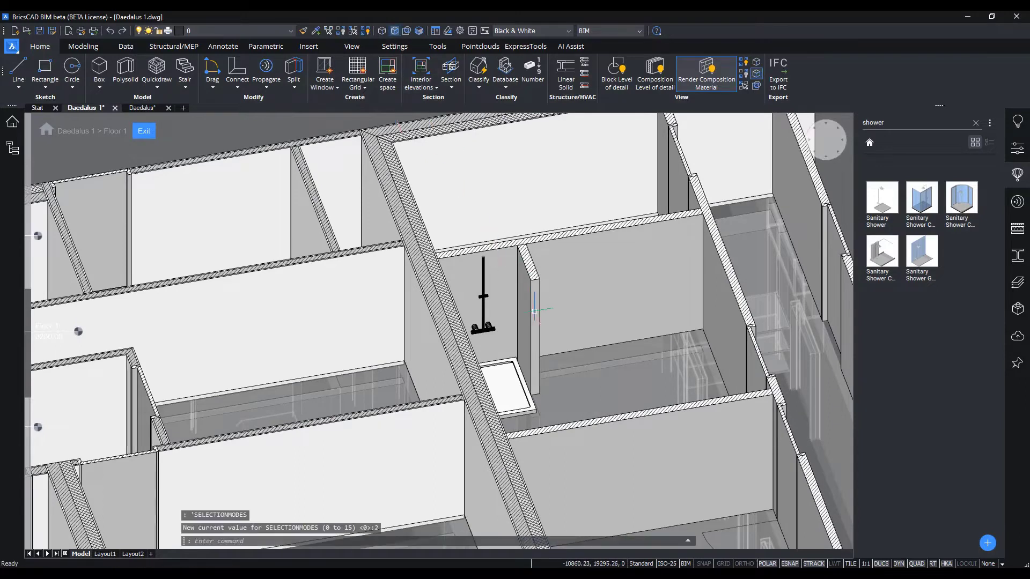
left_click(555, 317)
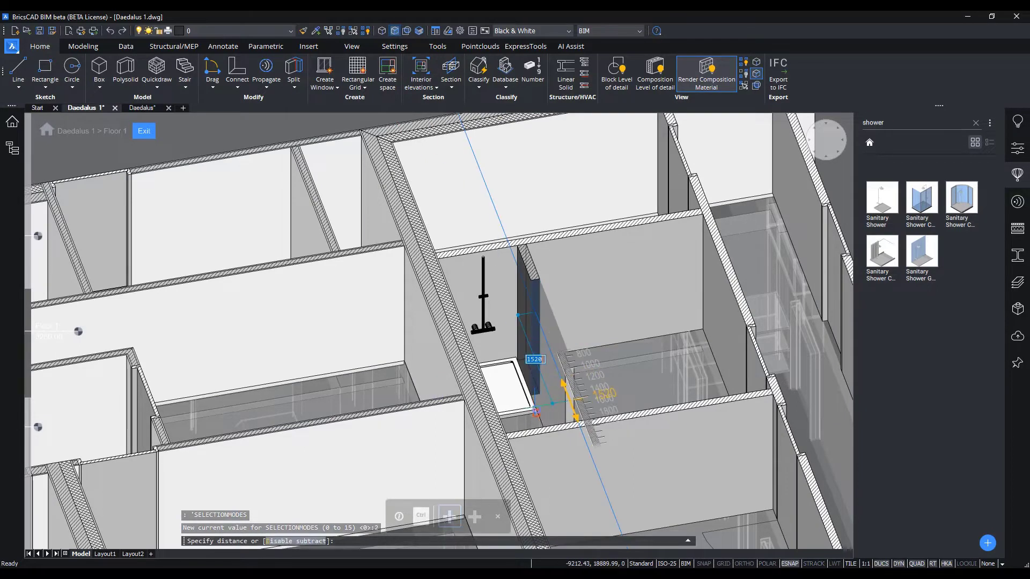
left_click(538, 411)
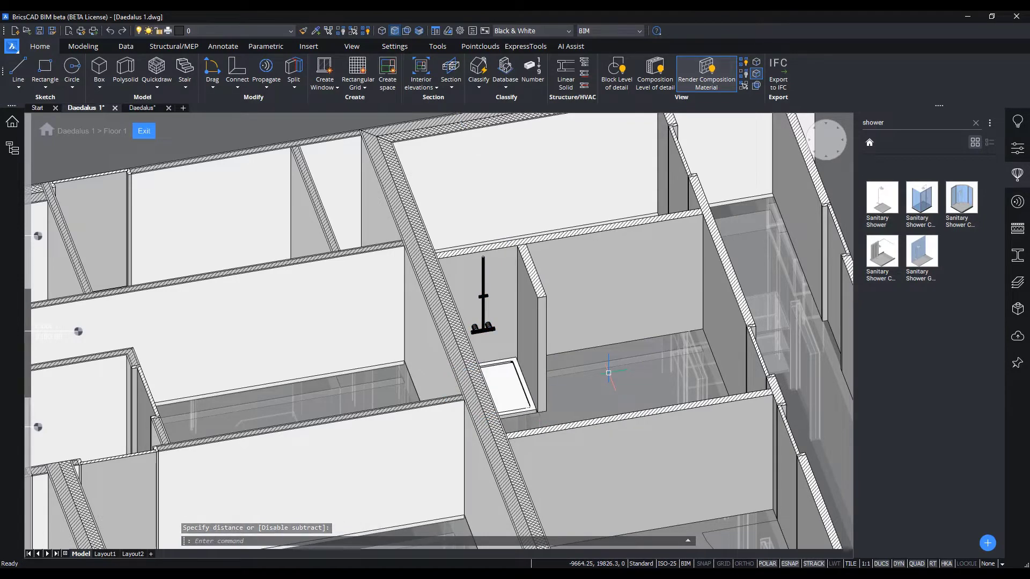
Exit the Floor 1 story and set the building's visual style to Bim
left_click(144, 131)
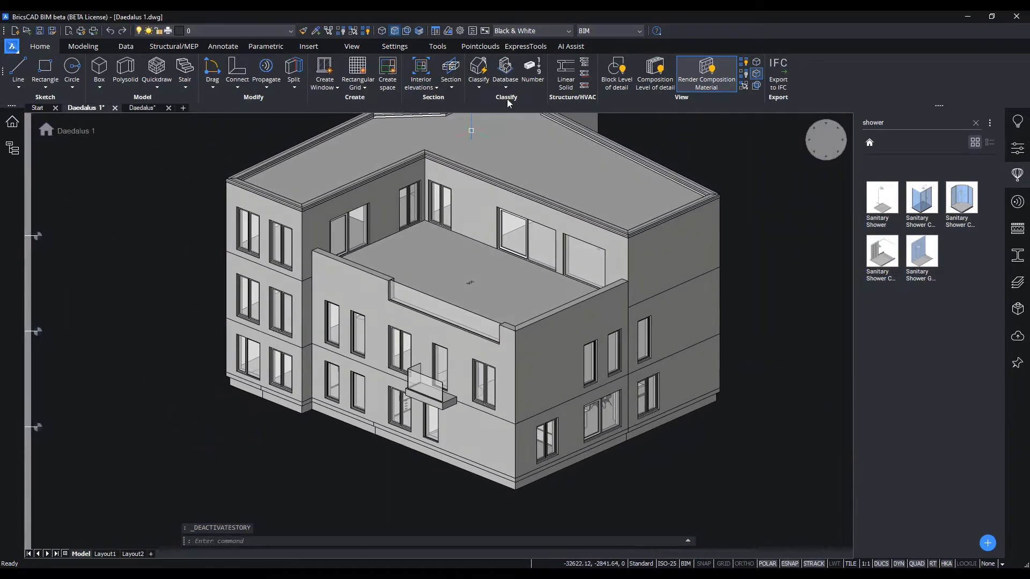
left_click(556, 31)
left_click(538, 68)
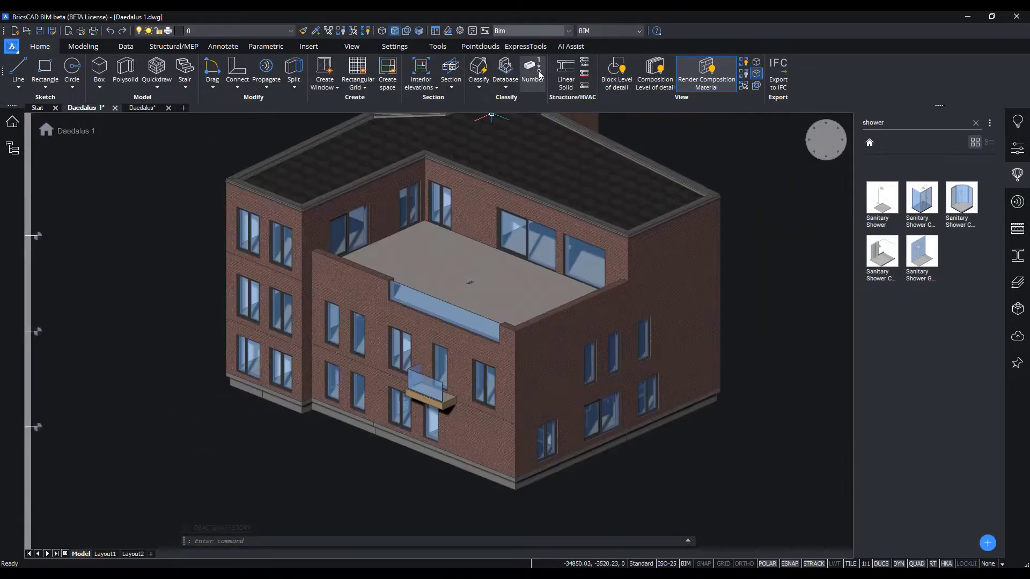
Add a straight 1000 mm wide stair running from the balcony's side edge down to the foot of the facade
scroll(481, 297, "up", 5)
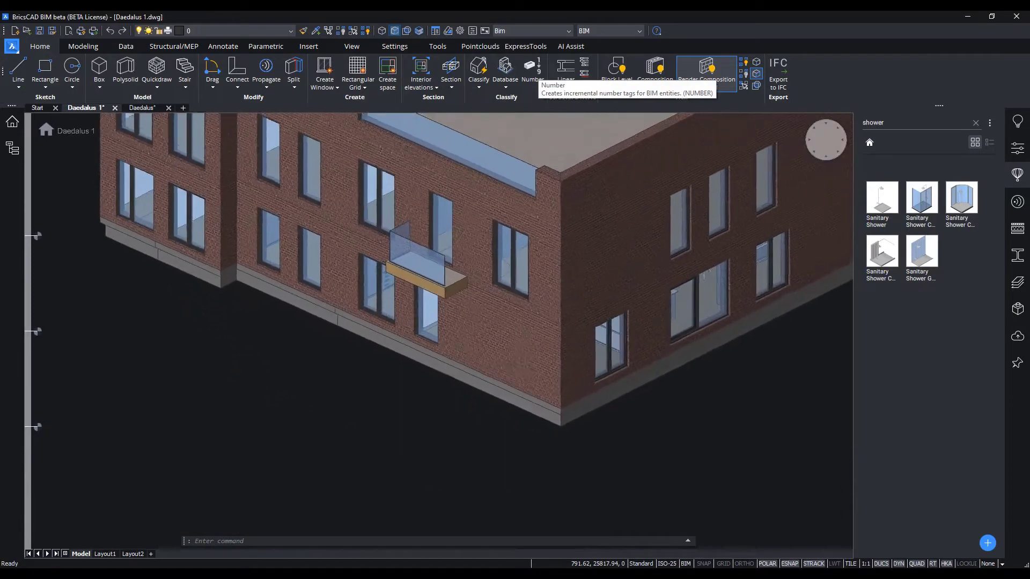
left_click(186, 69)
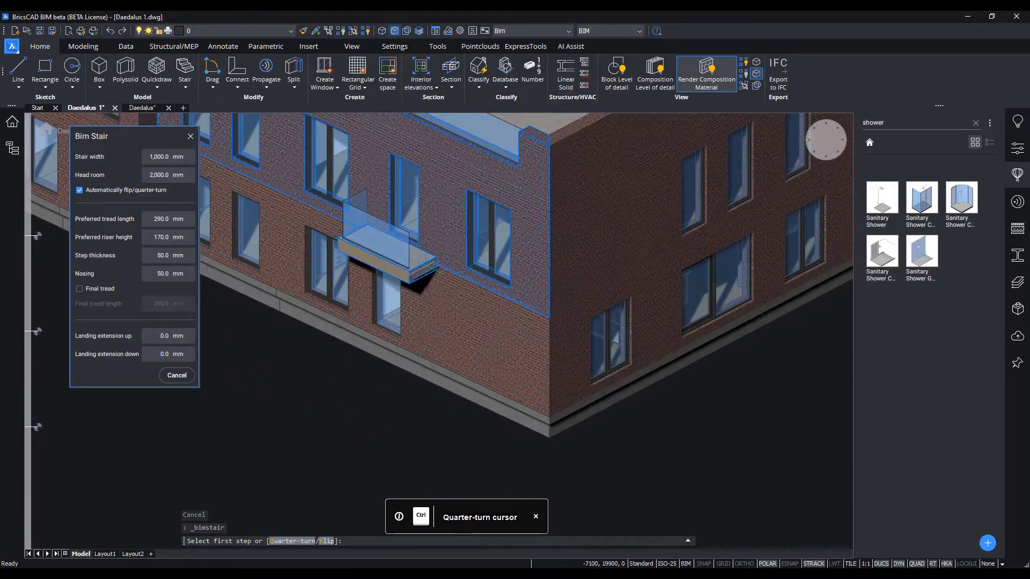
left_click(431, 265)
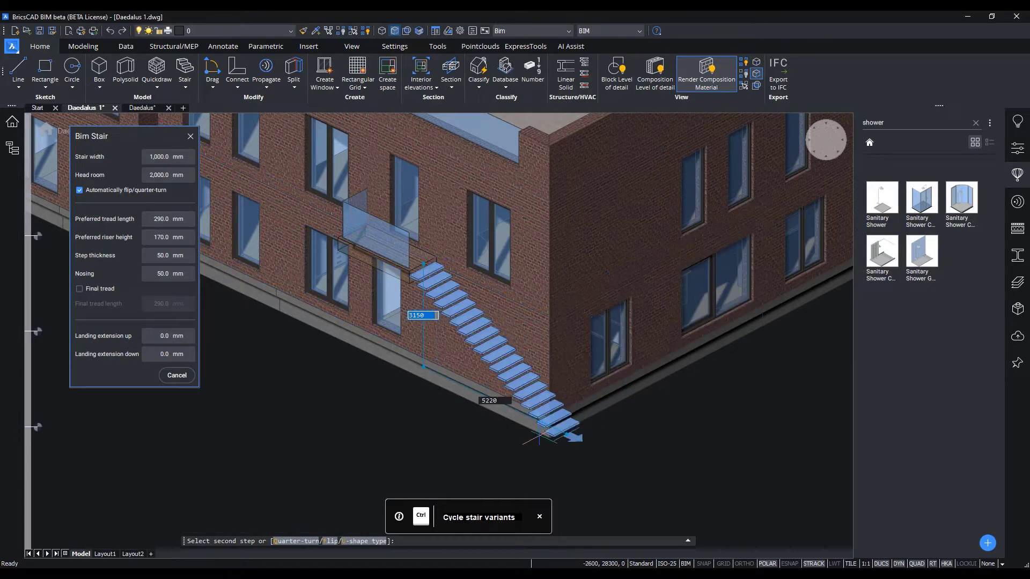
left_click(527, 429)
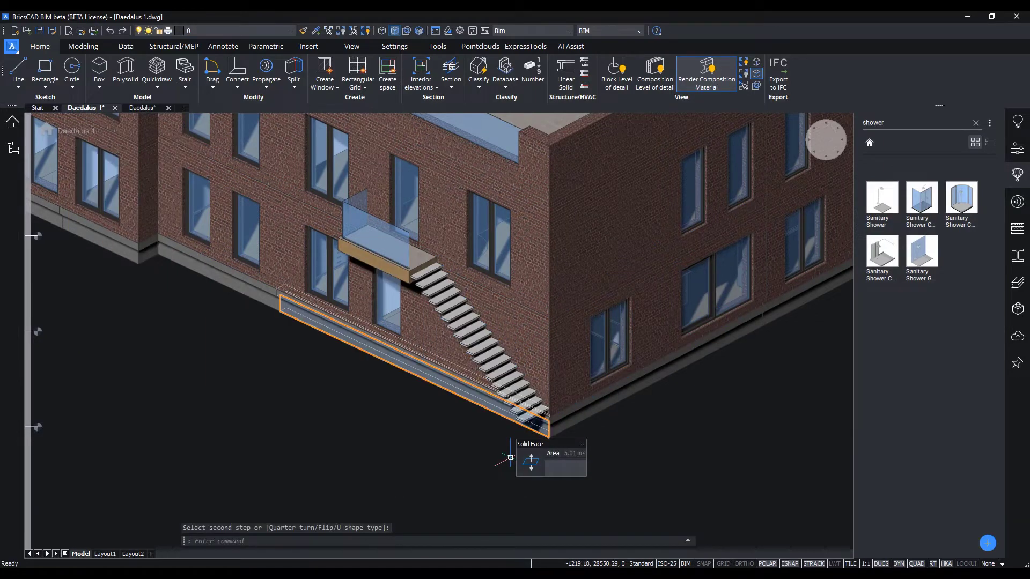
scroll(510, 458, "down", 5)
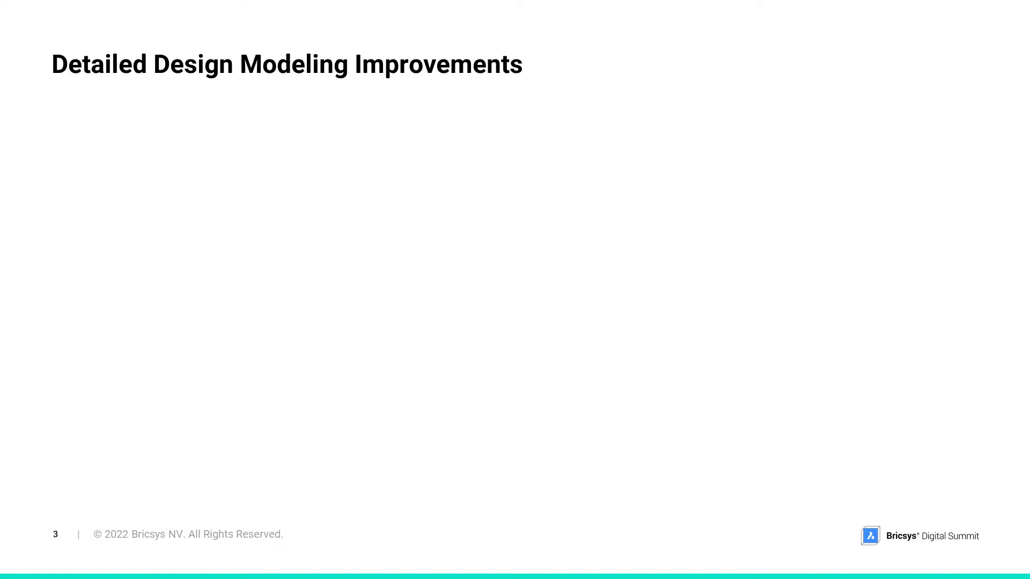
key("Right")
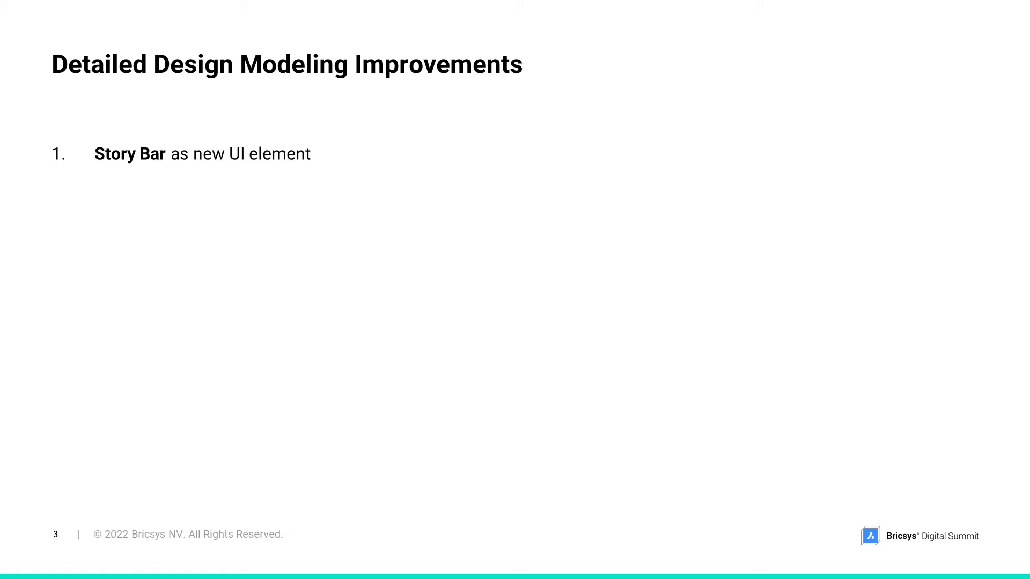
key("Right")
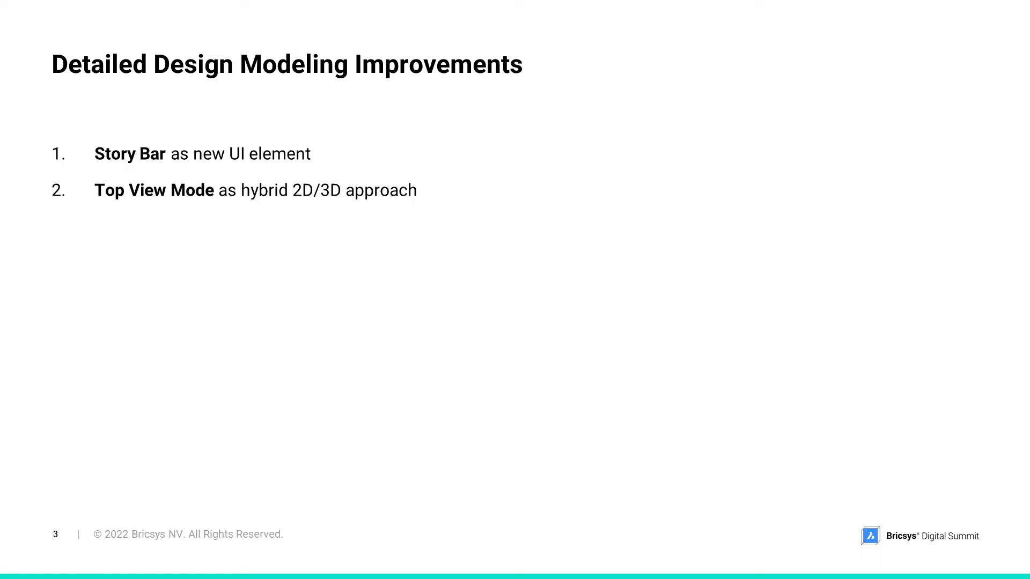
key("Right")
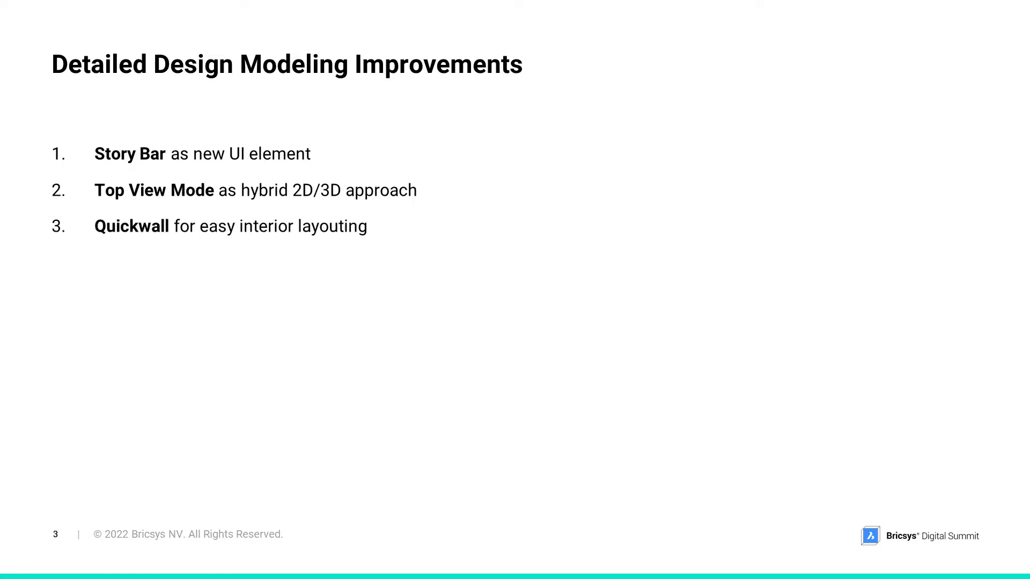
key("Right")
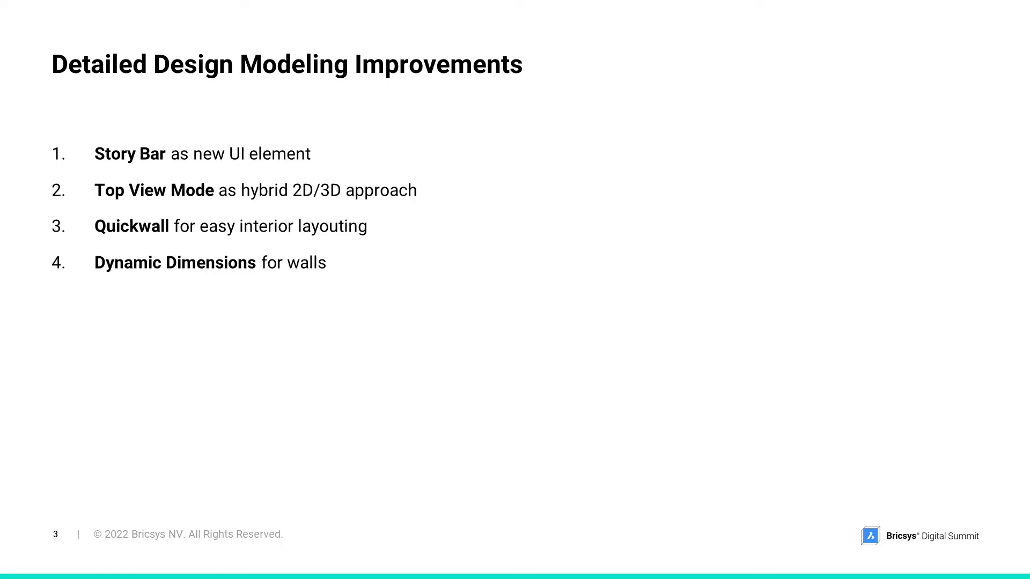
key("Right")
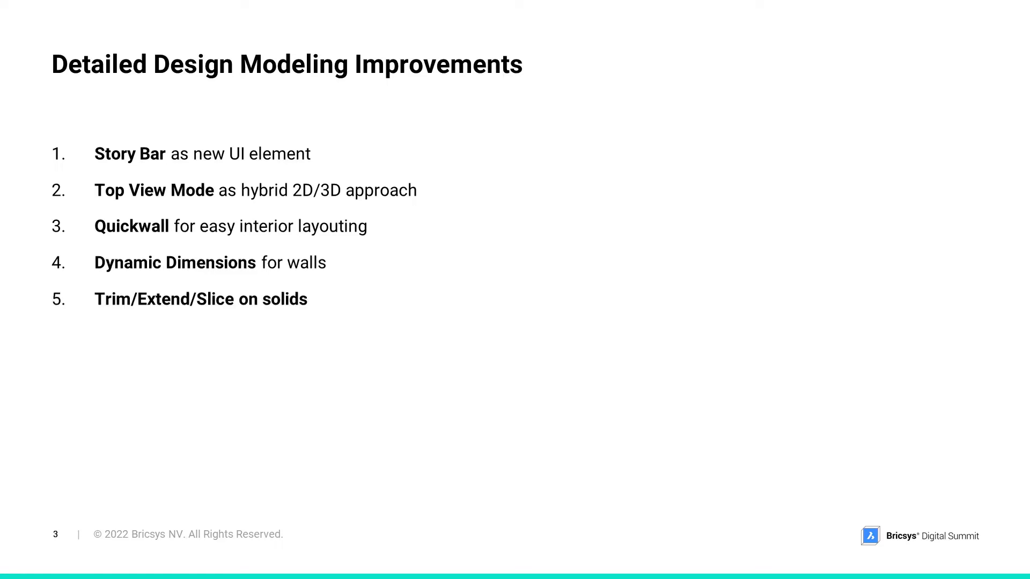
key("Right")
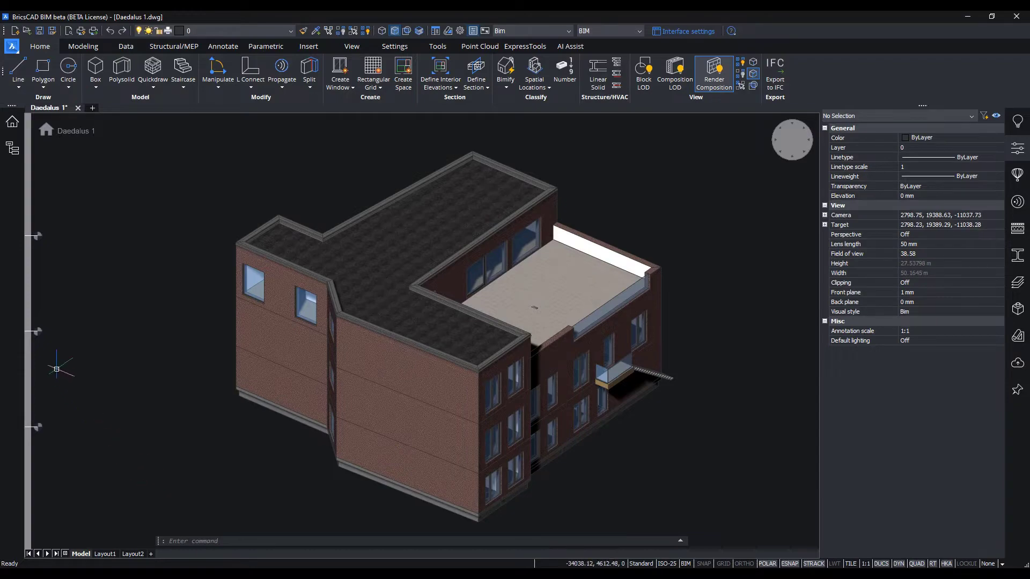
Open the Floor 1 story in a 3D view and raise its horizontal cut height to show more of the walls
left_click(60, 366)
middle_click_drag(390, 430, 276, 287, "shift")
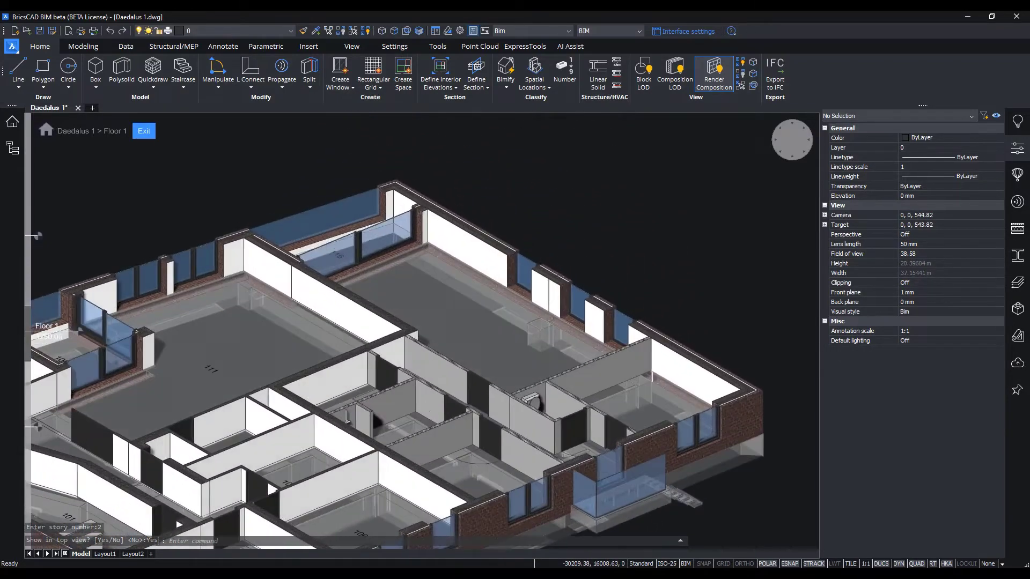
scroll(482, 290, "up", 5)
scroll(29, 308, "up", 2)
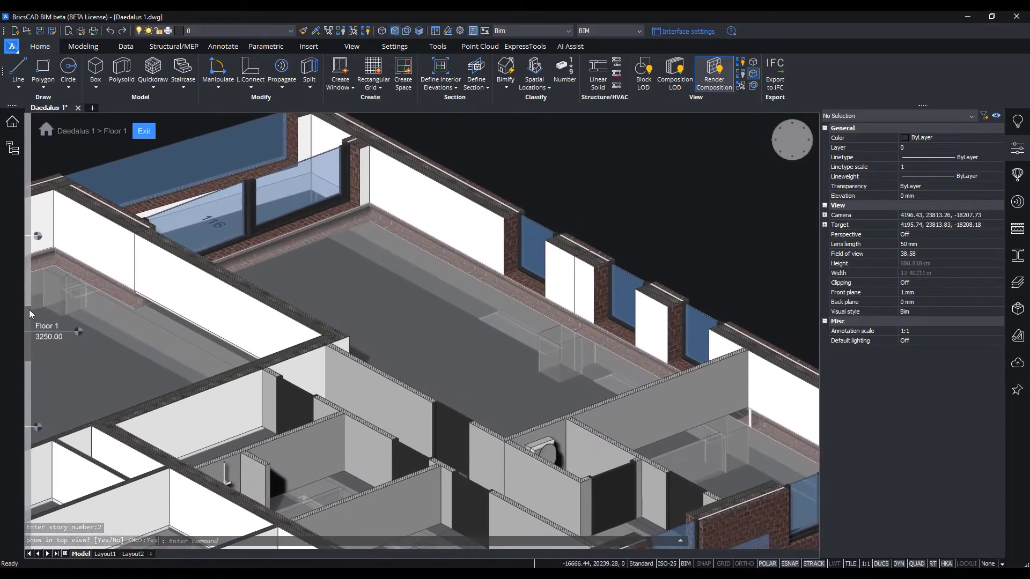
scroll(27, 282, "up", 4)
left_click_drag(27, 279, 27, 269)
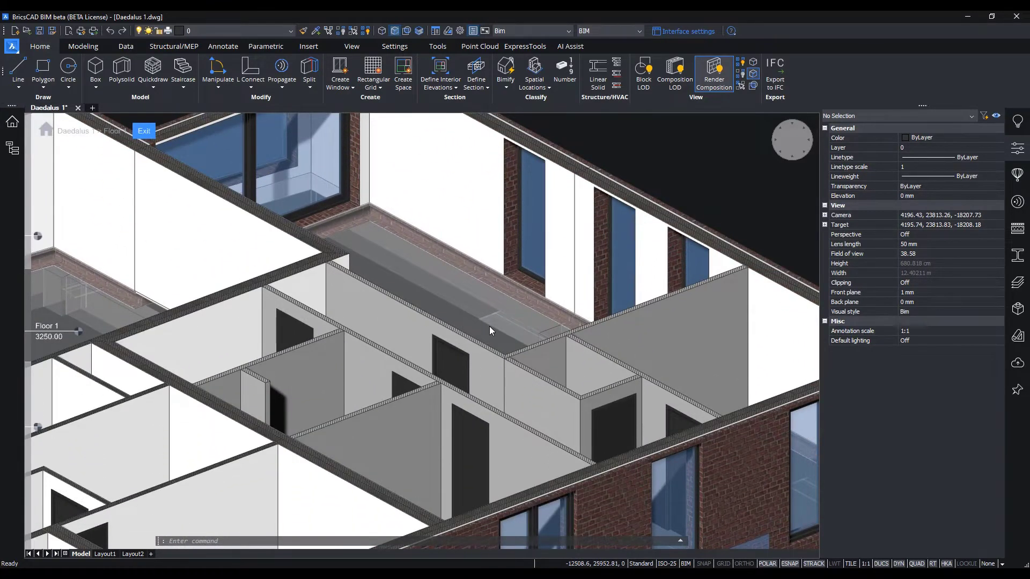
Start inserting the Revit family file SASSO 100 round wall direct-indirect.rfa as a component in the model
left_click(498, 345)
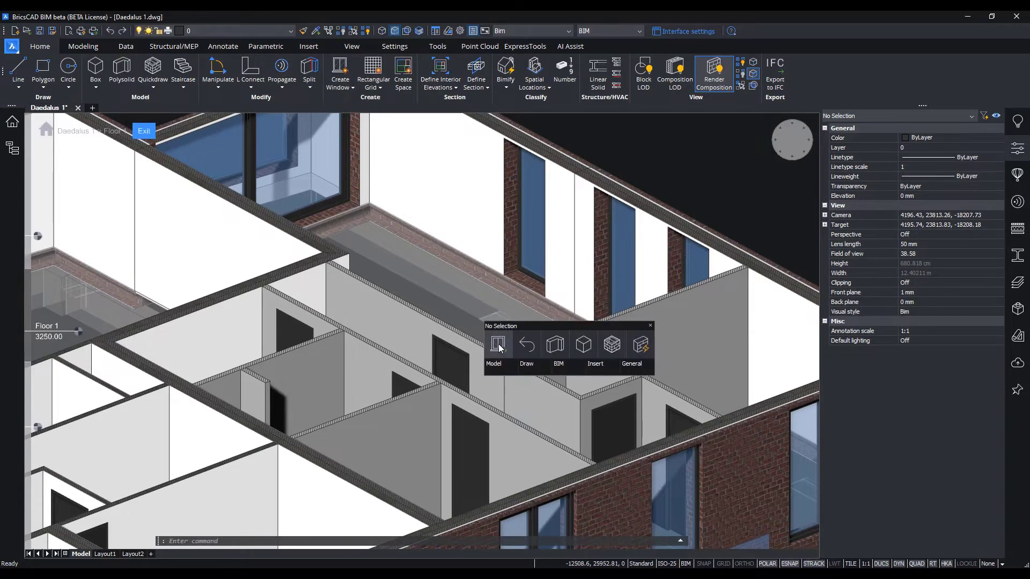
left_click(499, 241)
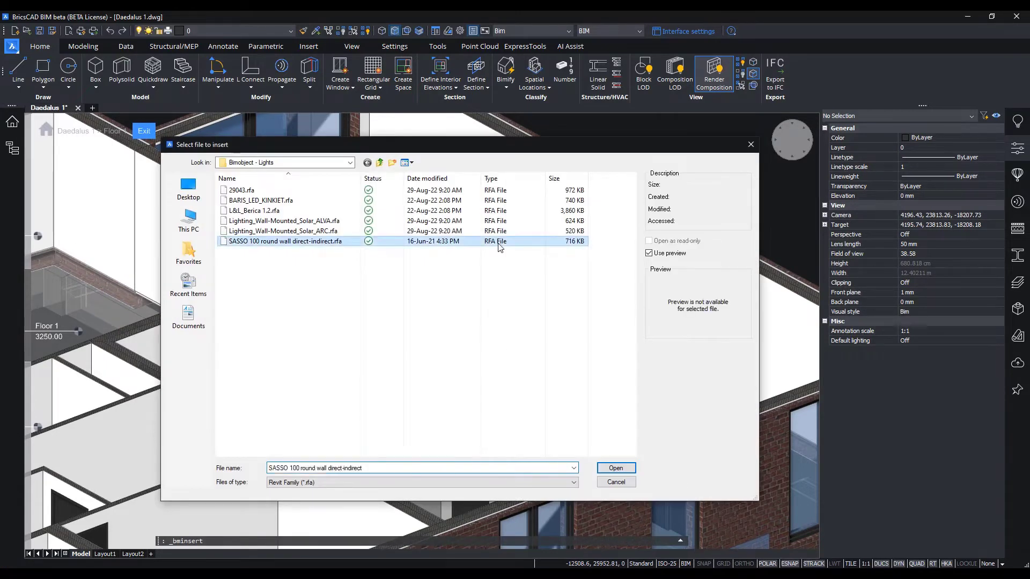
left_click(614, 466)
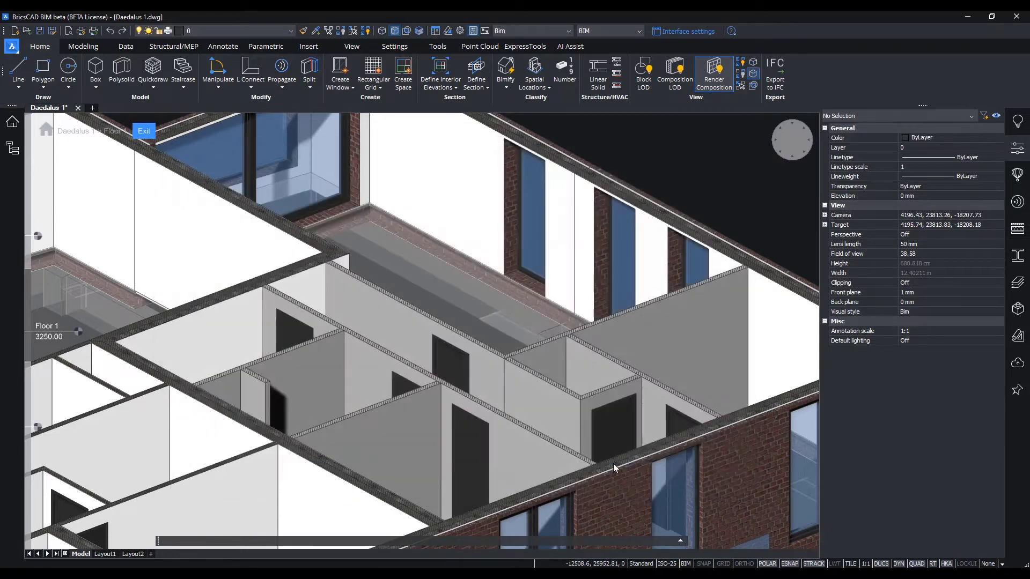
left_click(593, 454)
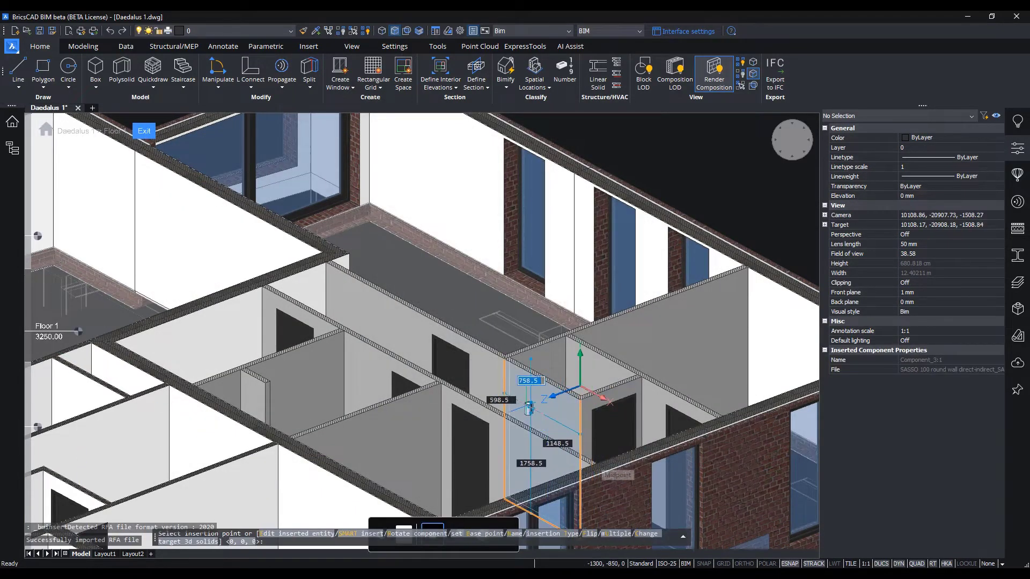
Place the SASSO wall light at a height of 1900 mm on the corridor wall between the door and the wall's end
scroll(494, 378, "up", 3)
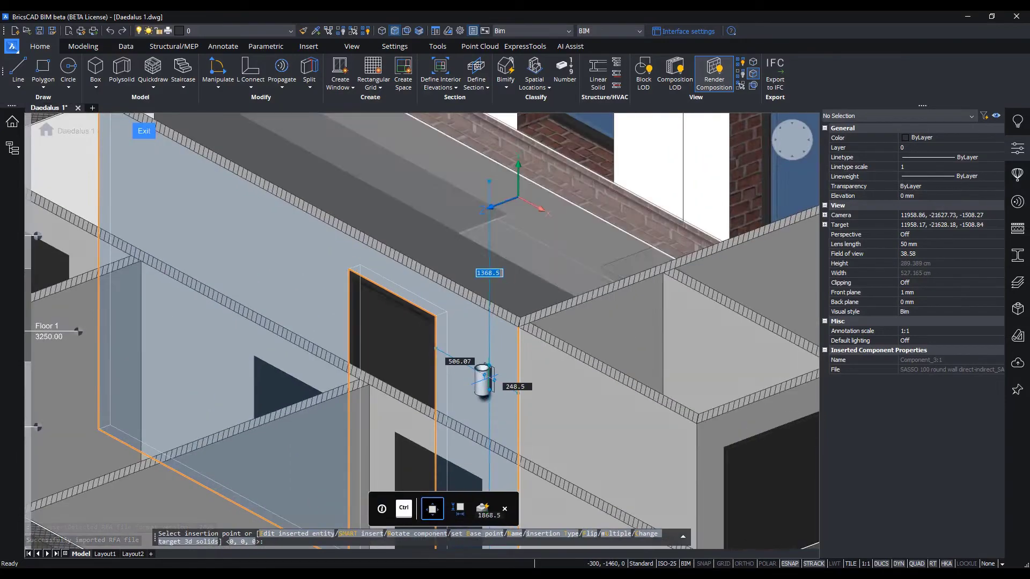
scroll(485, 378, "up", 3)
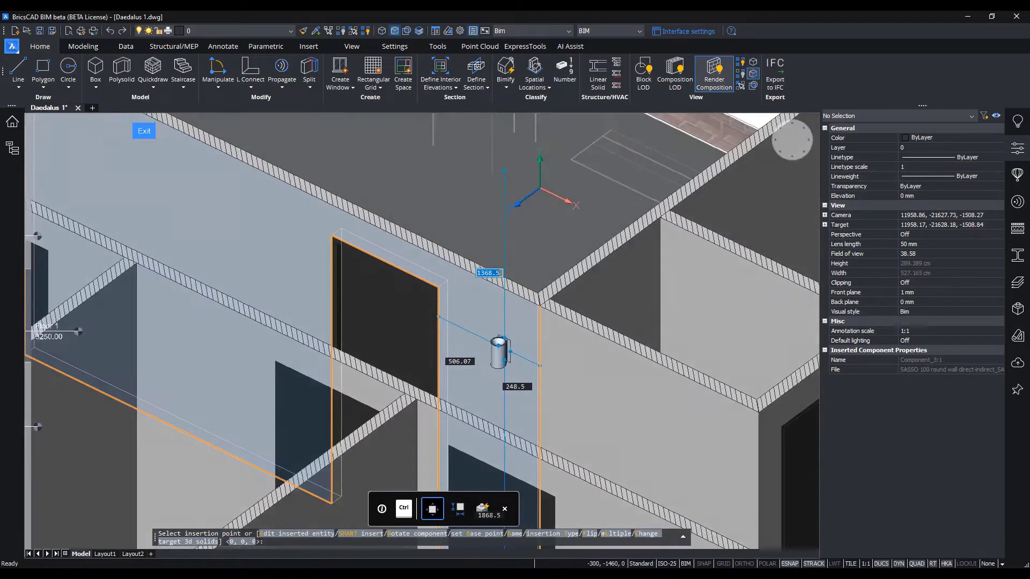
key("Tab")
key("Tab")
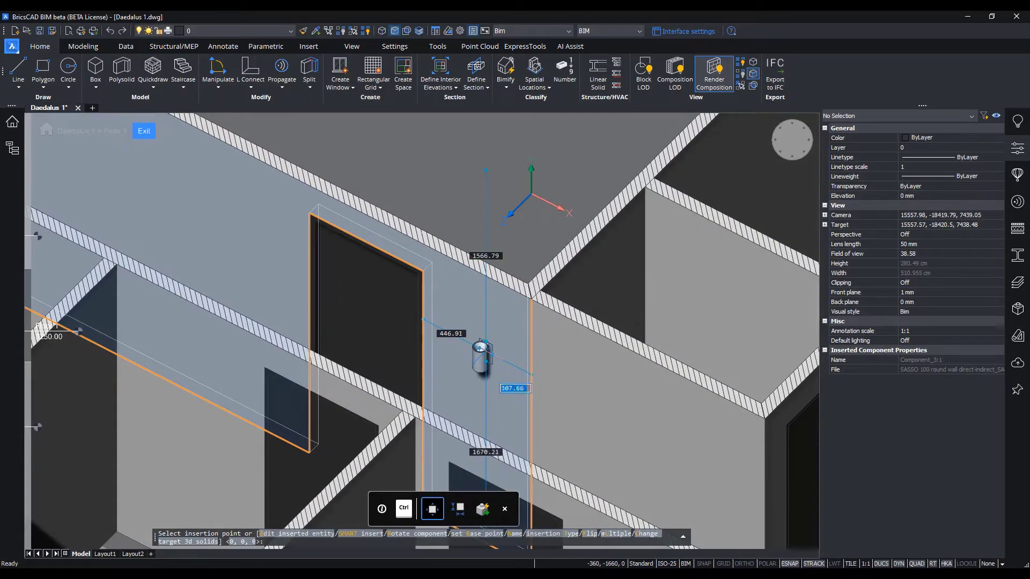
type("1900")
key("Tab")
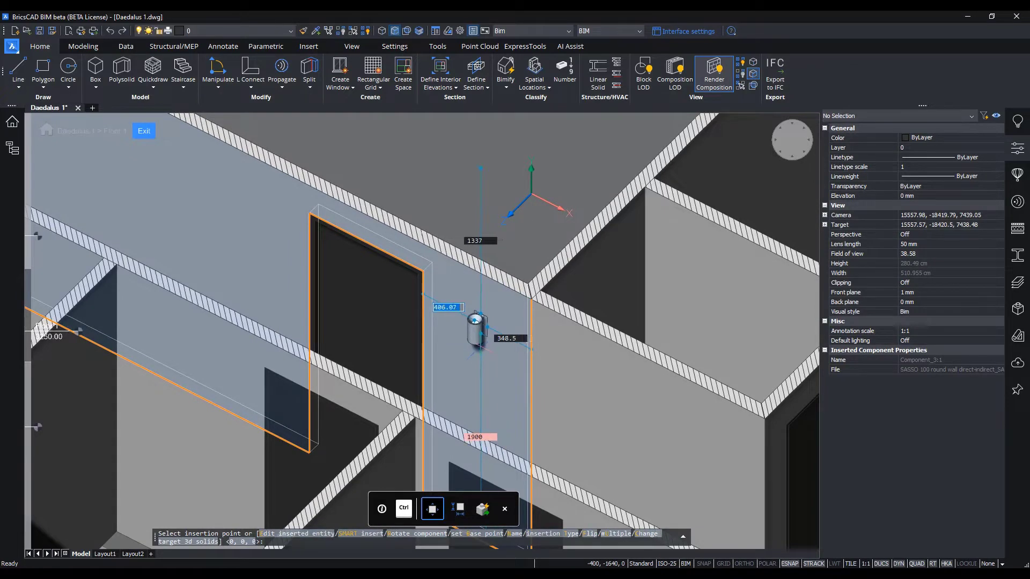
key("Return")
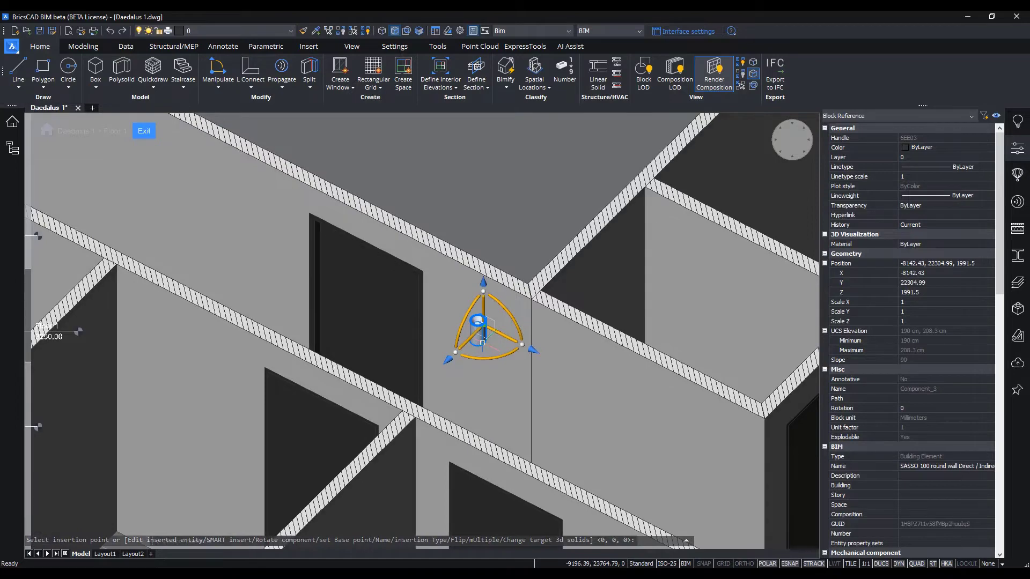
Copy the wall light 1800 mm along the same wall to the other side of the door
left_click(502, 333)
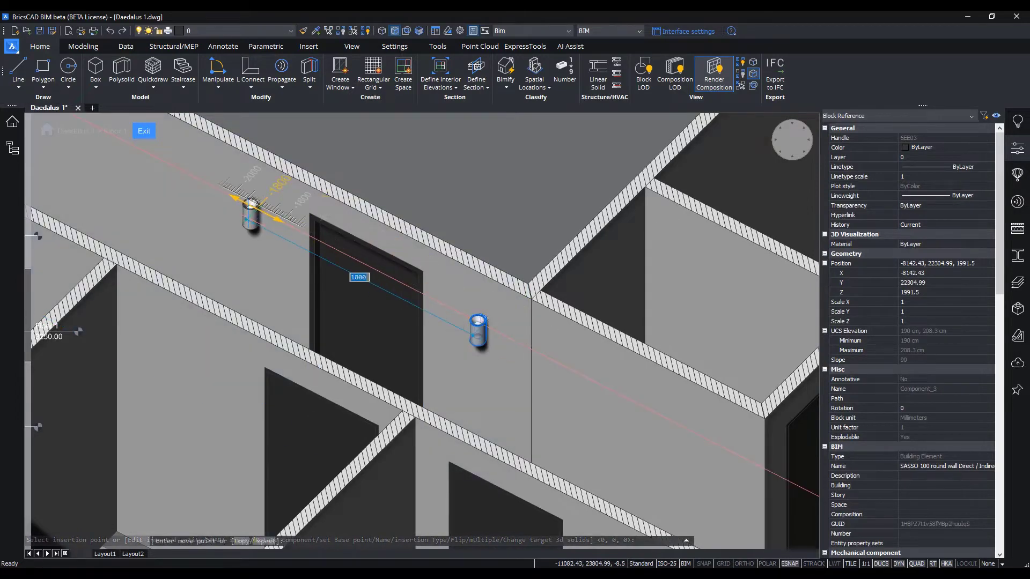
key("ctrl")
left_click(251, 205)
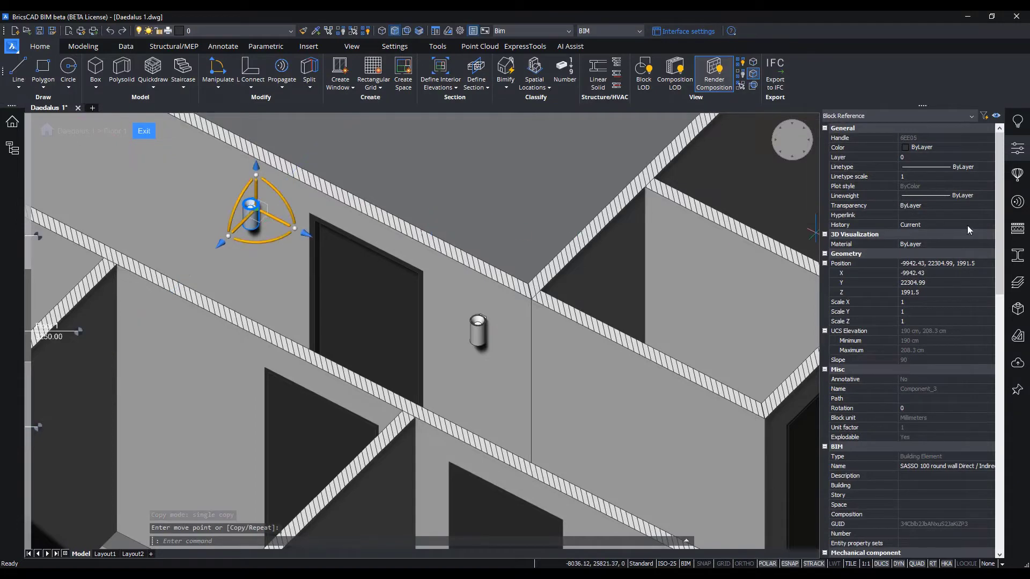
Examine the copied light's photometric data and its property definitions in the SASSO 100 round wall direct-indirect namespace of BIM Properties
left_click_drag(1002, 217, 1025, 466)
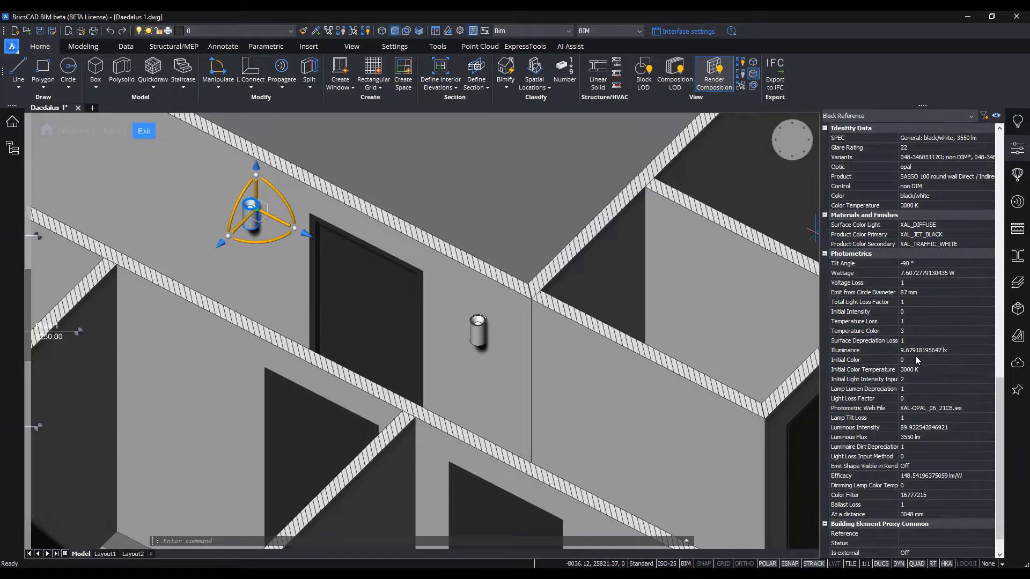
left_click(536, 85)
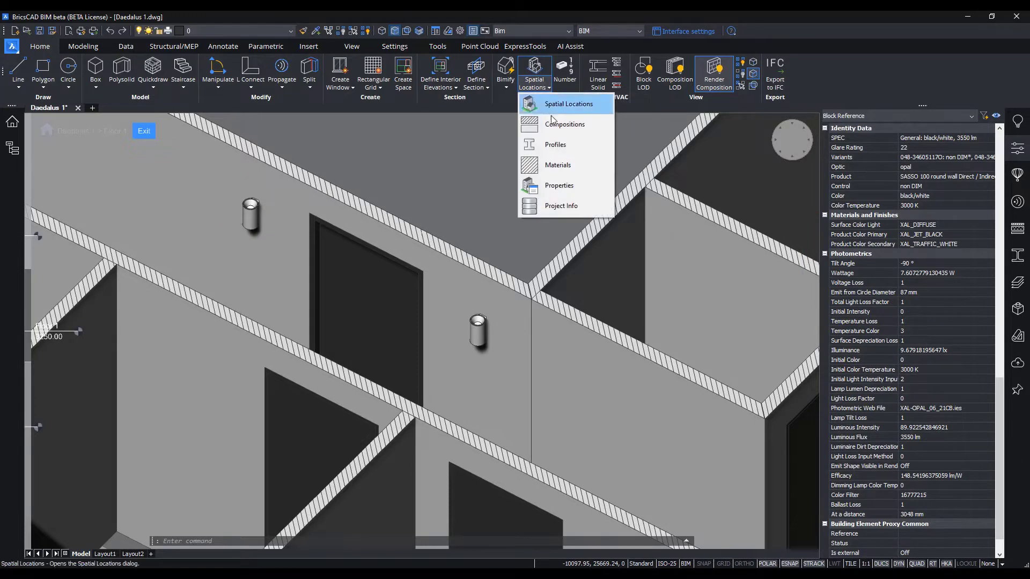
left_click(559, 185)
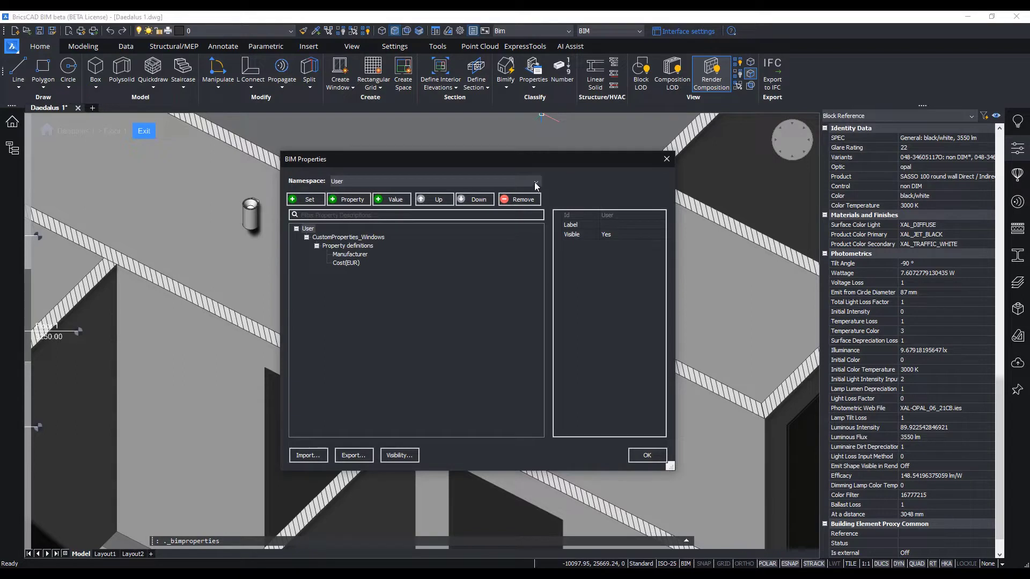
left_click(537, 186)
left_click(406, 218)
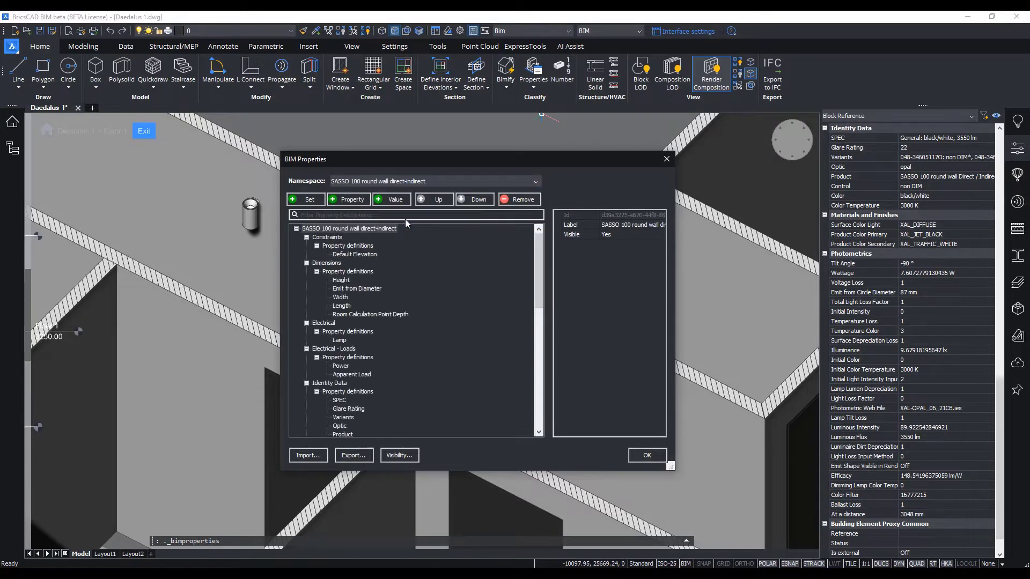
left_click(329, 237)
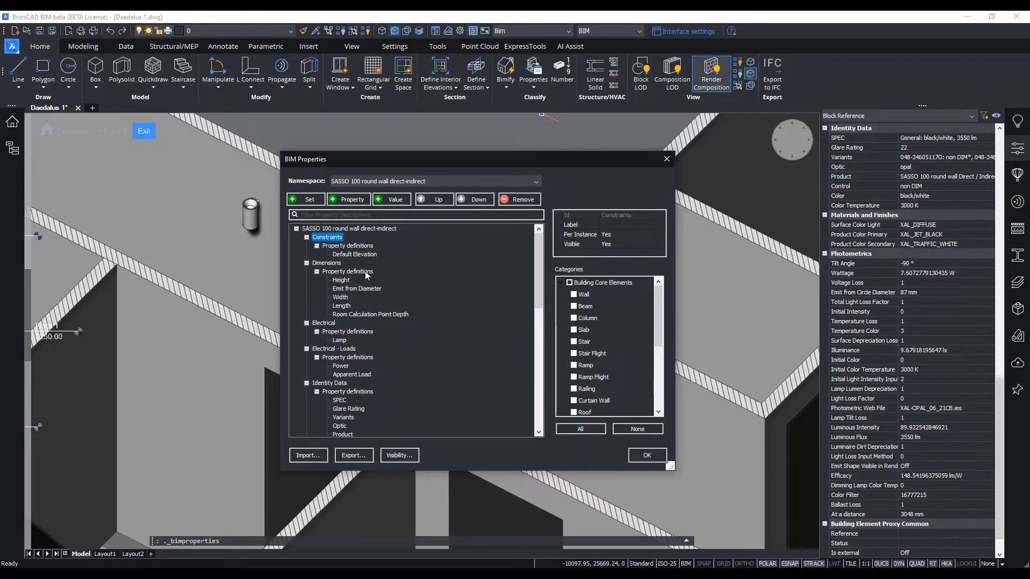
left_click(646, 455)
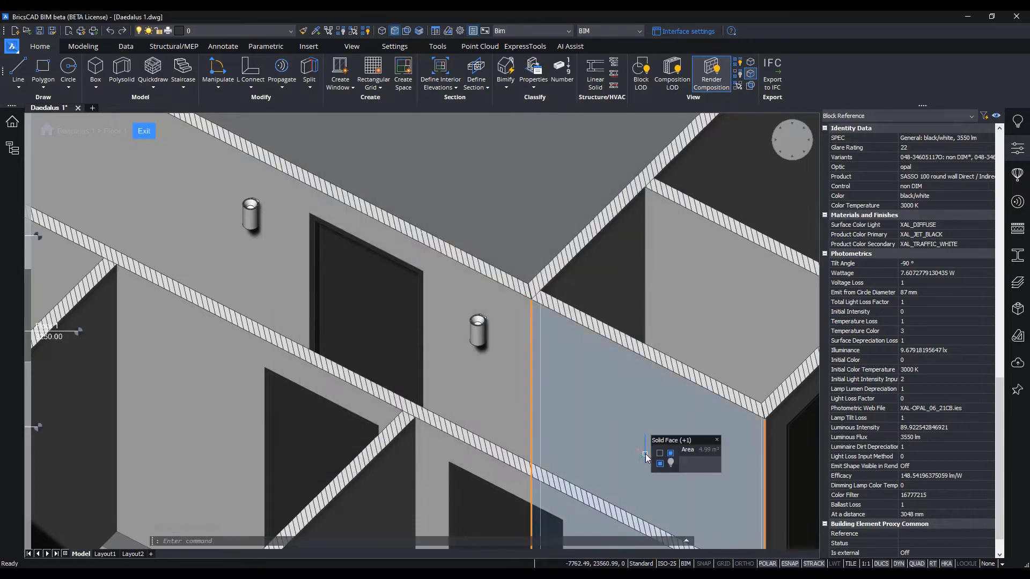
Classify the original wall light, between the door and the wall's end, as a Light Fixture by searching the classification types for "light"
left_click(477, 323)
scroll(924, 338, "down", 3)
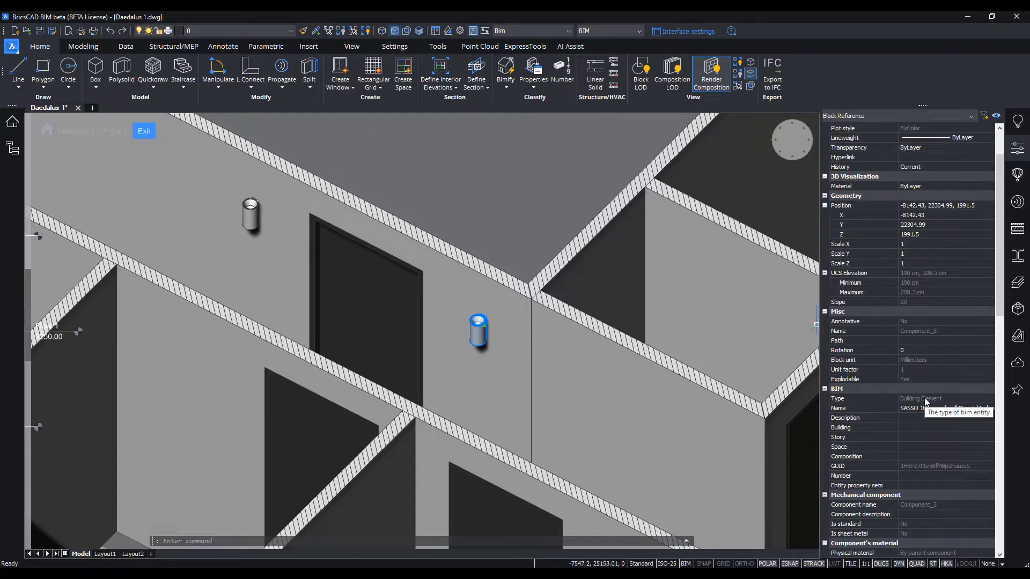
right_click(500, 333)
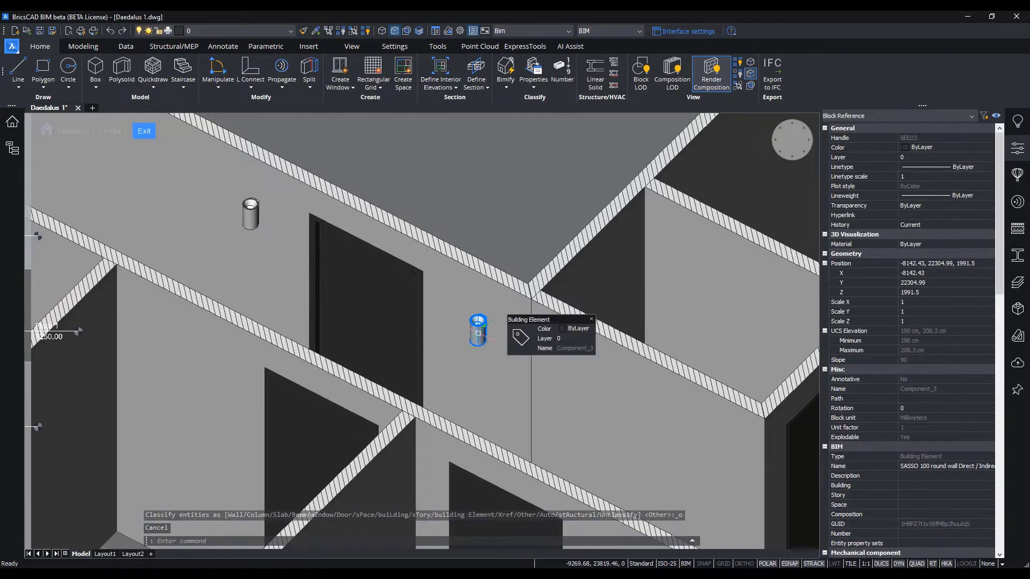
left_click(517, 337)
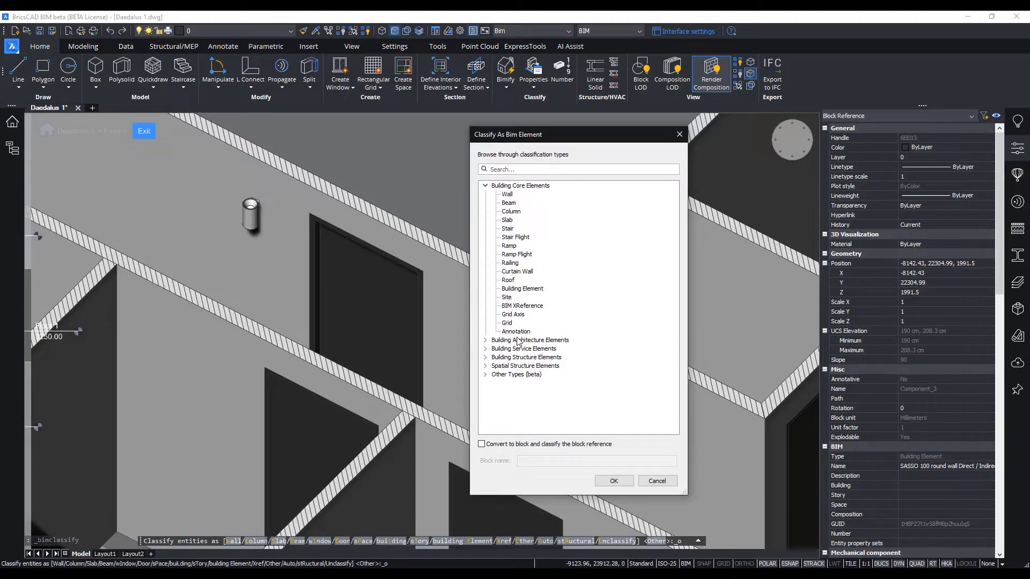
left_click(485, 374)
scroll(518, 367, "down", 3)
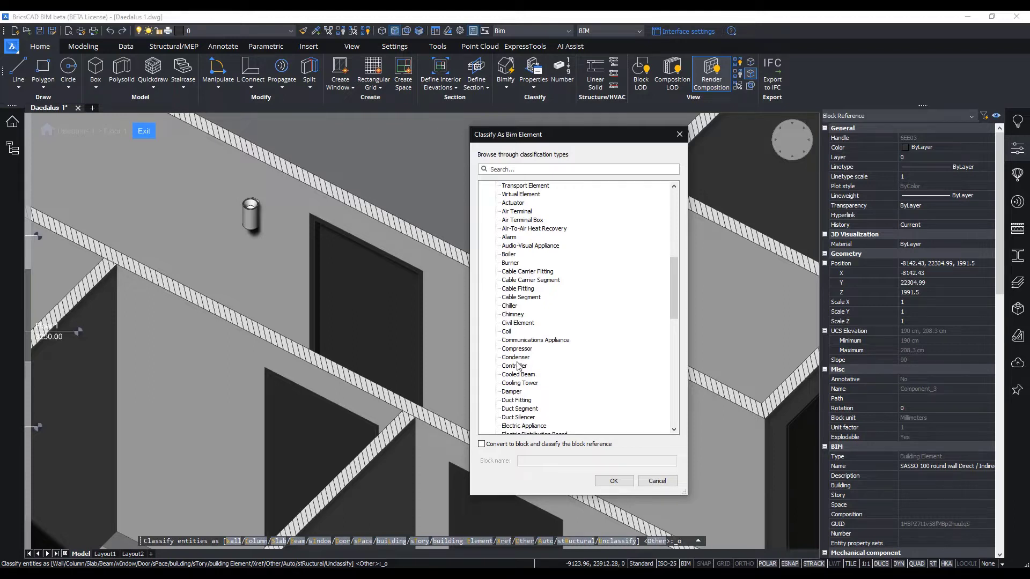
scroll(518, 367, "up", 5)
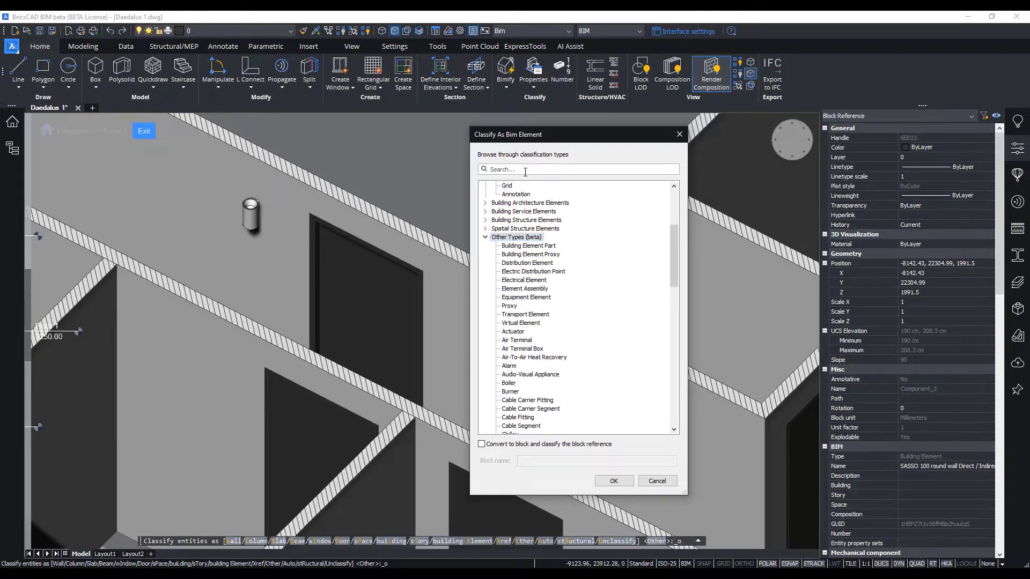
type("light")
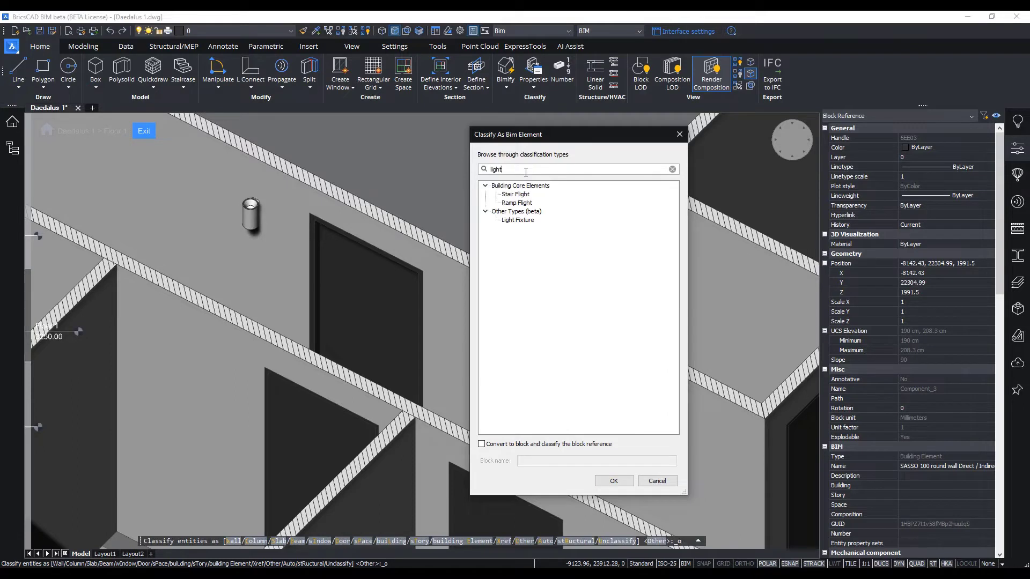
left_click(517, 220)
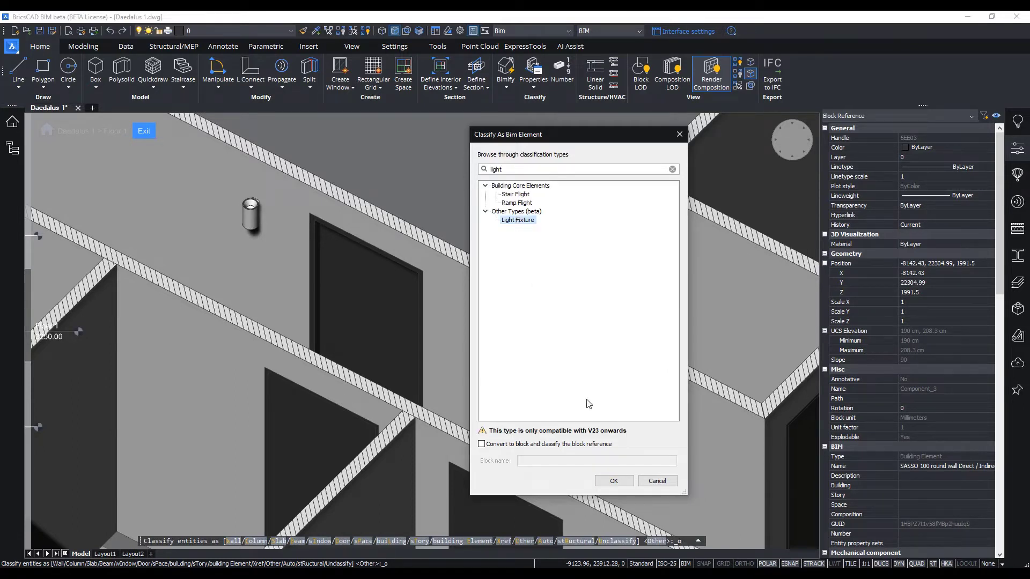
left_click(614, 482)
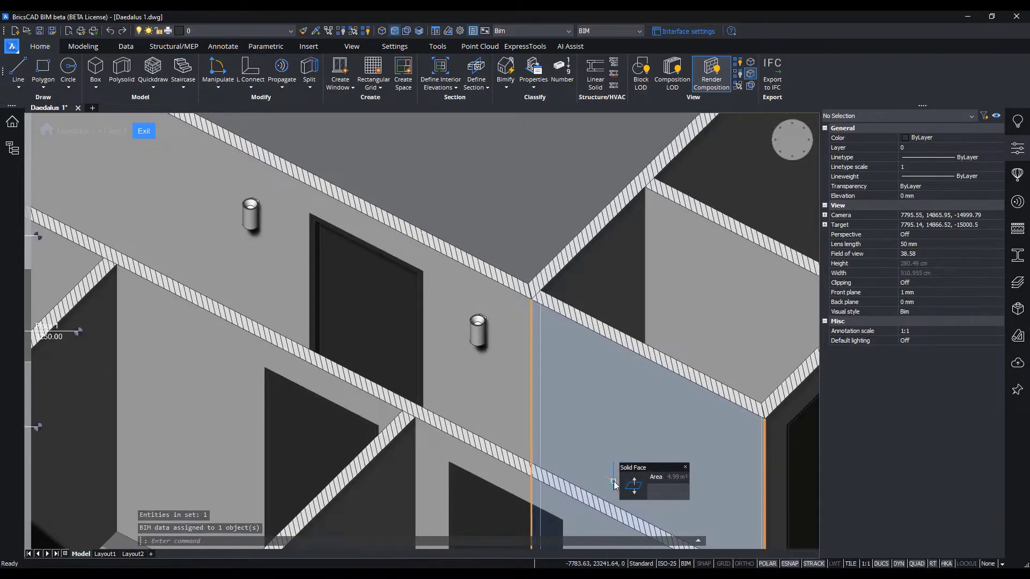
mouse_move(475, 326)
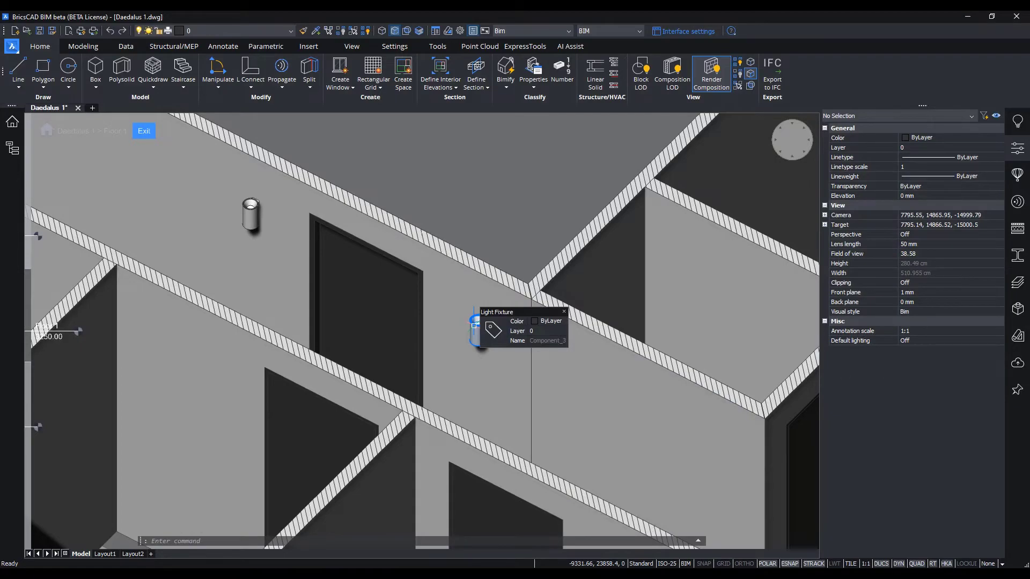
Return the Floor 1 story to the top view showing the whole floor plan
scroll(474, 325, "down", 5)
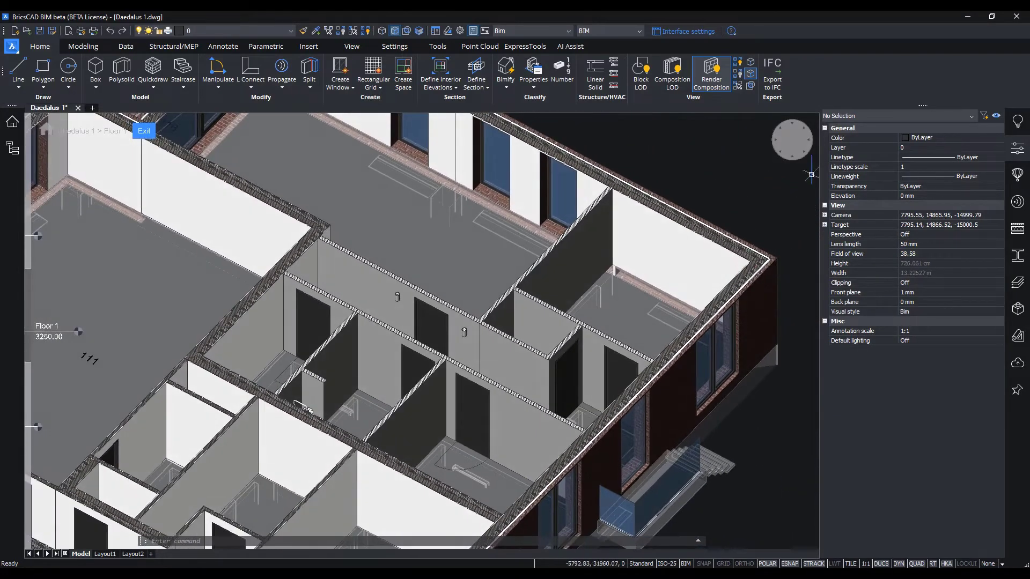
left_click(792, 139)
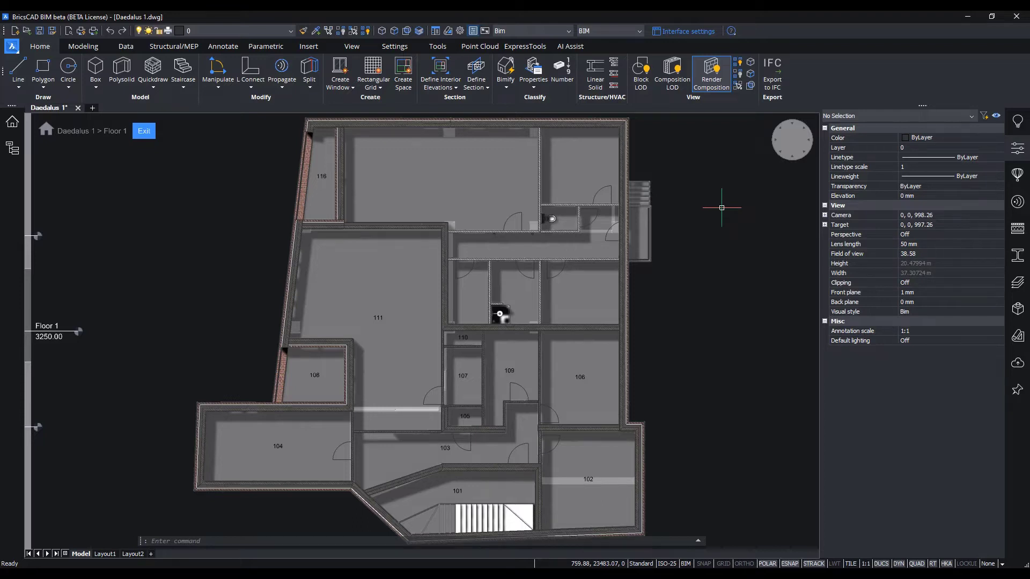
Connect the BCF issue manager to BIMcollab and open the Bricsys NV project
left_click(1016, 390)
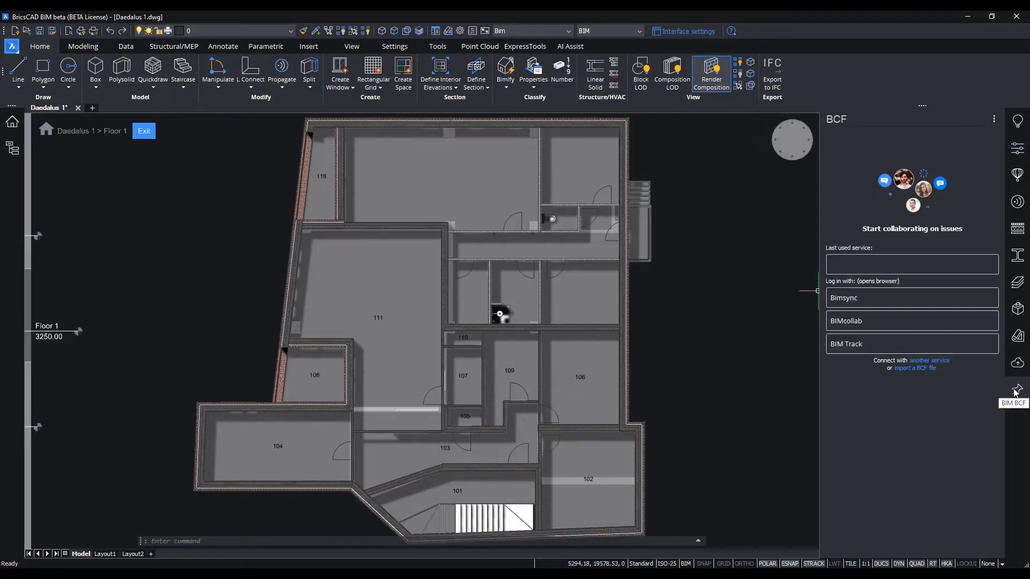
left_click(978, 322)
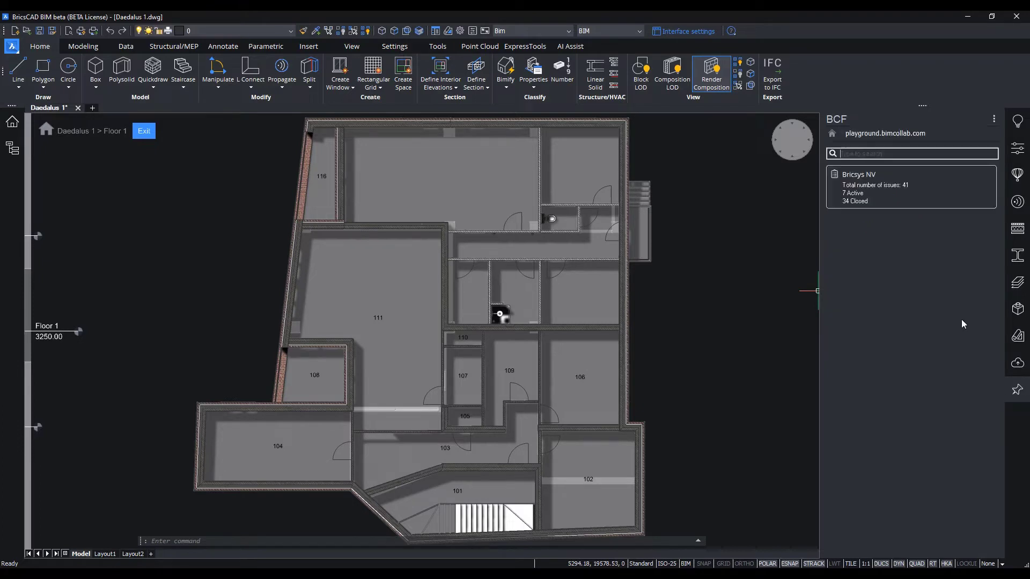
left_click(913, 195)
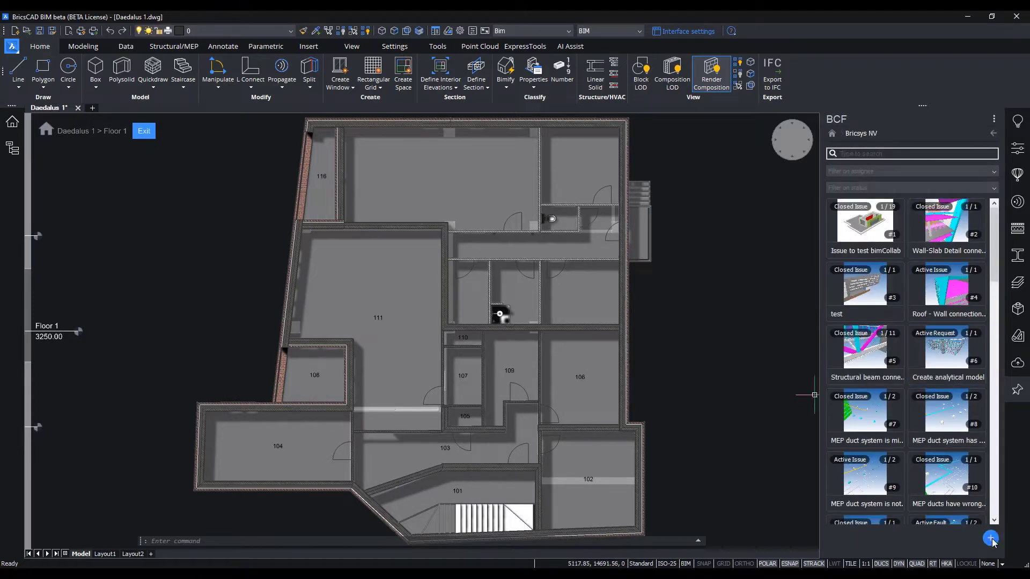
Start a new issue at the room corner, titled "Column needed?", described as "Should column continue along 1st floor for structural integrity?"
scroll(498, 322, "up", 10)
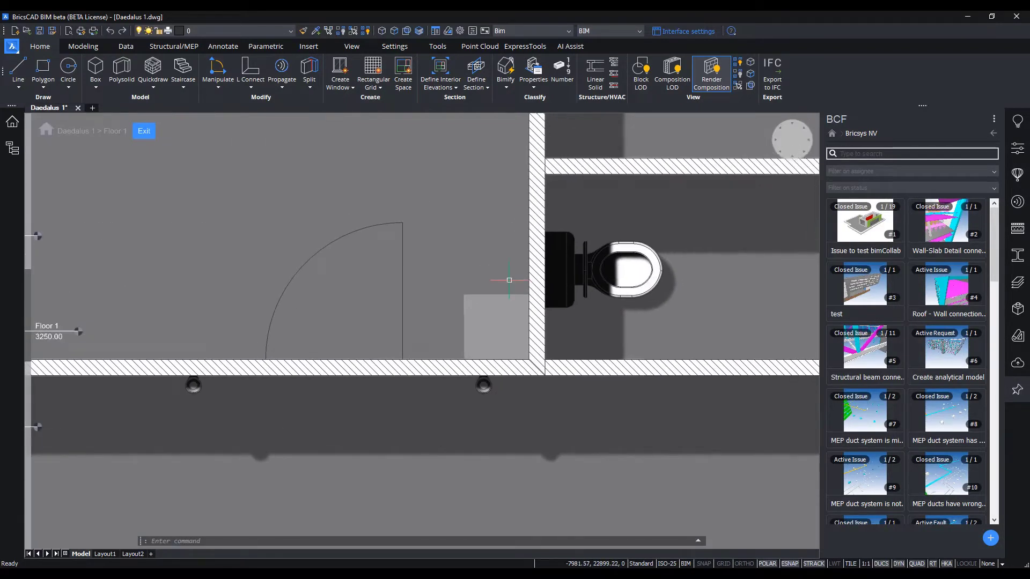
middle_click_drag(452, 331, 770, 178, "shift")
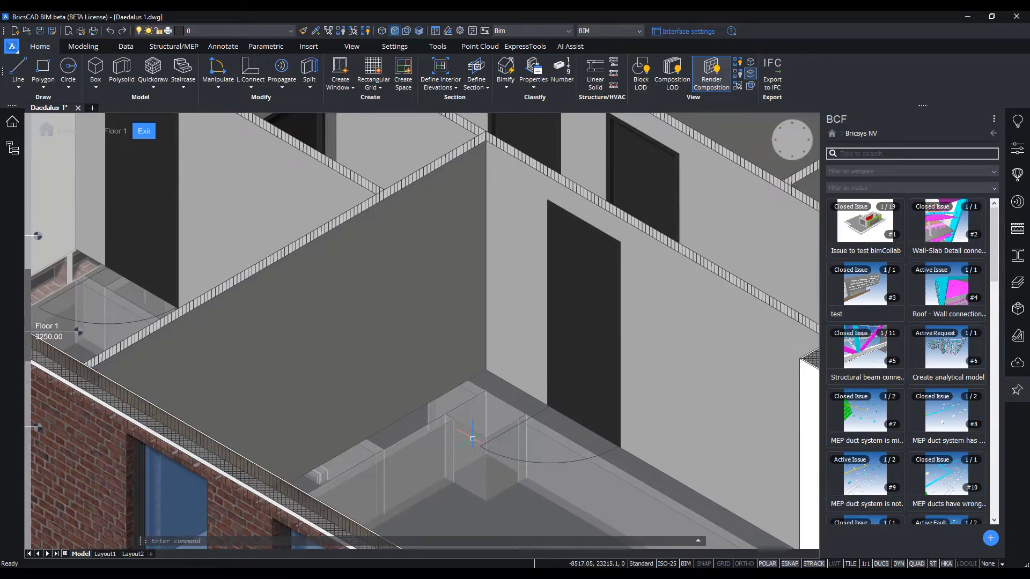
left_click(991, 538)
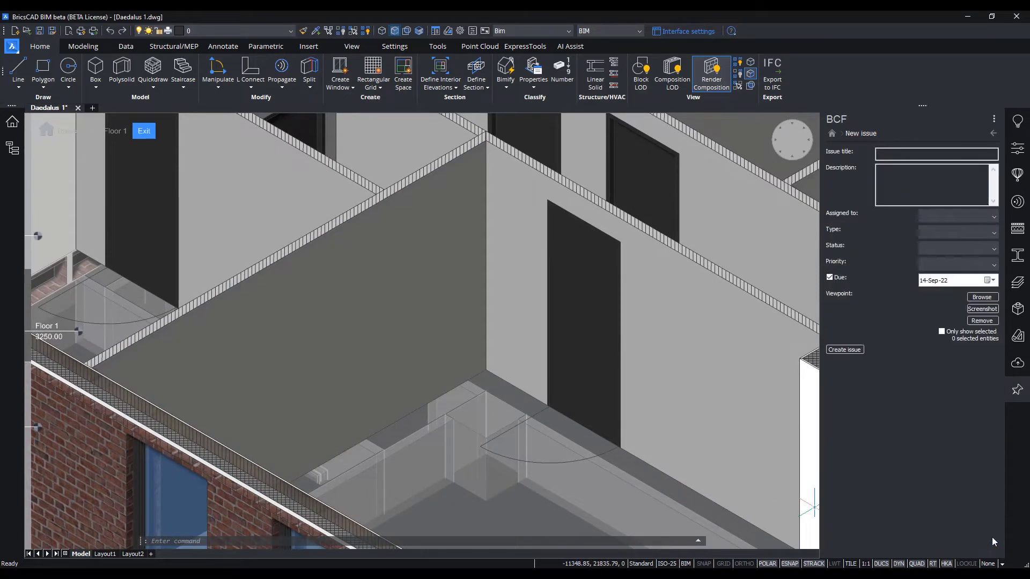
type("Column needed?")
type("Should column con")
type("tinue along 1st floor")
type(" for structu")
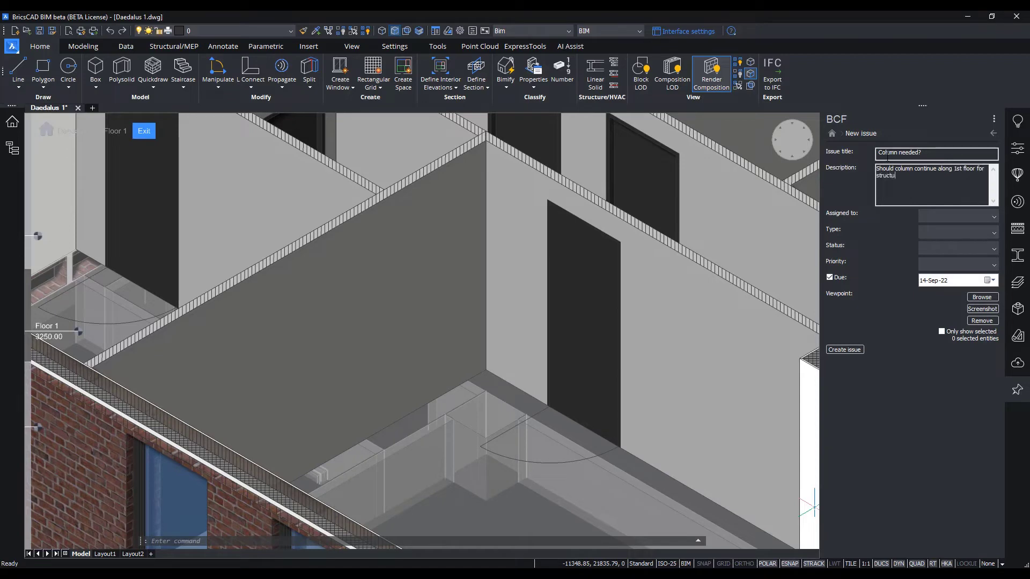
type("ral integrity?")
Choose the colleague's e-mail as the issue's assignee and set type Inquiry, status Active and priority Major
left_click(930, 216)
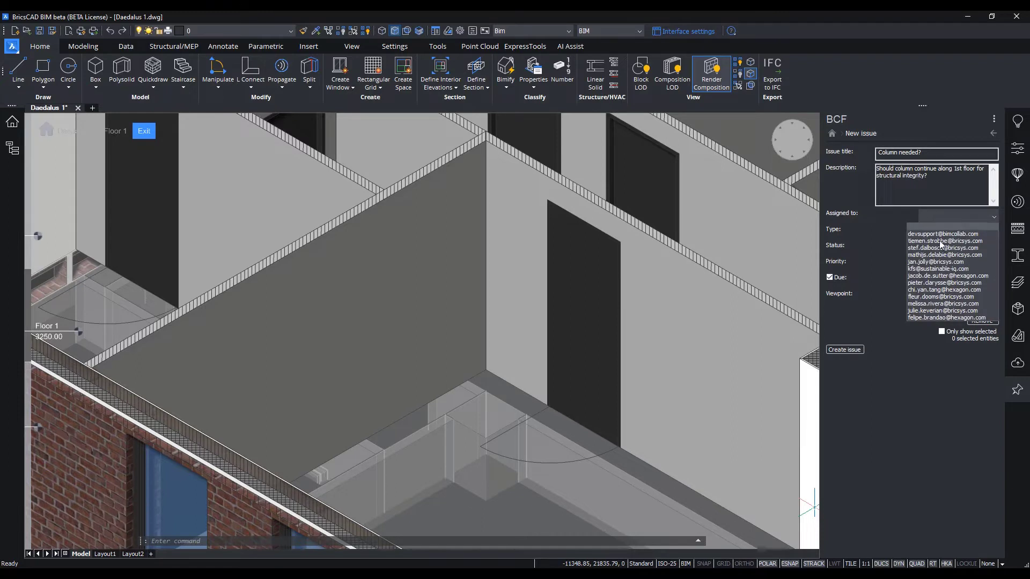
left_click(947, 240)
left_click(948, 233)
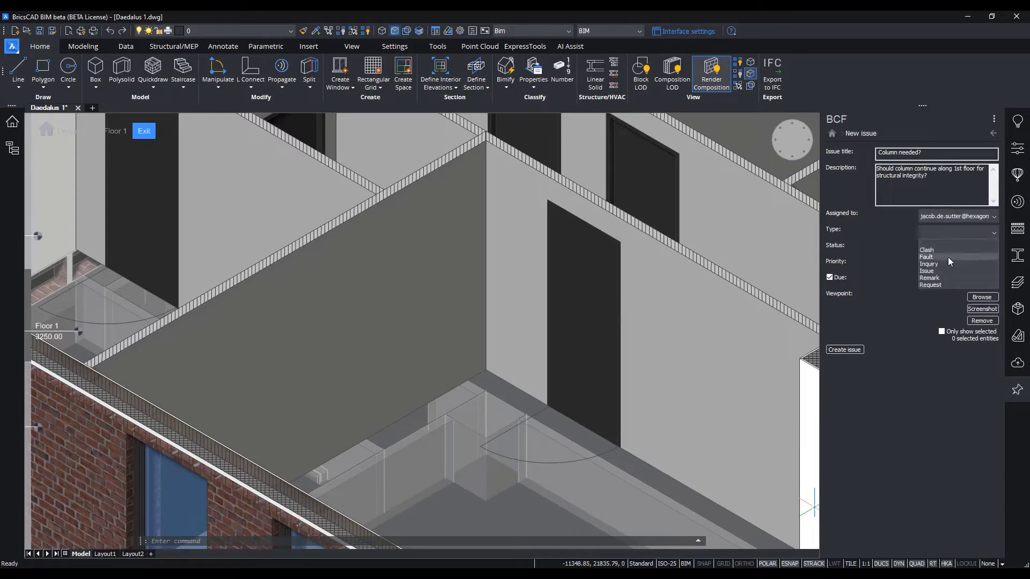
left_click(947, 257)
left_click(947, 249)
left_click(945, 266)
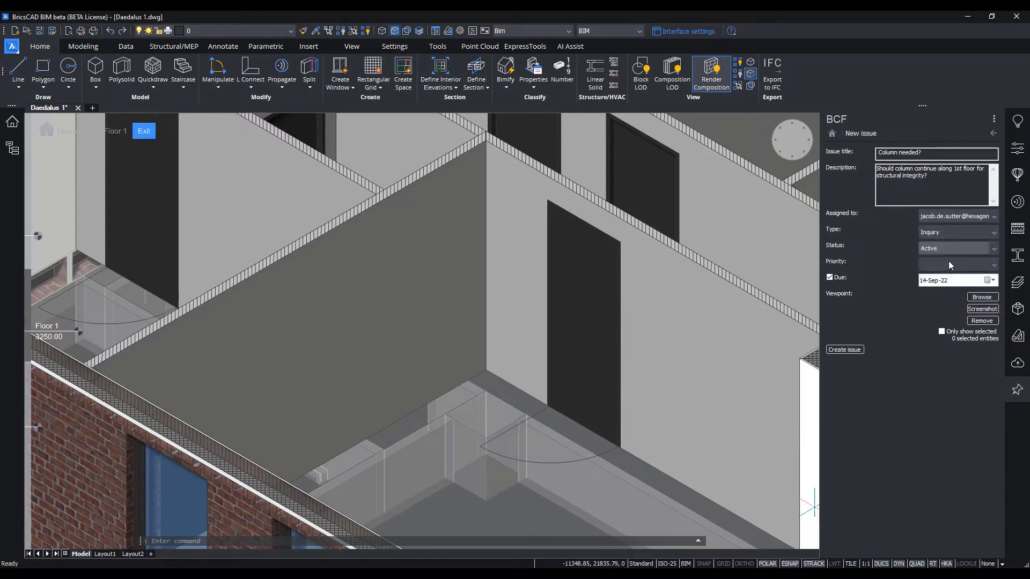
left_click(948, 263)
left_click(941, 286)
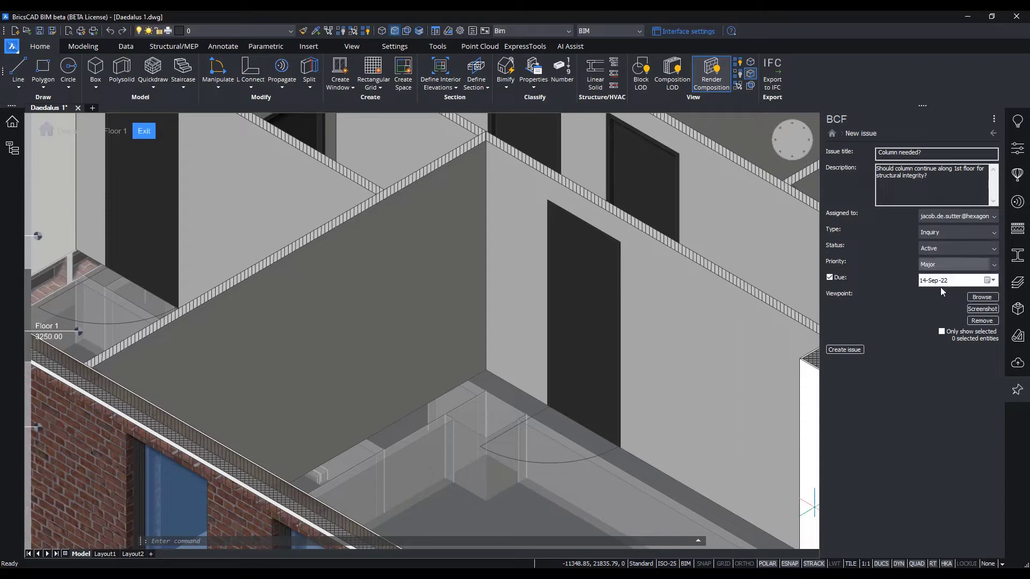
Isolate the two walls meeting at the room corner and, with the door wall selected, capture a screenshot as the issue's viewpoint
left_click(541, 271)
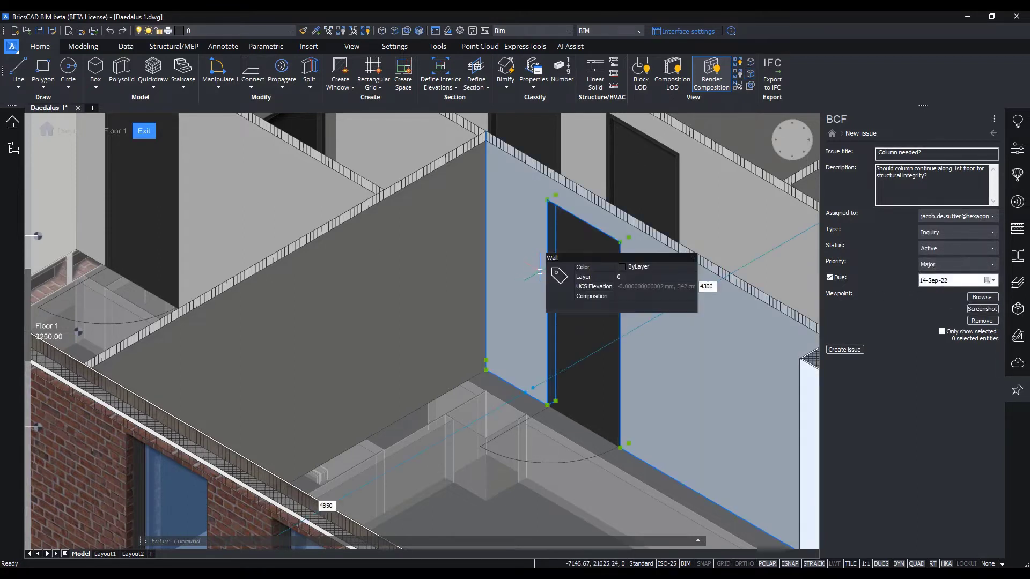
left_click(470, 280)
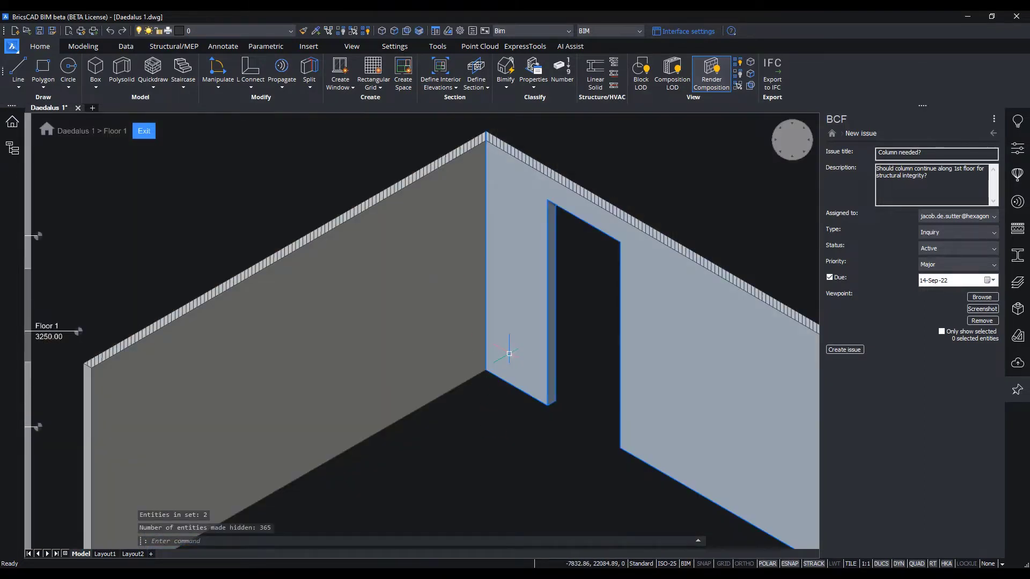
left_click(512, 376)
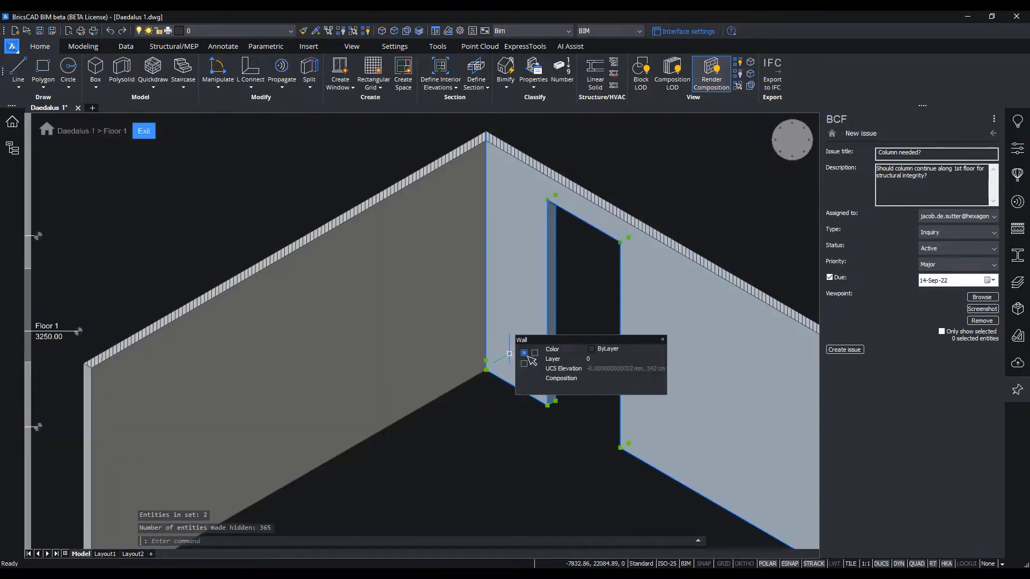
left_click(982, 310)
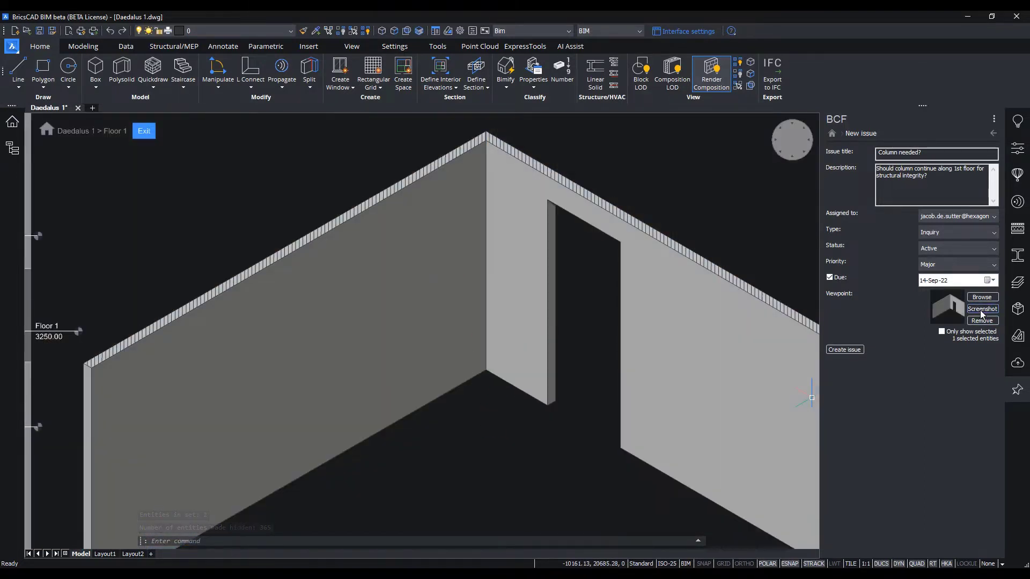
Create the issue in the Bricsys NV project and show all temporarily hidden entities again
left_click(844, 350)
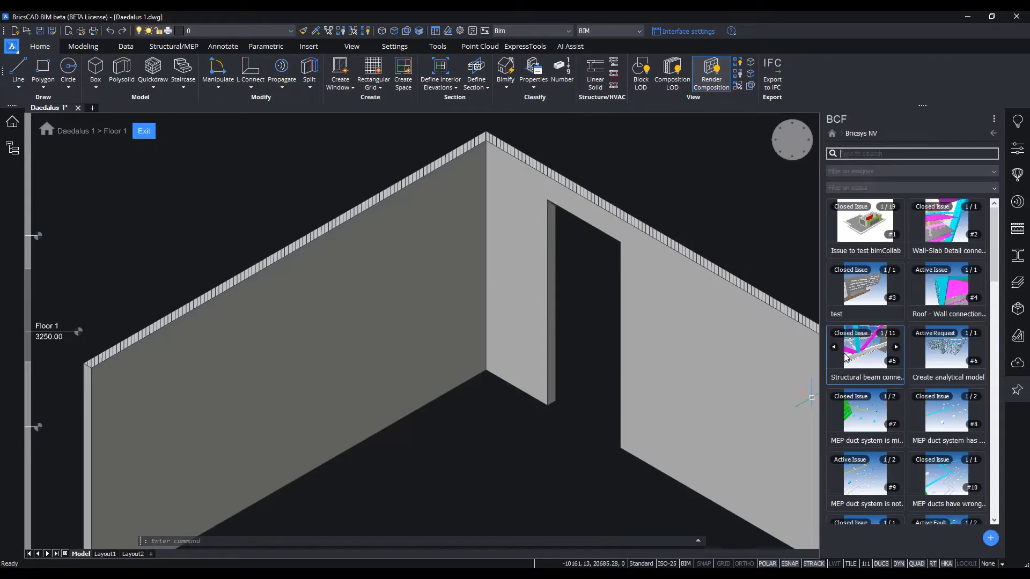
left_click(368, 34)
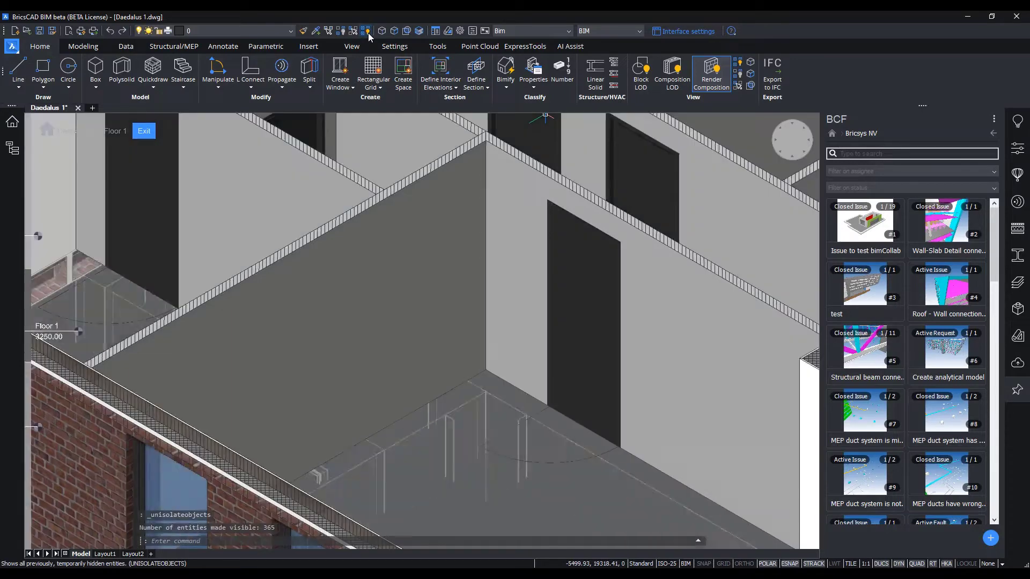
Export the entire model to IFC4 as Daedalus 1.ifc in the Daedalus - Chapter 2 folder
left_click(774, 88)
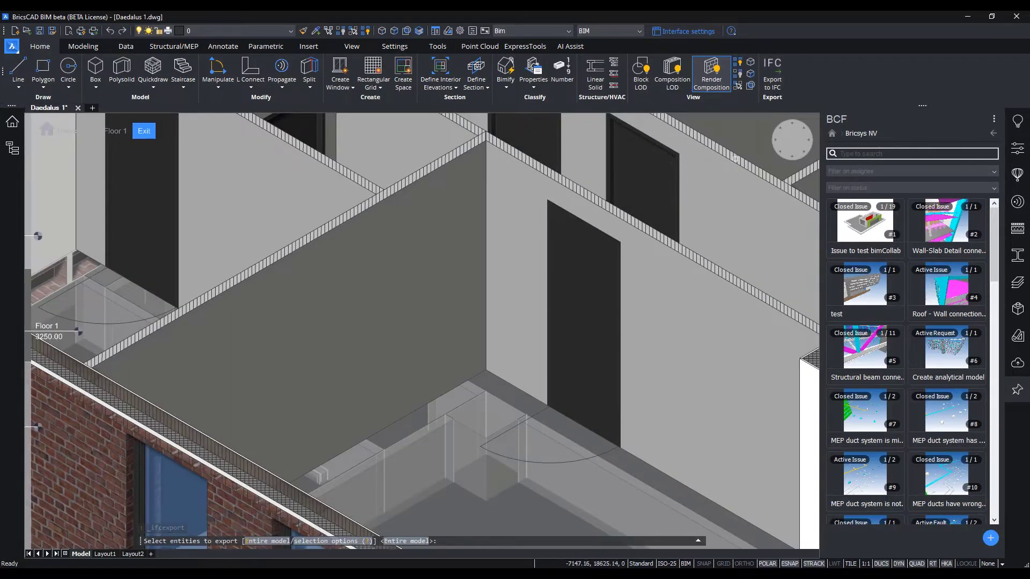
key("Return")
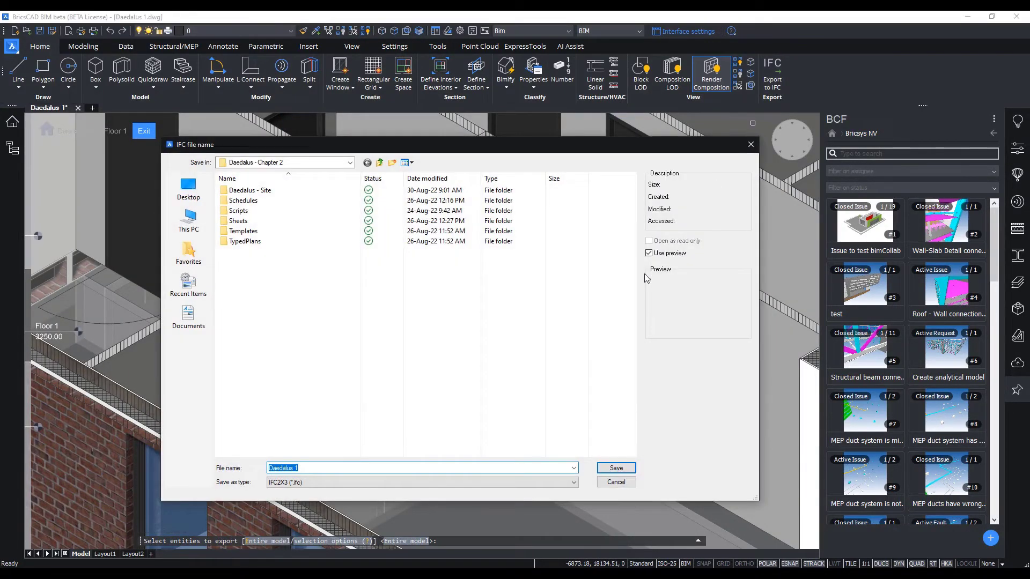
left_click(558, 480)
left_click(322, 497)
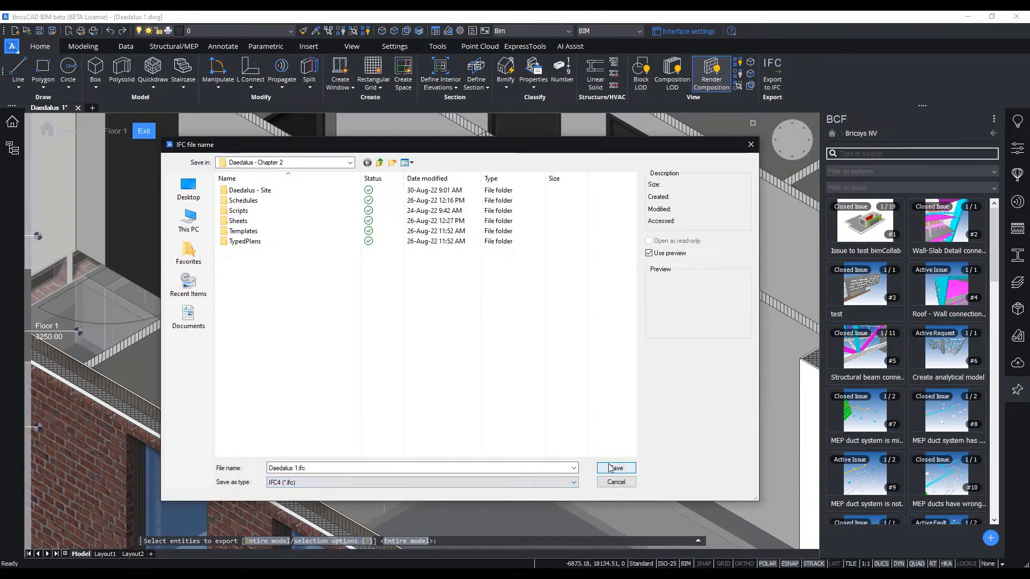
left_click(610, 470)
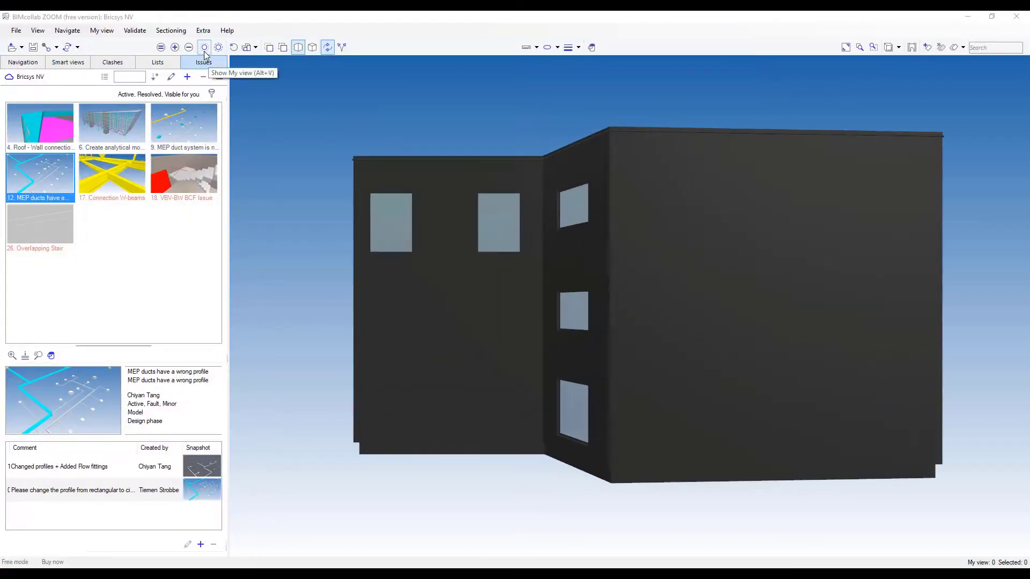
Switch to BIMcollab ZOOM, synchronize the Bricsys NV issues and open the saved viewpoint of the "Column needed?" issue
left_click_drag(426, 118, 376, 154)
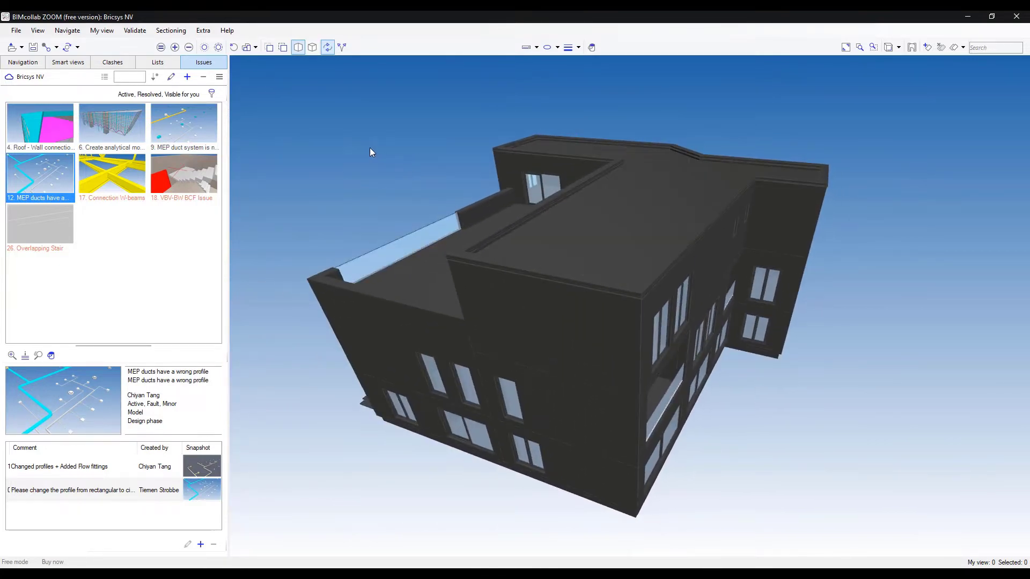
left_click(68, 49)
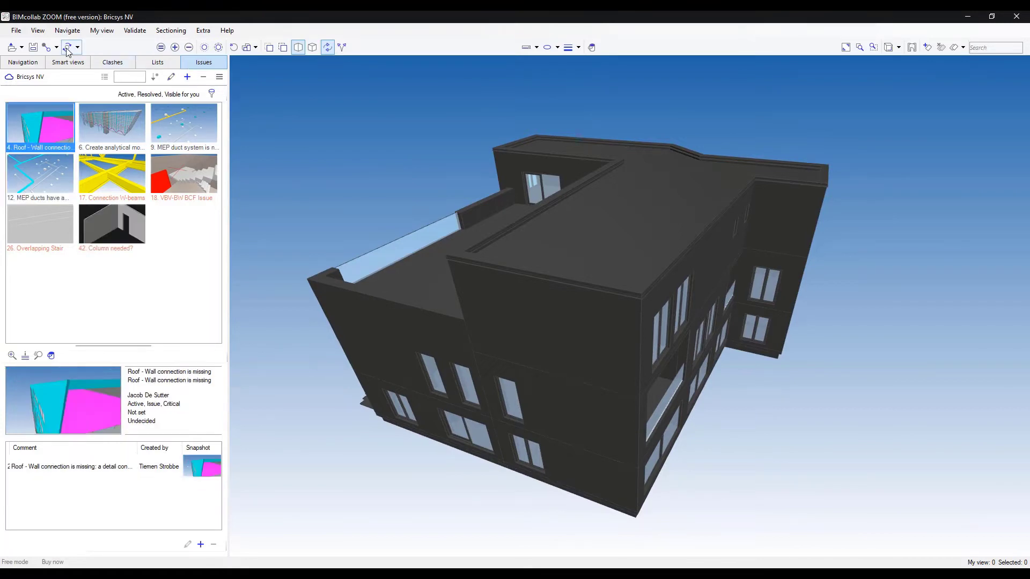
left_click(114, 229)
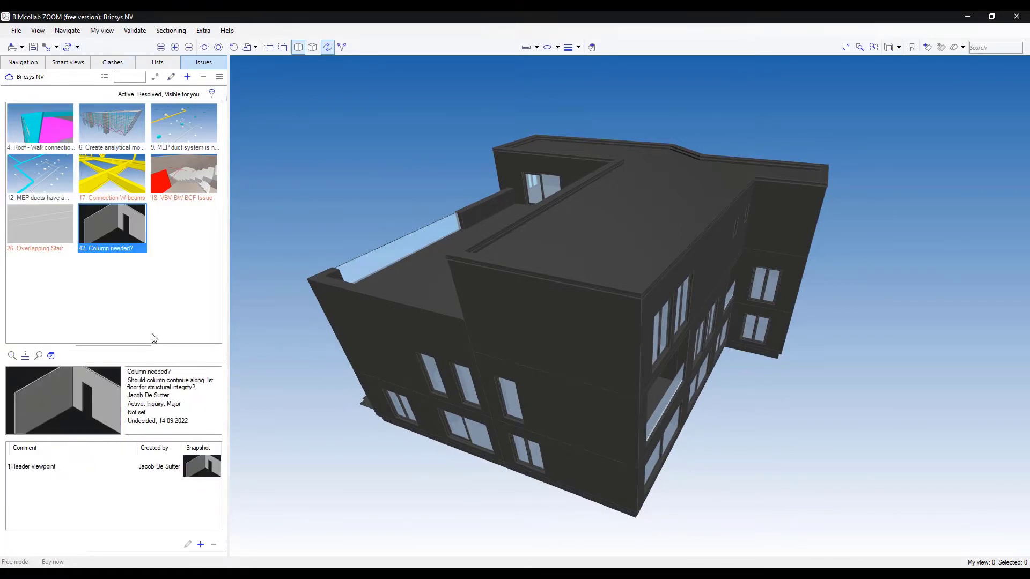
left_click(203, 471)
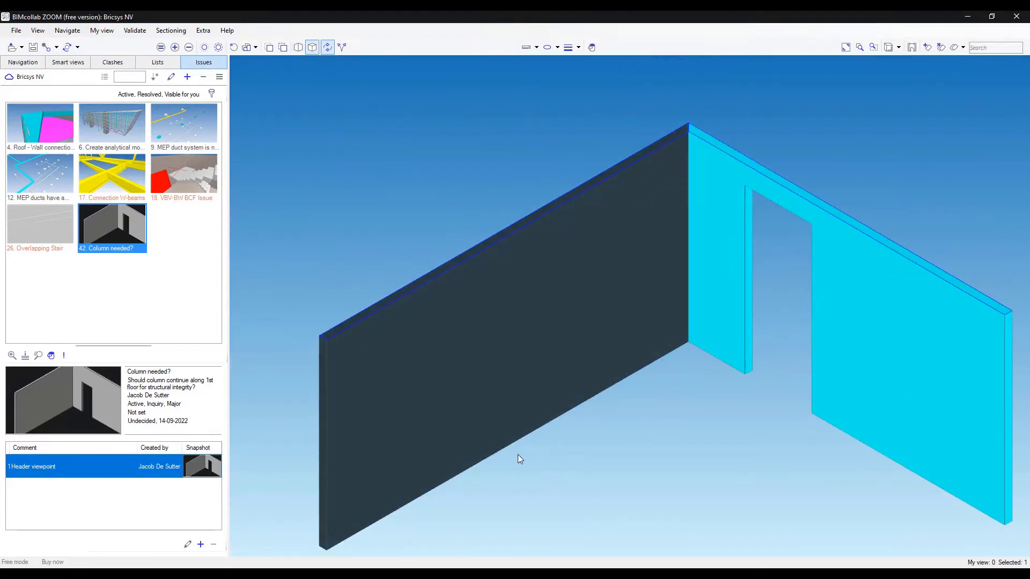
Hide the section planes and show all building components around the issue's two isolated walls
scroll(534, 450, "down", 4)
middle_click_drag(563, 448, 490, 370)
scroll(490, 364, "down", 6)
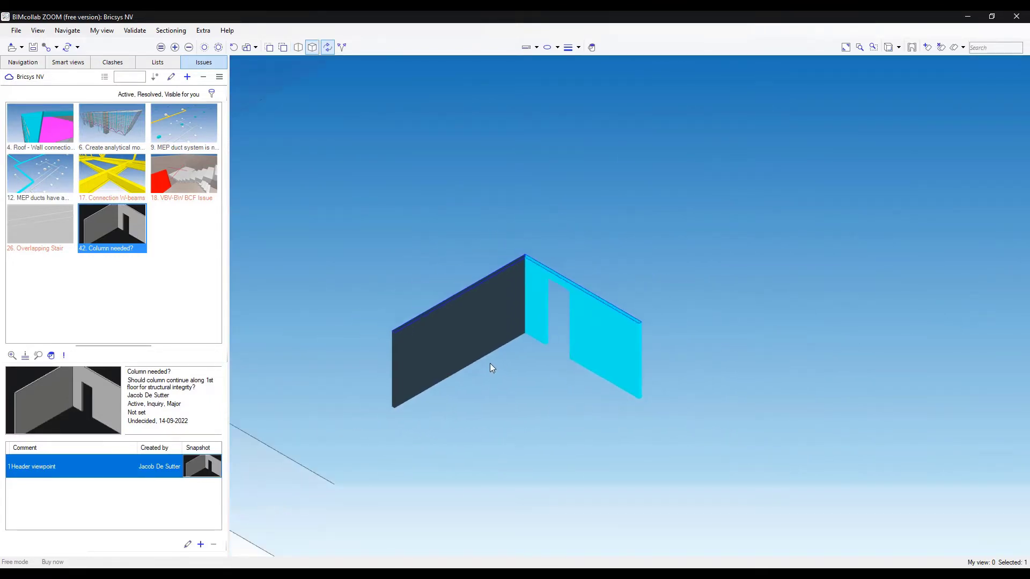
right_click(505, 355)
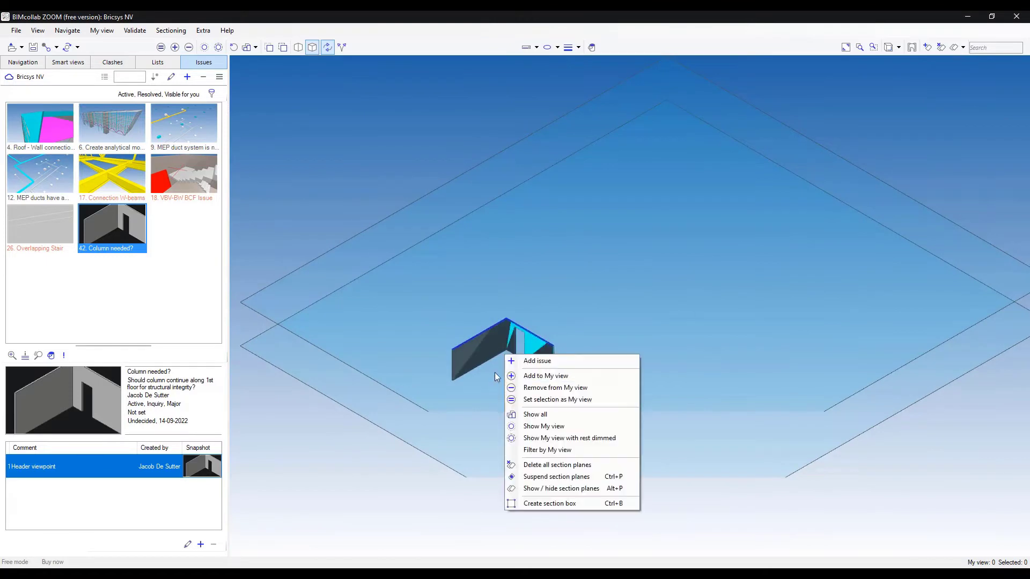
left_click(365, 456)
right_click(337, 429)
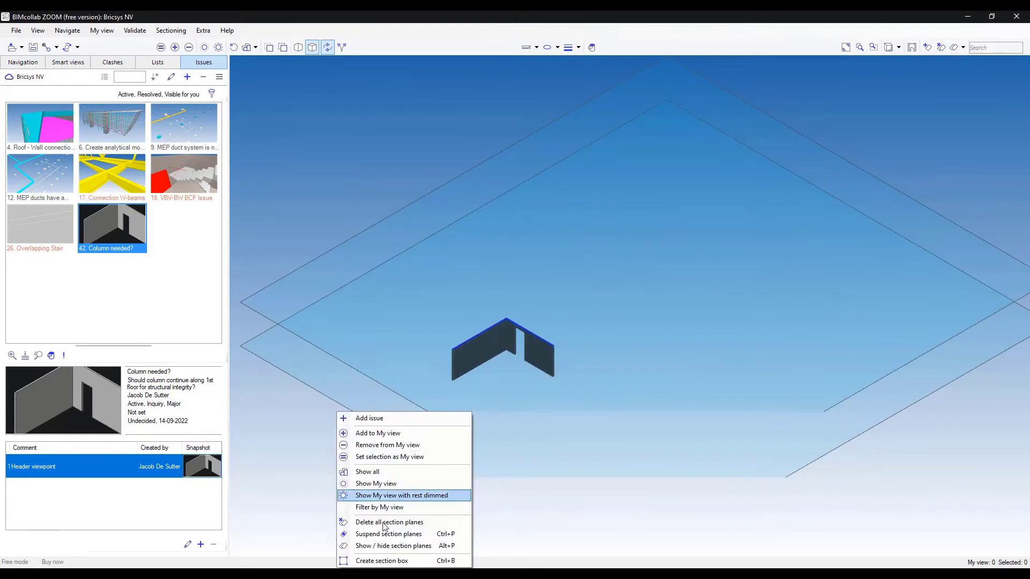
left_click(382, 544)
right_click(349, 414)
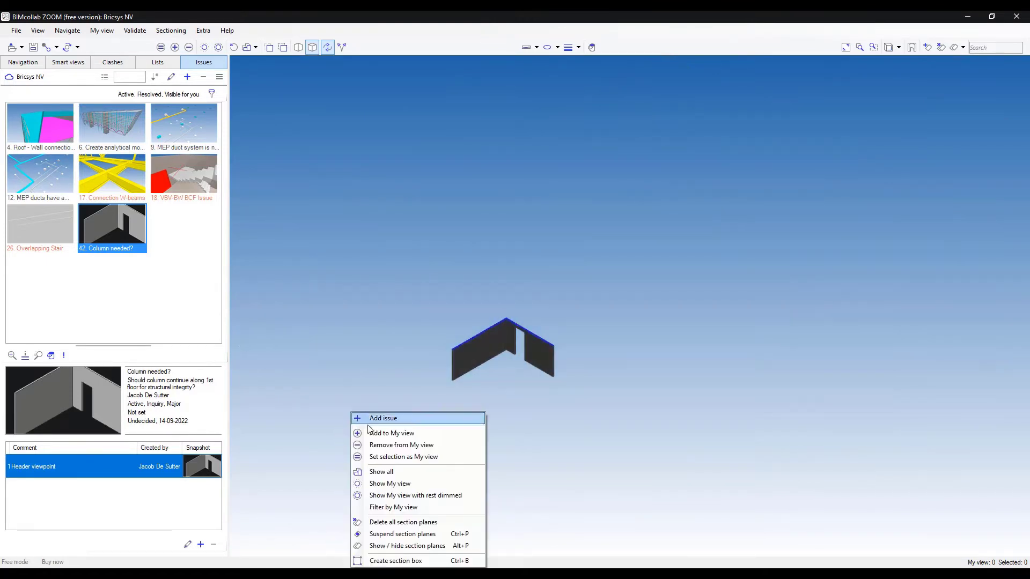
left_click(377, 430)
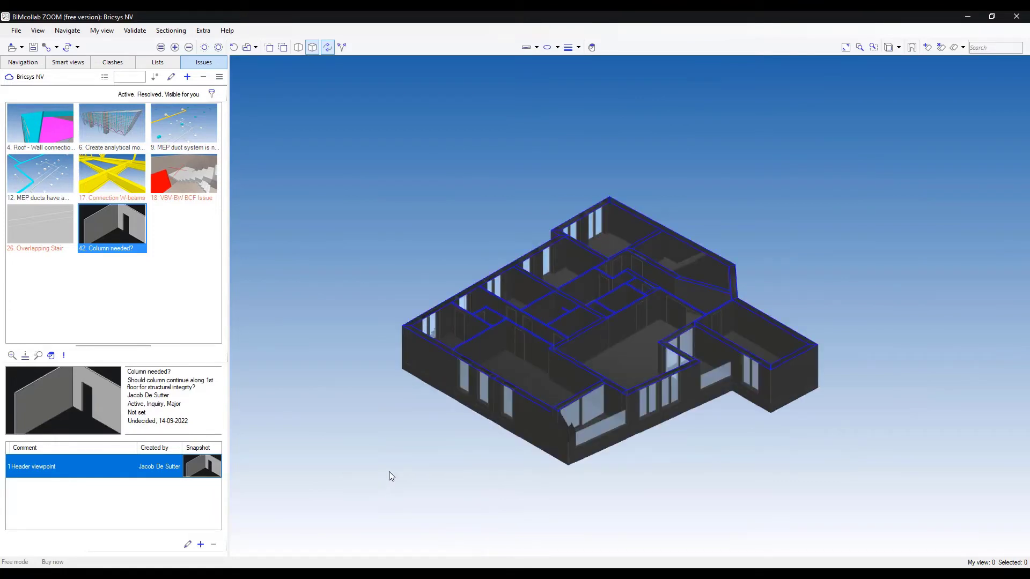
Make the interior concrete floor slab transparent and inspect the column position below the issue's room corner
left_click(516, 372)
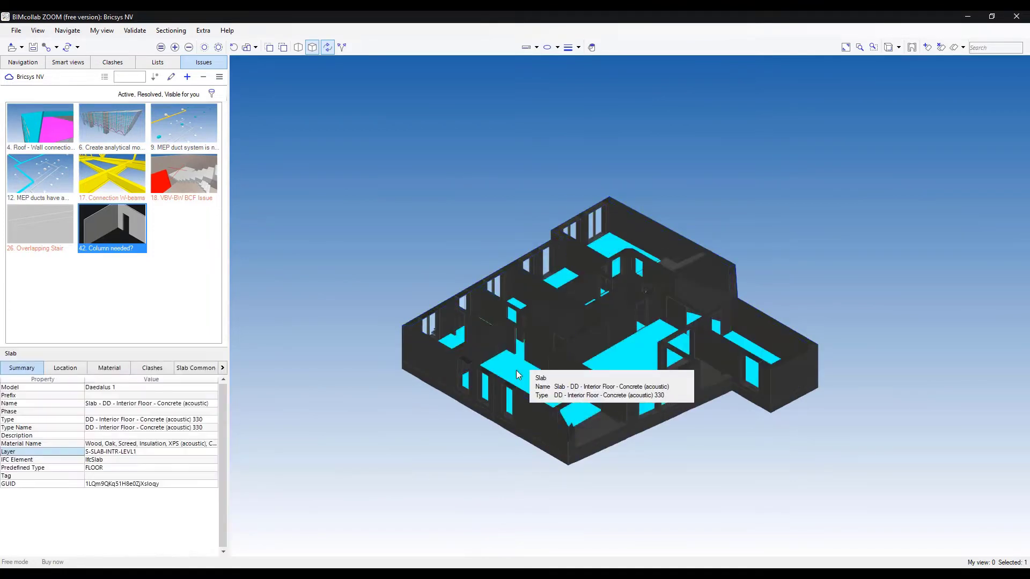
right_click(516, 370)
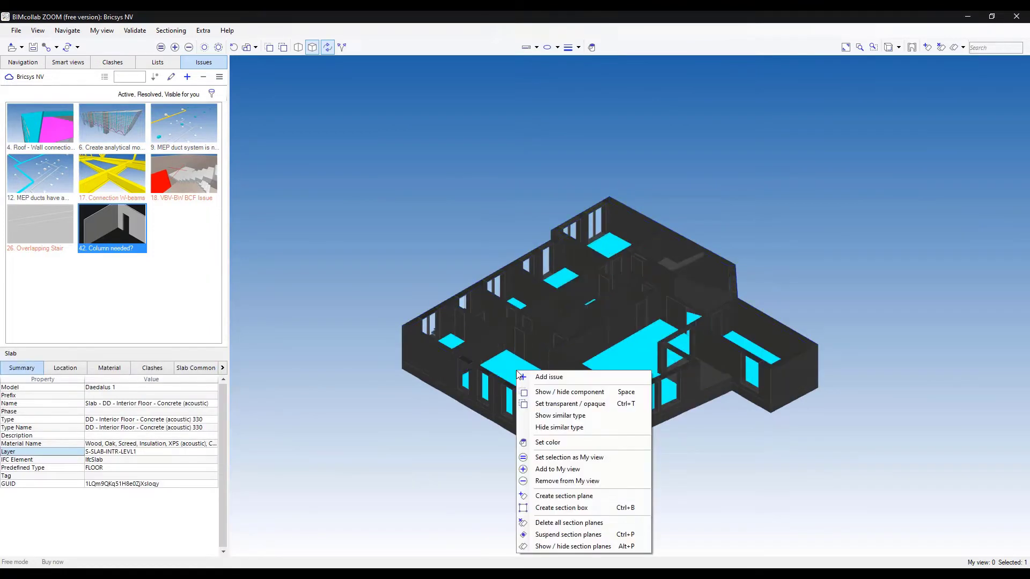
left_click(542, 406)
scroll(515, 362, "up", 5)
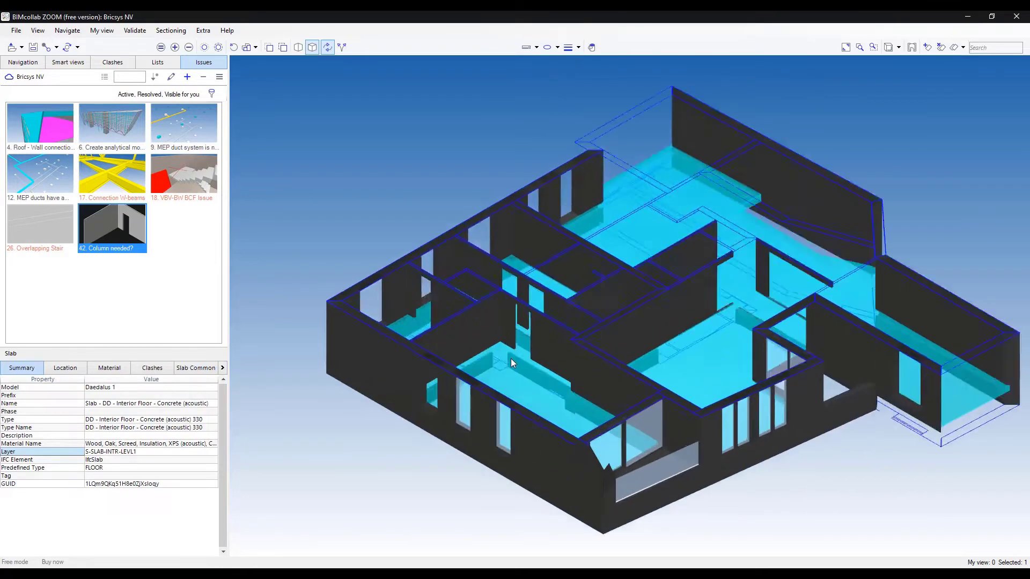
scroll(503, 345, "up", 3)
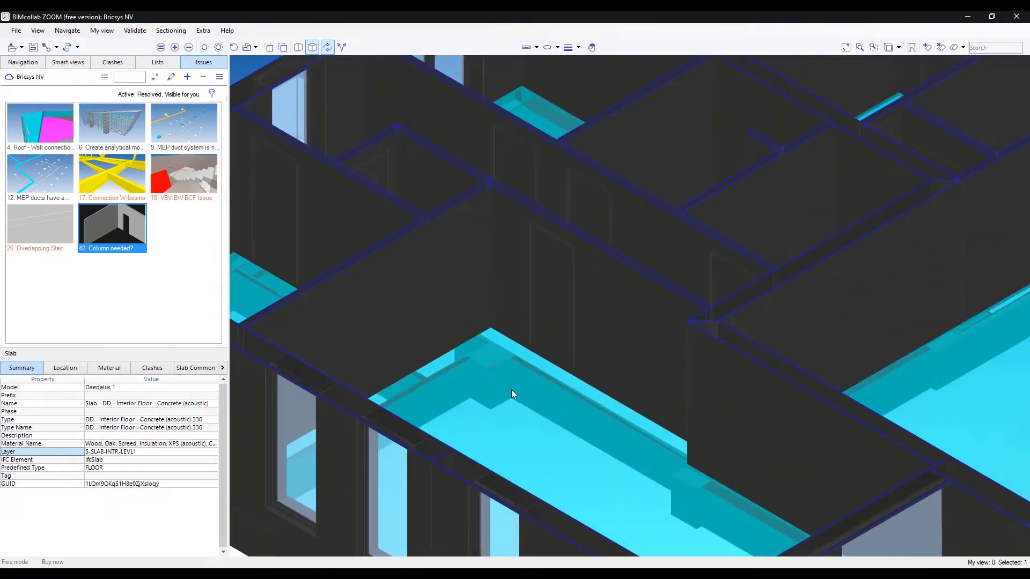
key("Escape")
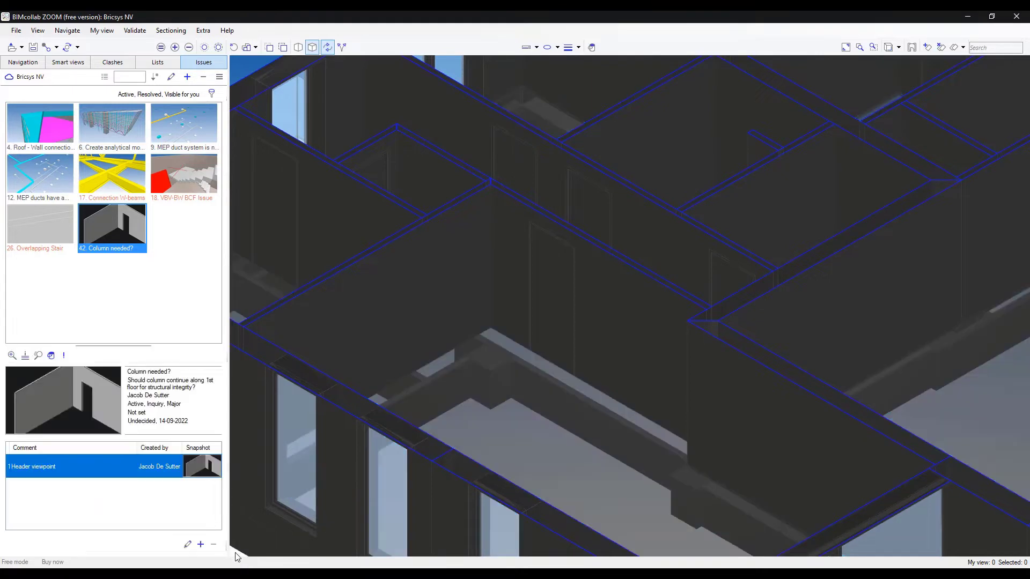
Add the comment "Yes, I will send over new design ASAP" with a snapshot of the current view to the "Column needed?" issue and synchronize it
left_click(200, 544)
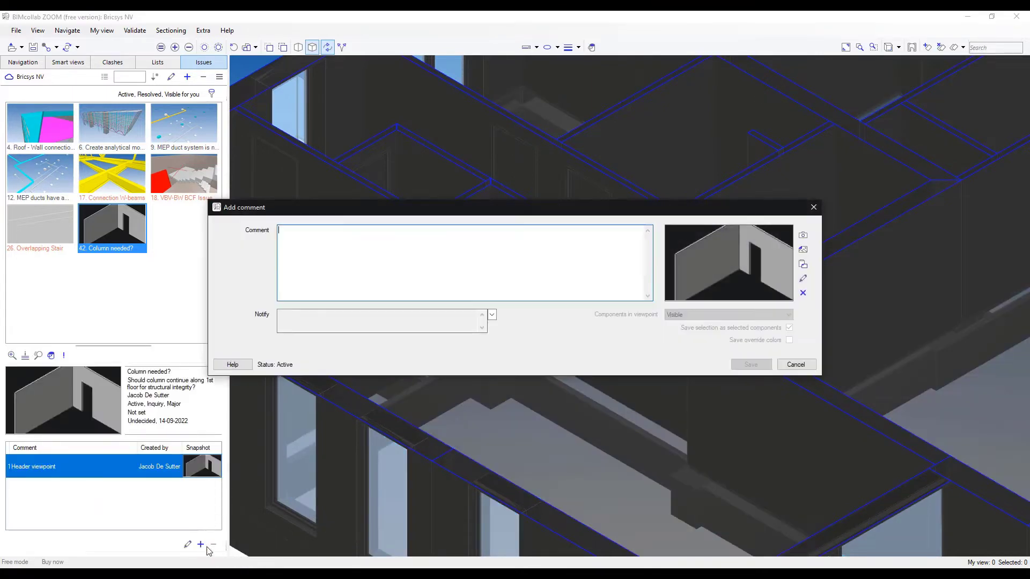
left_click(803, 236)
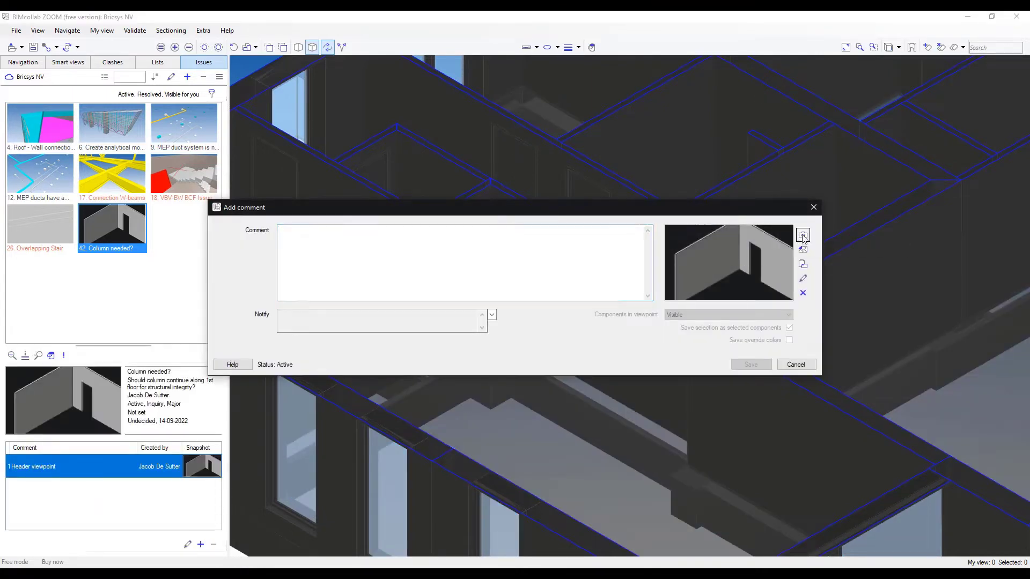
left_click(586, 245)
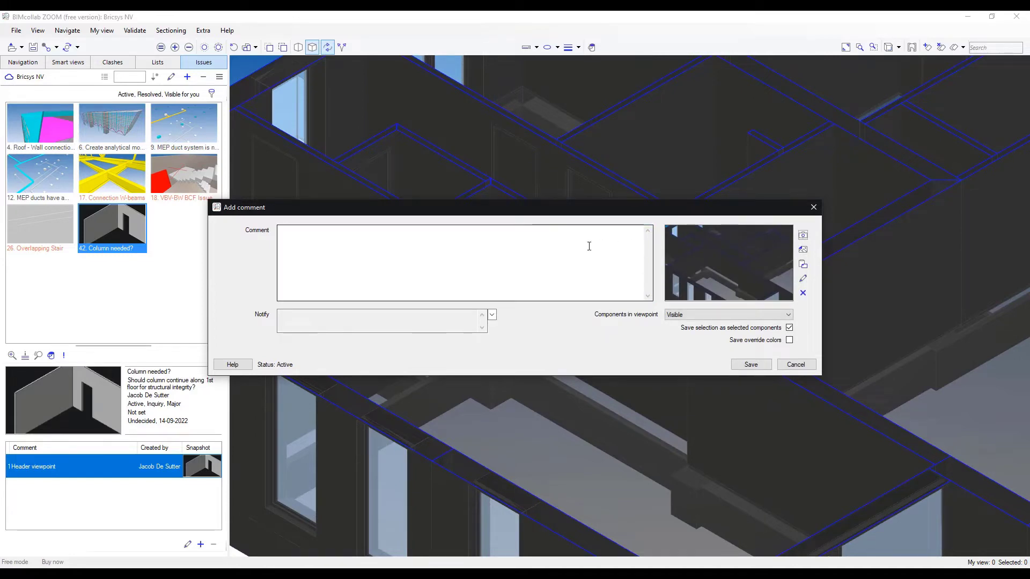
type("Yes, I")
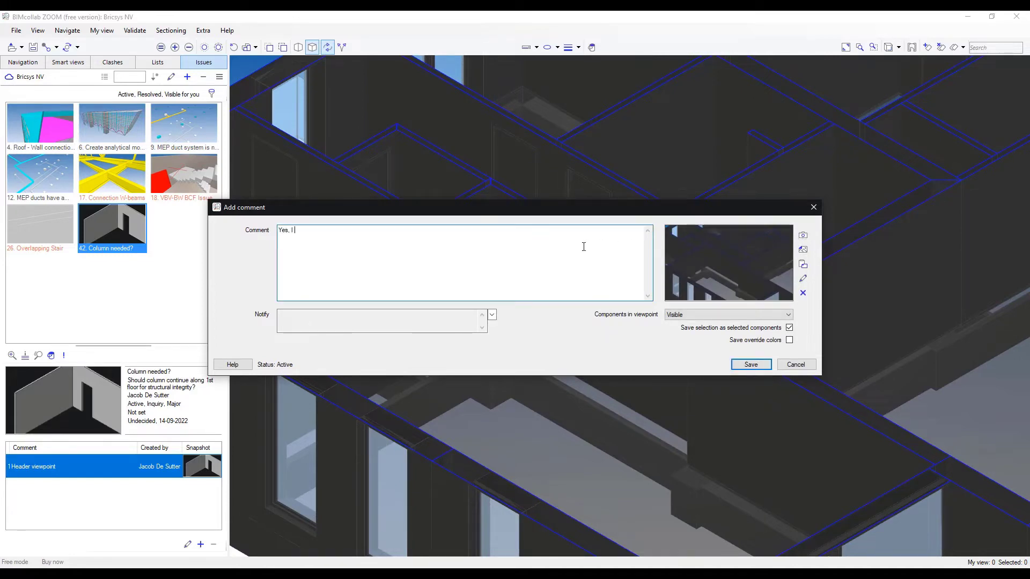
type(" will send over new design ASAP")
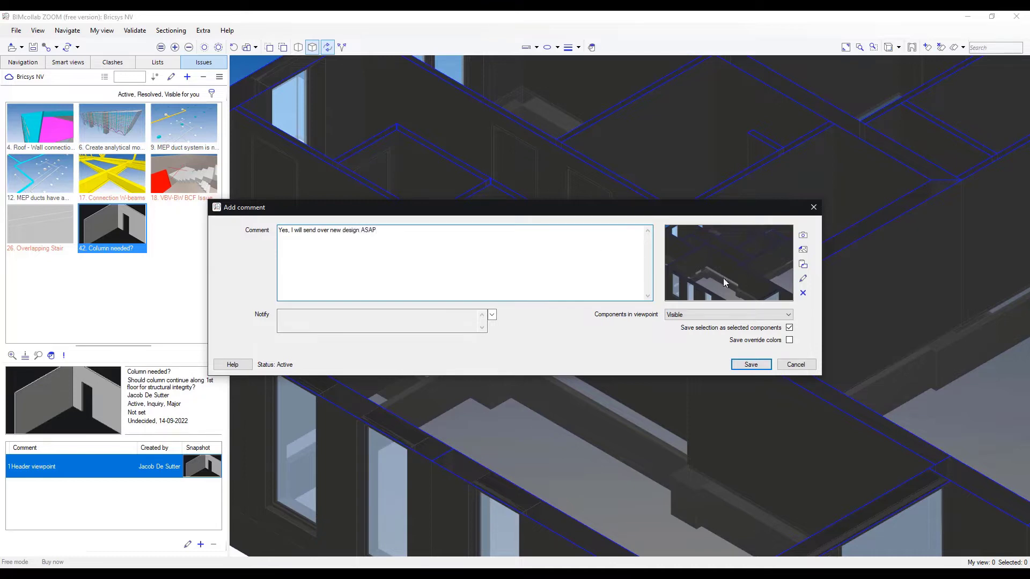
left_click(750, 365)
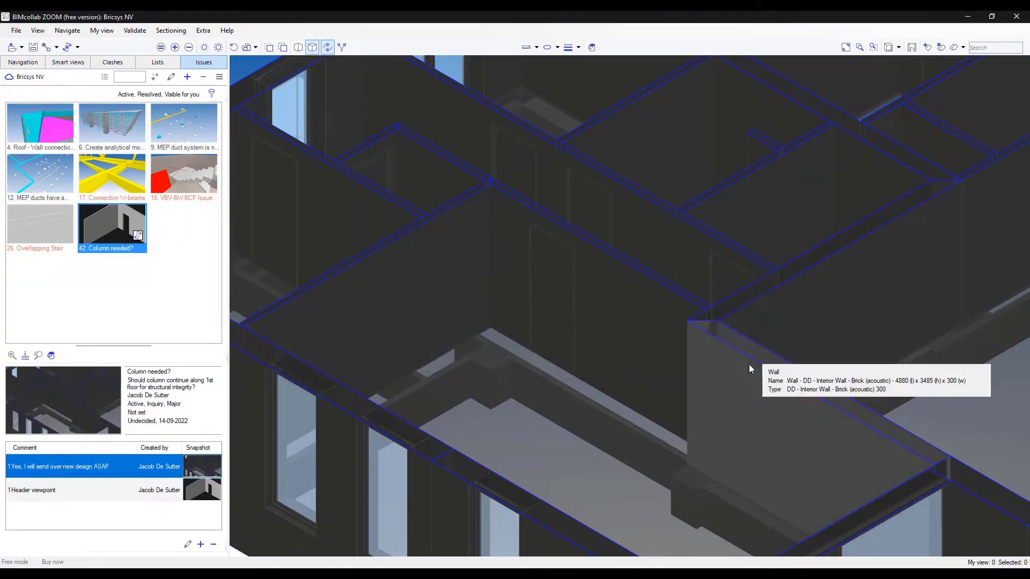
left_click(67, 53)
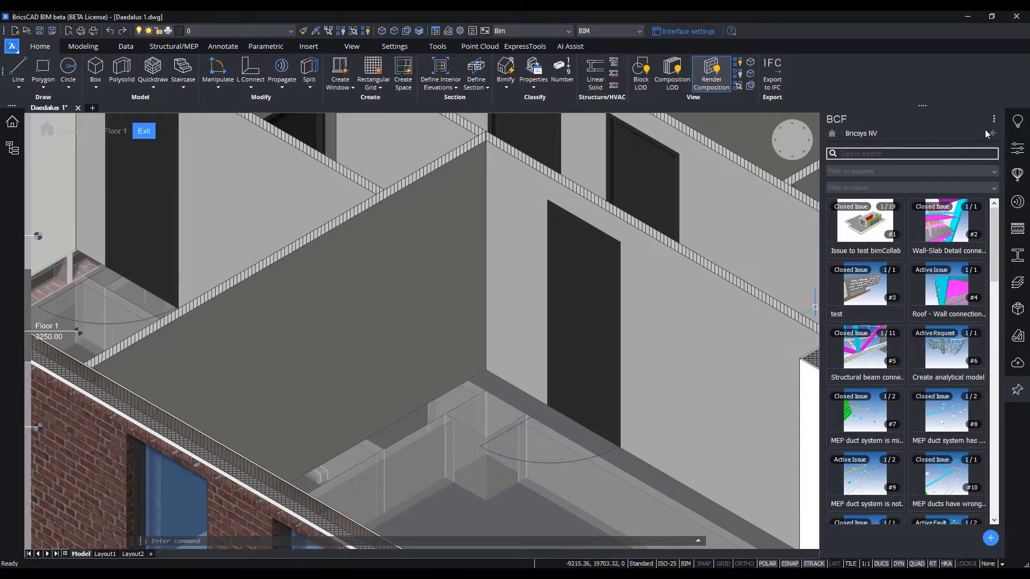
Switch to BricsCAD BIM, refresh the Bricsys NV BCF issues and filter them by the assignee's e-mail and the Active status
left_click(995, 118)
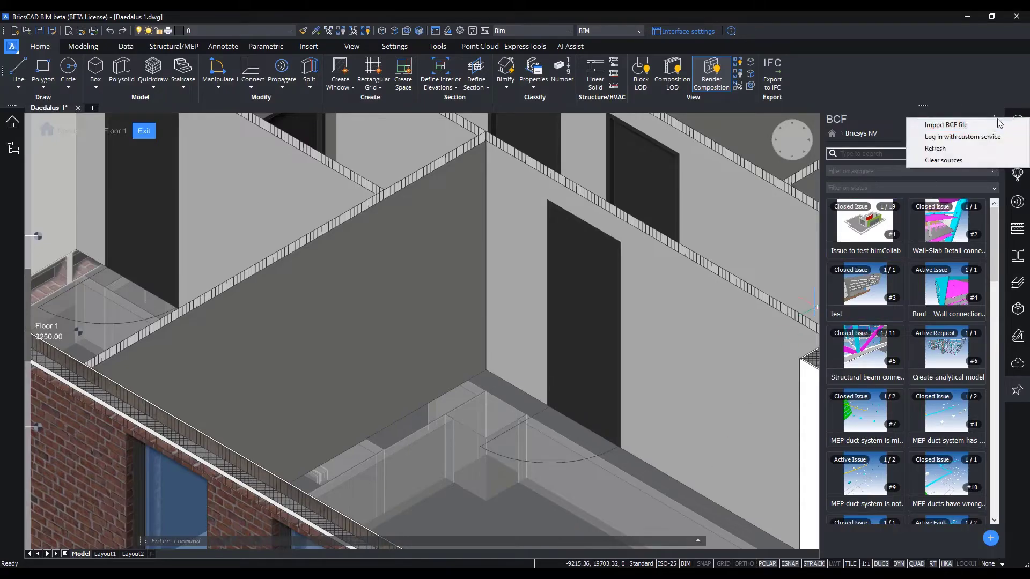
left_click(991, 172)
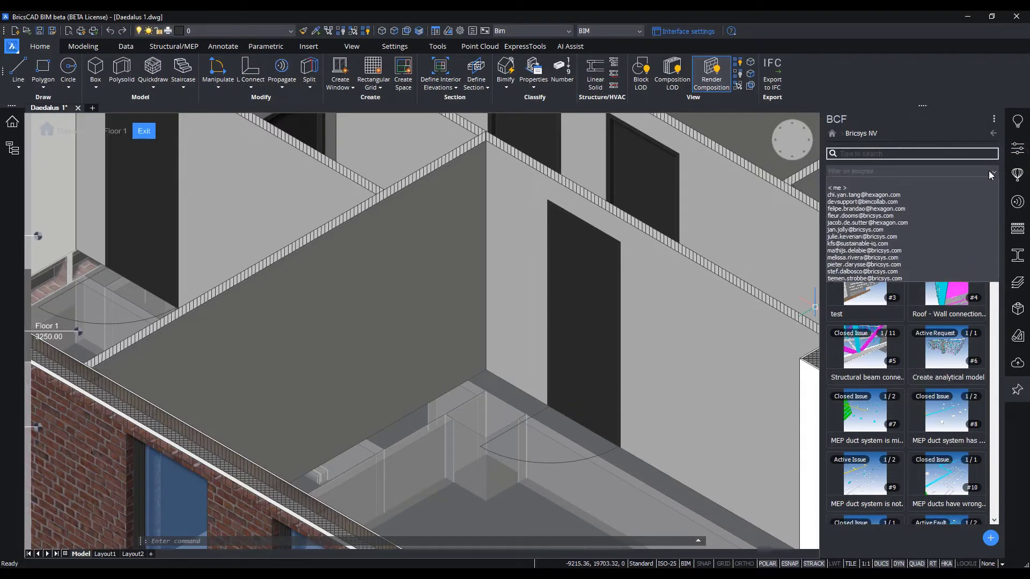
left_click(965, 224)
left_click(983, 188)
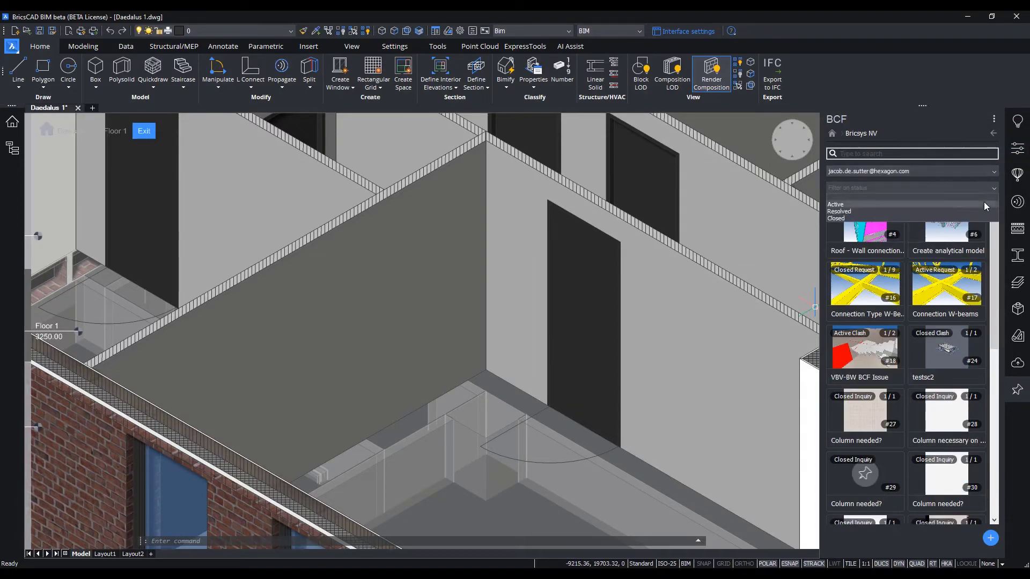
left_click(982, 204)
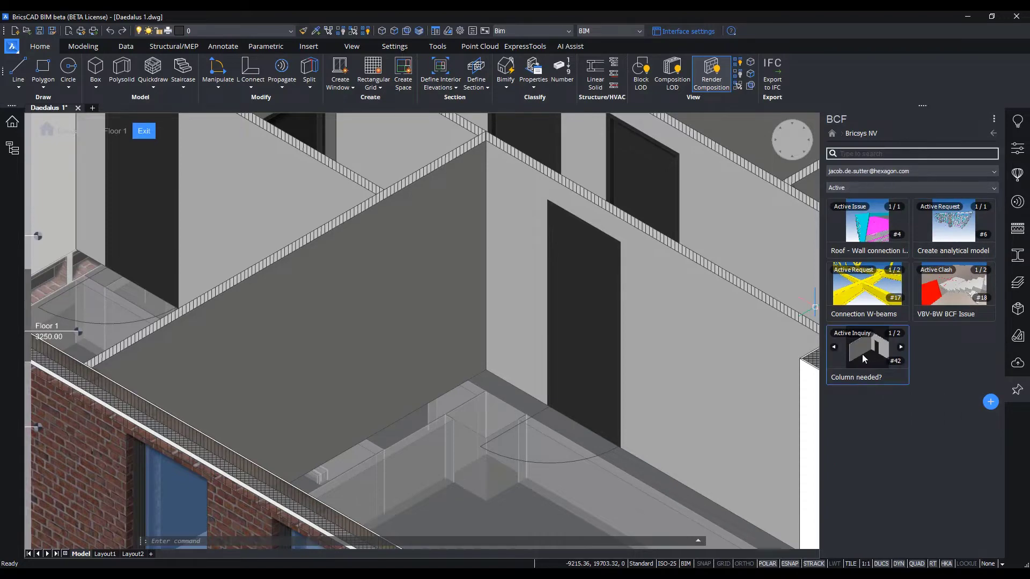
Open the "Column needed?" issue and show the viewpoint saved with its "Yes, I will send over new design ASAP" comment
left_click(863, 358)
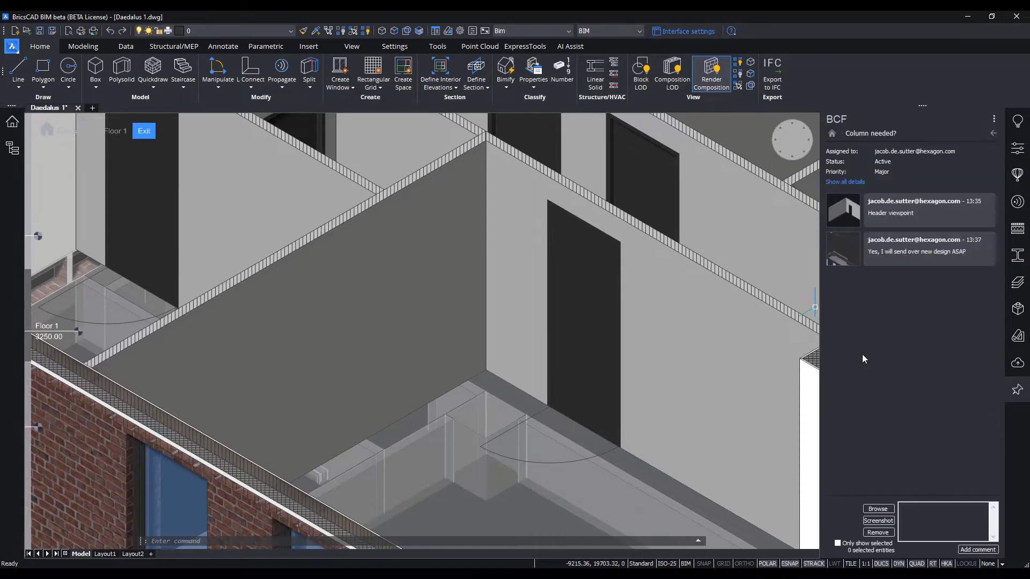
left_click(844, 250)
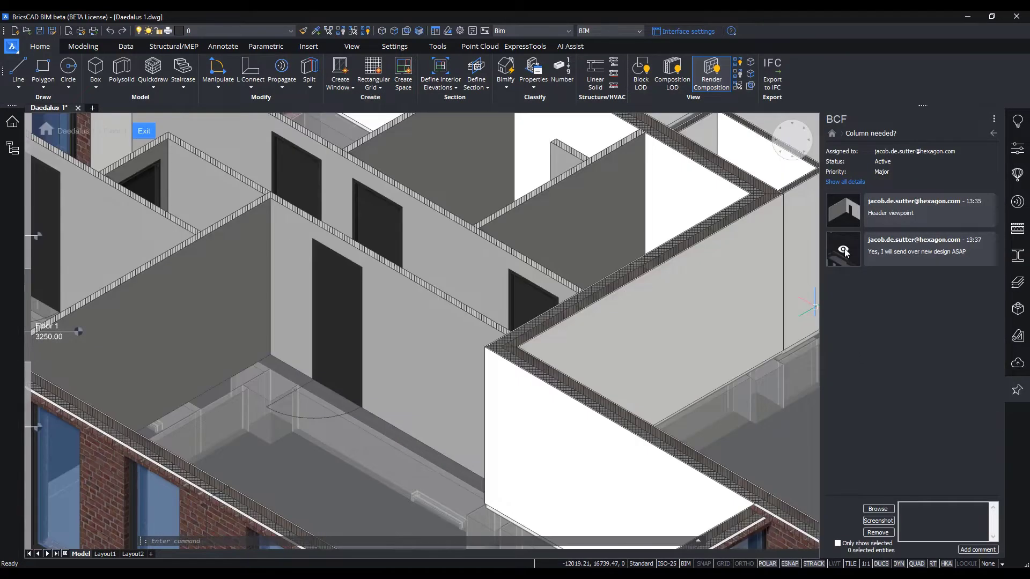
scroll(611, 295, "down", 6)
middle_click_drag(612, 298, 402, 322)
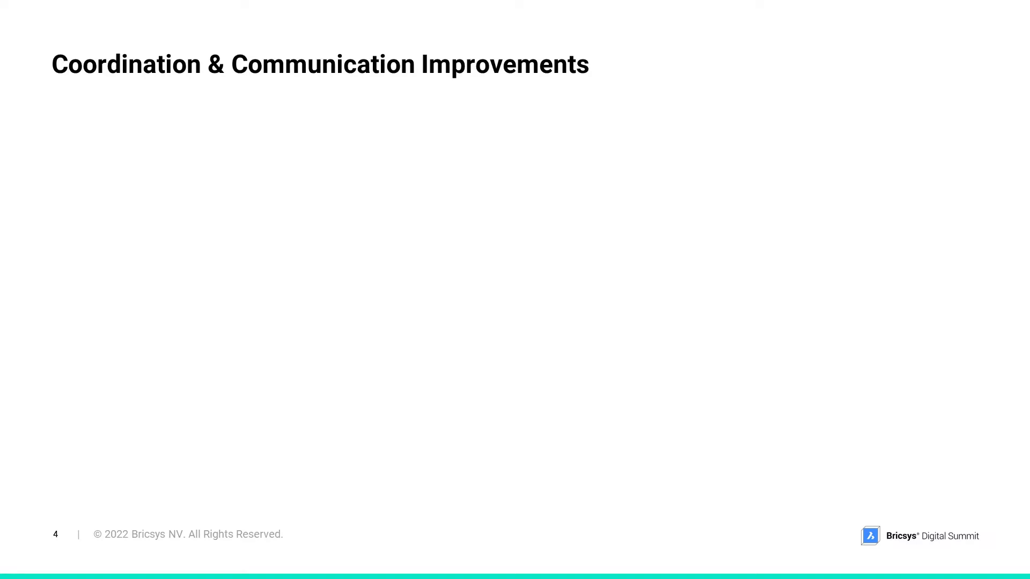
key("Right")
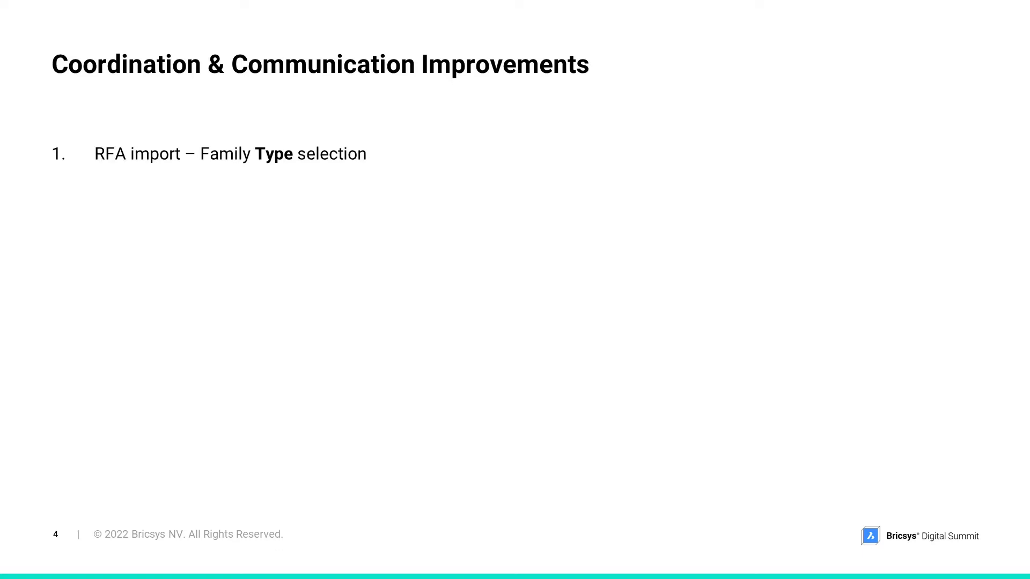
key("Right")
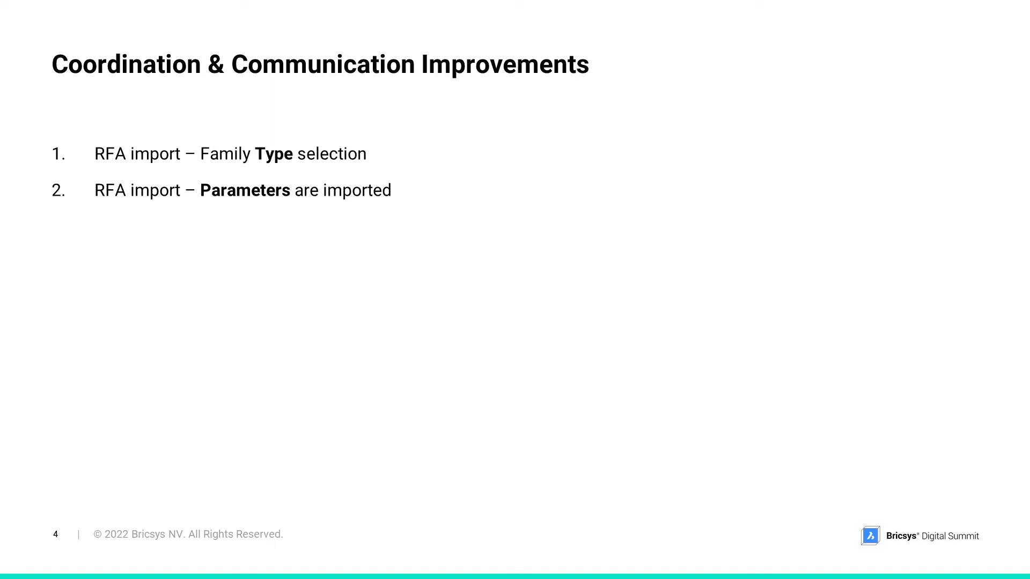
key("Right")
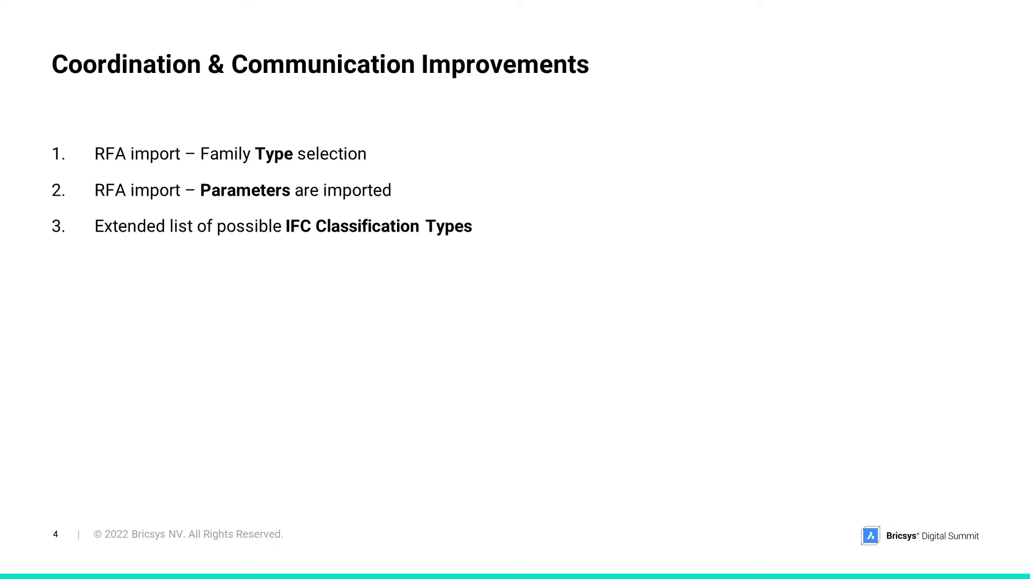
key("Right")
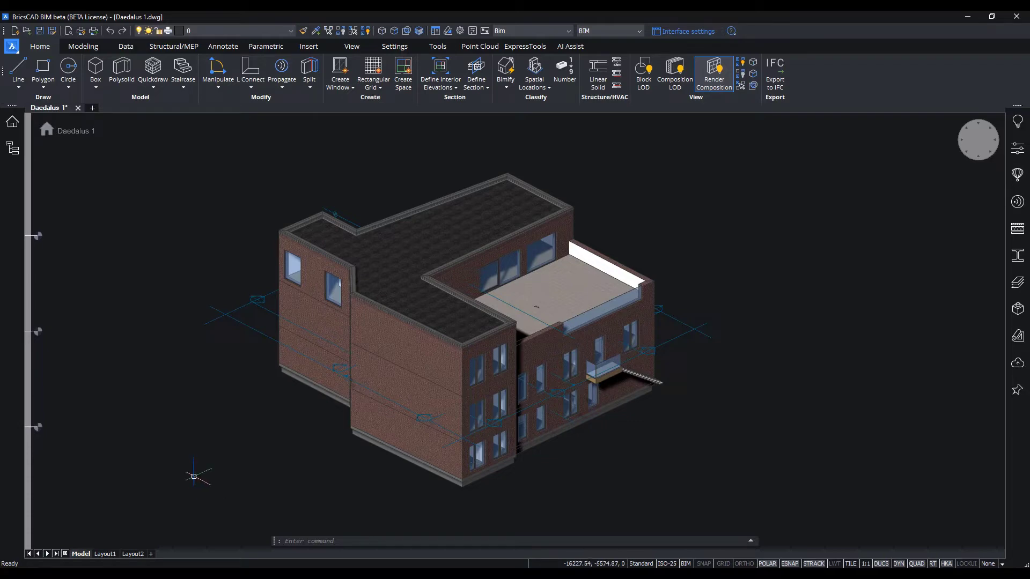
Show the Daedalus 1 Floor 1 section in the model from the project's views and browse the project's existing sheets down to the overall elevations
left_click(12, 121)
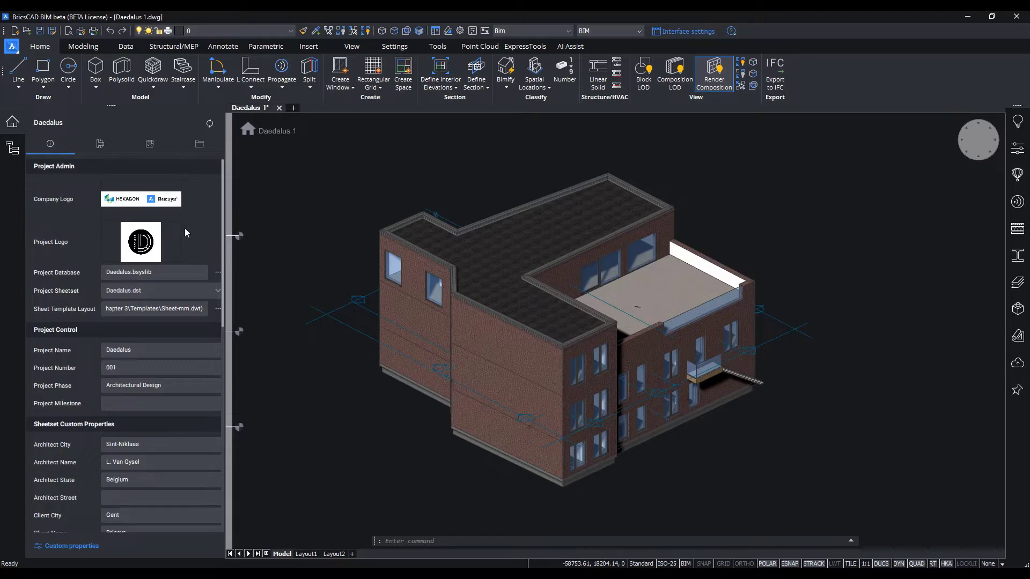
left_click(110, 154)
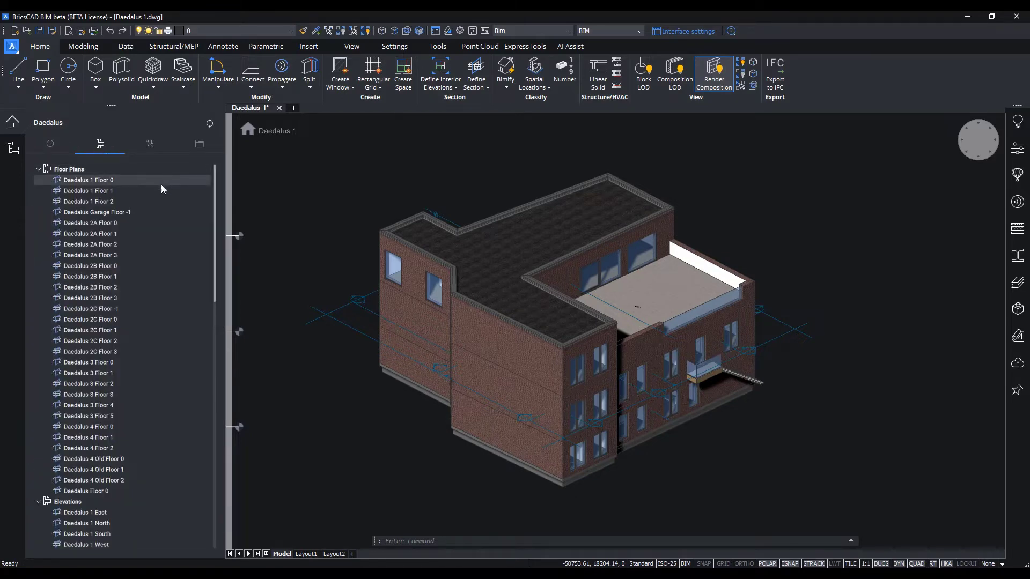
right_click(148, 191)
left_click(173, 201)
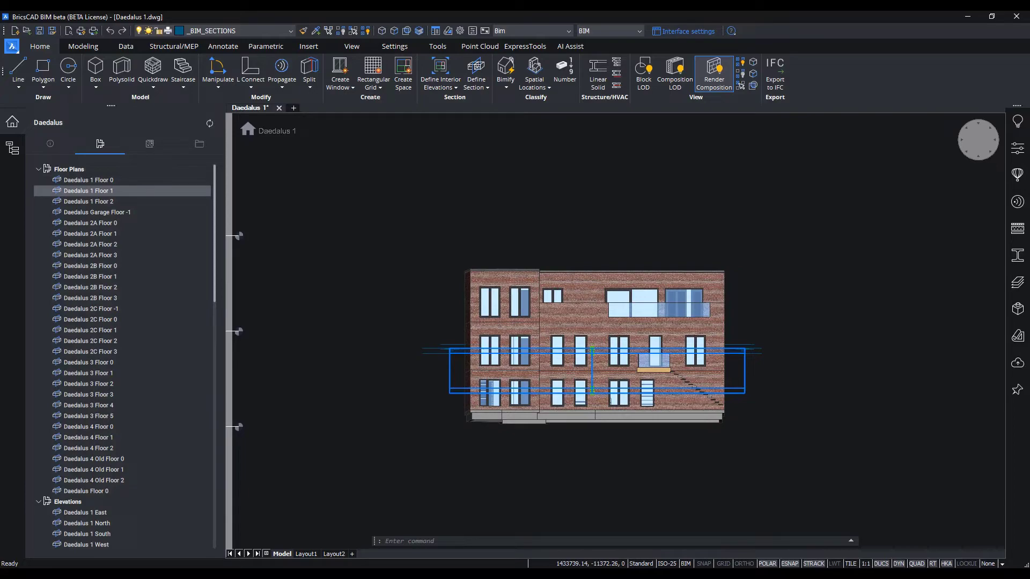
middle_click_drag(161, 158, 256, 222, "shift")
key("Escape")
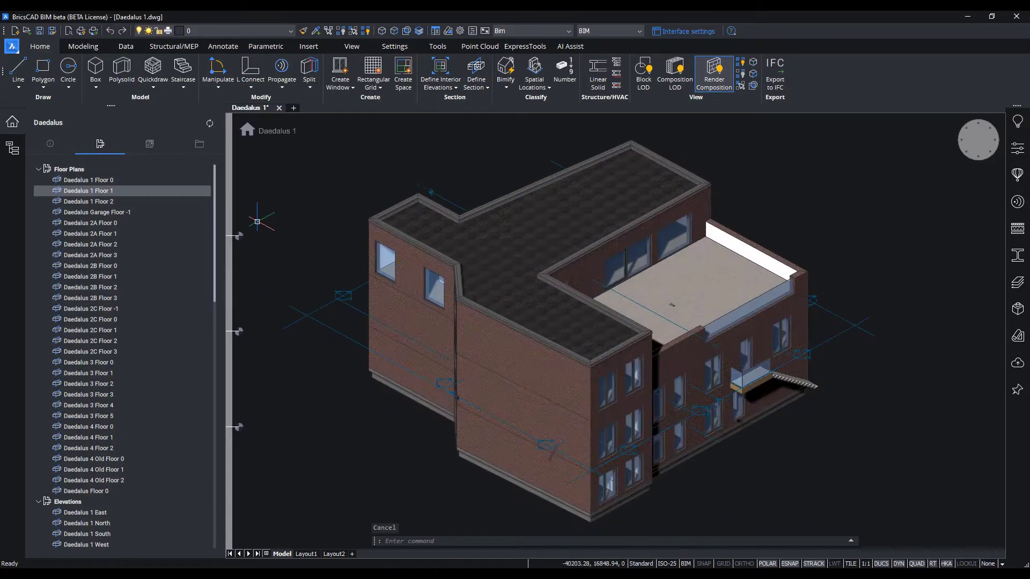
left_click(152, 148)
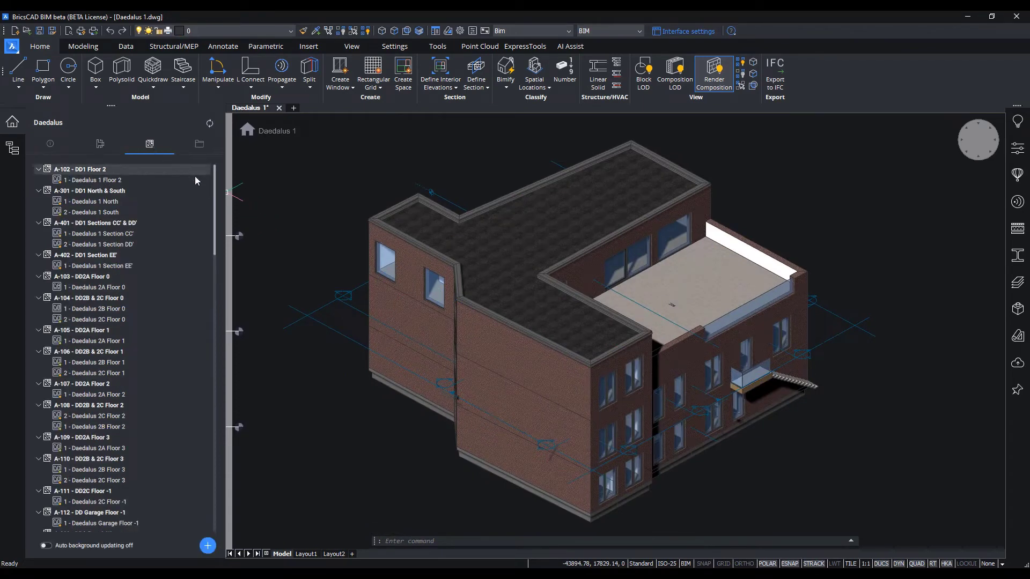
left_click_drag(215, 180, 220, 468)
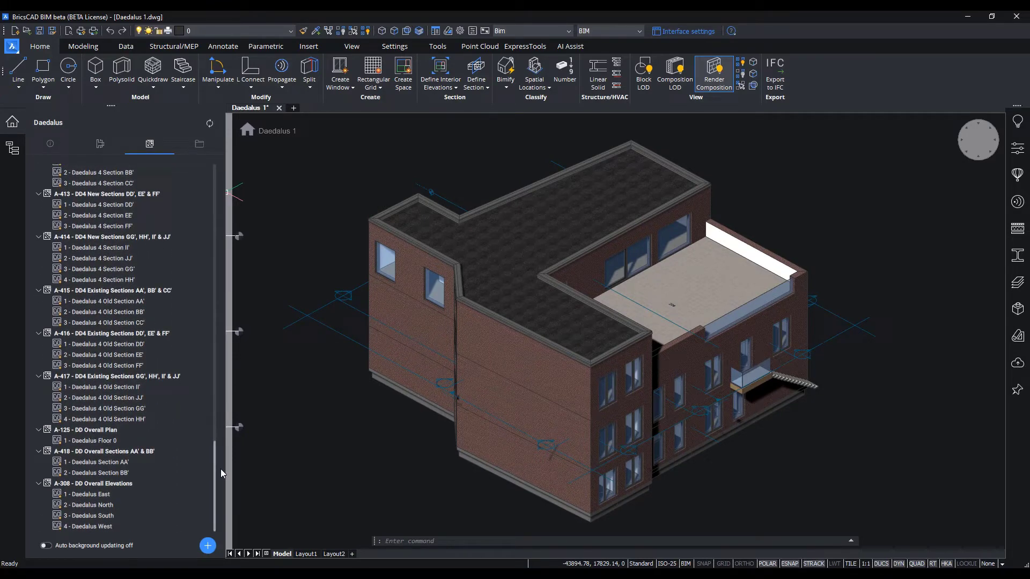
Start creating sheets from the Daedalus 1 Floor 0, Floor 1, East, West and Section AA' views
left_click(100, 144)
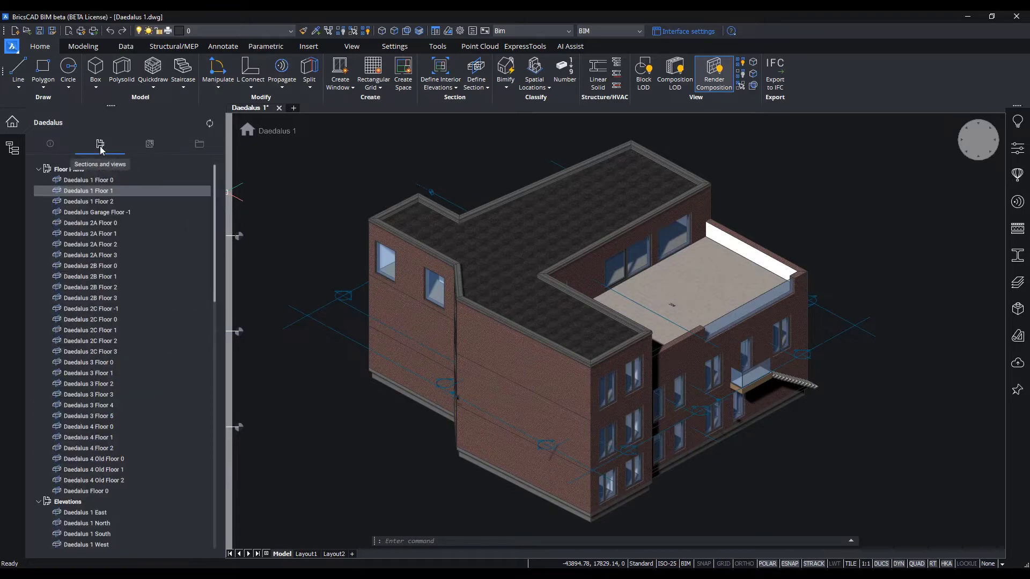
left_click(106, 191, "ctrl")
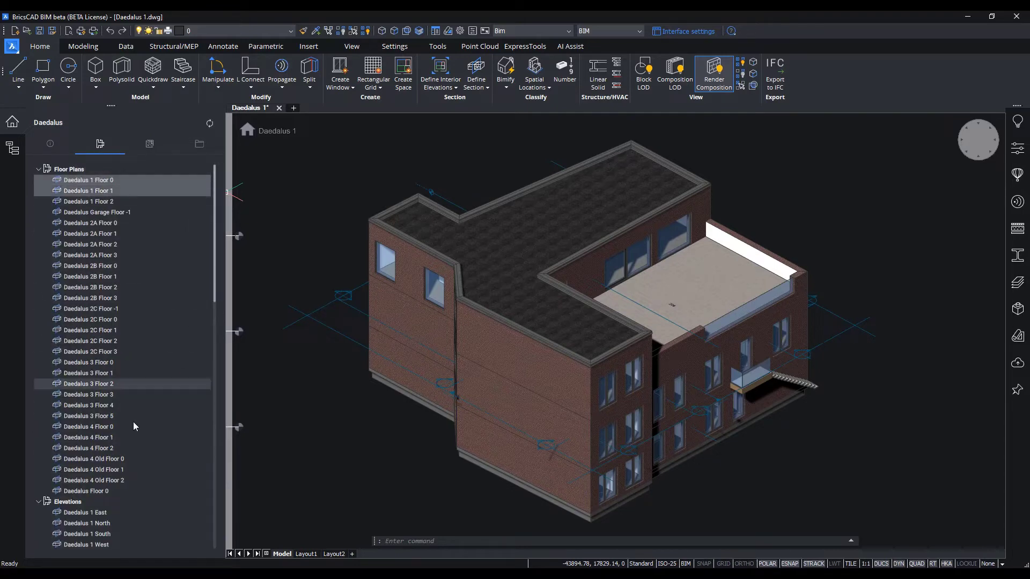
left_click(108, 515, "ctrl")
left_click(105, 546, "ctrl")
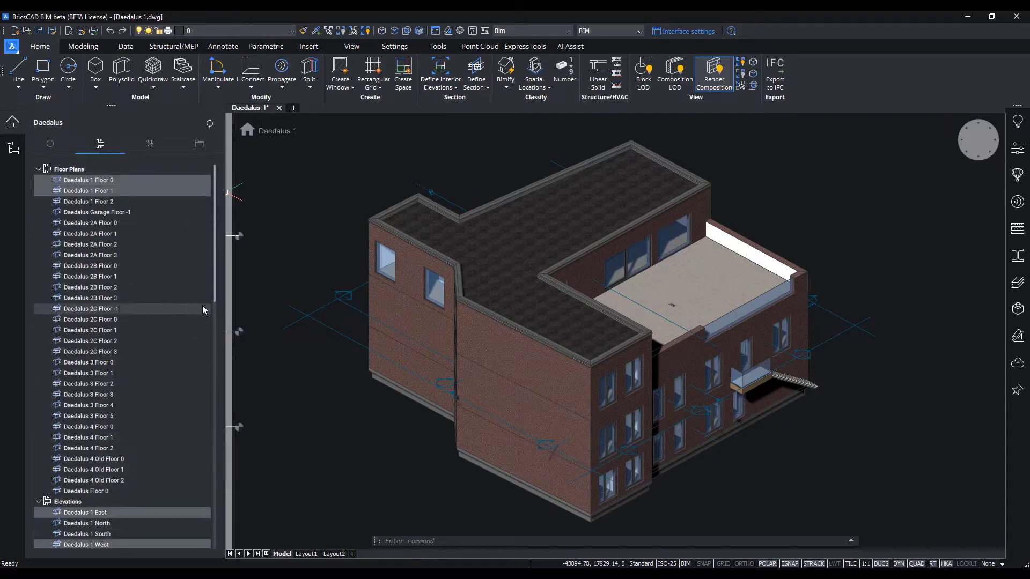
scroll(213, 358, "down", 4)
left_click_drag(213, 359, 212, 479)
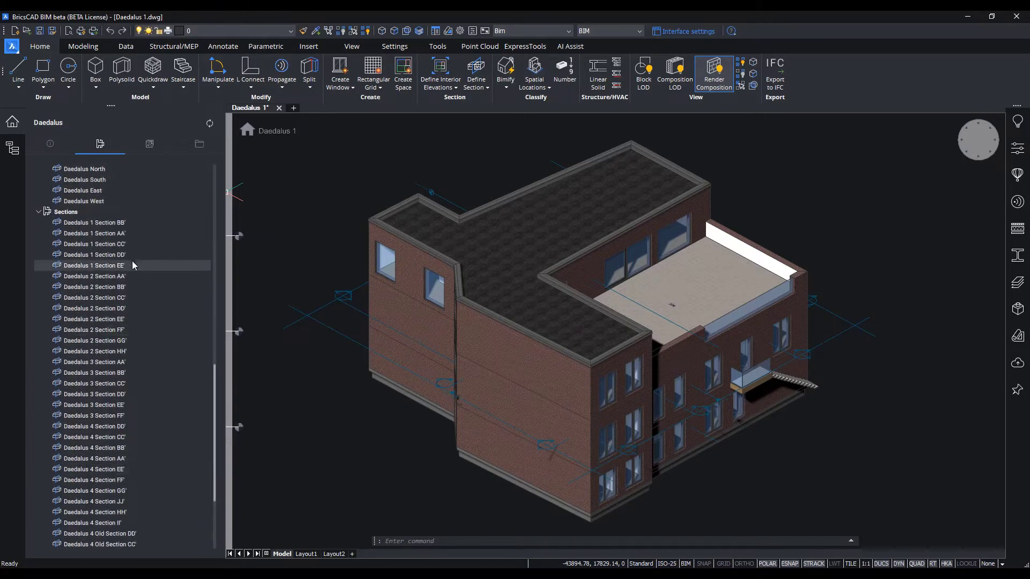
right_click(127, 234)
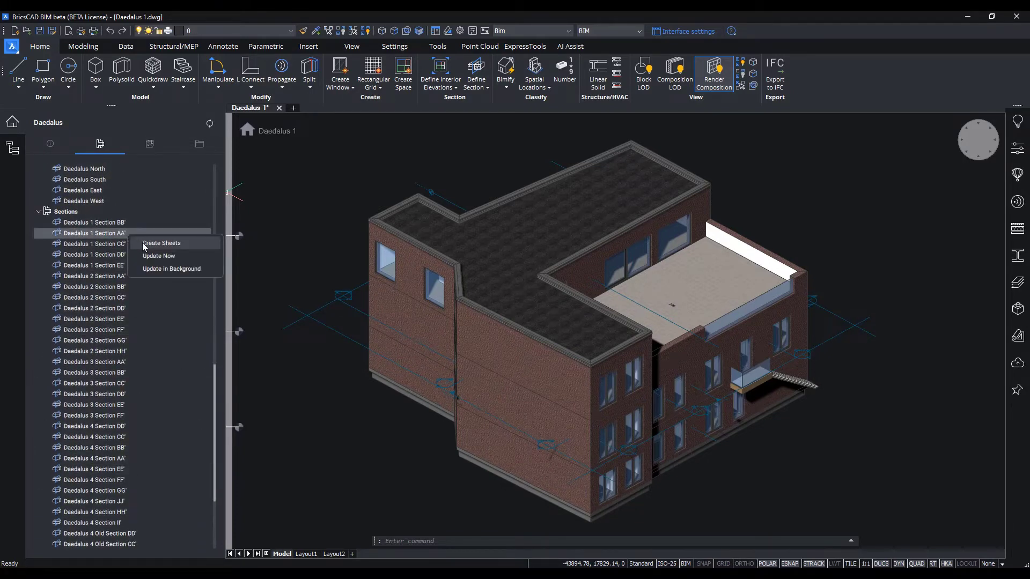
left_click(161, 243)
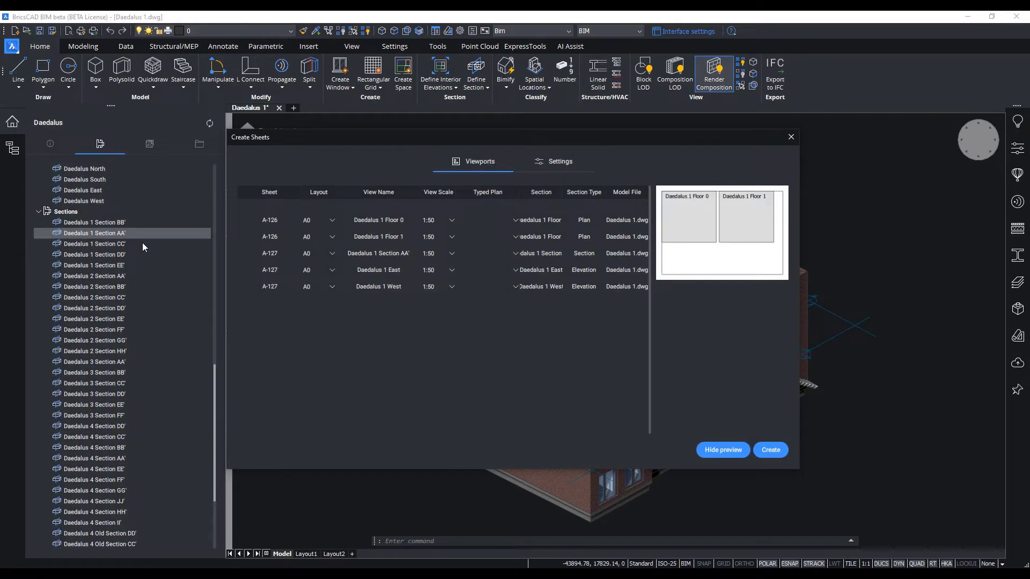
Preview the viewport layouts of the planned sheets A-126 and A-127 for the plans, section and elevations
left_click(285, 220)
left_click(292, 237)
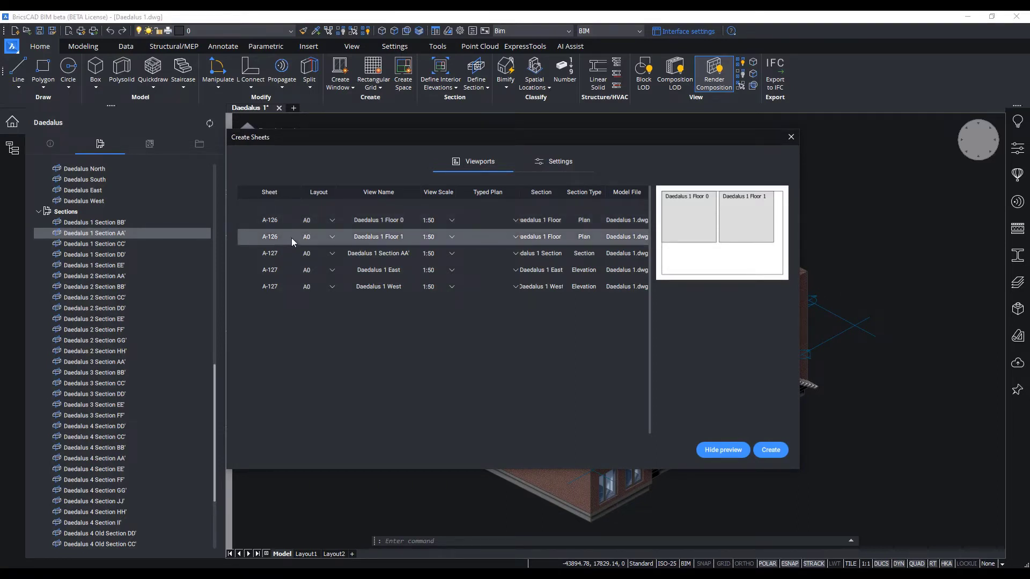
left_click(291, 253)
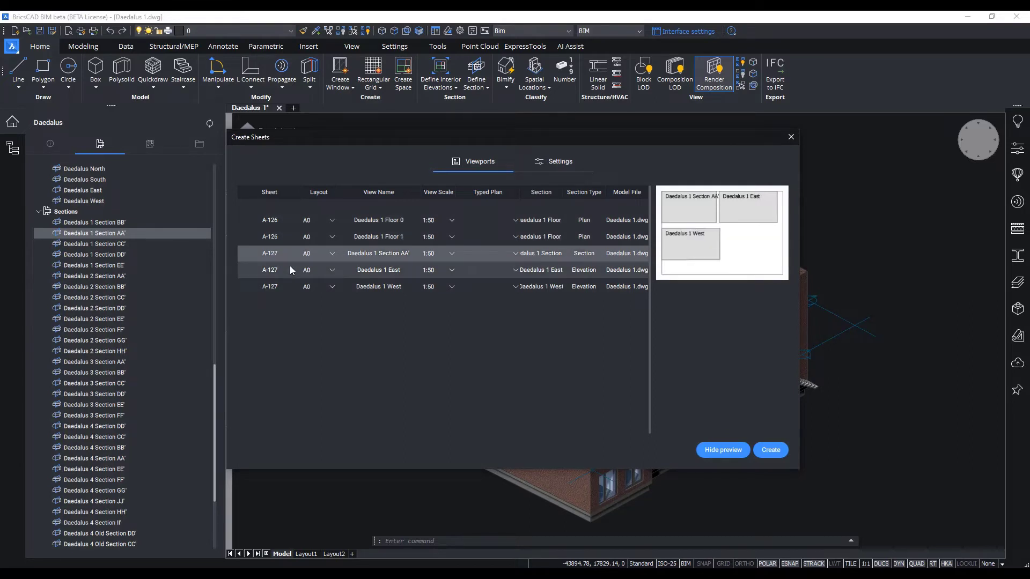
left_click(291, 270)
left_click(291, 286)
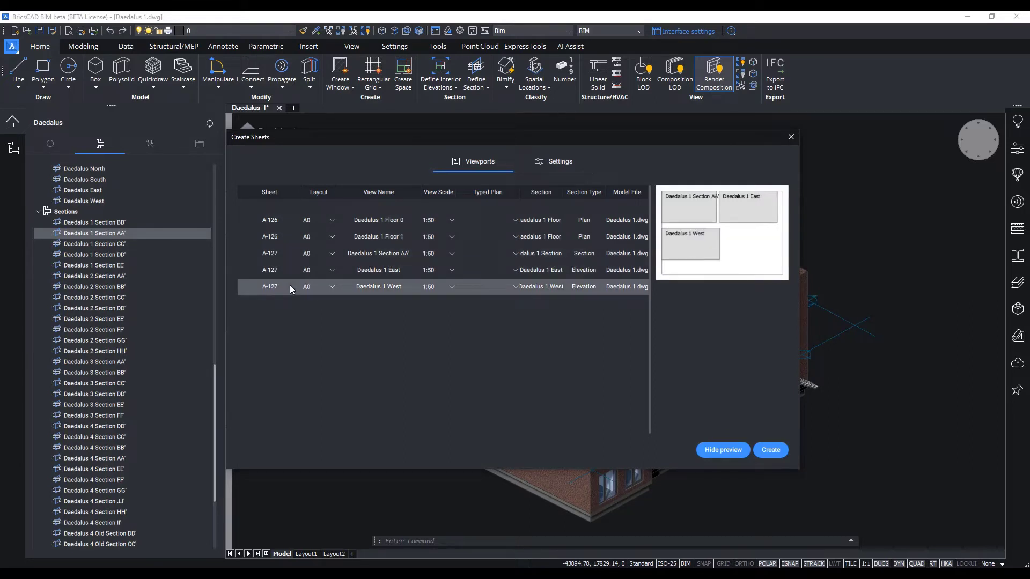
Set the view scale of all five planned viewports to 1:100 and their layout to A1
left_click(285, 220, "shift")
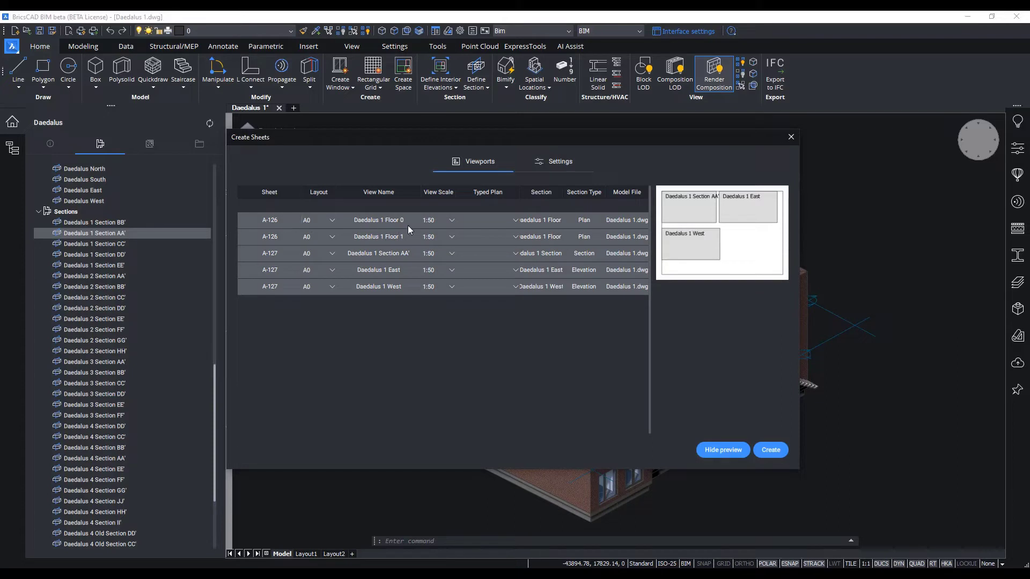
left_click(449, 220)
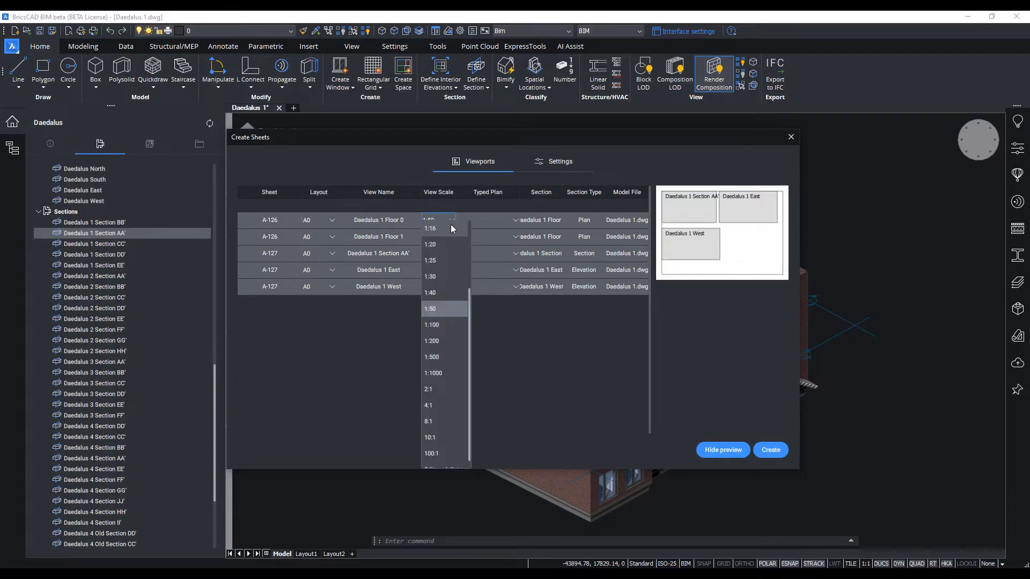
left_click(445, 325)
left_click(334, 222)
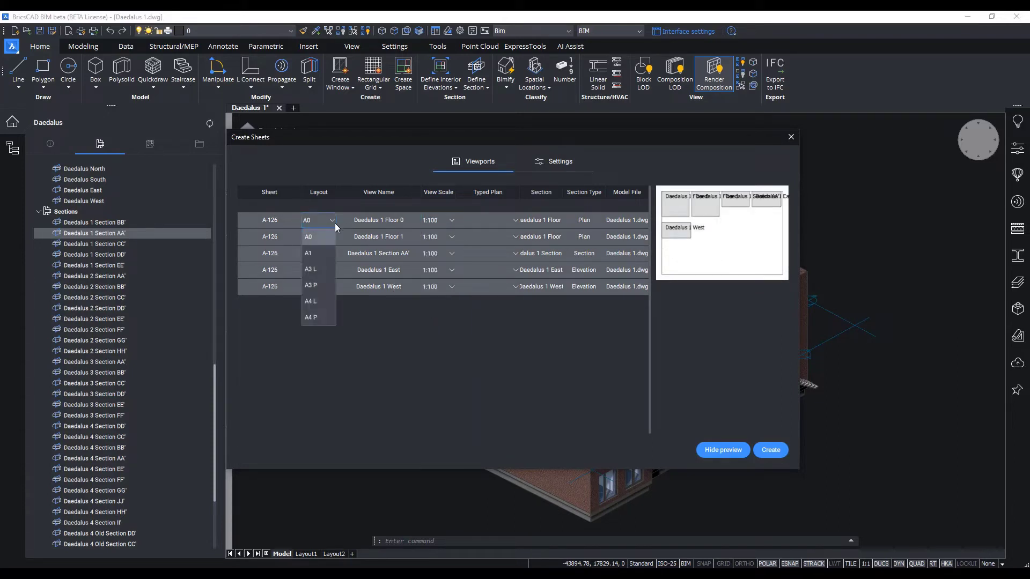
left_click(330, 254)
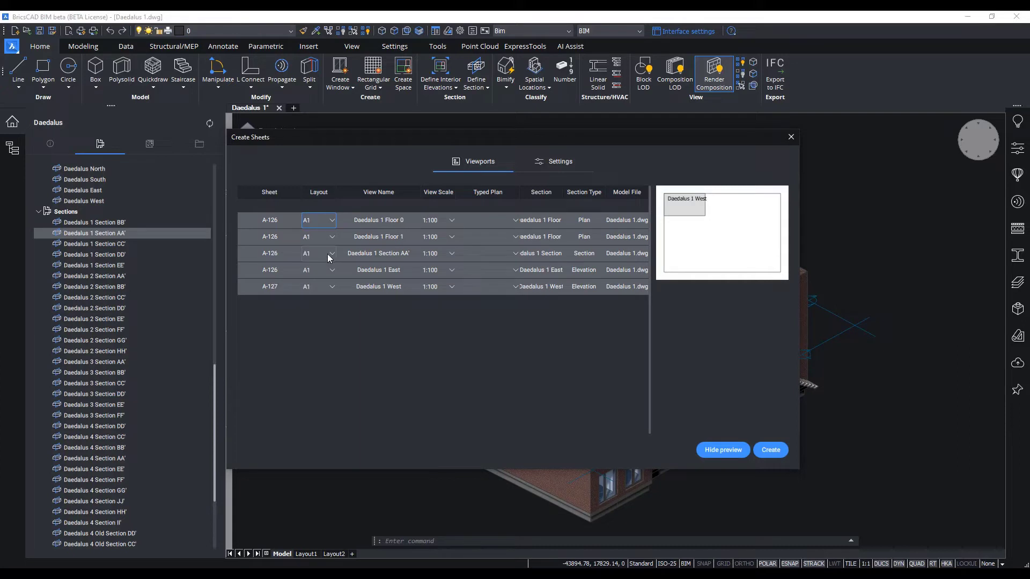
Preview the rearranged layouts of sheets A-126 and A-127 and review the sheet numbering and margin settings
left_click(284, 234)
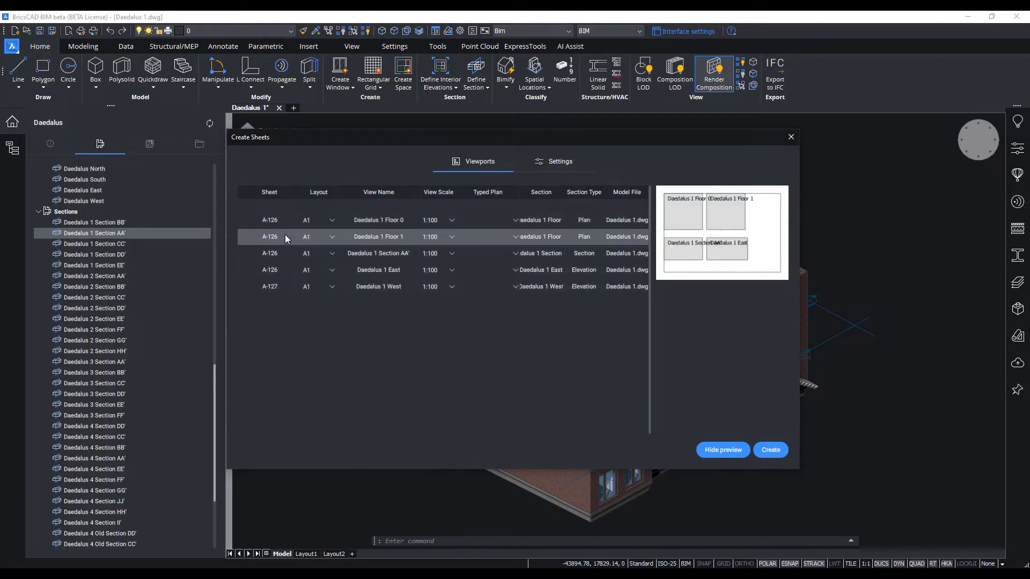
left_click(291, 289)
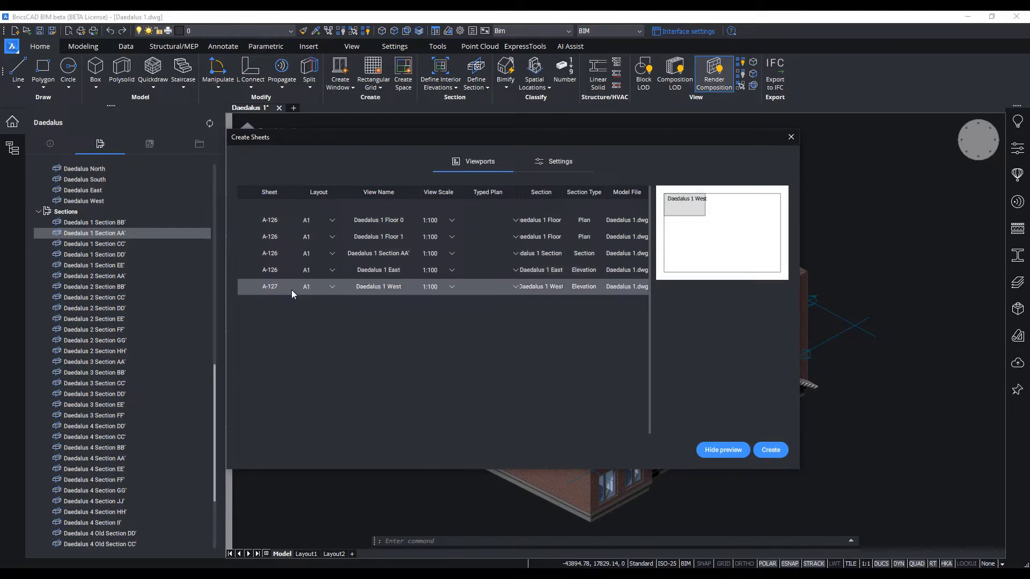
left_click(544, 167)
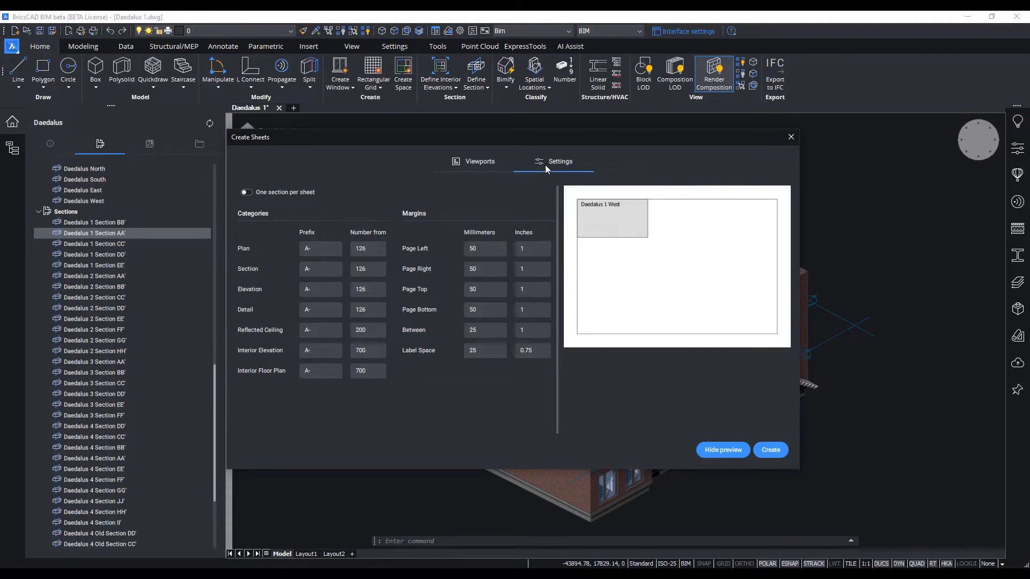
left_click(487, 162)
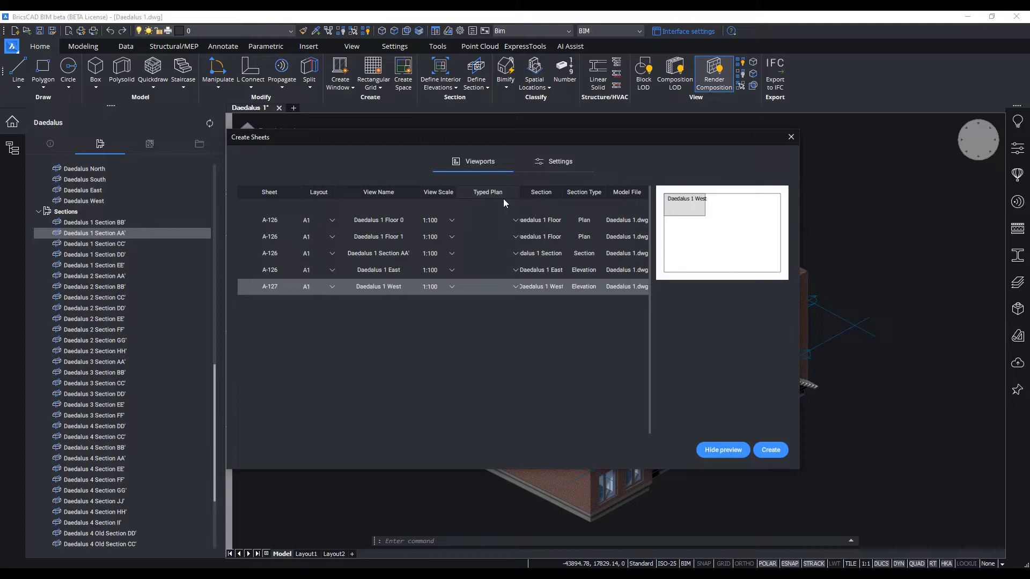
Assign the Structural Elements Strategy typed plan to the Daedalus 1 Floor 1 view and create the sheets
left_click(514, 238)
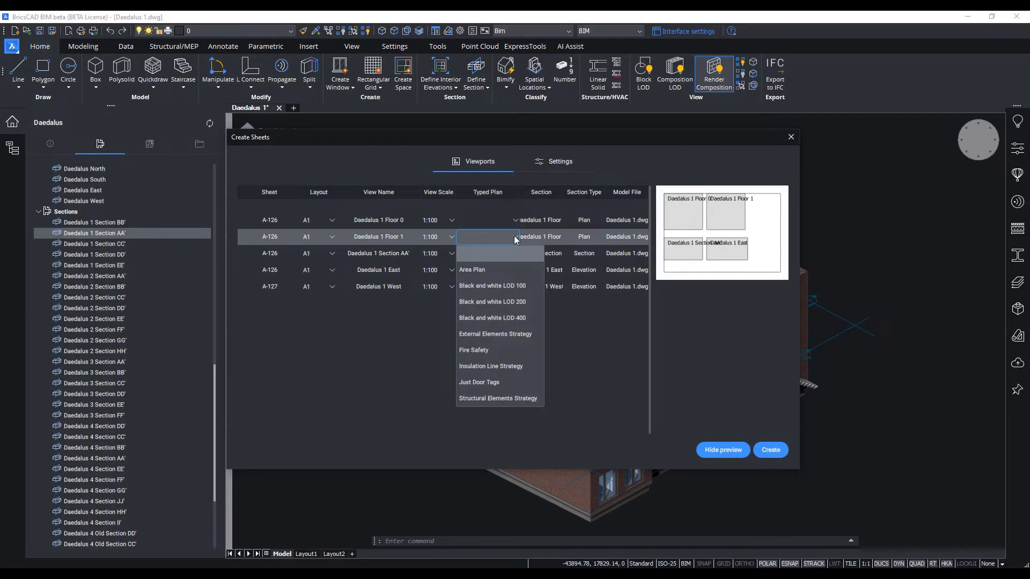
left_click(520, 397)
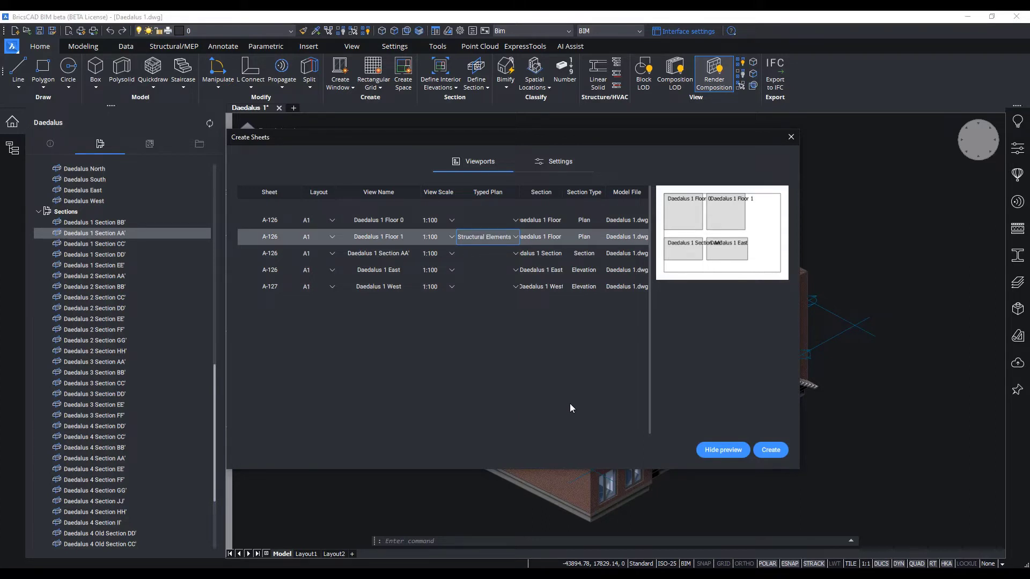
left_click(778, 453)
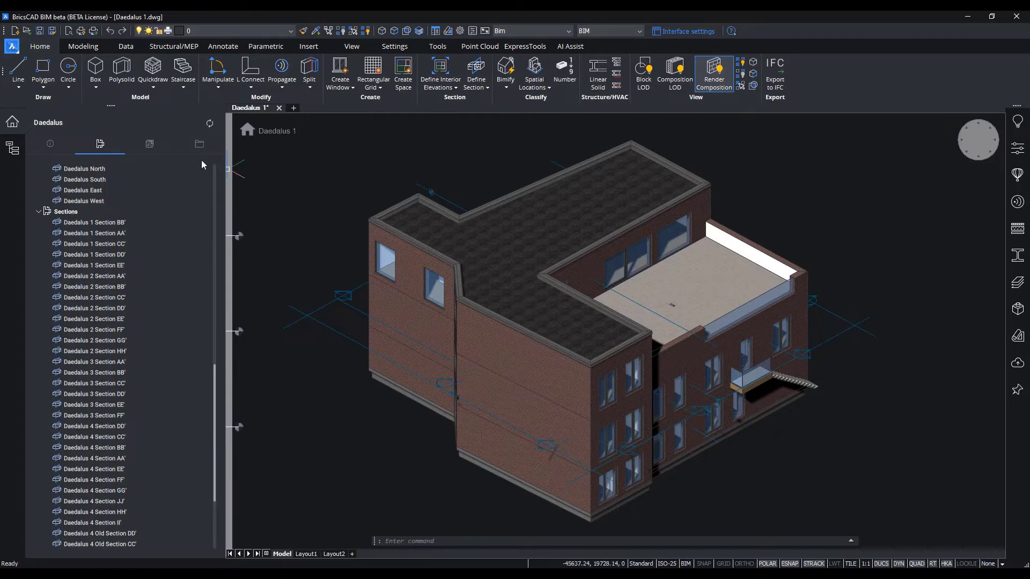
Move the Daedalus 1 East view from sheet A-126 to A-127 and copy the Daedalus 1 Floor 0 view onto A-127
left_click(150, 143)
scroll(175, 220, "down", 3)
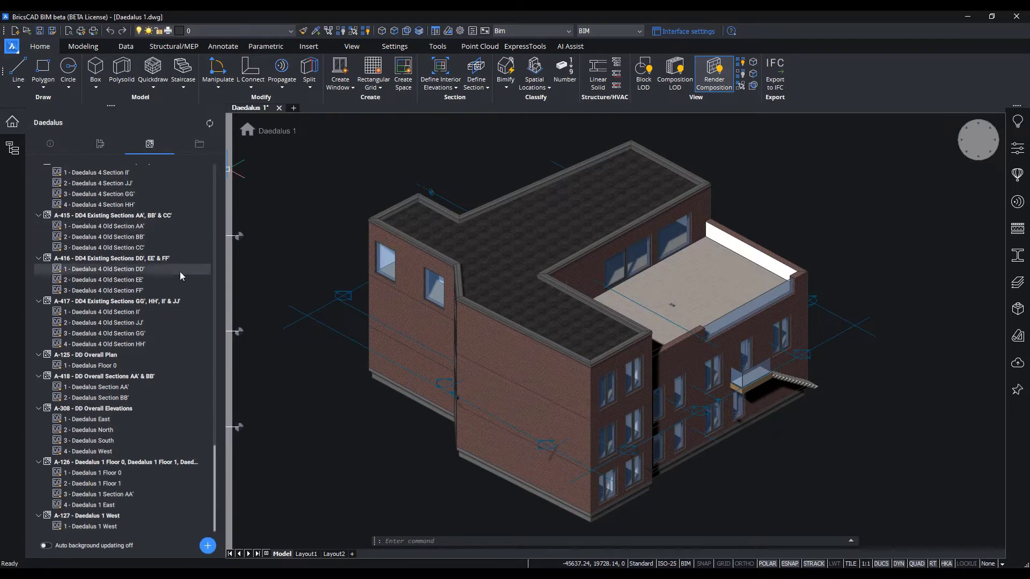
left_click(191, 453)
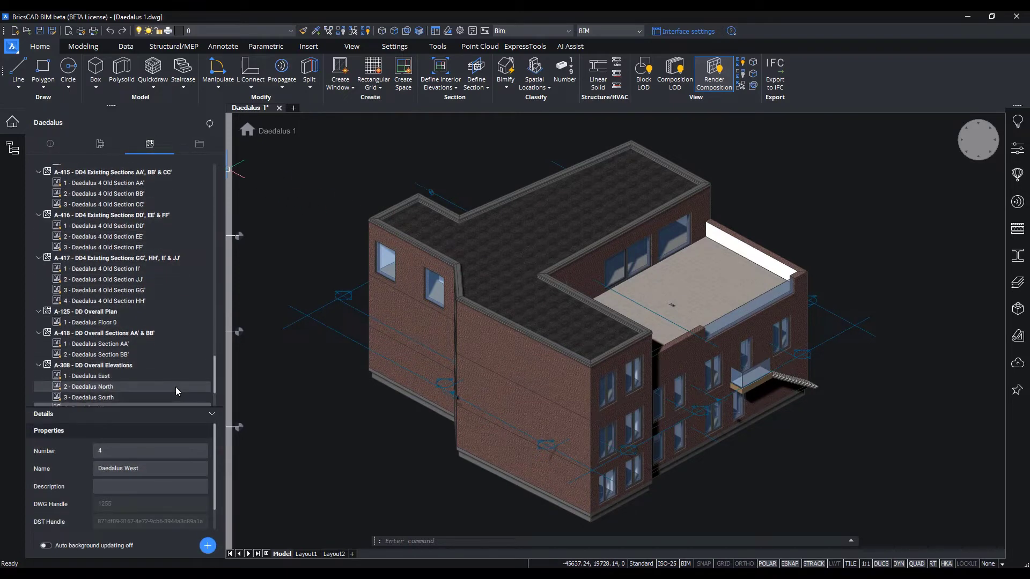
scroll(172, 370, "down", 5)
left_click(168, 340)
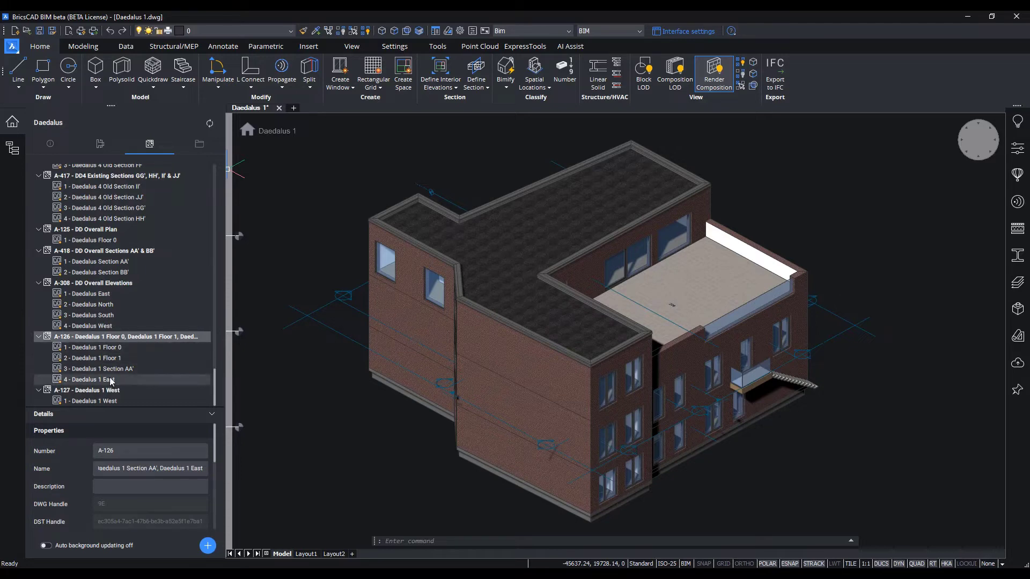
left_click_drag(110, 380, 106, 394)
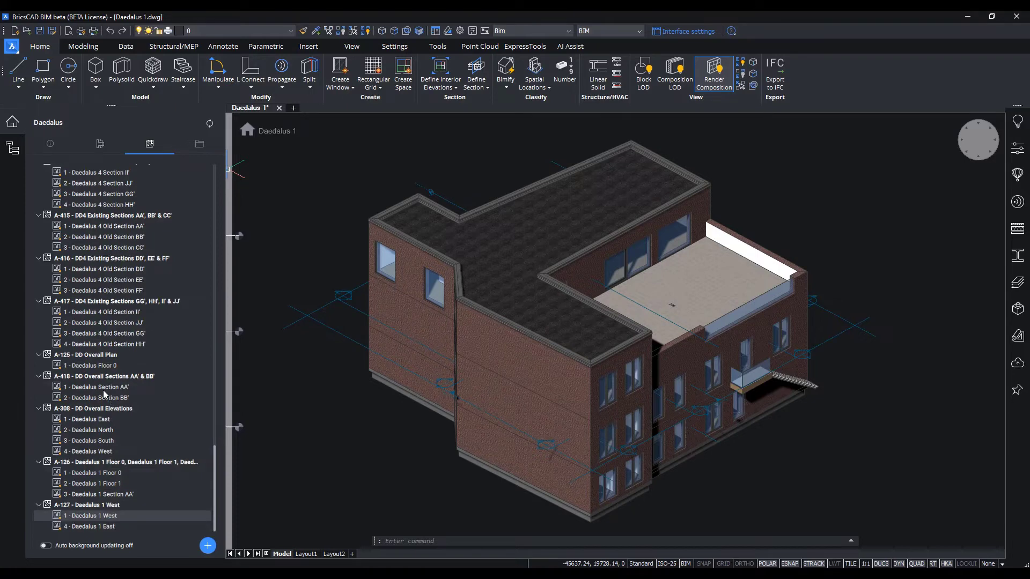
left_click(123, 473)
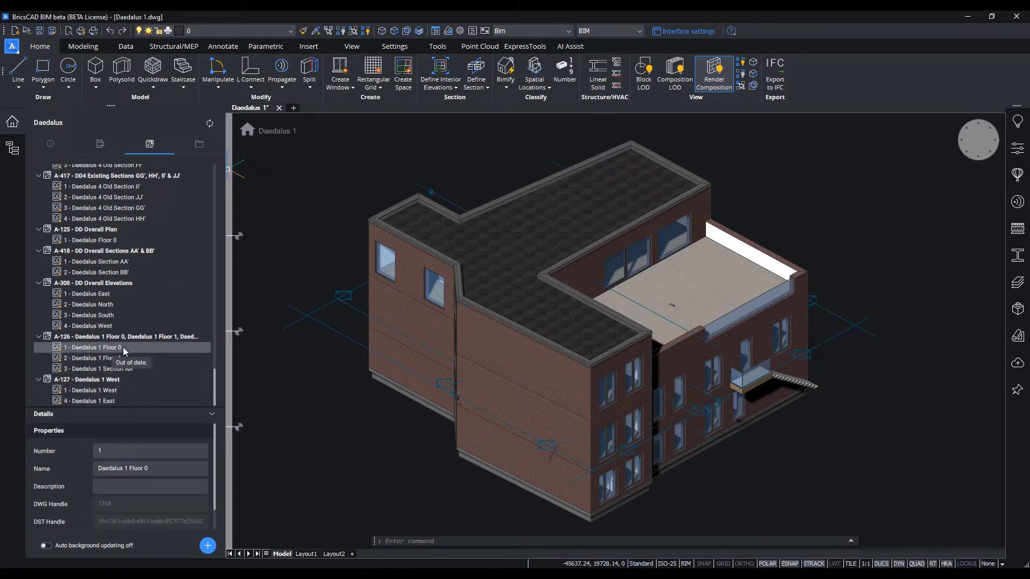
left_click_drag(123, 346, 115, 382)
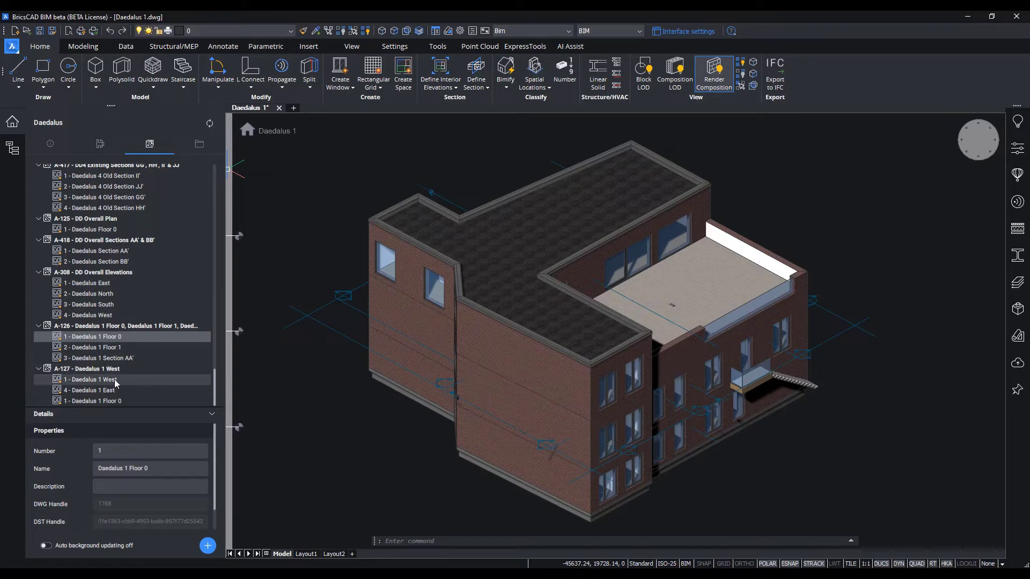
Rename sheet A-126 to "Plans & Sections"
left_click(195, 326)
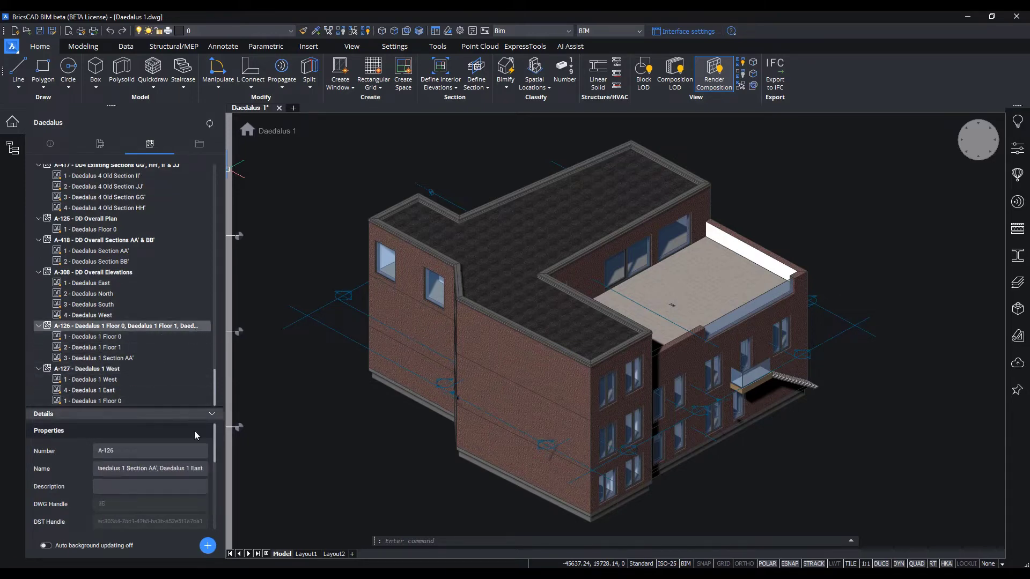
left_click(188, 468)
key("ctrl+a")
type("Plans & ")
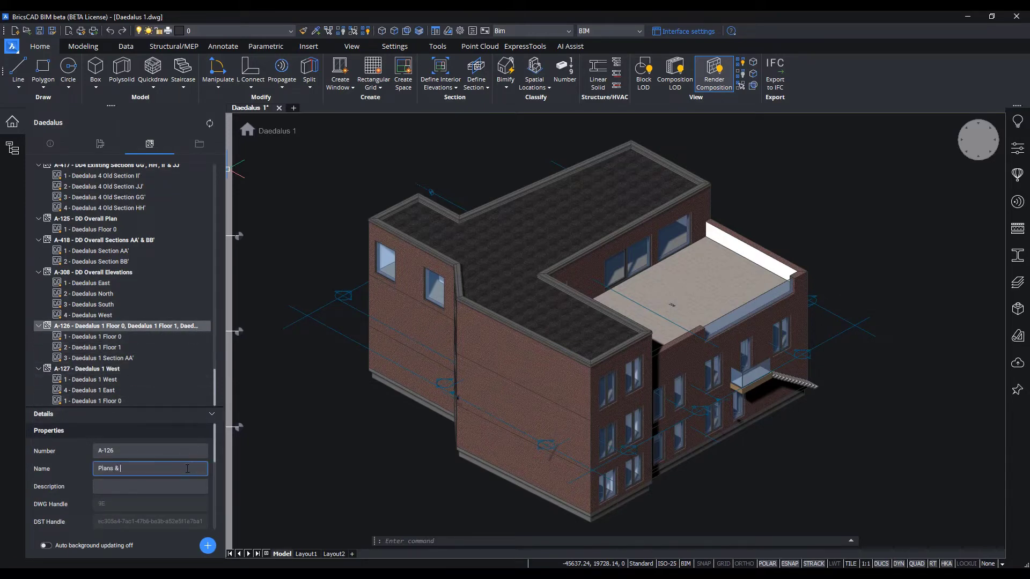
type("Sections")
key("Return")
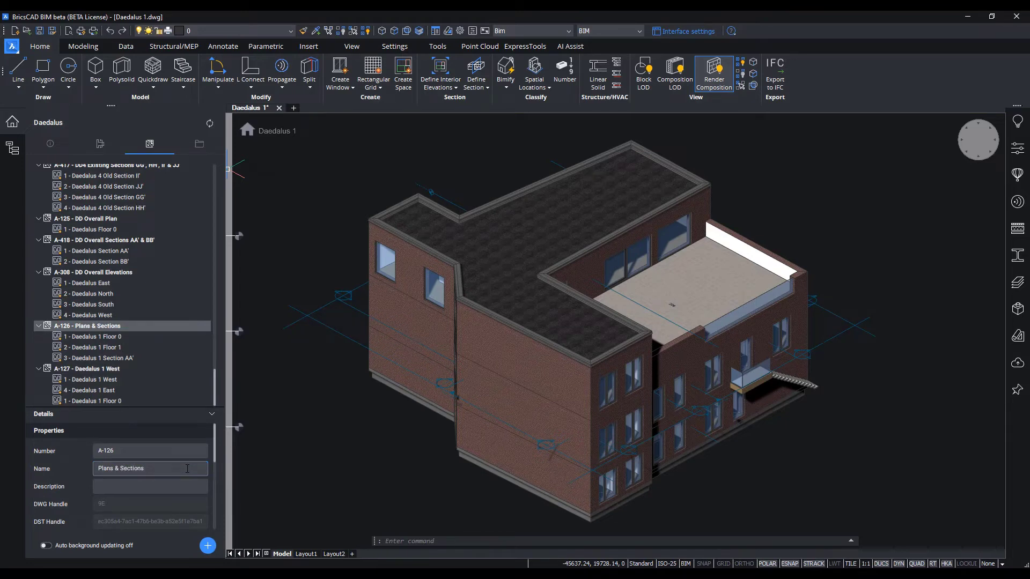
Rename sheet A-127 to "Elevations"
left_click(87, 369)
left_click(148, 469)
key("ctrl+a")
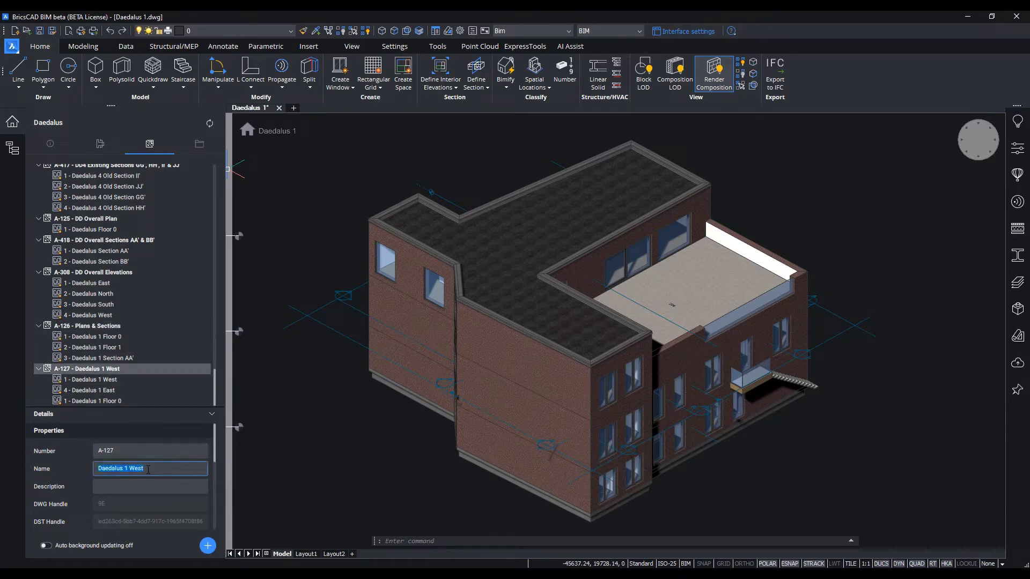
type("Elevations")
key("Return")
Update the Daedalus 1 Floor 0 and Floor 1 views of sheet A-126 immediately rather than in the background
left_click(123, 338)
left_click(123, 349, "shift")
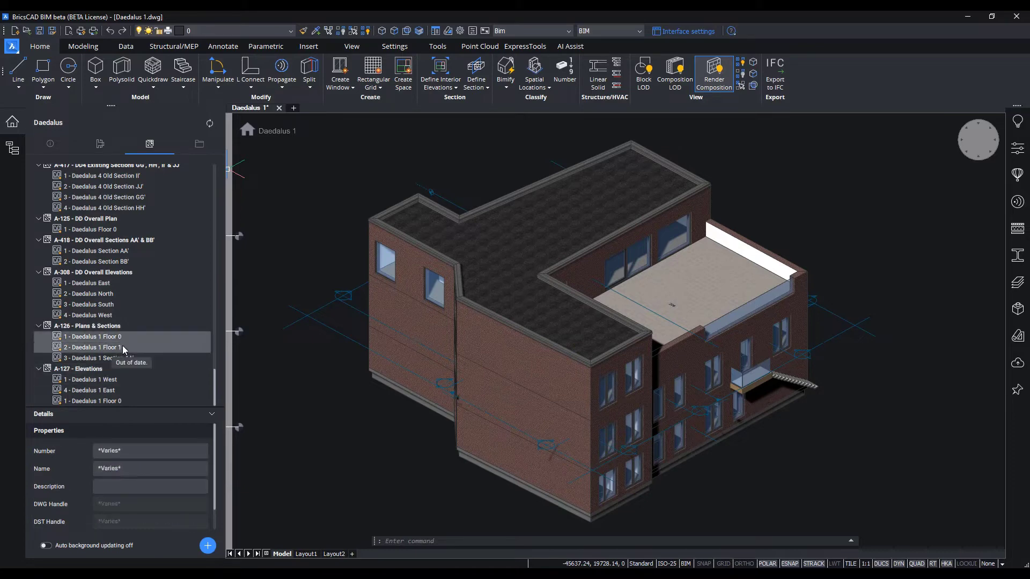
right_click(124, 349)
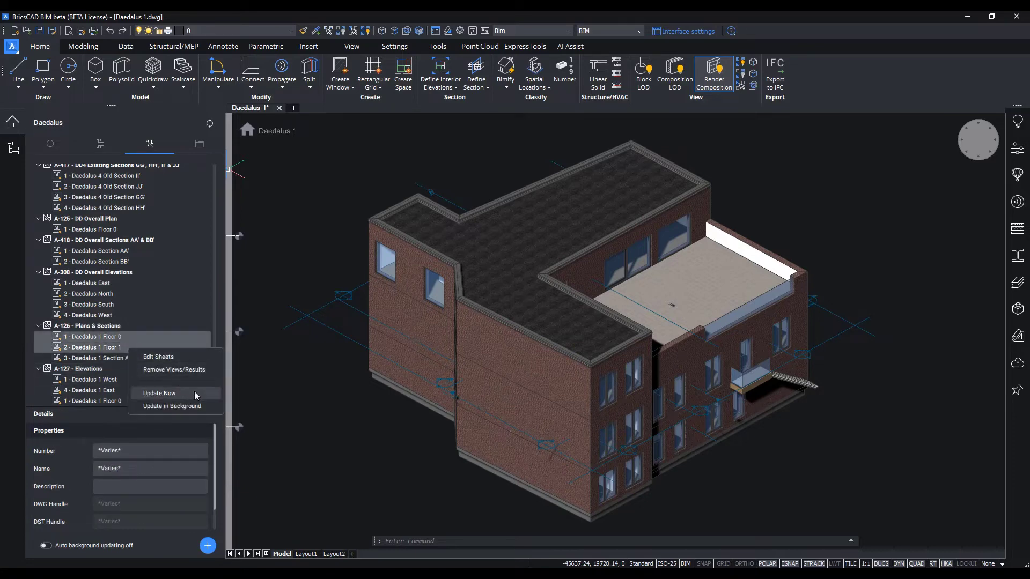
left_click(159, 394)
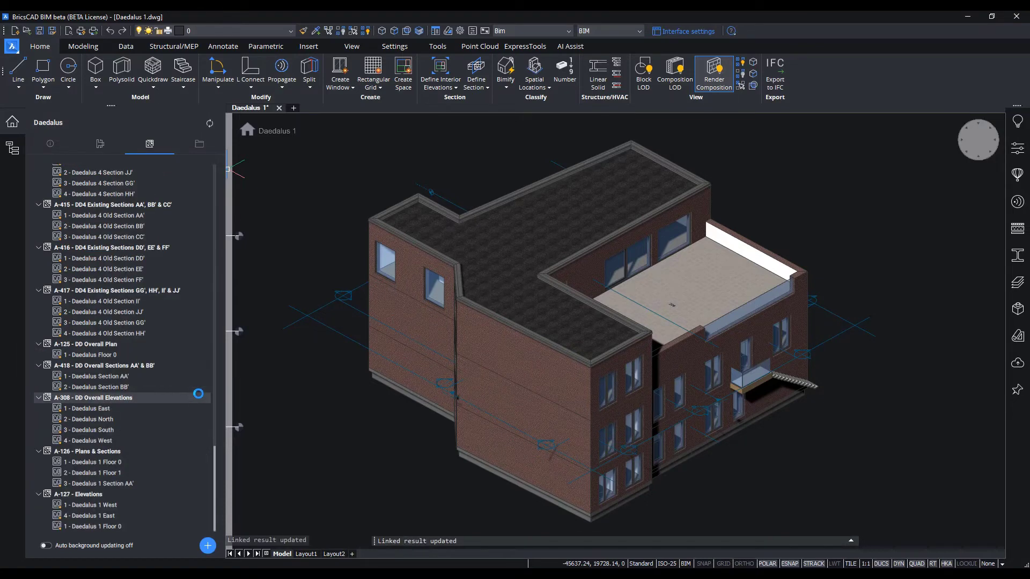
Open the Plans & Sections sheet A-126 and examine its Daedalus 1 Floor 0 and Floor 1 plans
right_click(167, 452)
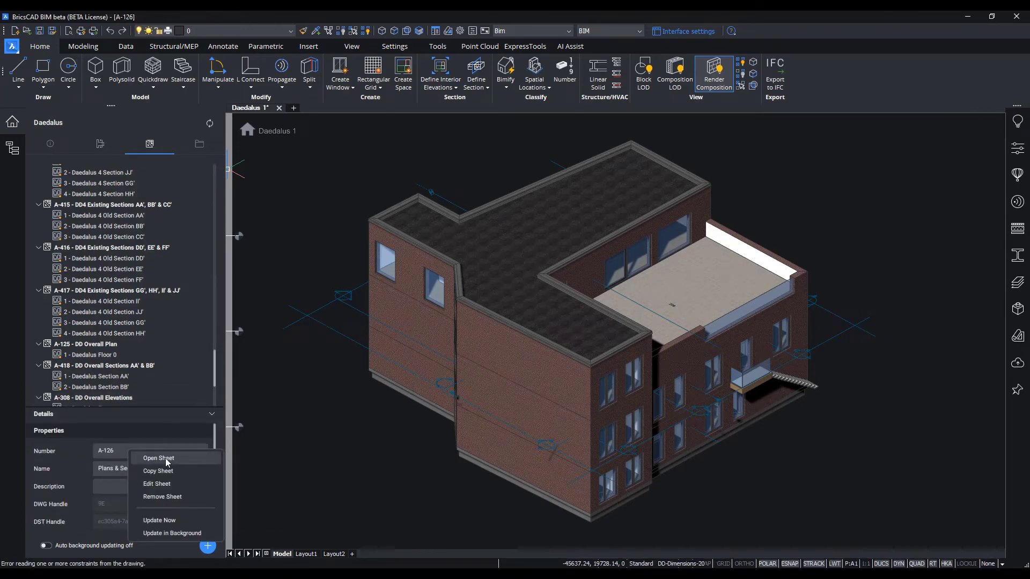
left_click(167, 459)
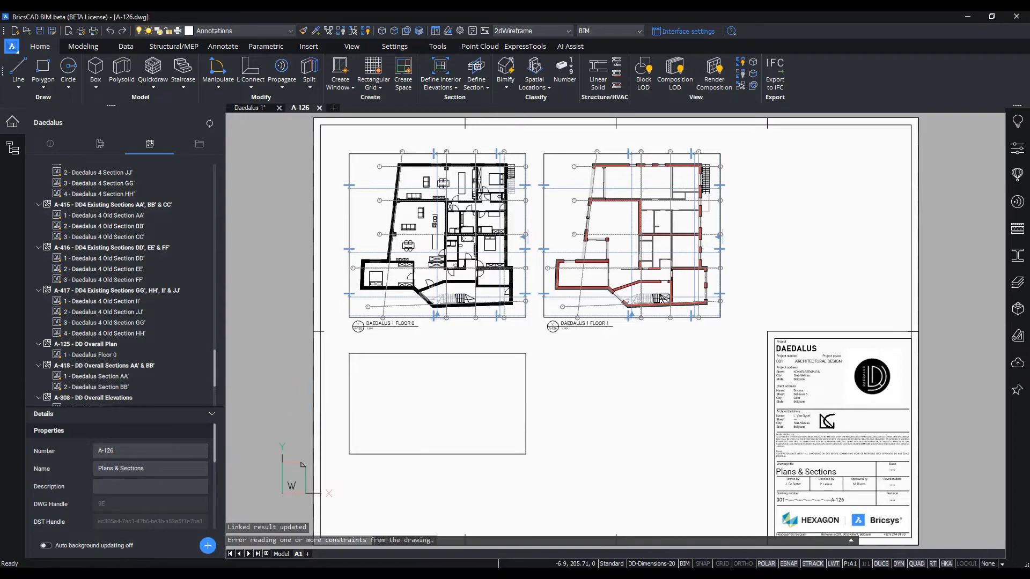
scroll(375, 177, "up", 5)
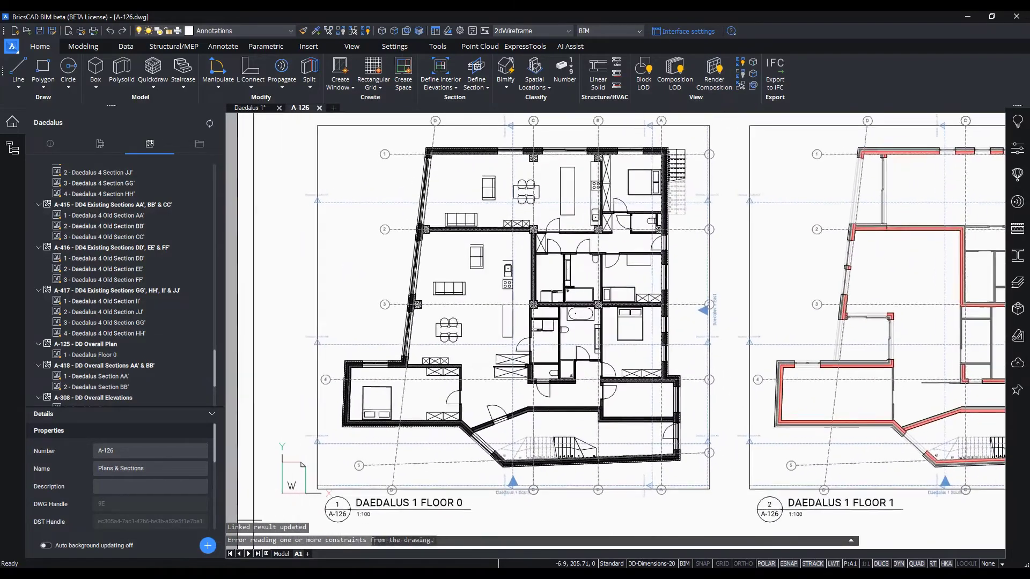
middle_click_drag(563, 258, 276, 260)
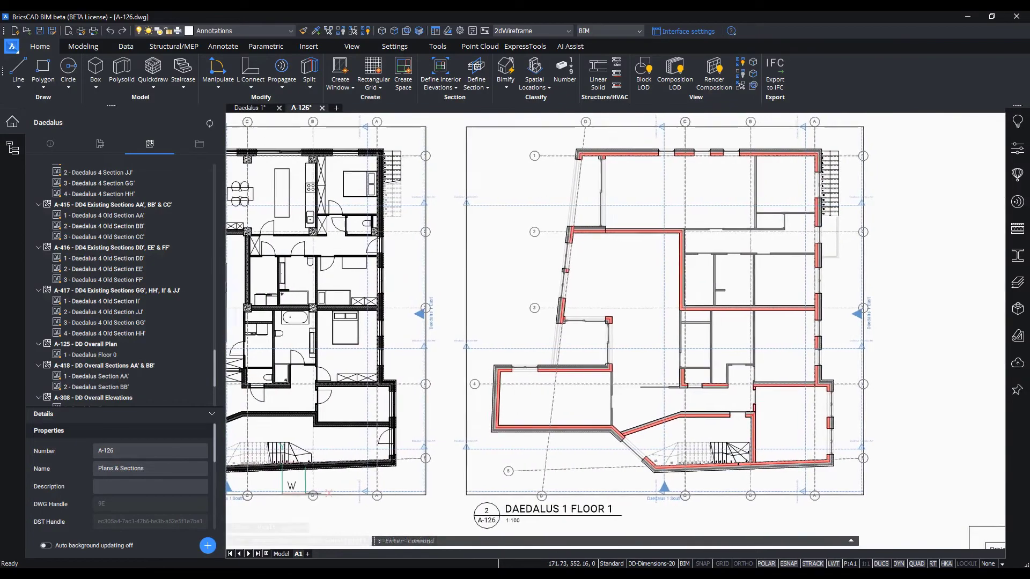
scroll(351, 321, "down", 2)
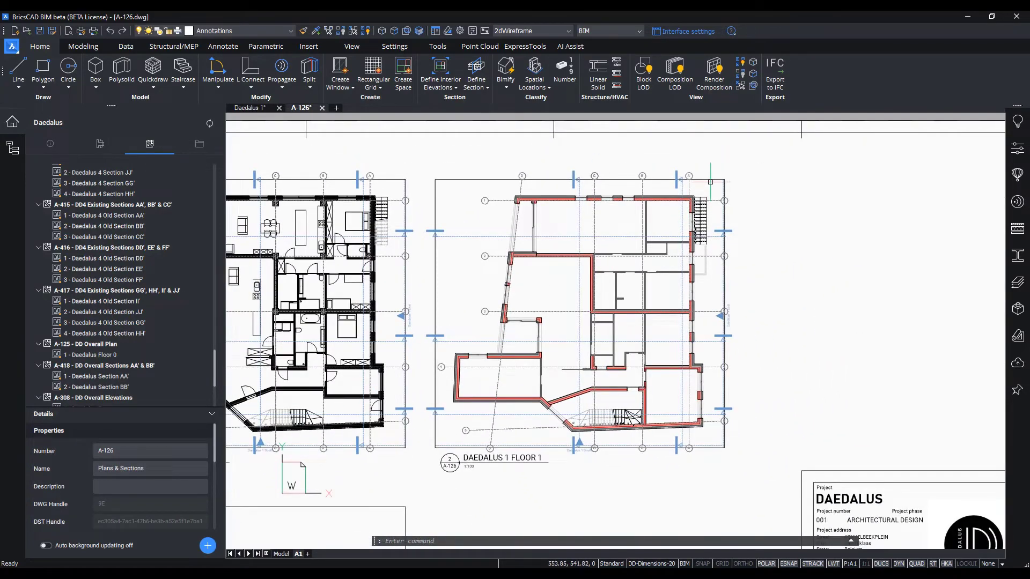
Show the properties of the Floor 1 viewport on sheet A-126 and look through its available typed plans
left_click(710, 181)
left_click(1022, 153)
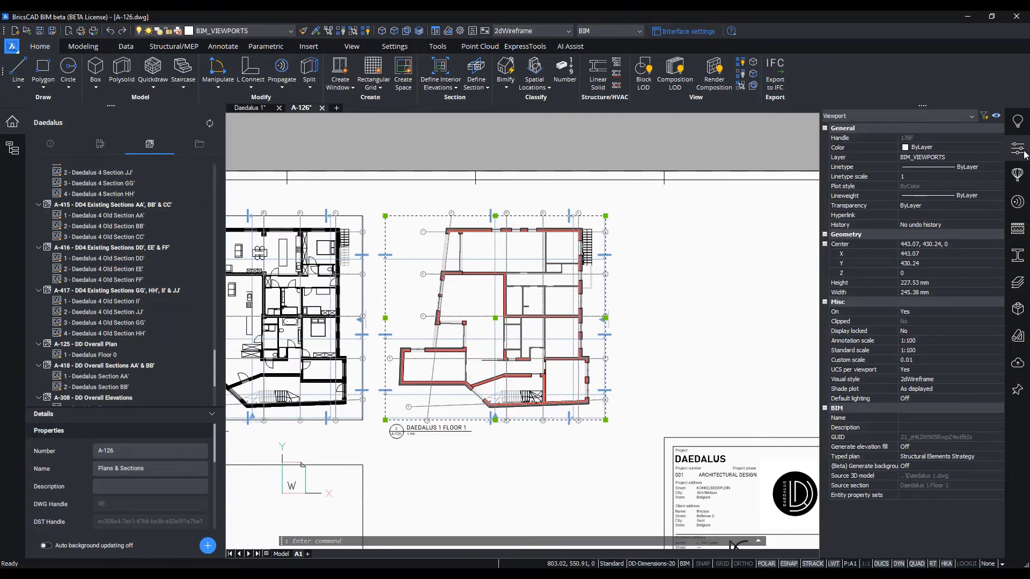
left_click(992, 456)
left_click(1000, 456)
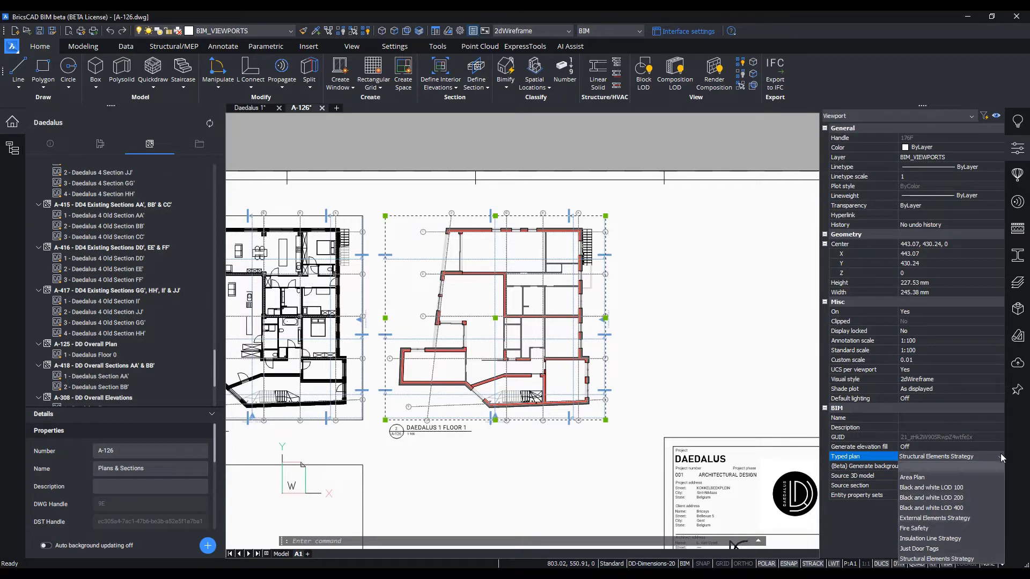
left_click(1000, 456)
Open the Structural Elements Strategy typed plan from the project files and view its "Load bearing other elements" drawing override
left_click(200, 144)
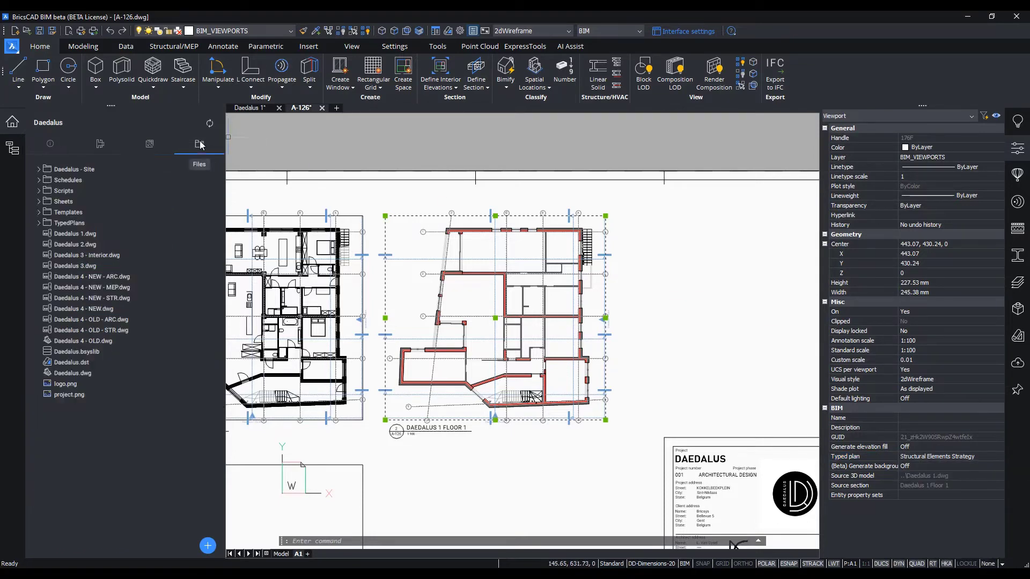
left_click(38, 222)
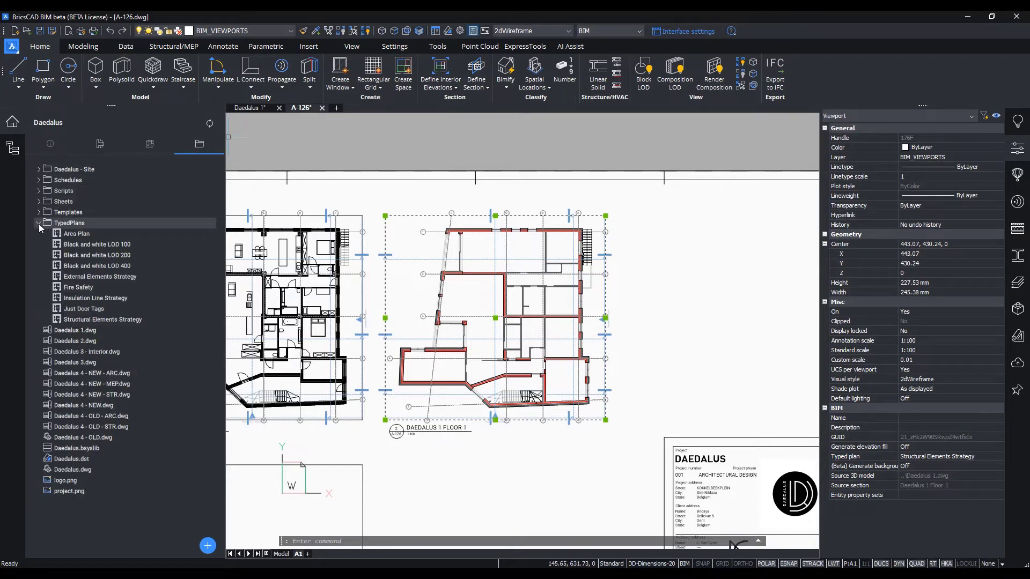
double_click(153, 323)
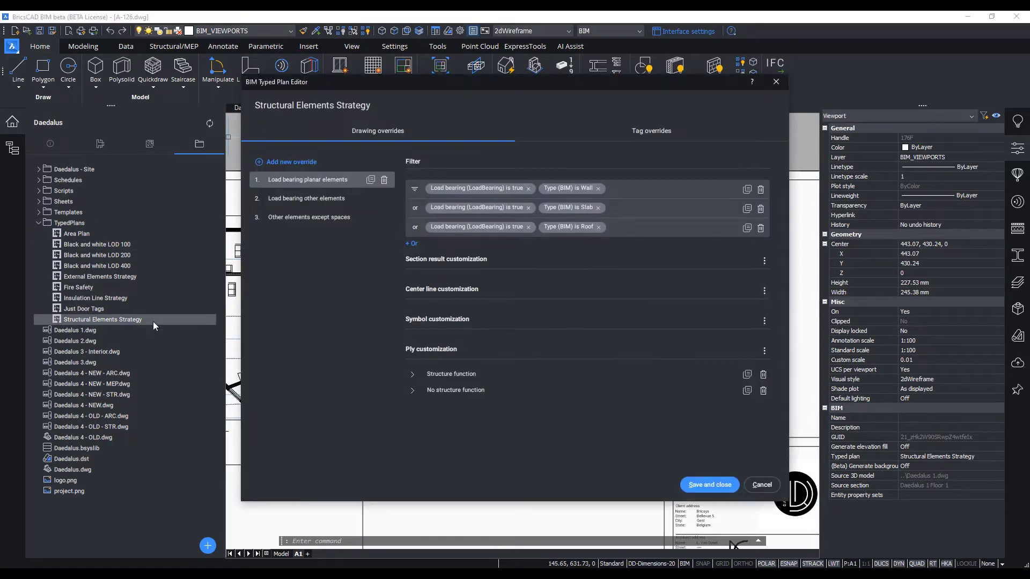
left_click(347, 196)
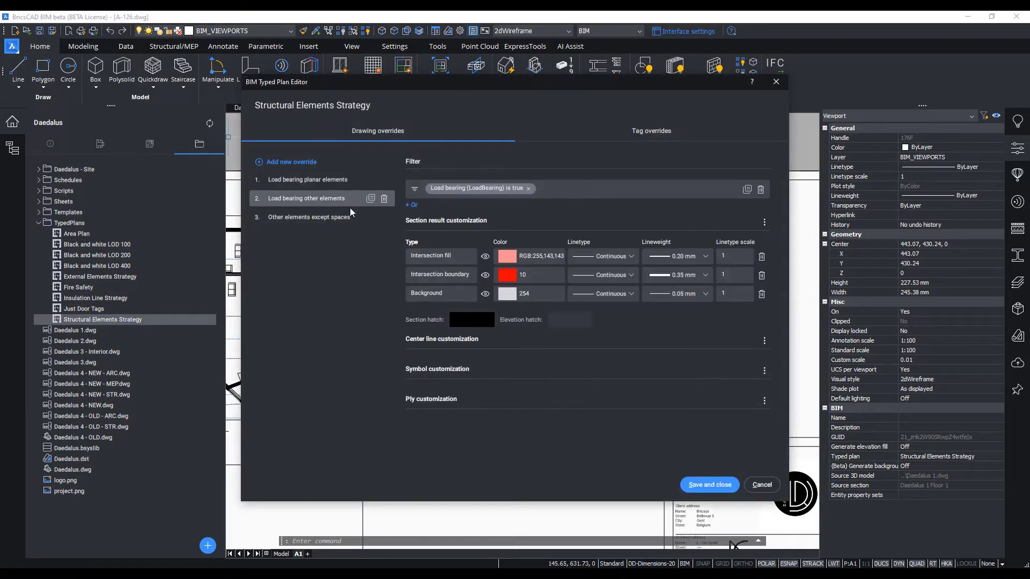
View the "Other elements except spaces" override of the Structural Elements Strategy typed plan, then close the editor without saving
left_click(352, 216)
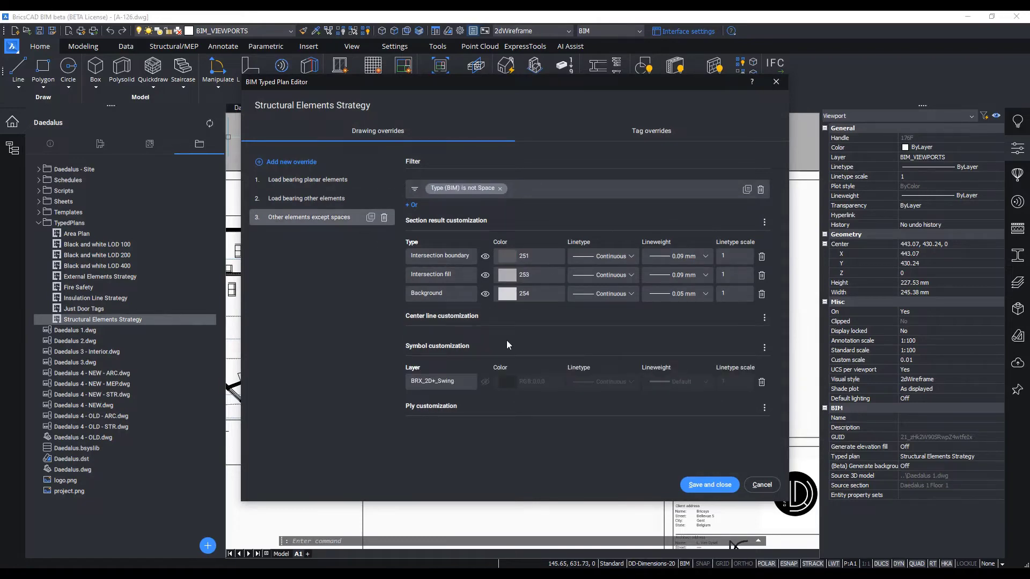
left_click(763, 485)
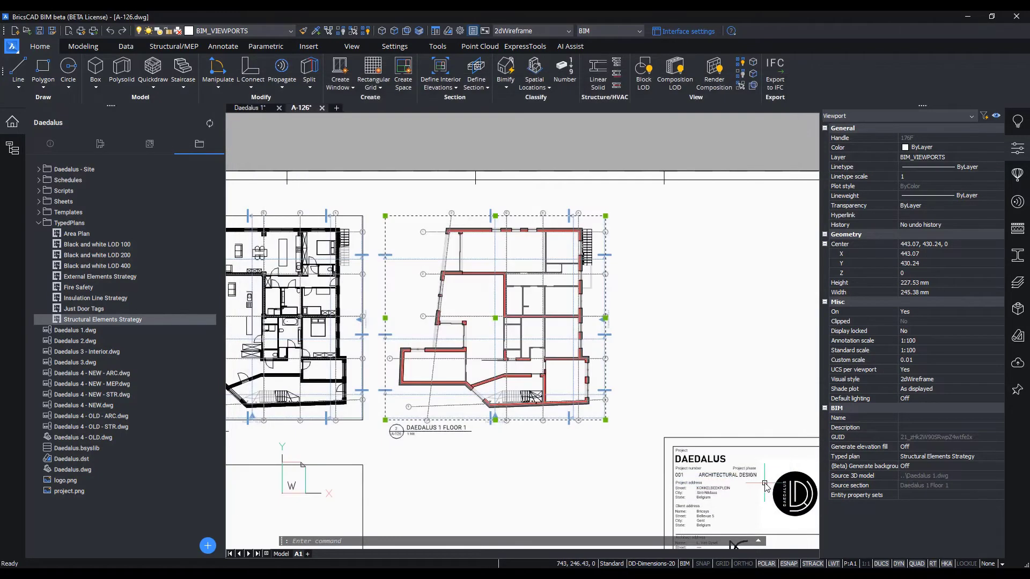
key("Escape")
scroll(625, 433, "up", 5)
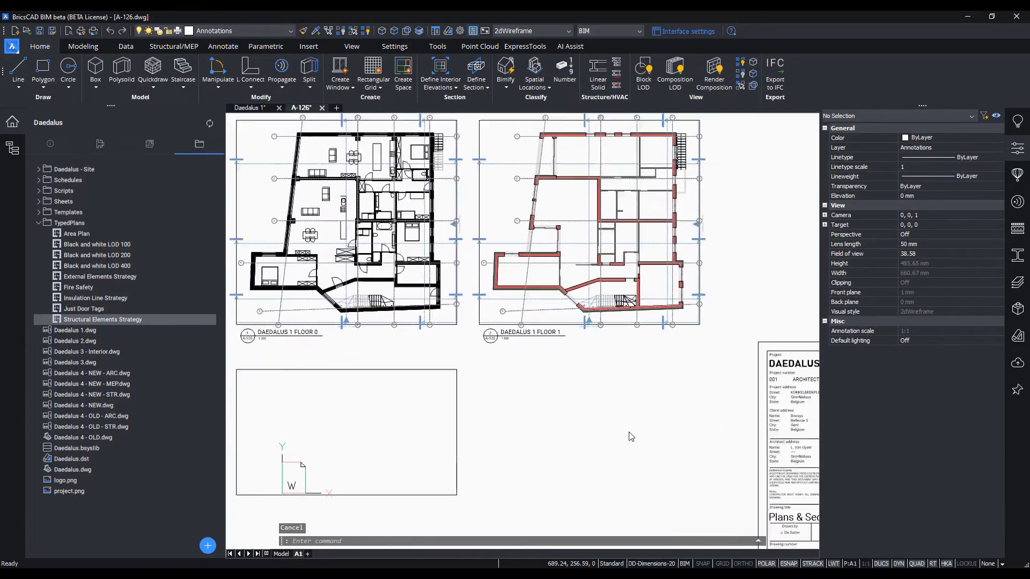
Turn on Generate elevation fill for the empty Daedalus 1 Section AA' viewport on sheet A-126
left_click(633, 362)
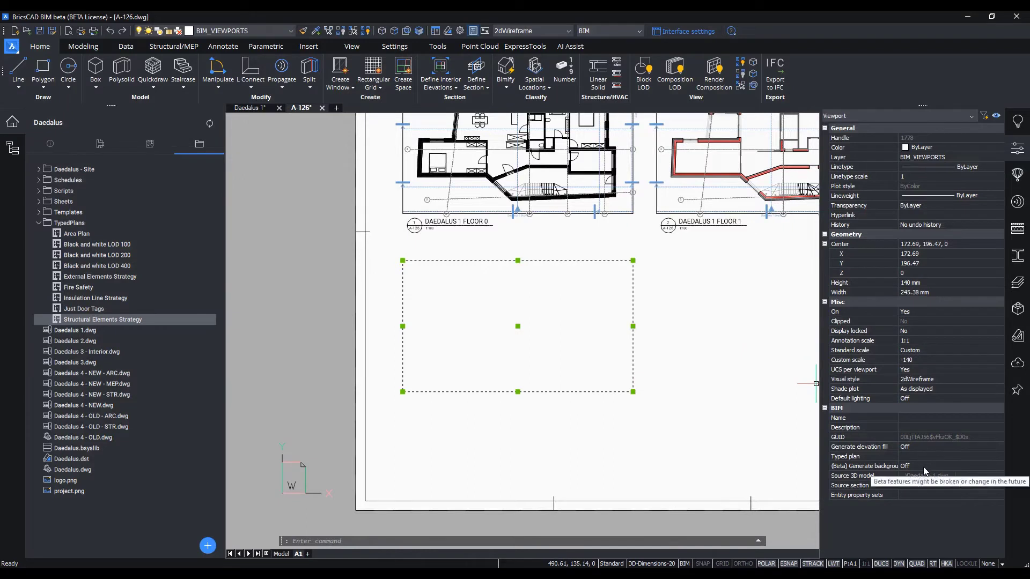
left_click(923, 447)
left_click(923, 447)
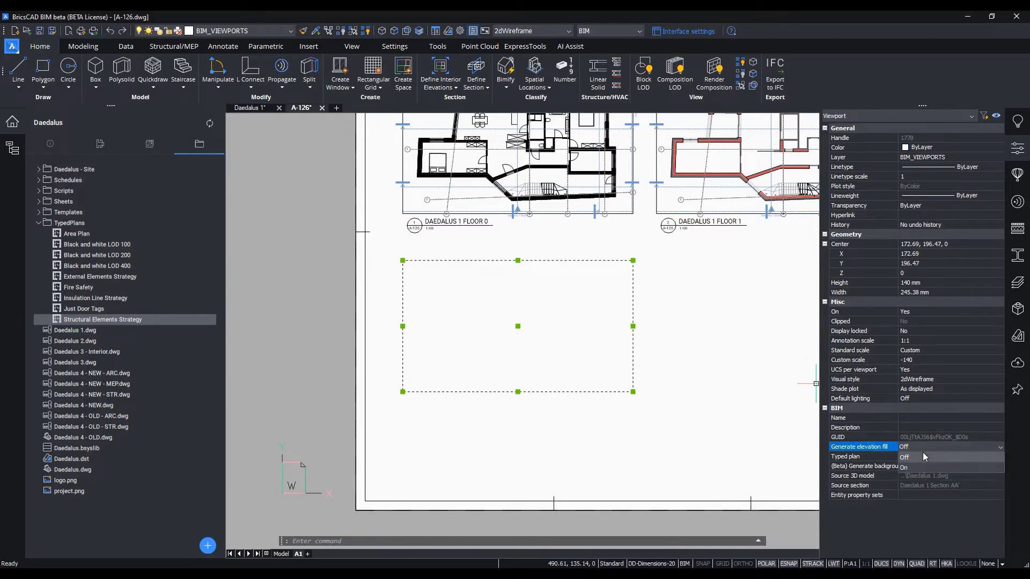
left_click(918, 467)
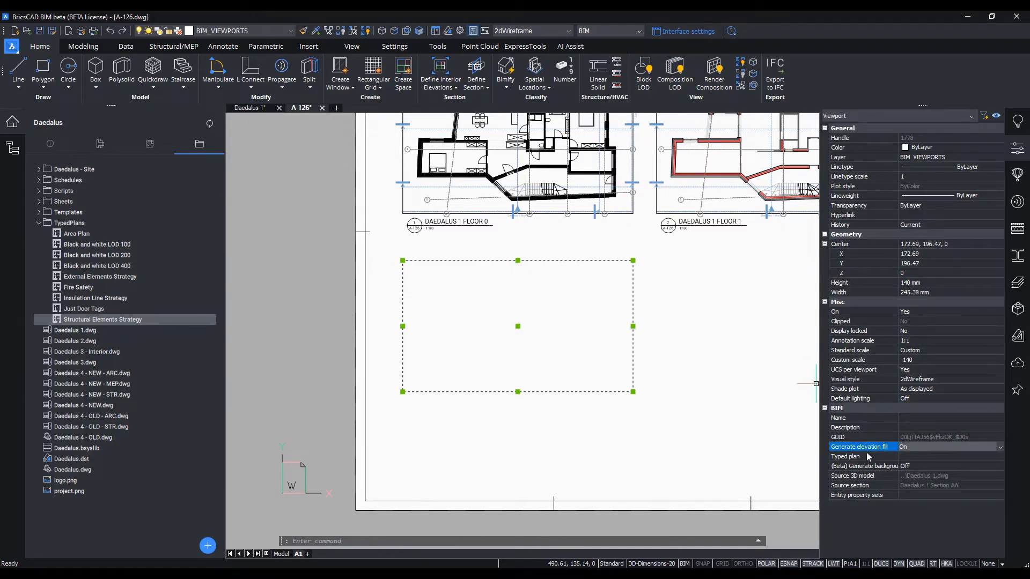
key("Escape")
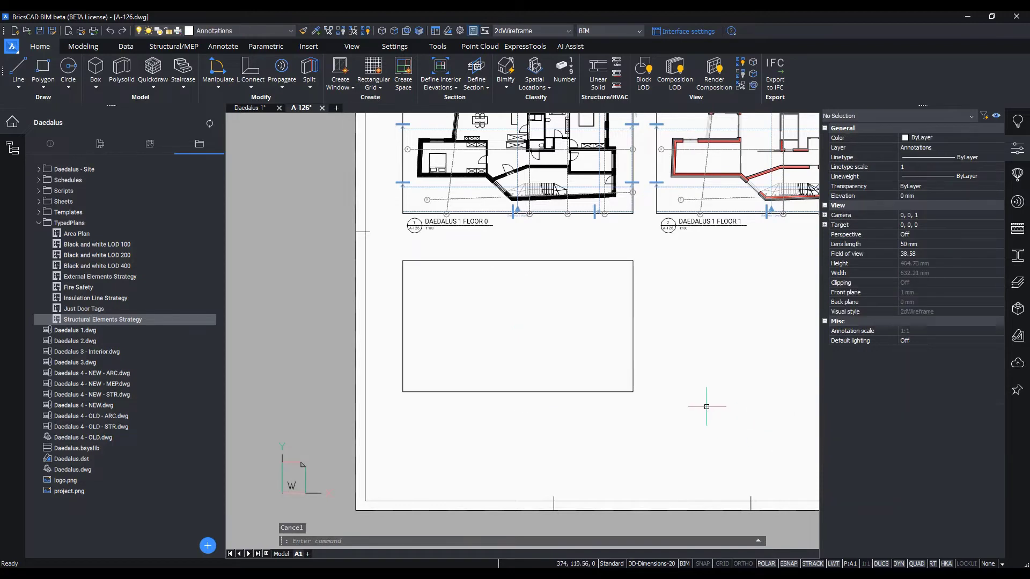
Update the Daedalus 1 Section AA' view of sheet A-126 in the background
left_click(151, 145)
scroll(133, 311, "down", 4)
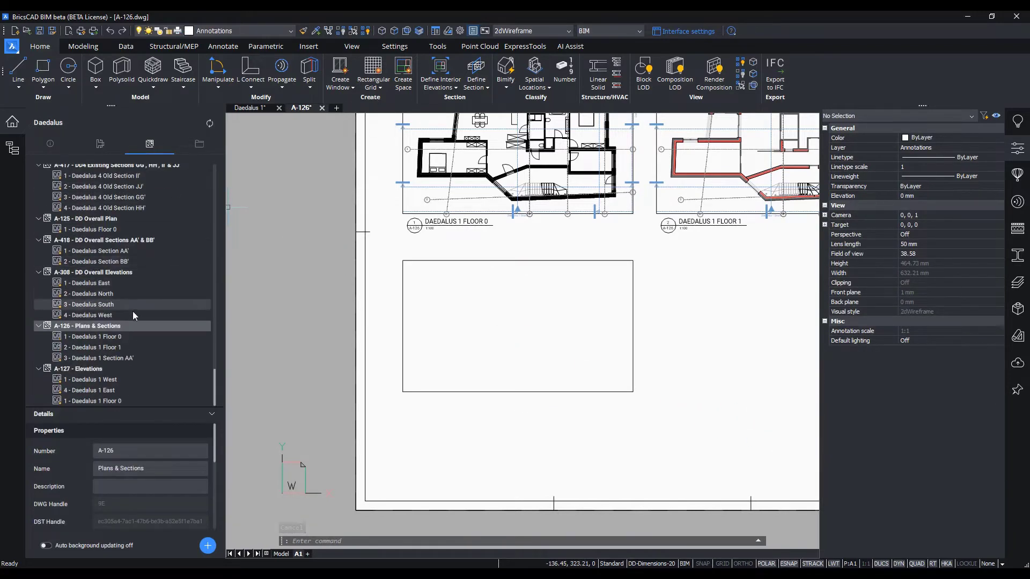
left_click(130, 357)
right_click(130, 358)
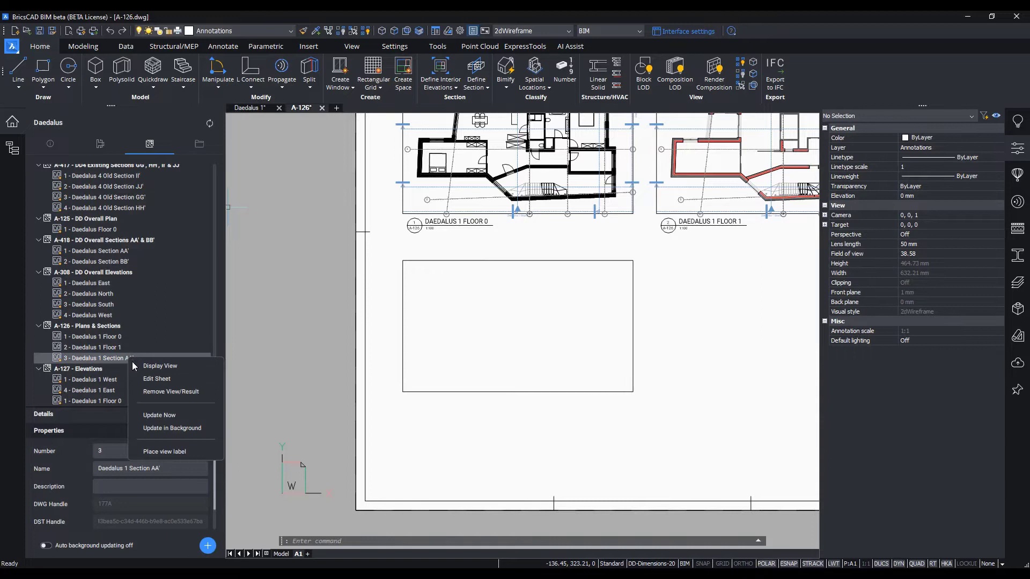
left_click(198, 429)
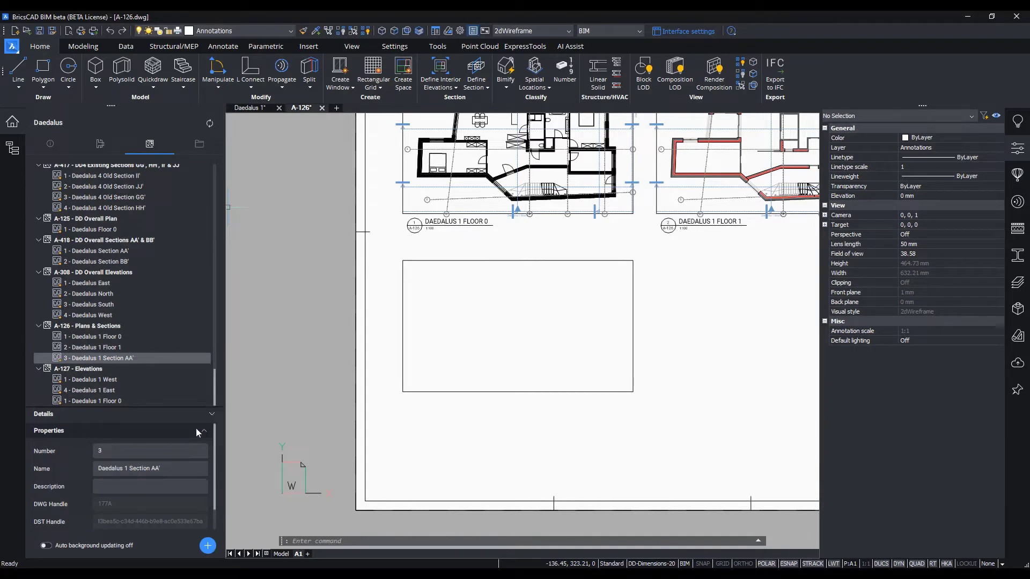
Open the Elevations sheet A-127 from the project's sheet list
left_click(137, 371)
right_click(137, 371)
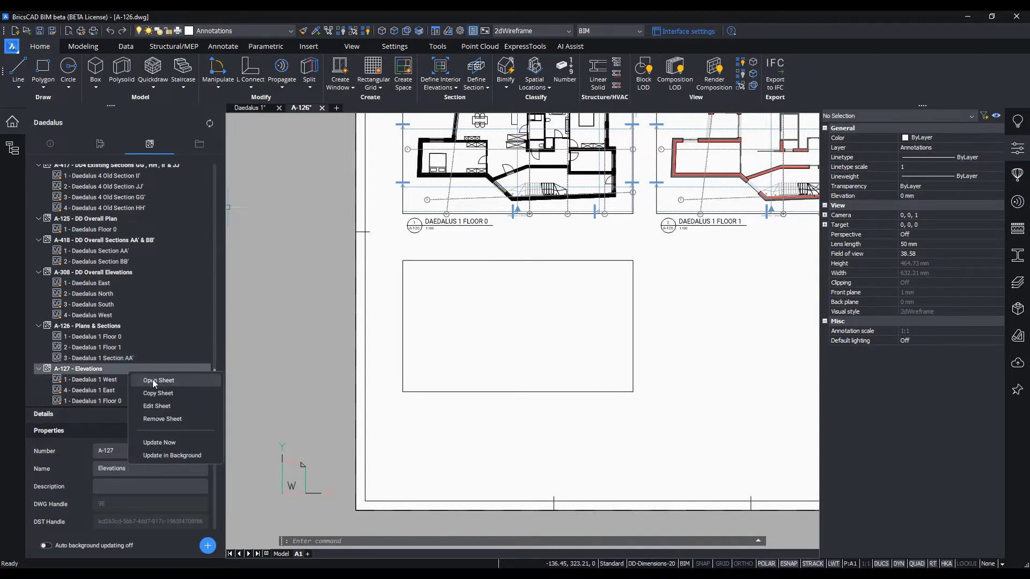
left_click(153, 379)
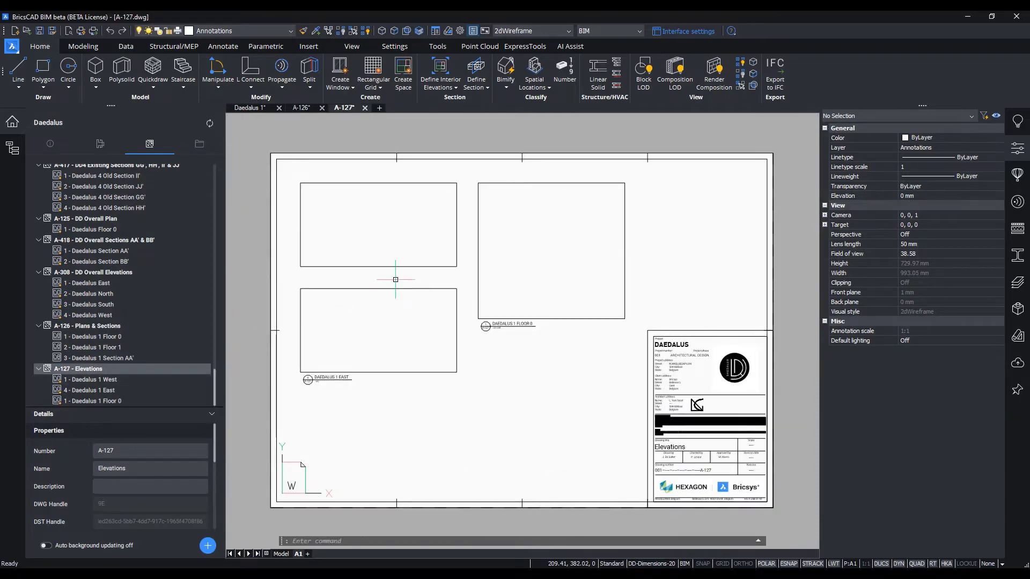
Turn on both elevation fill and the beta background generation for the two elevation viewports, Daedalus 1 West and East, on sheet A-127
left_click_drag(467, 301, 428, 254)
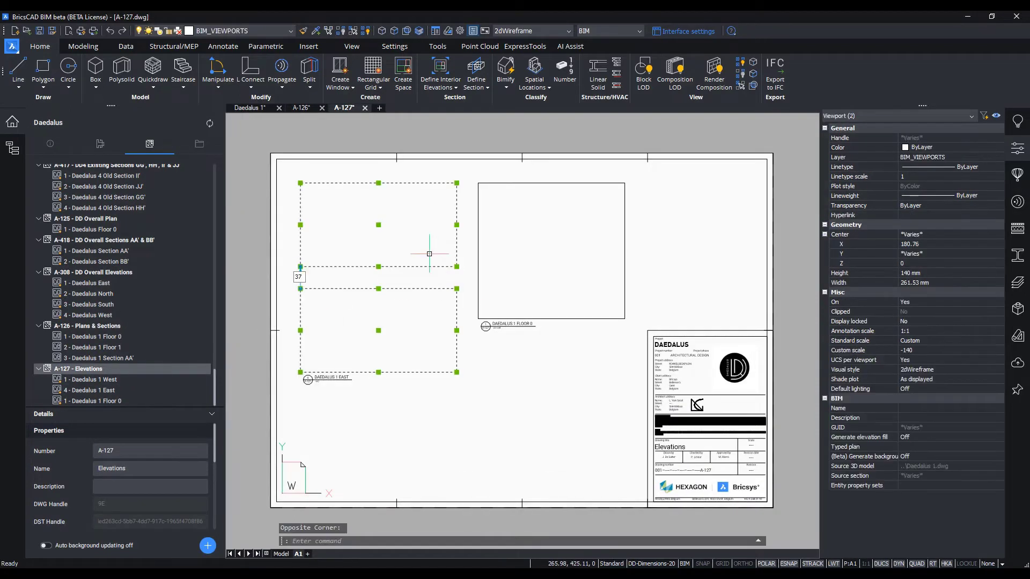
left_click(944, 436)
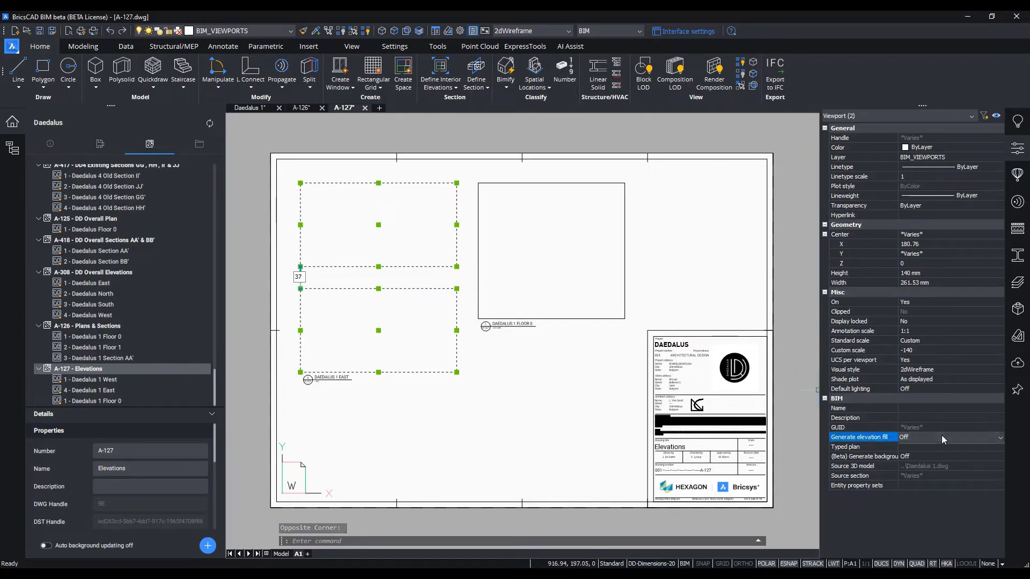
left_click(928, 455)
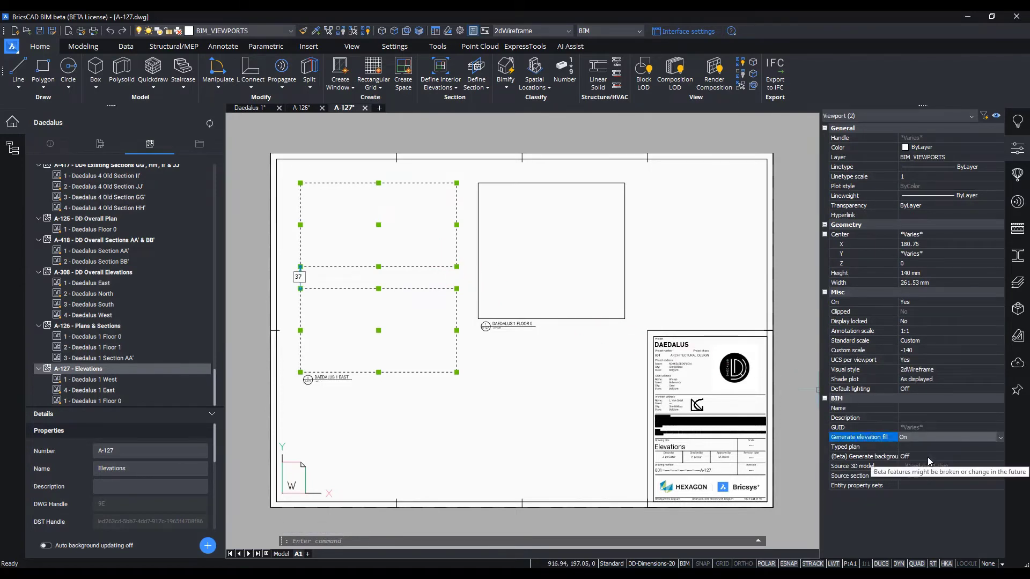
left_click(928, 457)
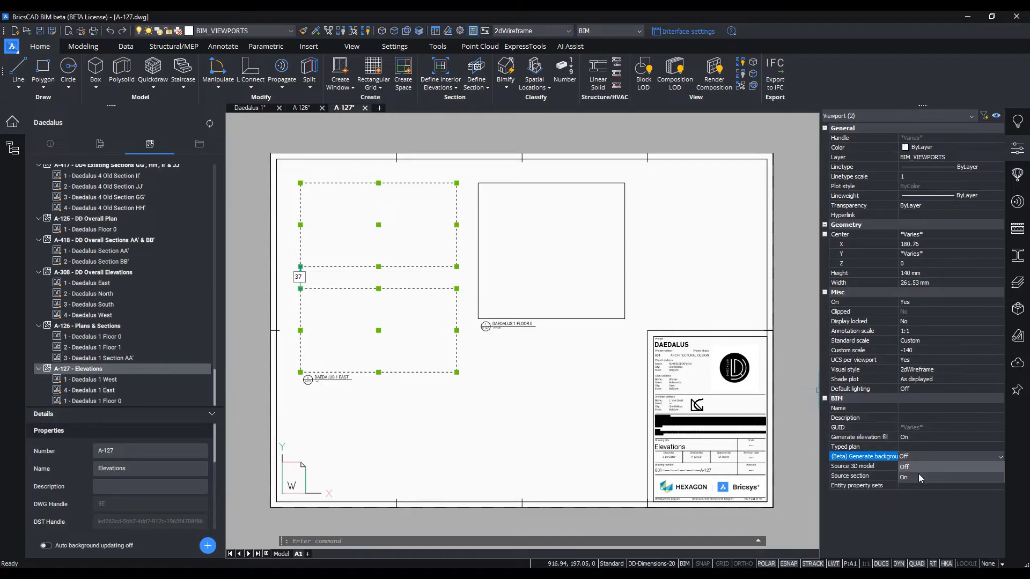
left_click(917, 476)
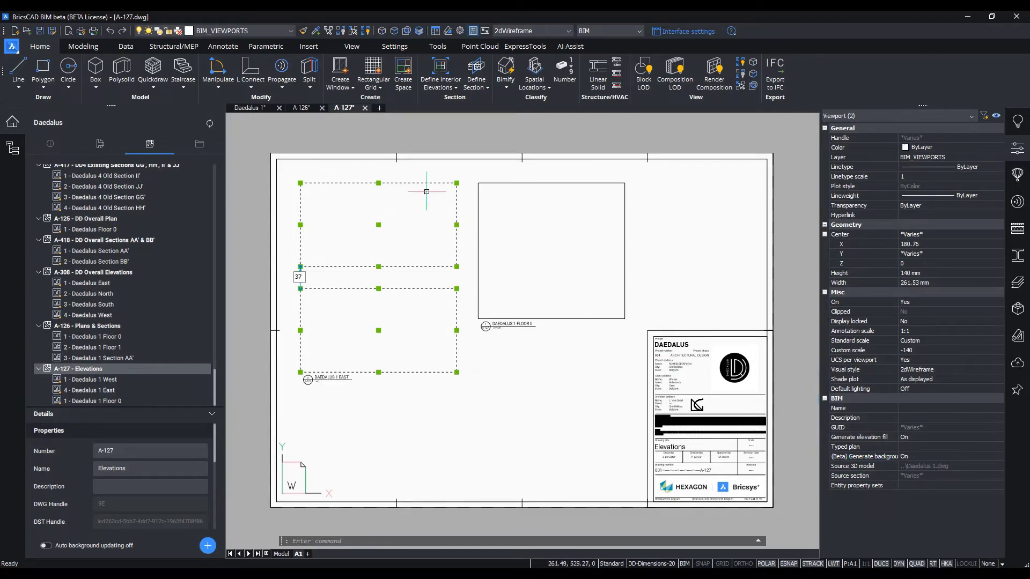
key("Escape")
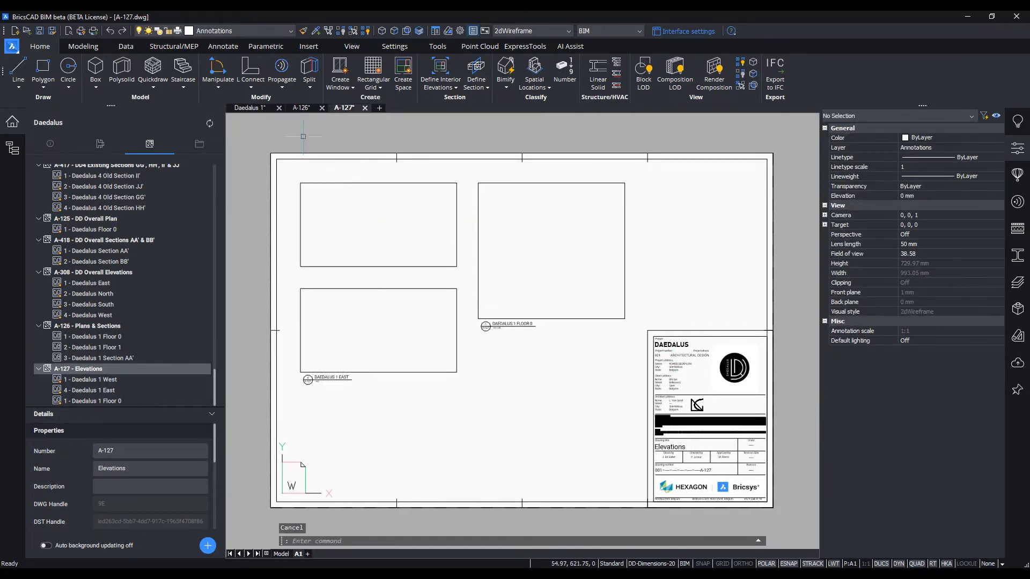
Show the Daedalus 1 model in a straight elevation view with the Maquette visual style and composition rendering turned off
left_click(258, 110)
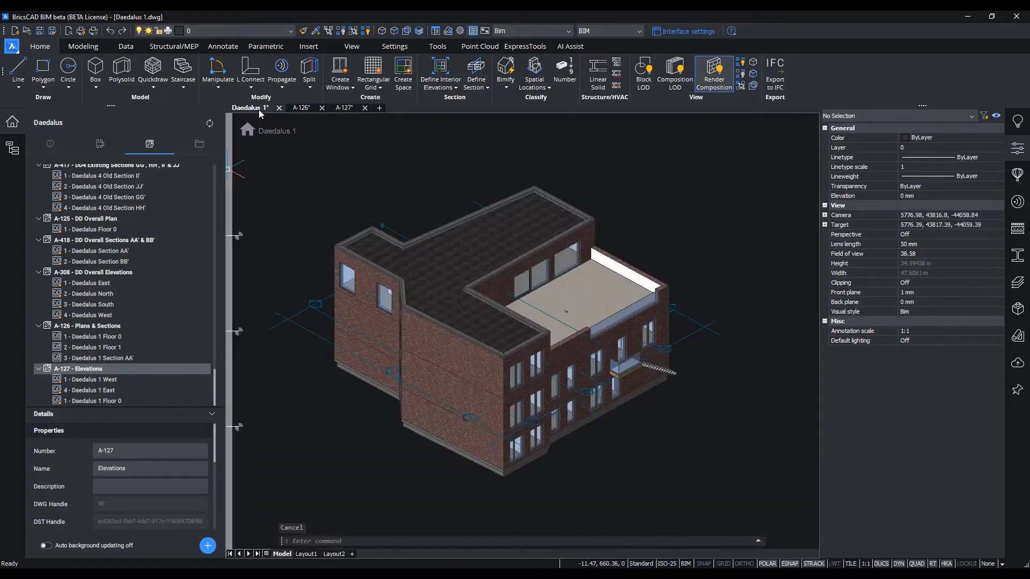
left_click(558, 31)
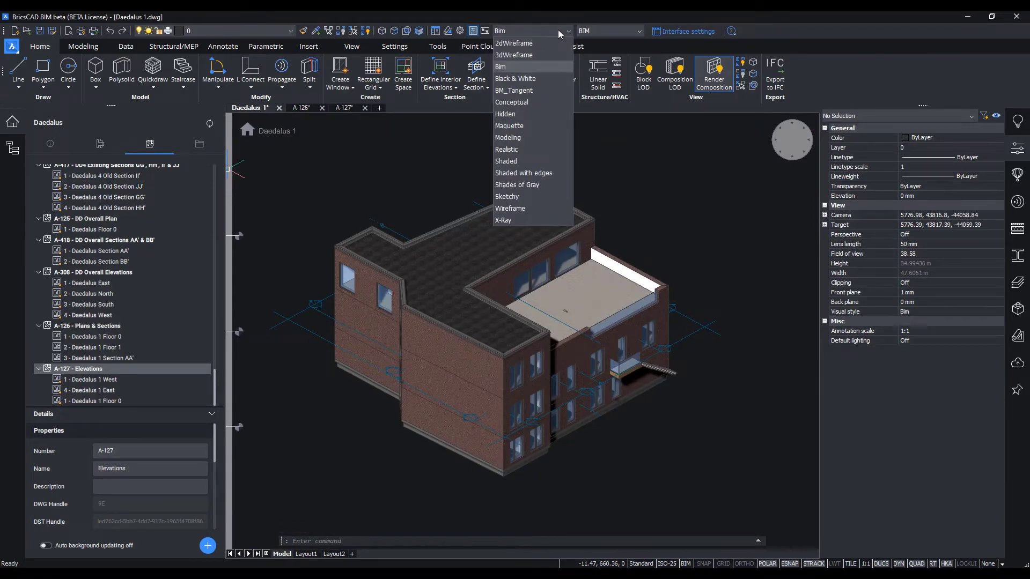
left_click(533, 126)
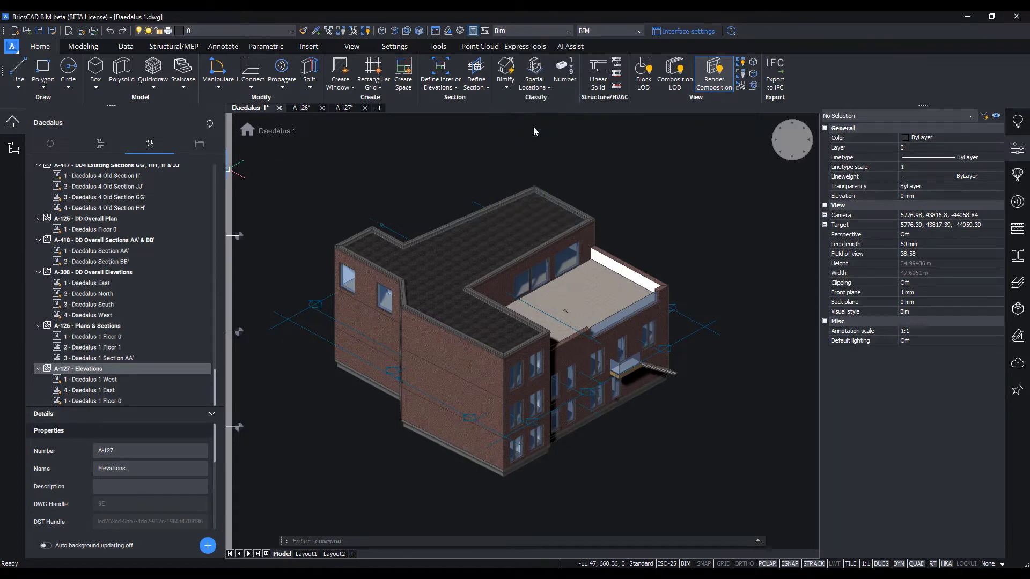
left_click(792, 151)
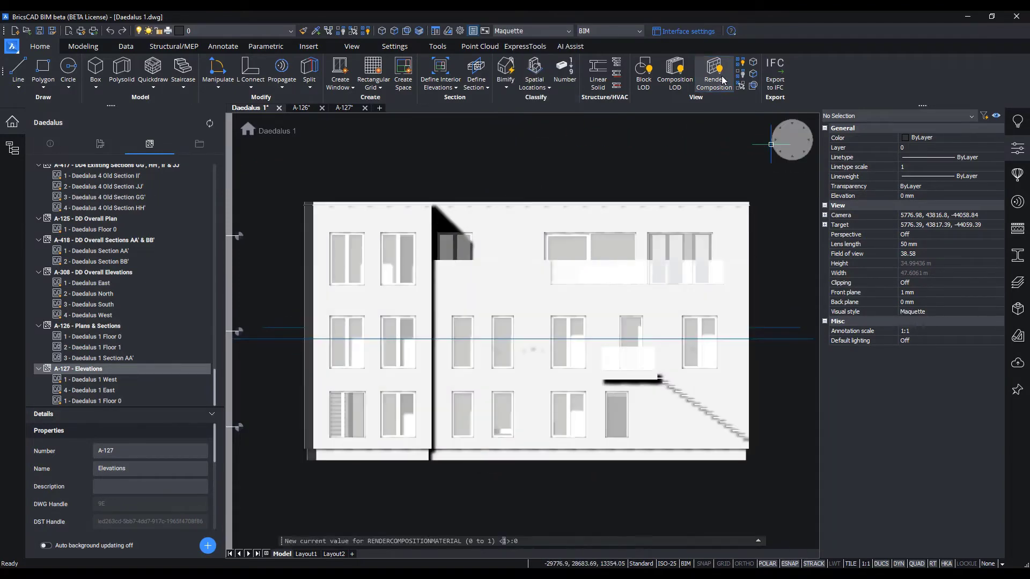
Update the whole Elevations sheet A-127 in the background
right_click(98, 368)
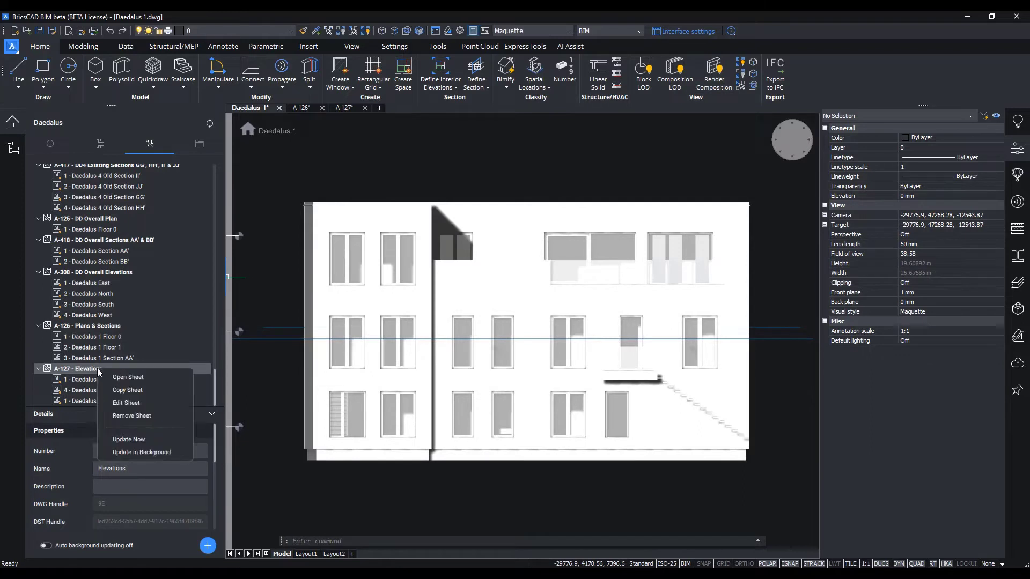
left_click(141, 452)
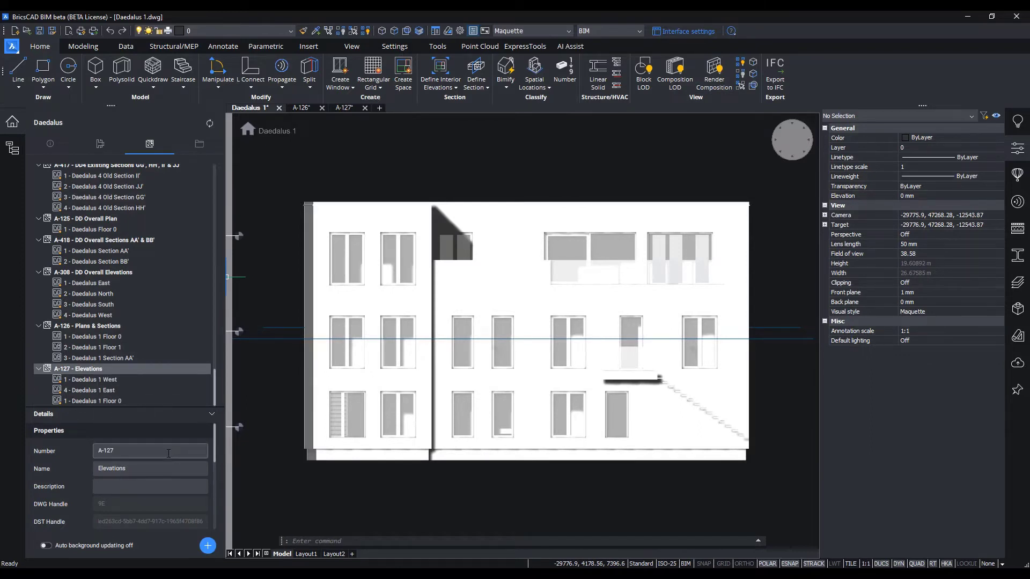
Return to the Plans & Sections sheet A-126 and examine its Section AA' drawing and Floor 0 plan up close
double_click(109, 327)
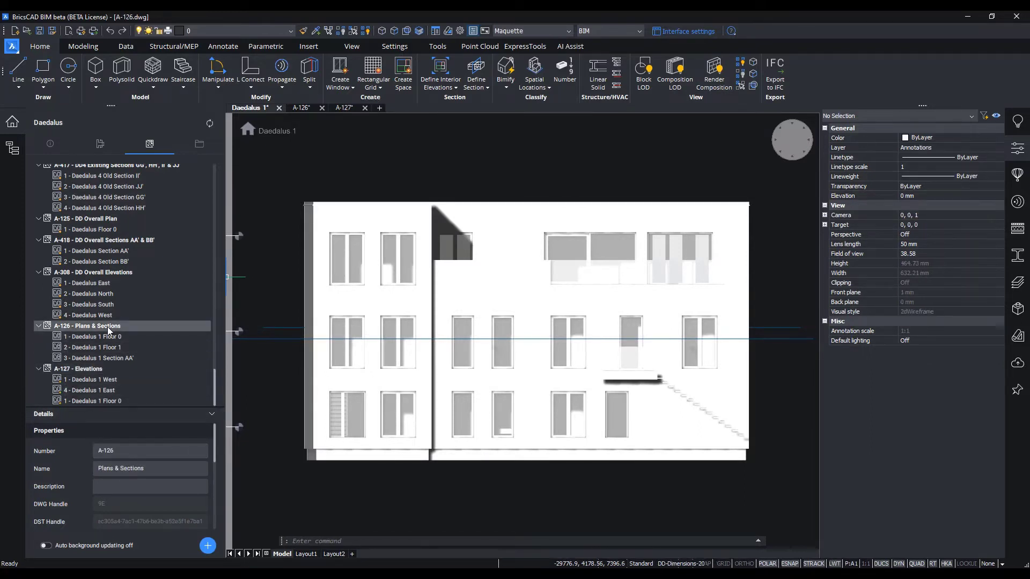
scroll(107, 327, "up", 8)
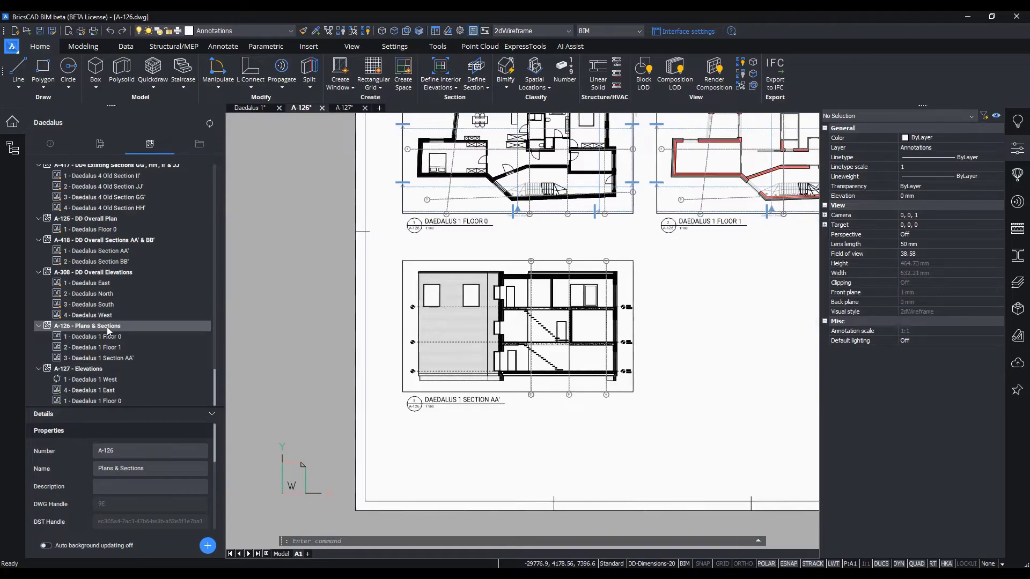
scroll(107, 326, "up", 2)
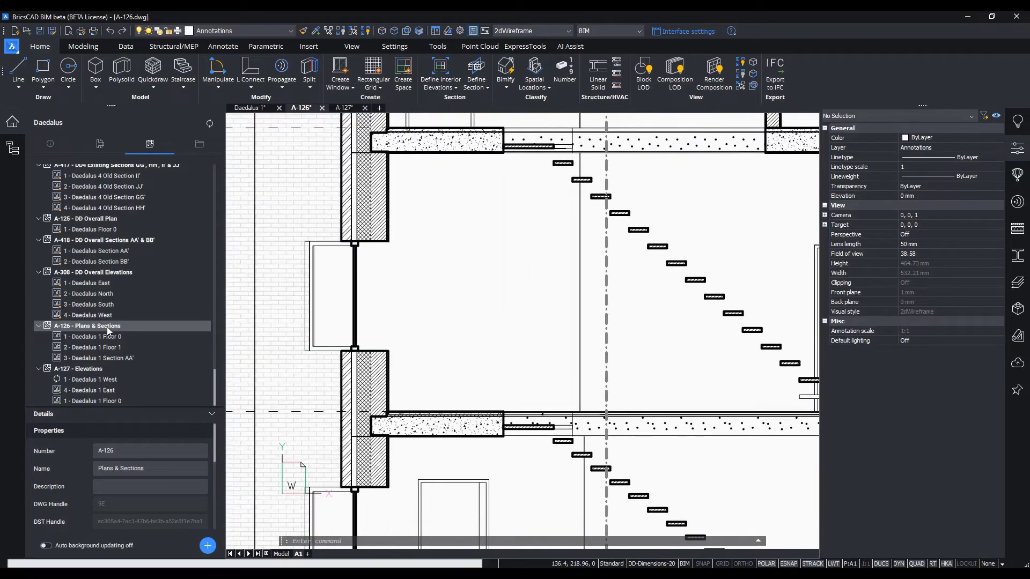
scroll(107, 327, "up", 5)
scroll(107, 326, "down", 5)
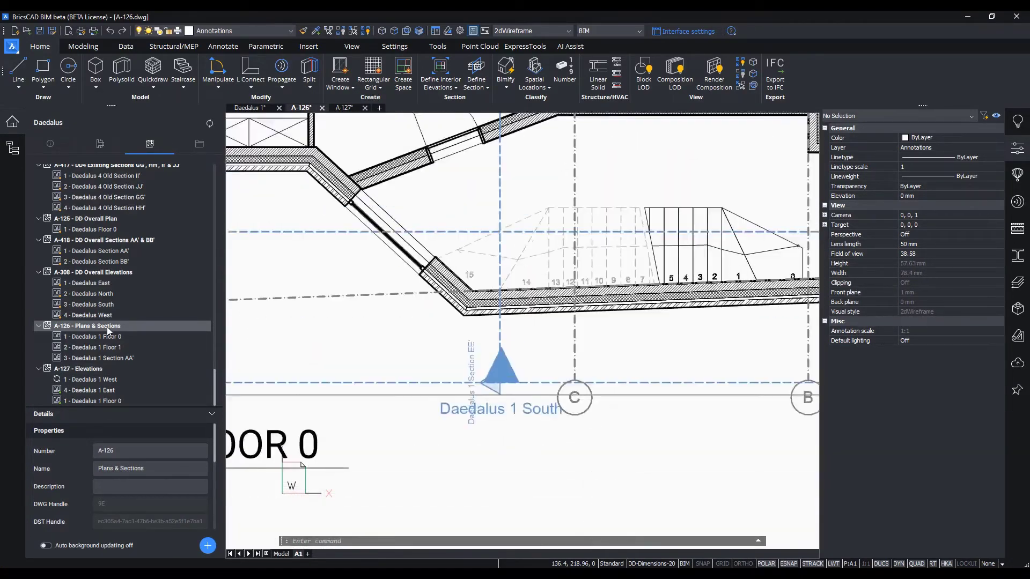
scroll(107, 326, "down", 1)
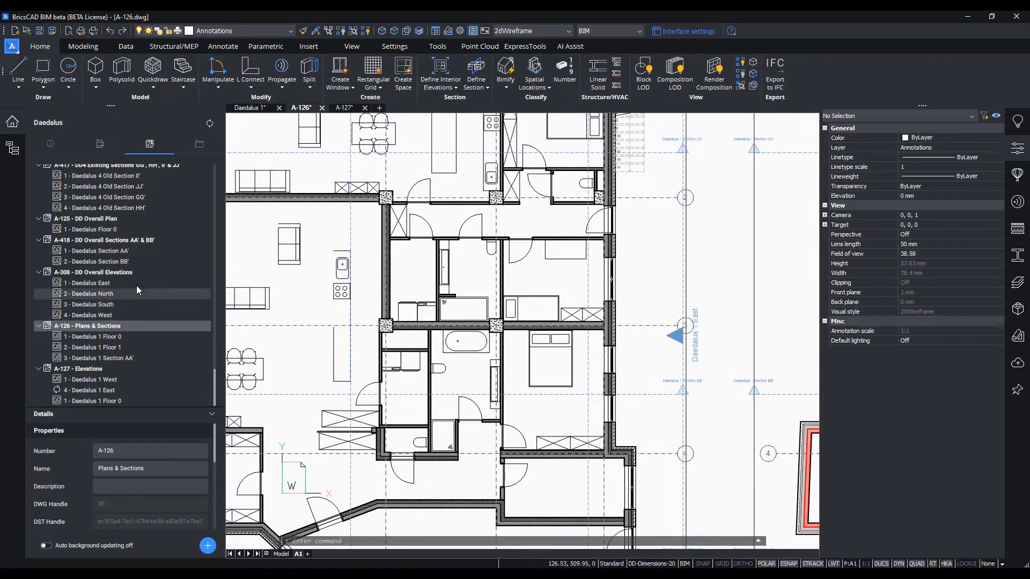
Tag the elements of the Daedalus 1 Floor 0 plan automatically on sheet A-126
left_click(224, 47)
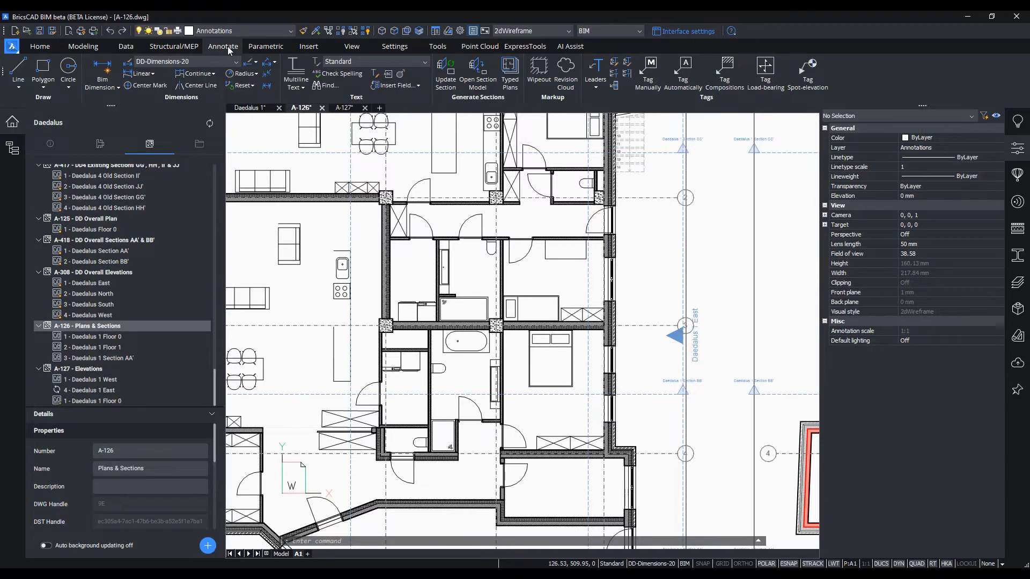
left_click(690, 89)
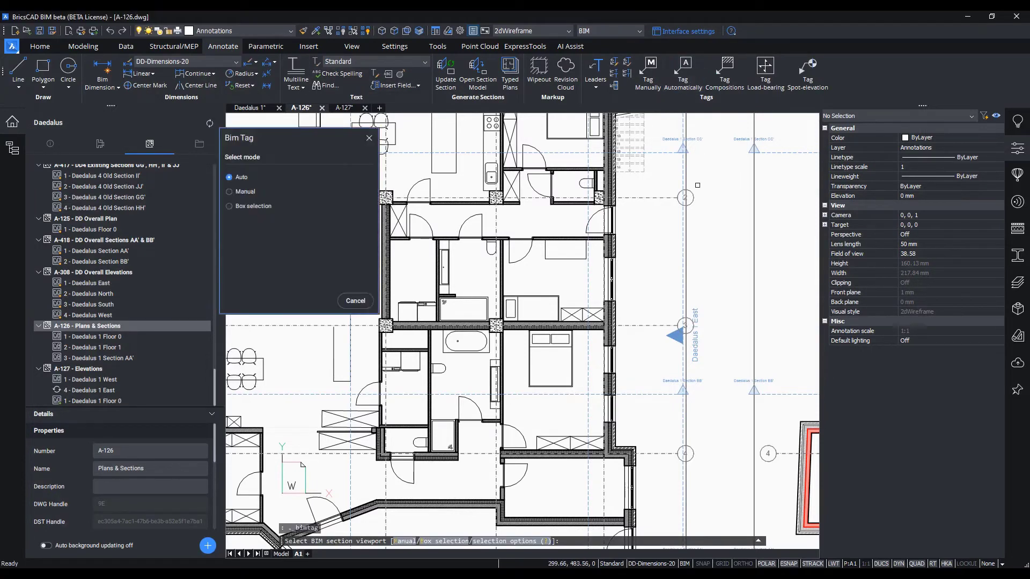
left_click(686, 251)
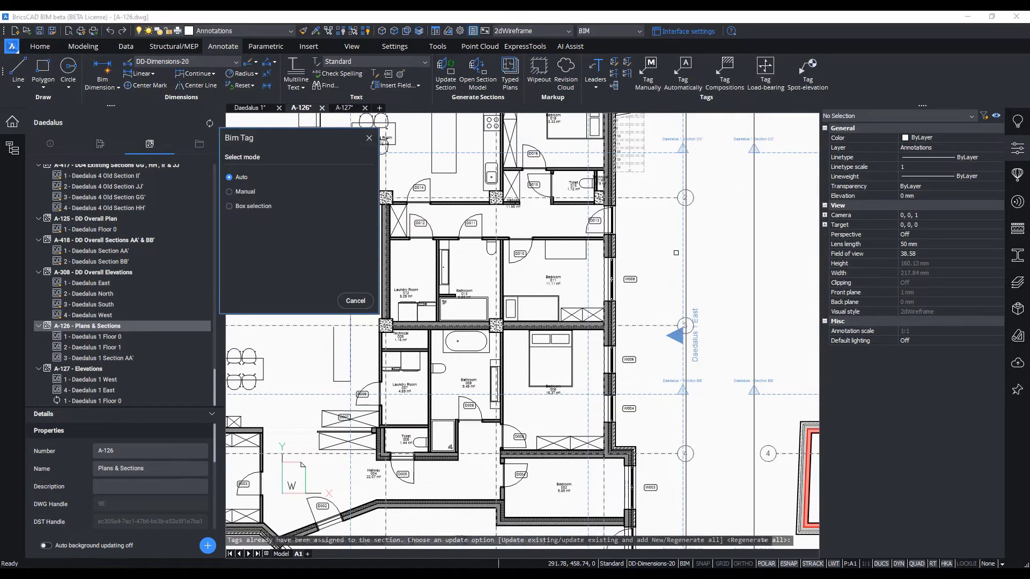
key("Return")
Add a composition tag to the wall between Living Rooms 017 and 010, placed just below the wall
scroll(521, 294, "up", 4)
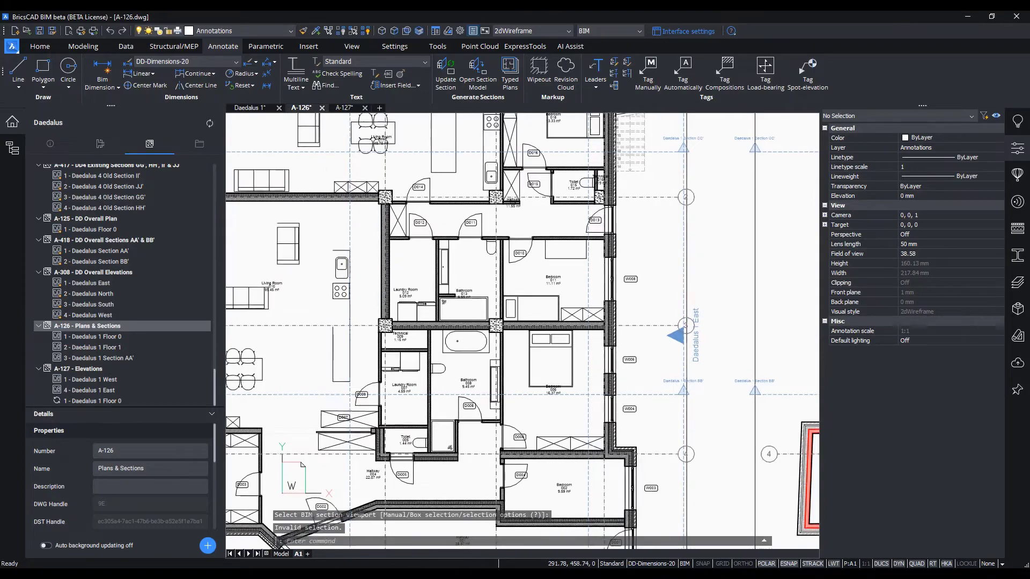
scroll(524, 123, "up", 2)
middle_click_drag(524, 123, 810, 332)
scroll(483, 161, "down", 5)
scroll(520, 330, "up", 3)
middle_click_drag(702, 253, 674, 244)
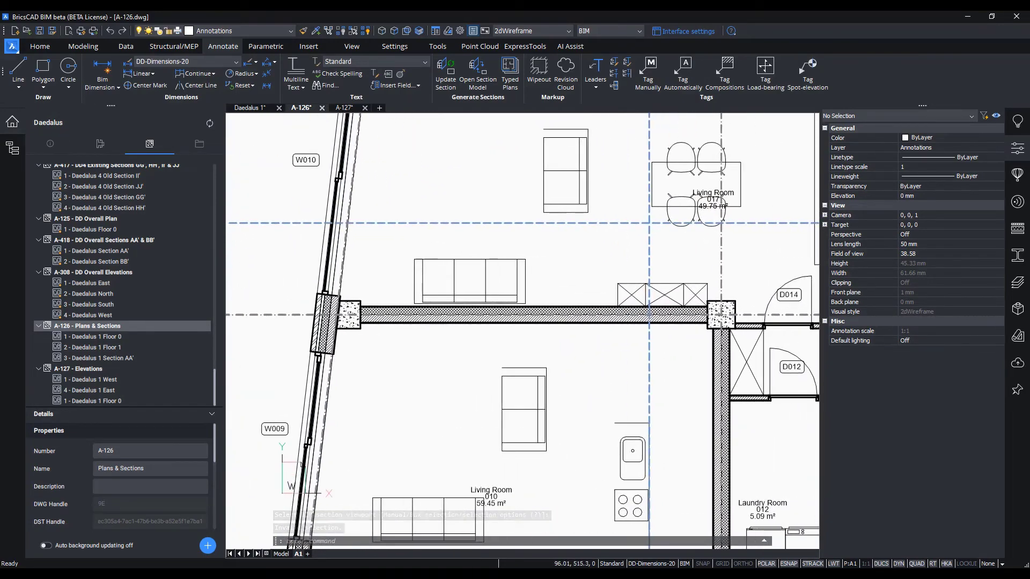
left_click(719, 81)
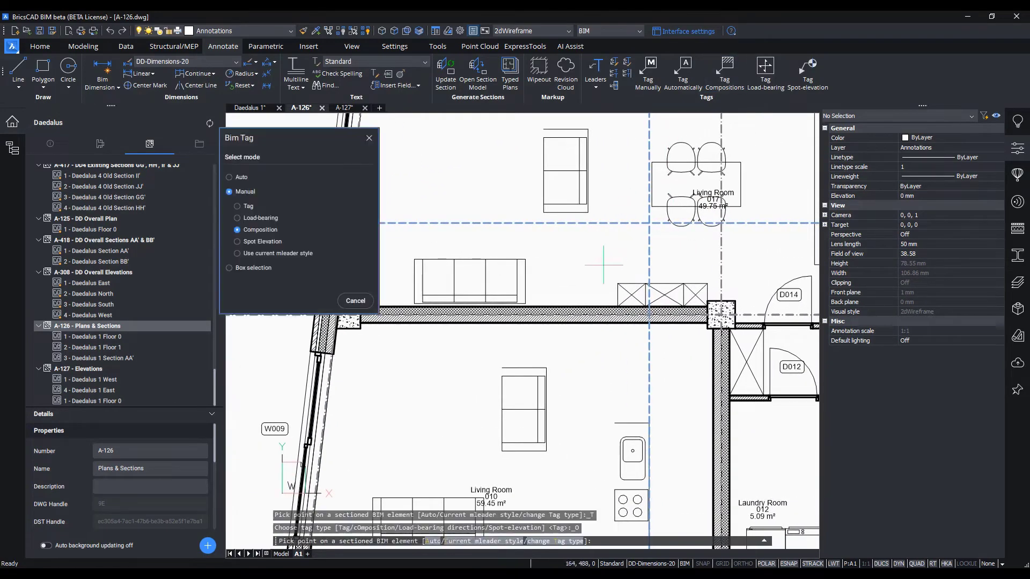
left_click(565, 315)
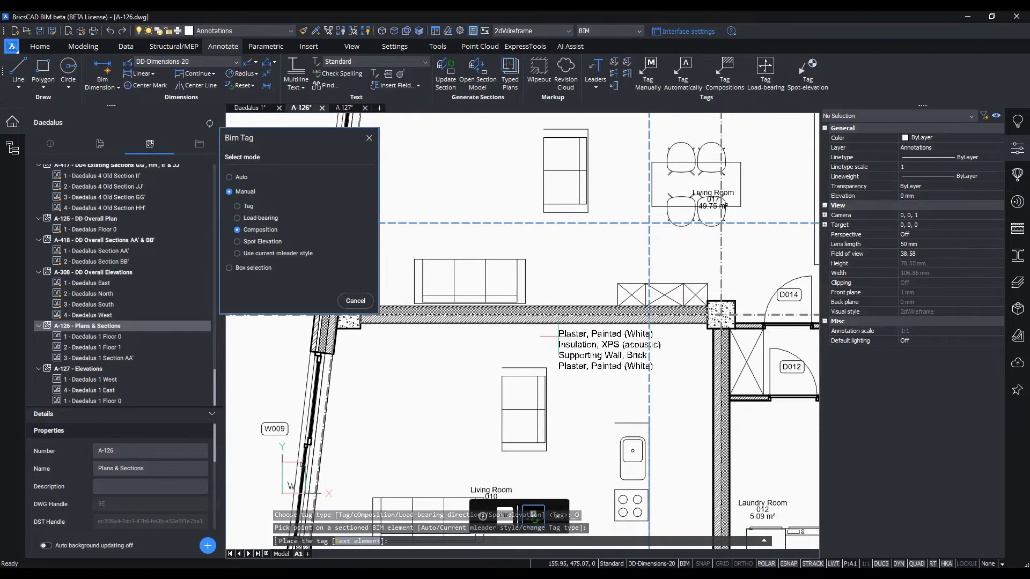
left_click(561, 336)
key("Escape")
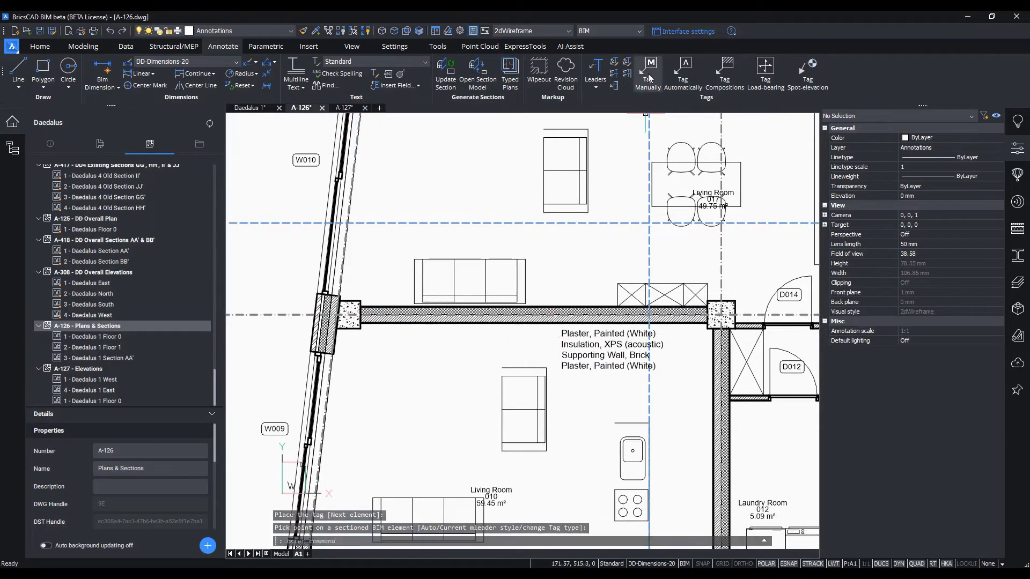
Manually tag the concrete column at the west end of that wall with the full-detail column tag style, placed above the wall
left_click(648, 74)
left_click(348, 323)
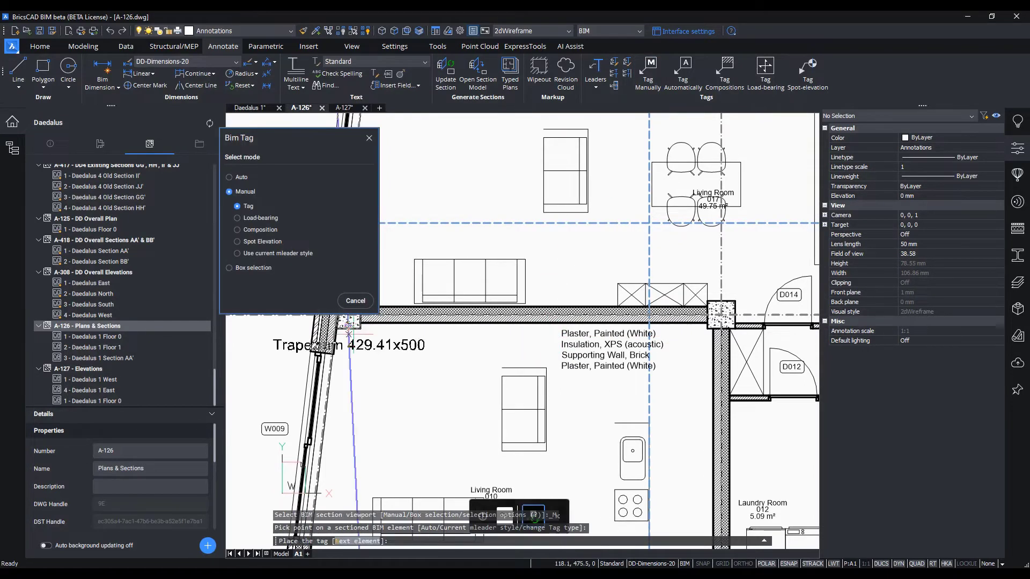
key("ctrl")
key("ctrl")
key("ctrl")
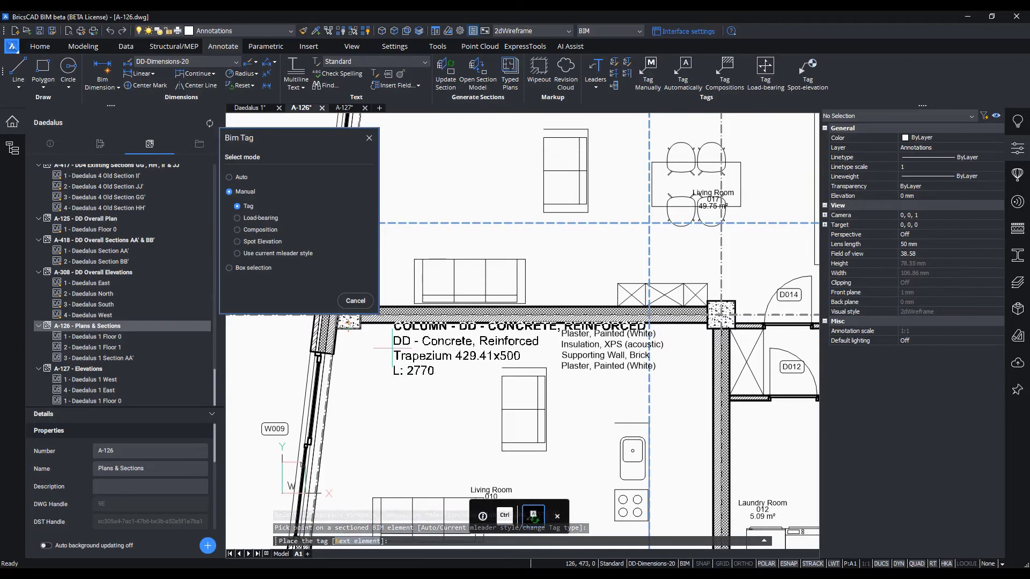
left_click(384, 270)
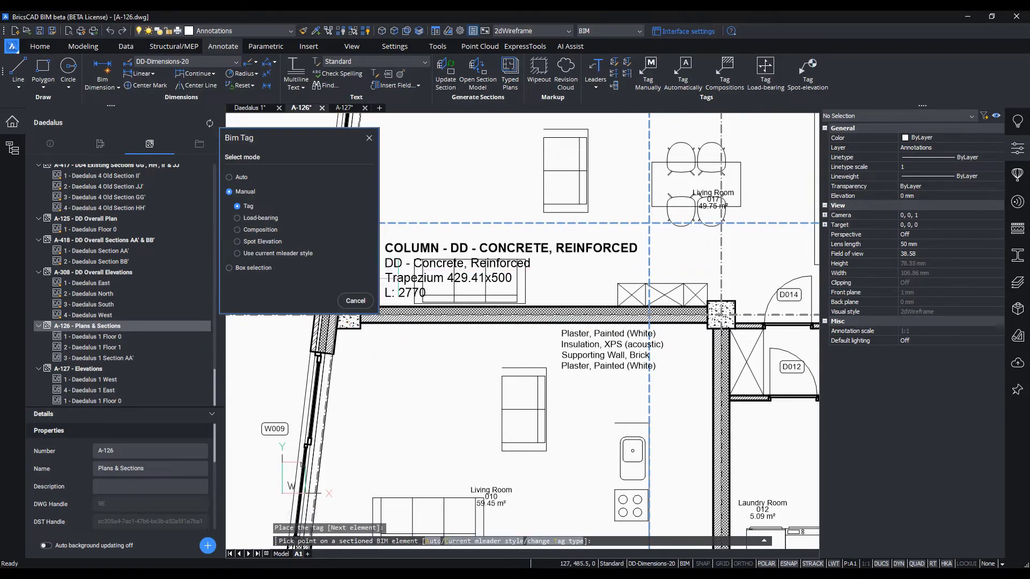
key("Return")
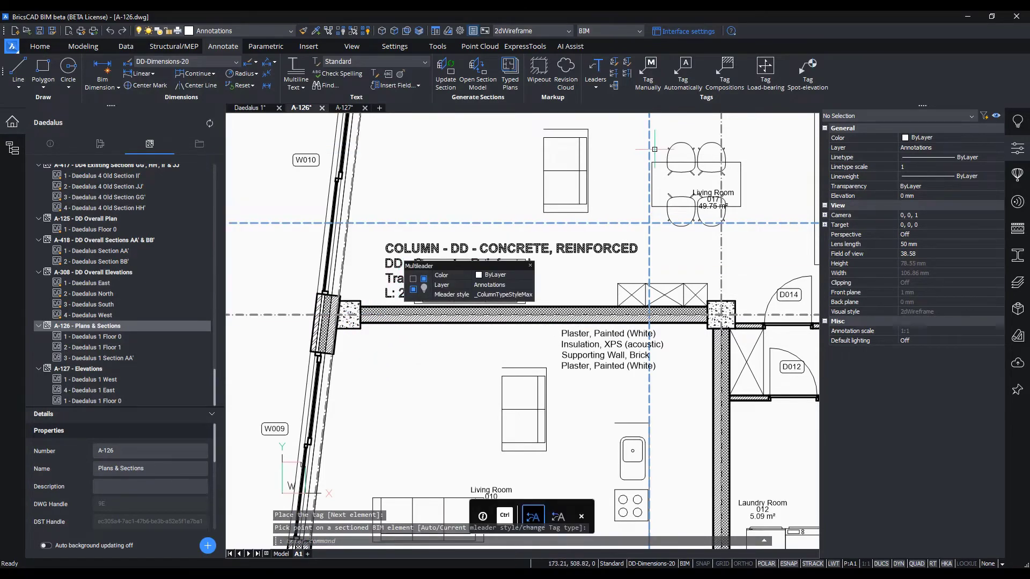
Place a spot elevation tag on the floor of Living Room 010, near its upper west corner
left_click(804, 69)
left_click(403, 379)
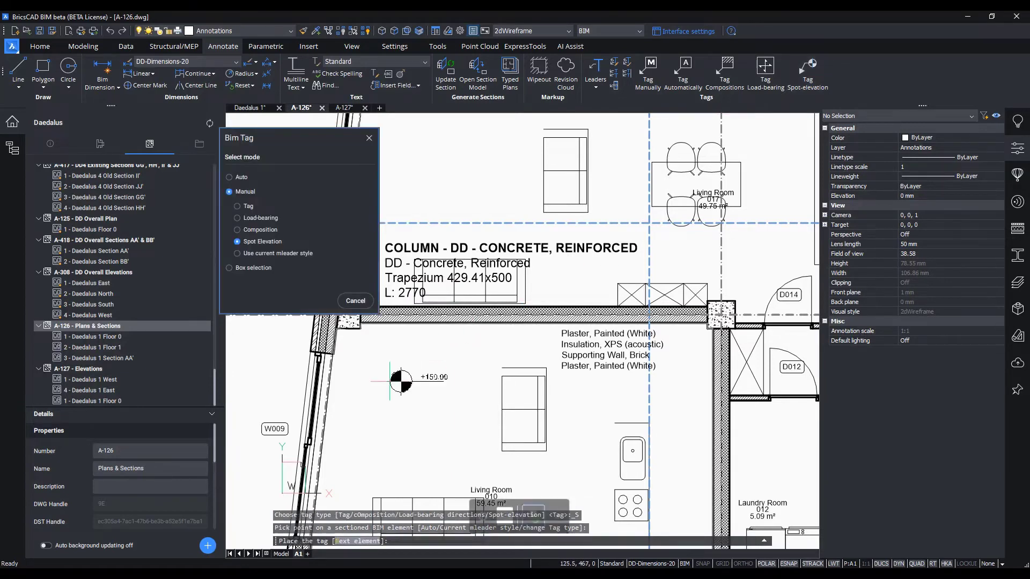
left_click(400, 380)
key("Return")
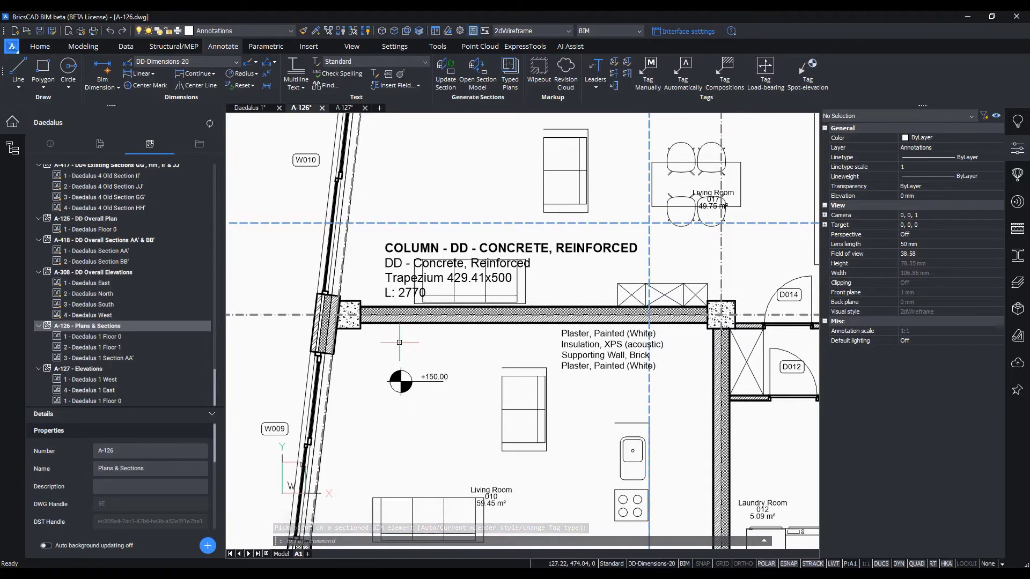
Dimension both wall segments of the façade along grid line 1 with BIM Dimension, placing the dimension lines outside the building above the window tags
scroll(399, 342, "down", 4)
scroll(399, 334, "down", 1)
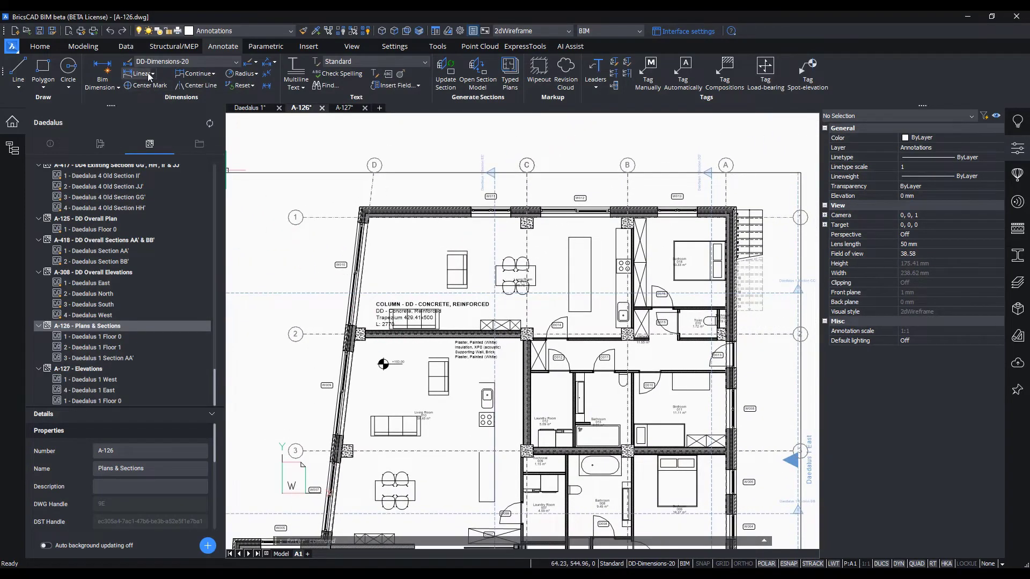
left_click(104, 78)
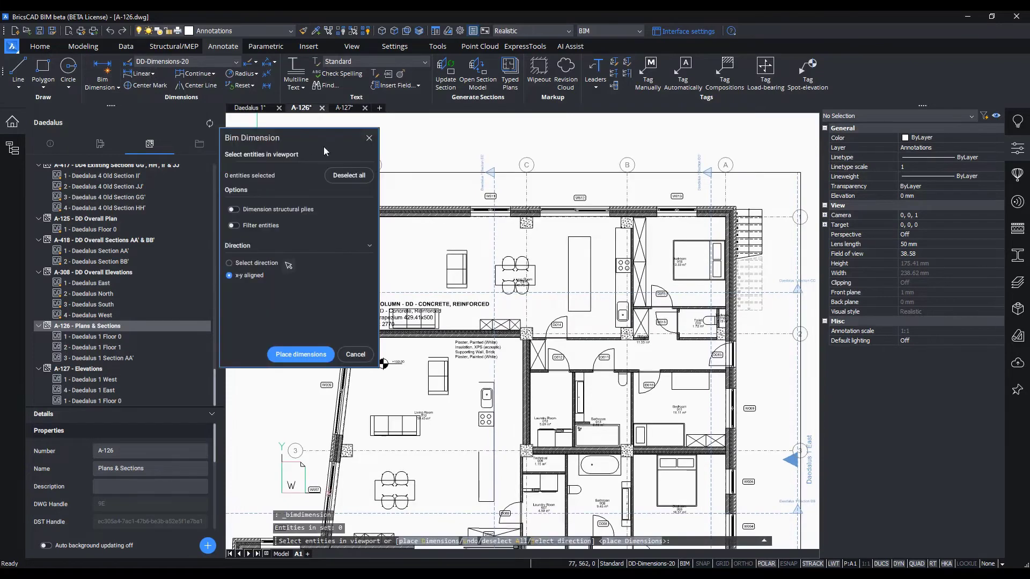
left_click(519, 210)
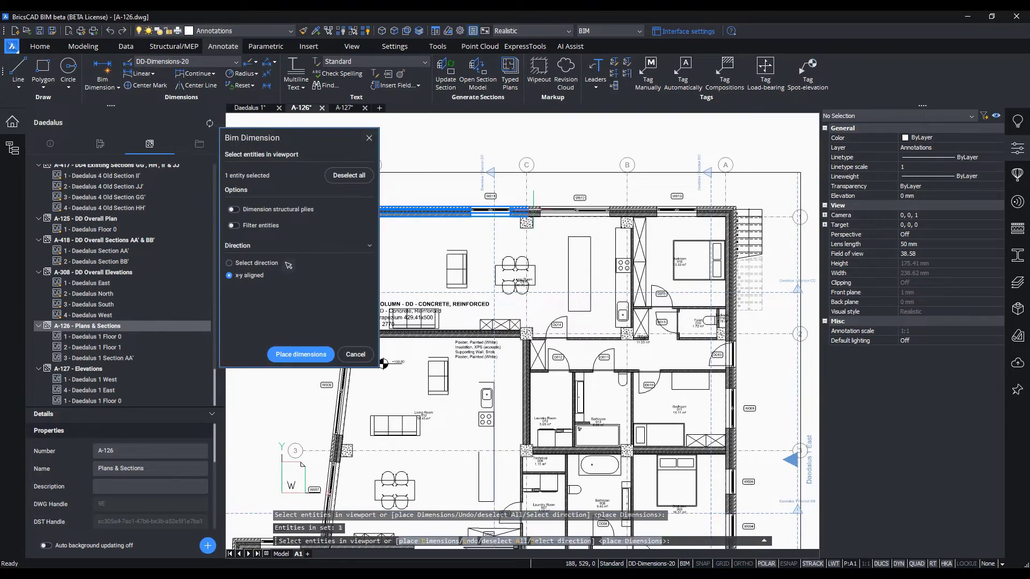
left_click(533, 210)
key("Return")
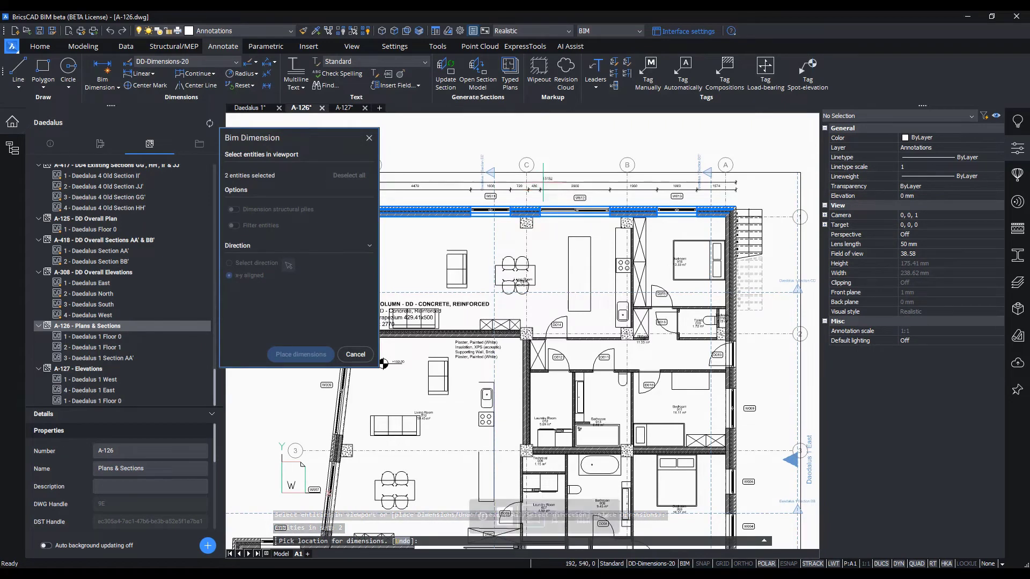
left_click(544, 182)
left_click(545, 183)
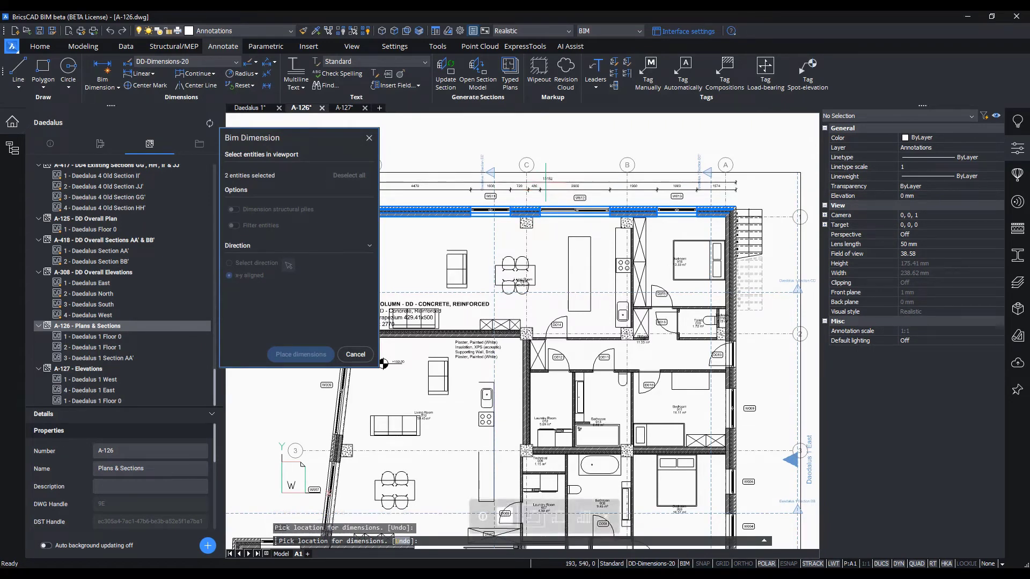
key("Return")
Dimension the slanted west façade wall with BIM Dimension, taking the direction from the wall itself and placing the dimensions outside it
middle_click_drag(486, 342, 591, 290)
left_click(289, 266)
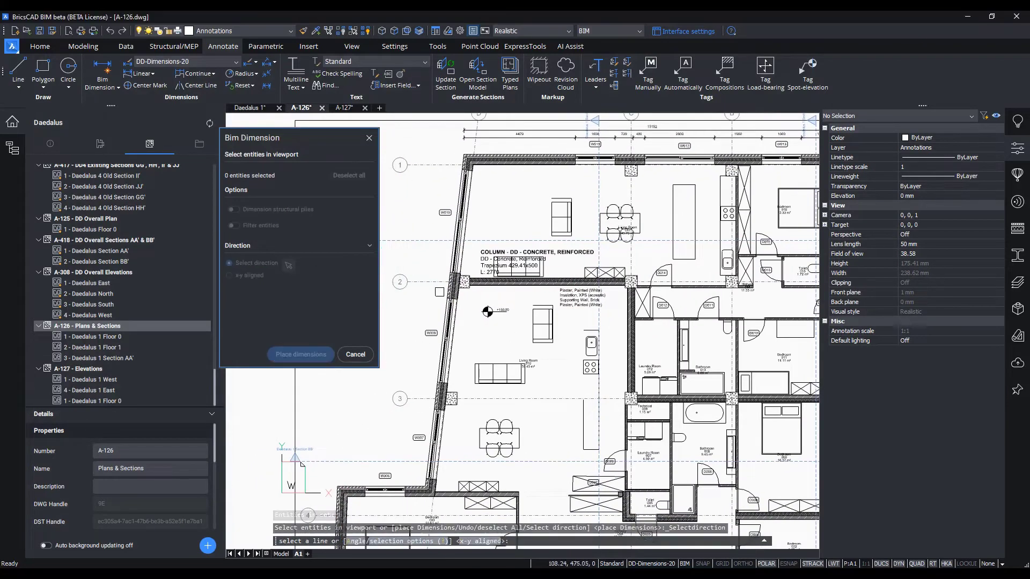
left_click(451, 290)
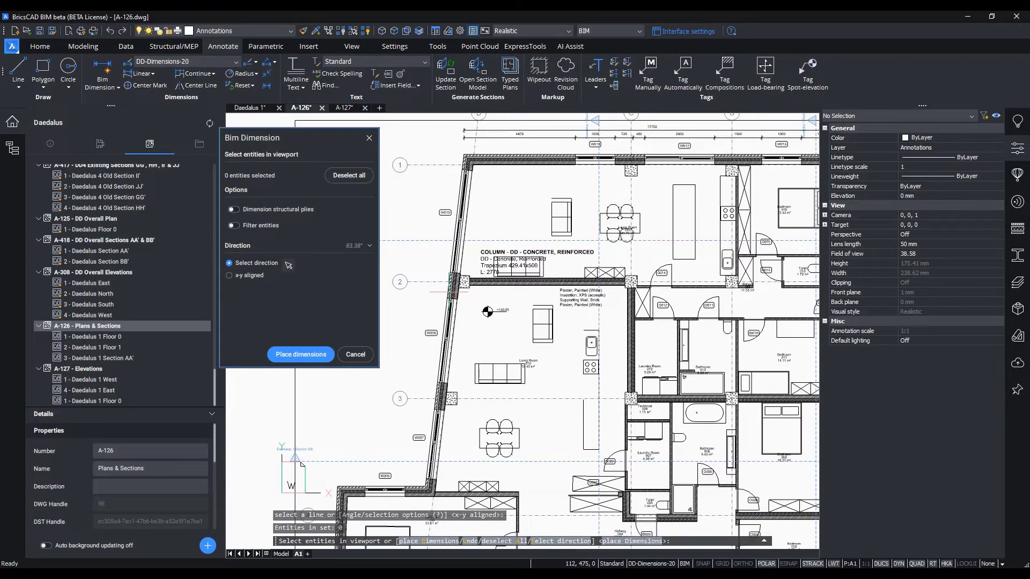
left_click(450, 292)
key("Return")
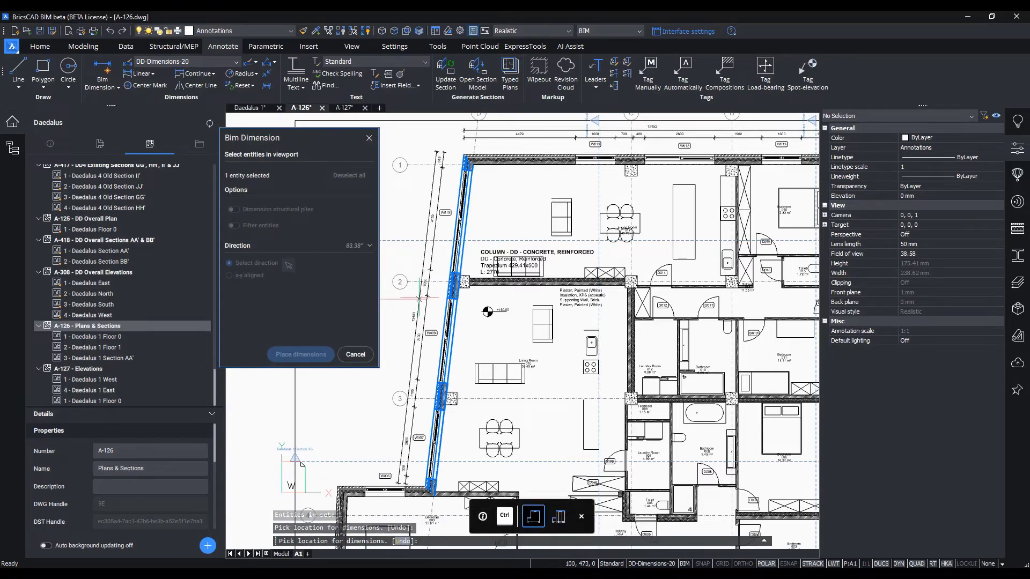
left_click(418, 297)
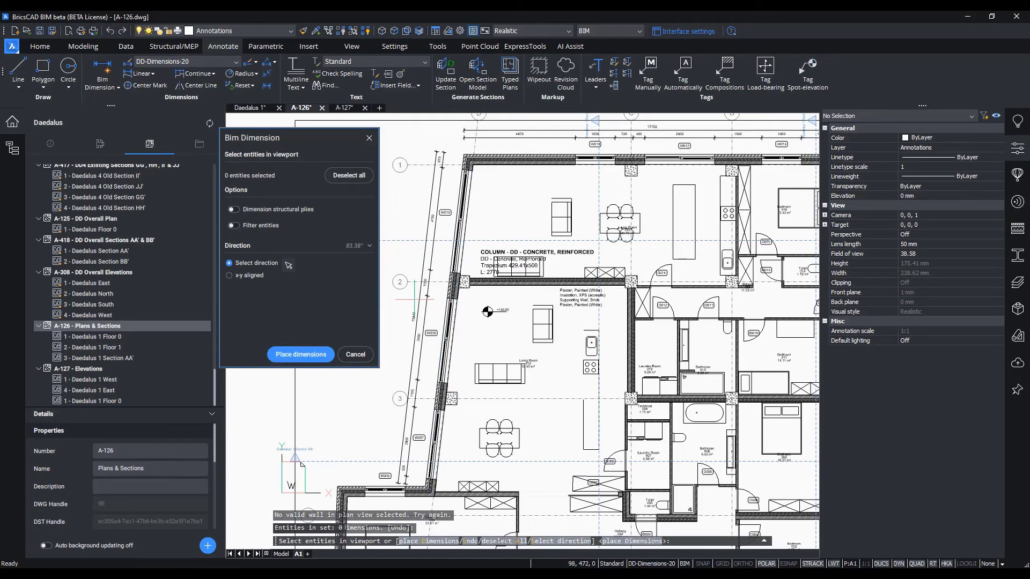
left_click(366, 354)
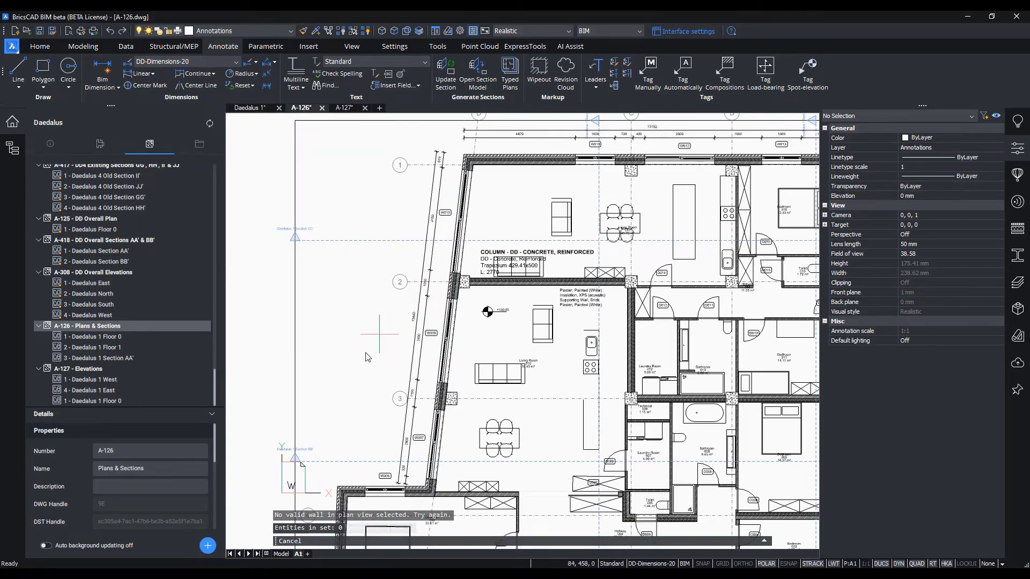
Filter the layer list by "stair" and widen the list and its Name column to show the full layer names
scroll(379, 333, "up", 5)
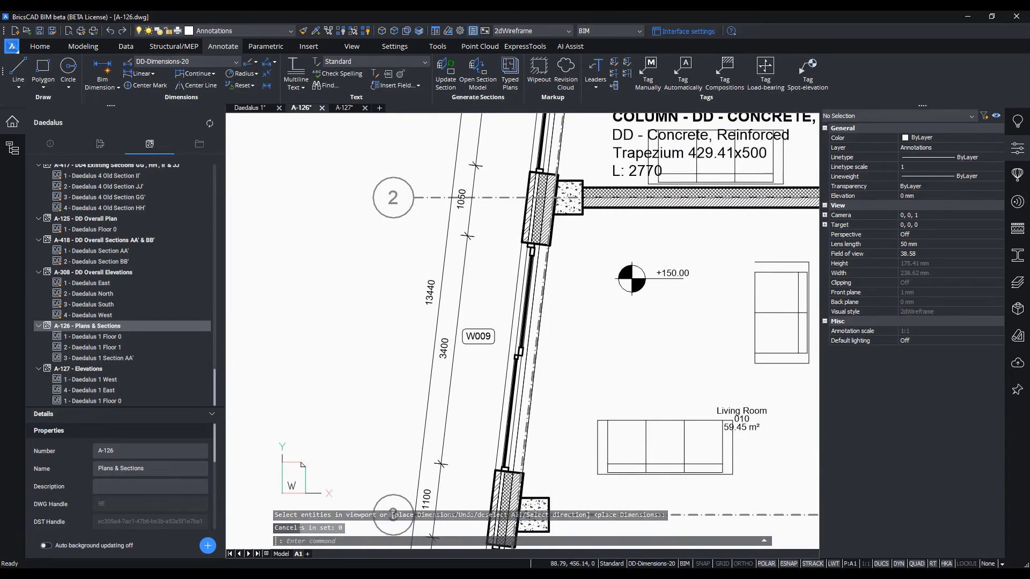
scroll(522, 332, "down", 5)
scroll(522, 331, "down", 1)
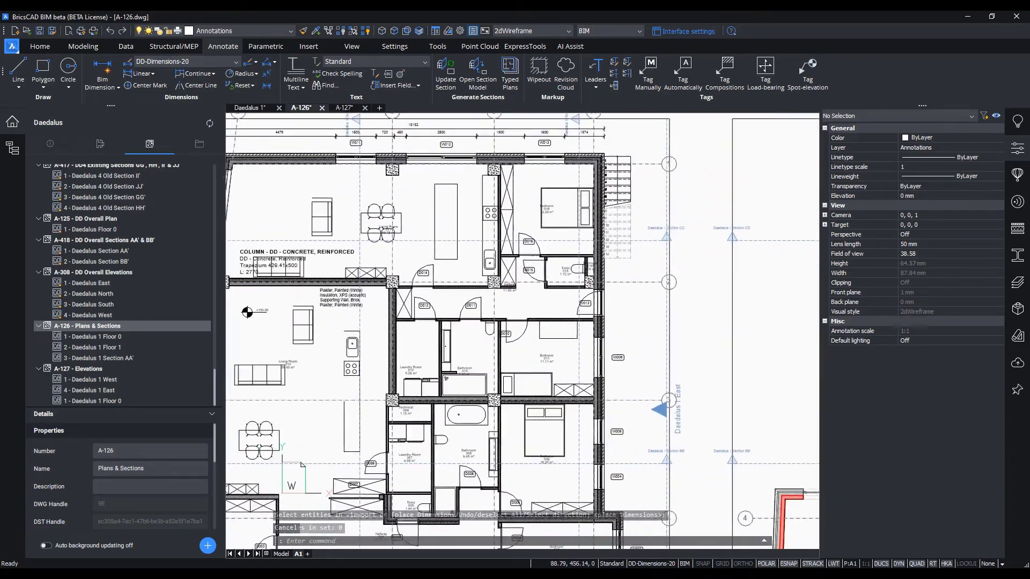
scroll(737, 161, "up", 5)
scroll(540, 332, "up", 2)
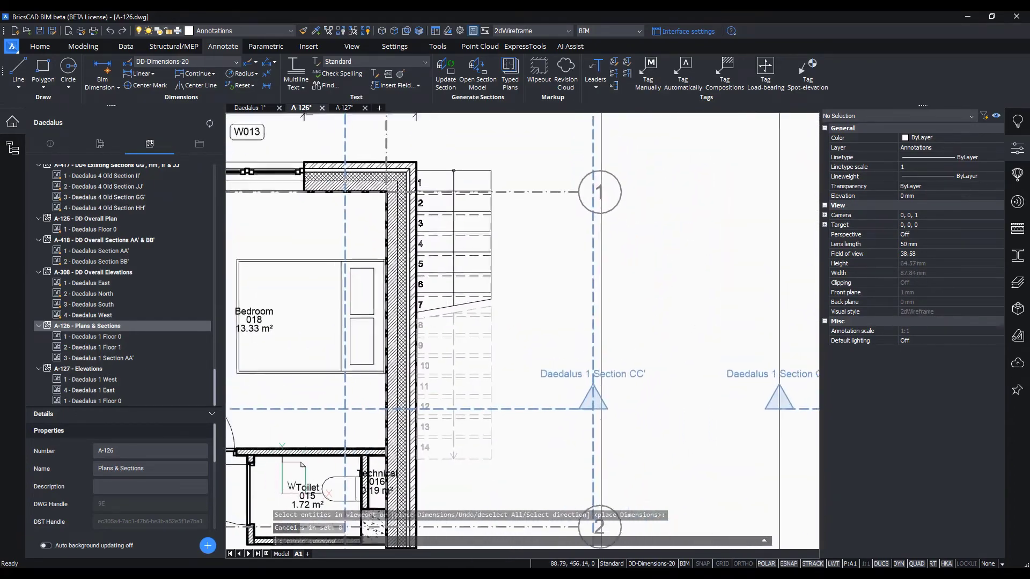
left_click(1019, 283)
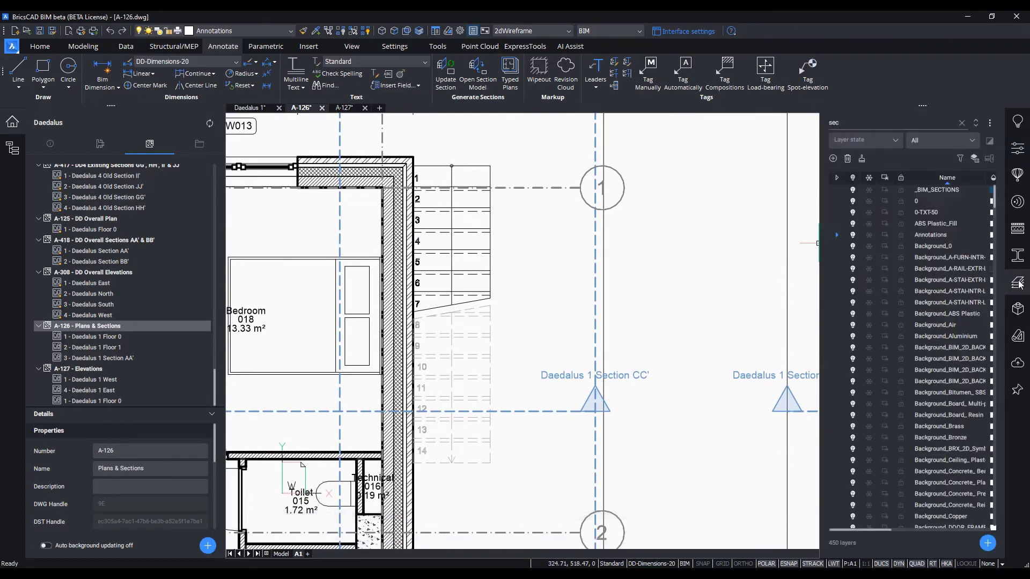
type("sec")
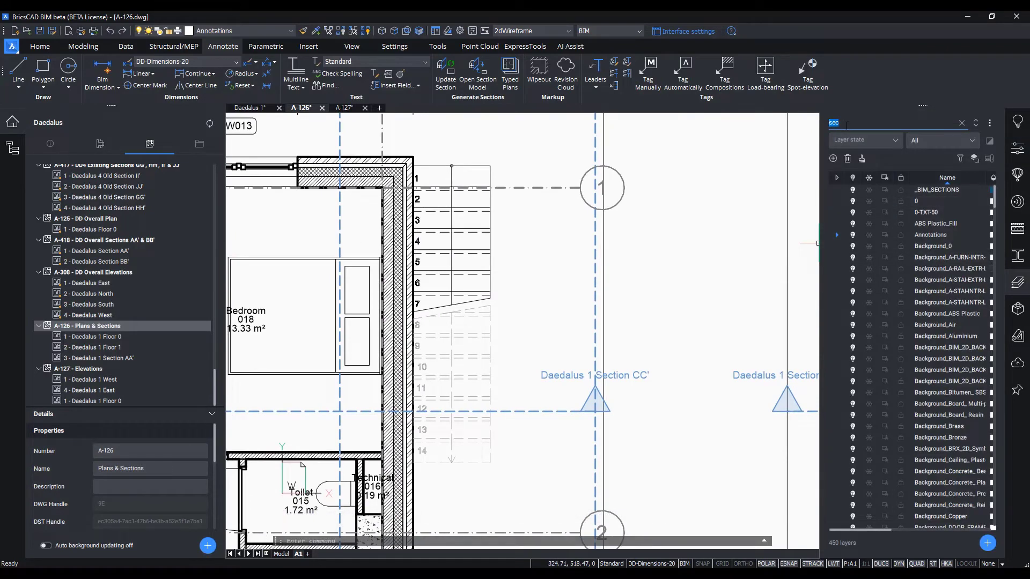
type("stair")
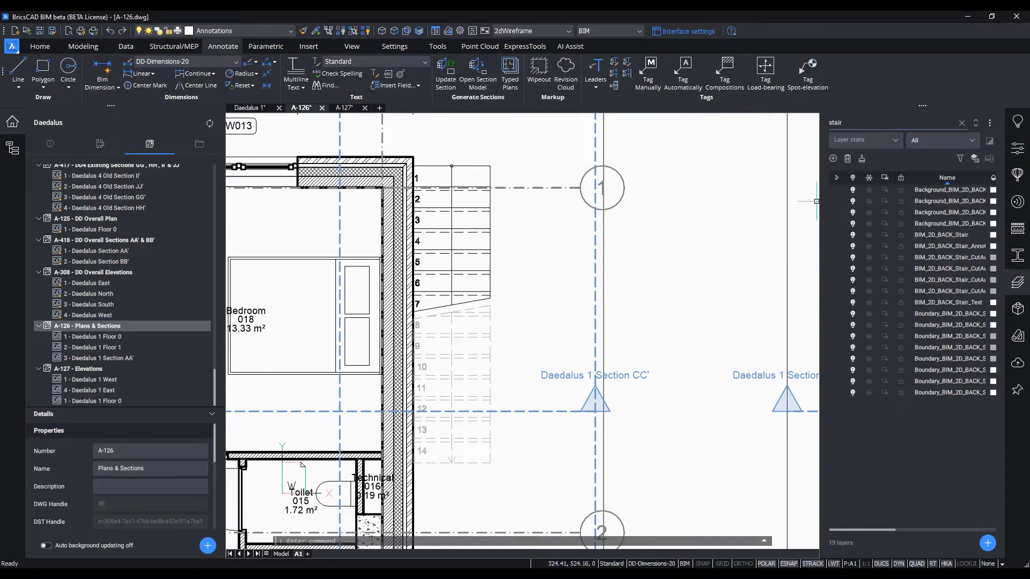
left_click_drag(817, 205, 701, 207)
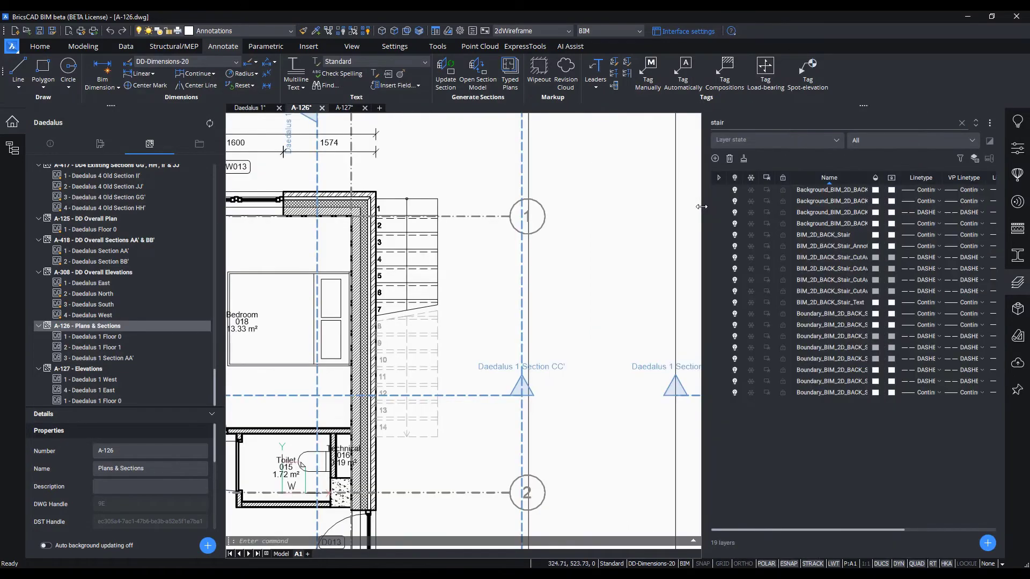
left_click_drag(870, 178, 941, 178)
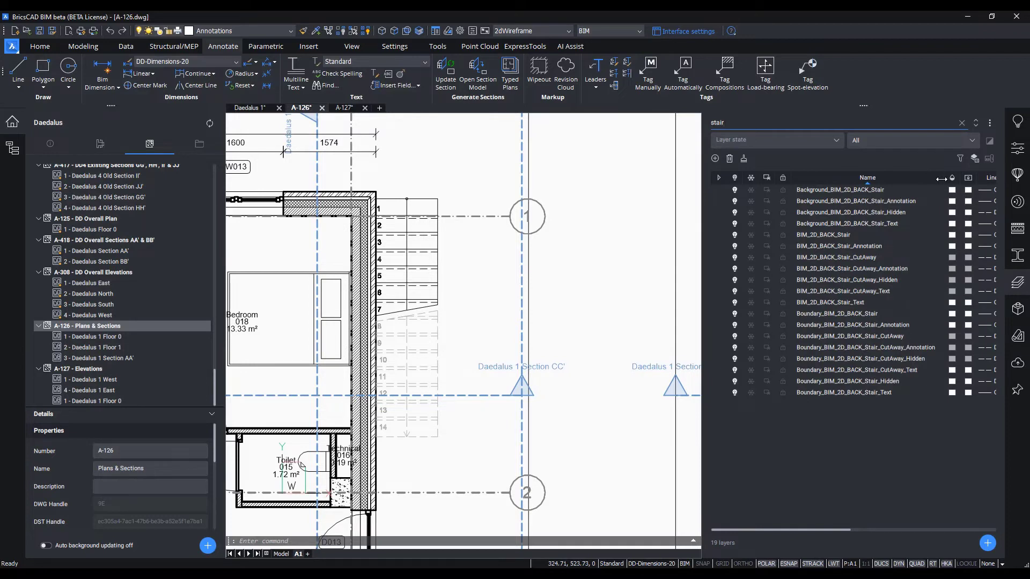
Freeze the four stair layers ending in "_Hidden": the Background, CutAway, Boundary and Boundary CutAway ones
left_click(893, 213)
left_click(888, 279, "ctrl")
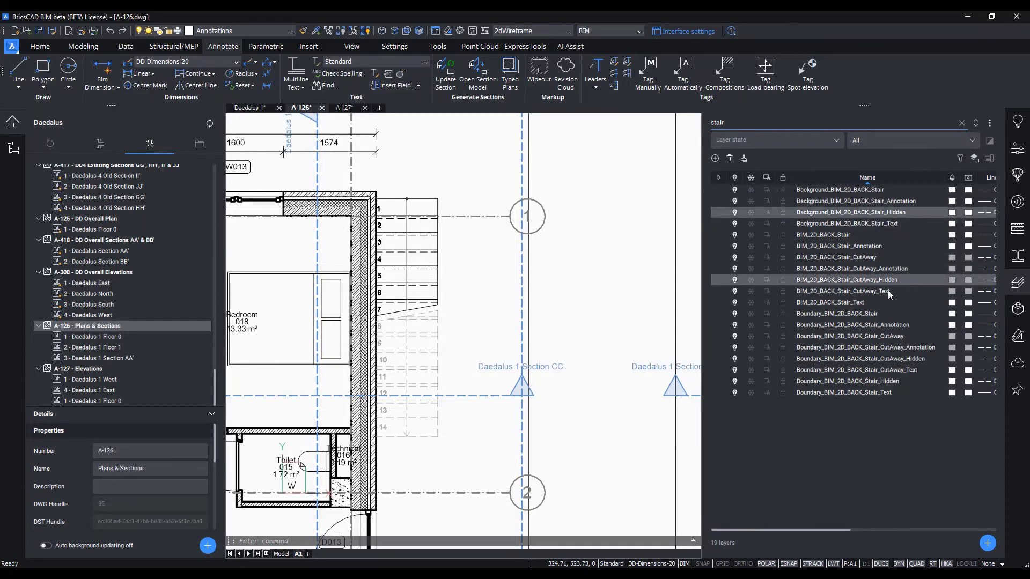
left_click(884, 381, "ctrl")
left_click(885, 359, "ctrl")
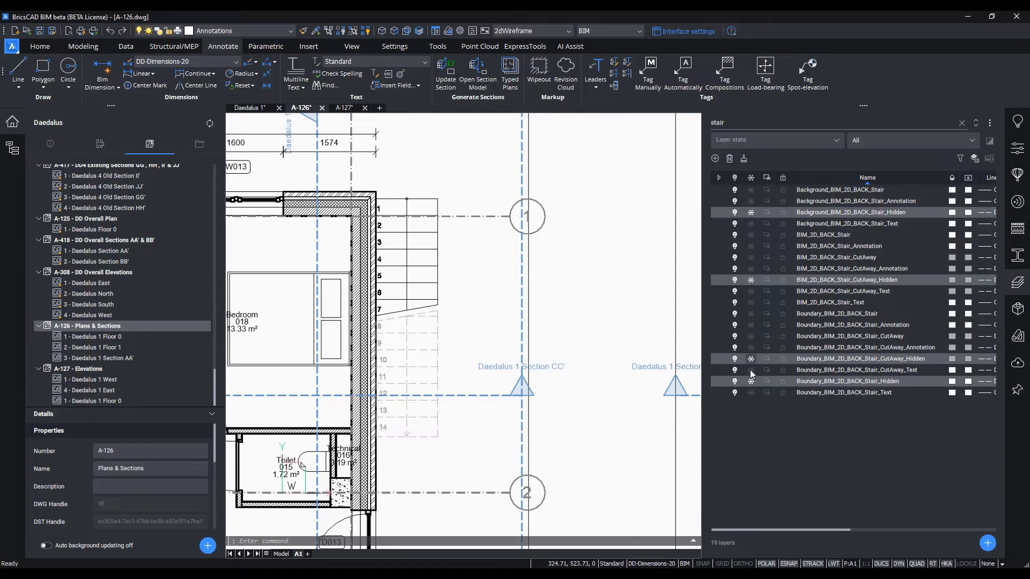
Set color index 194 on the Background and BIM_2D_BACK_Stair layers, including their Annotation and Text variants but not the Hidden or CutAway ones
left_click(845, 302)
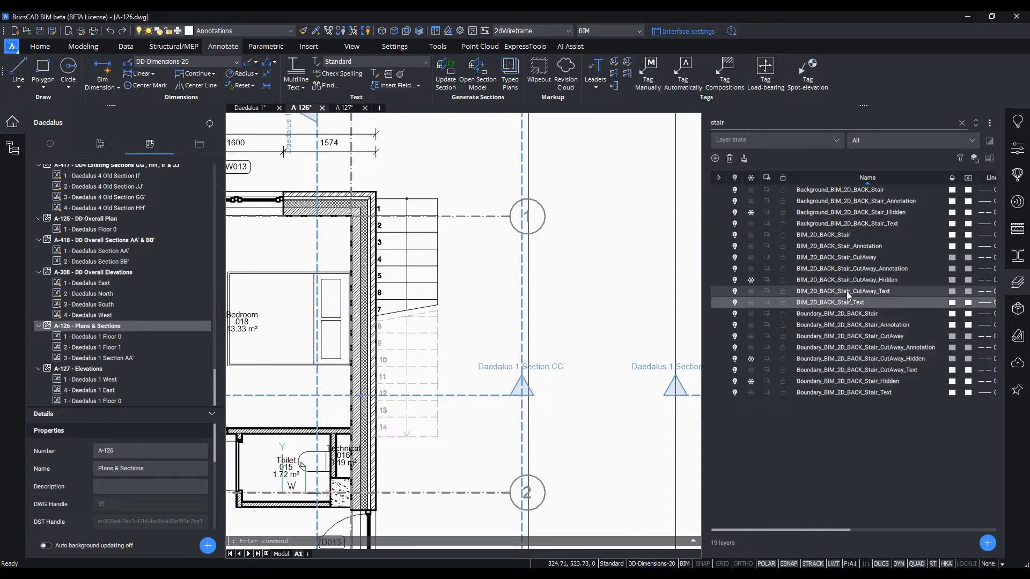
left_click(848, 246, "ctrl")
left_click(847, 234, "ctrl")
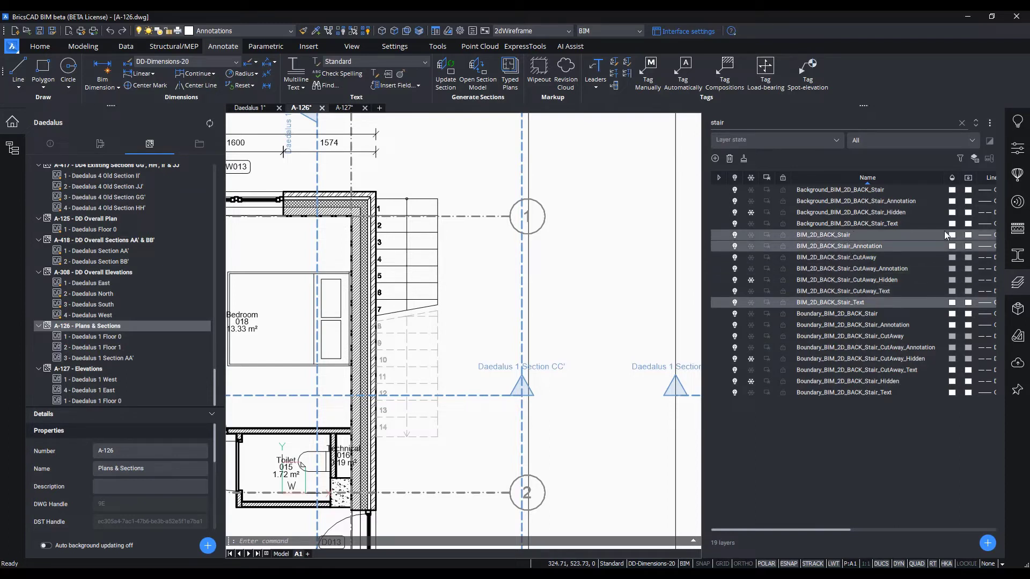
left_click(852, 223, "ctrl")
left_click(850, 202, "ctrl")
left_click(850, 191, "ctrl")
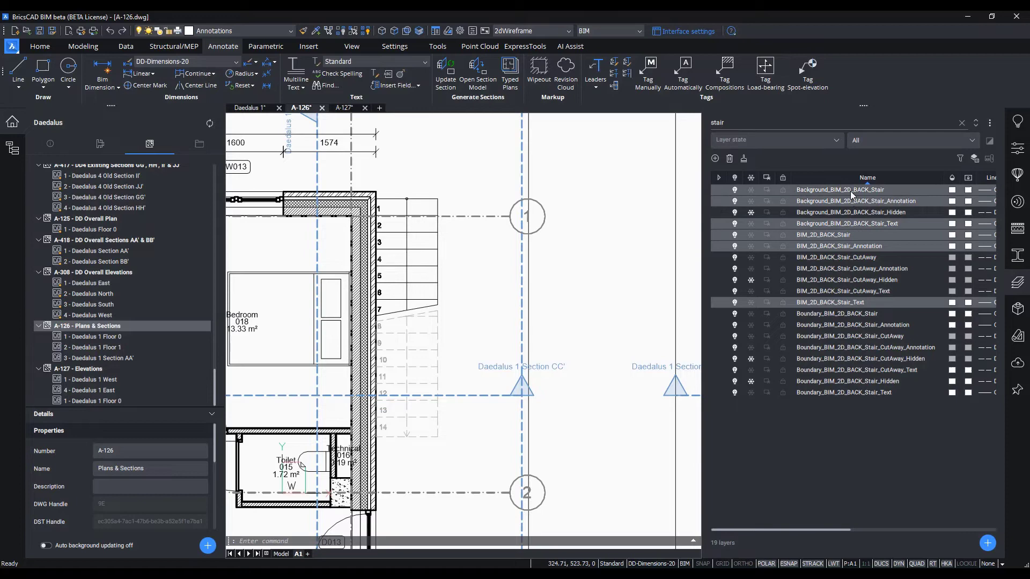
left_click(951, 190)
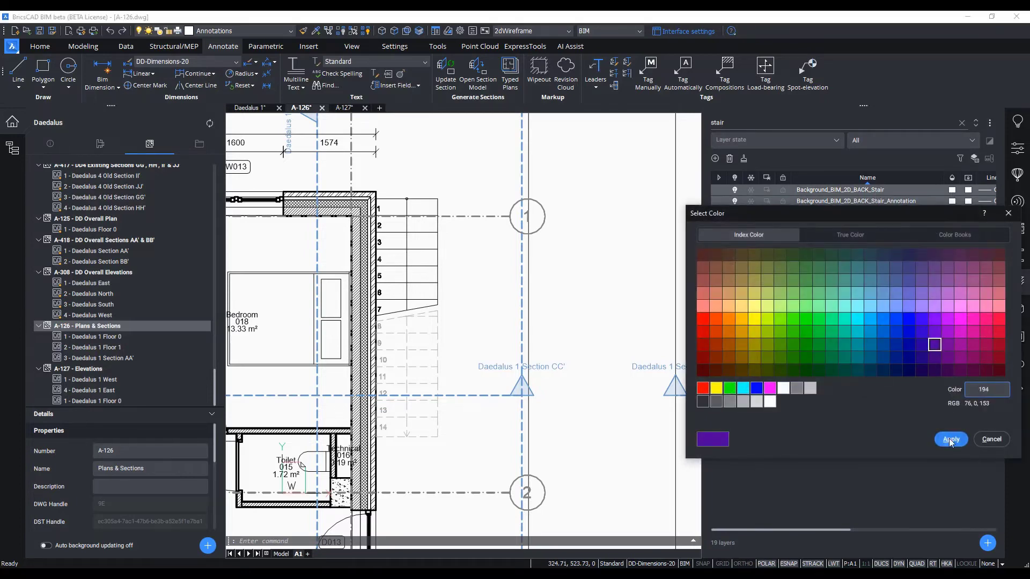
left_click(949, 439)
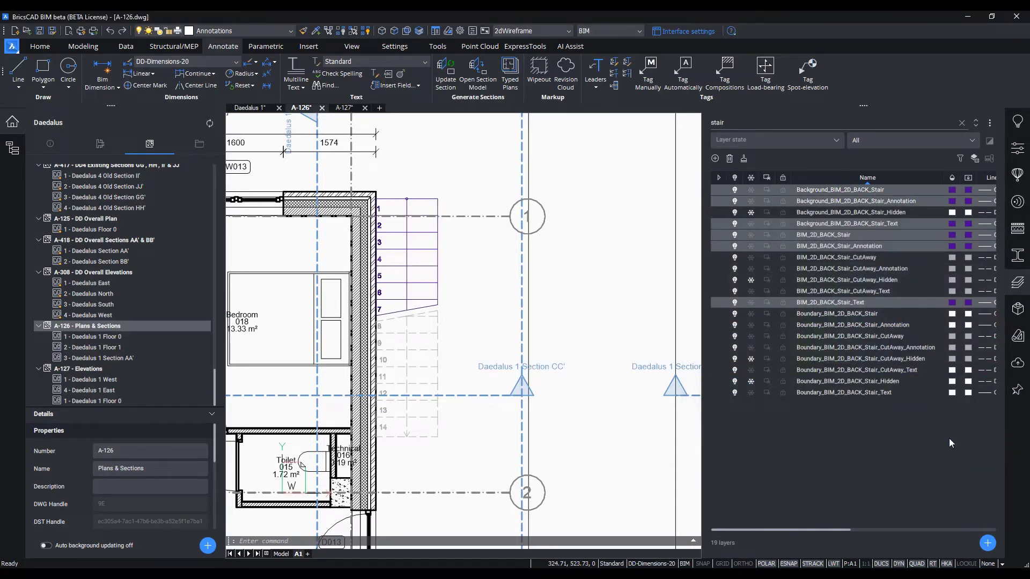
Set color index 136 on the four BIM_2D_BACK_Stair_CutAway layers and the Boundary CutAway, CutAway_Annotation and CutAway_Hidden layers, and close the layer list
left_click_drag(901, 358, 888, 256)
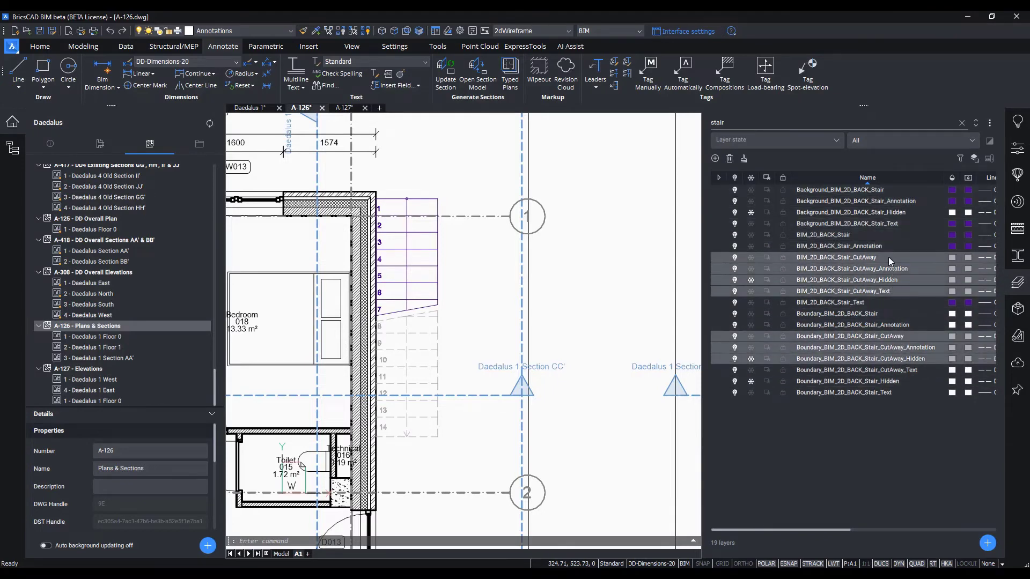
left_click(952, 258)
left_click(863, 360)
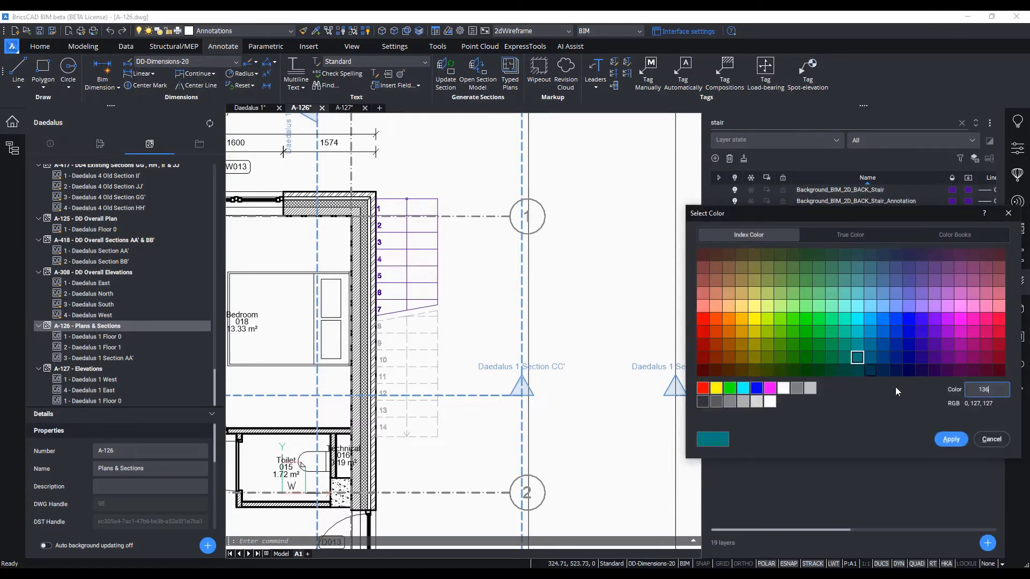
left_click(950, 439)
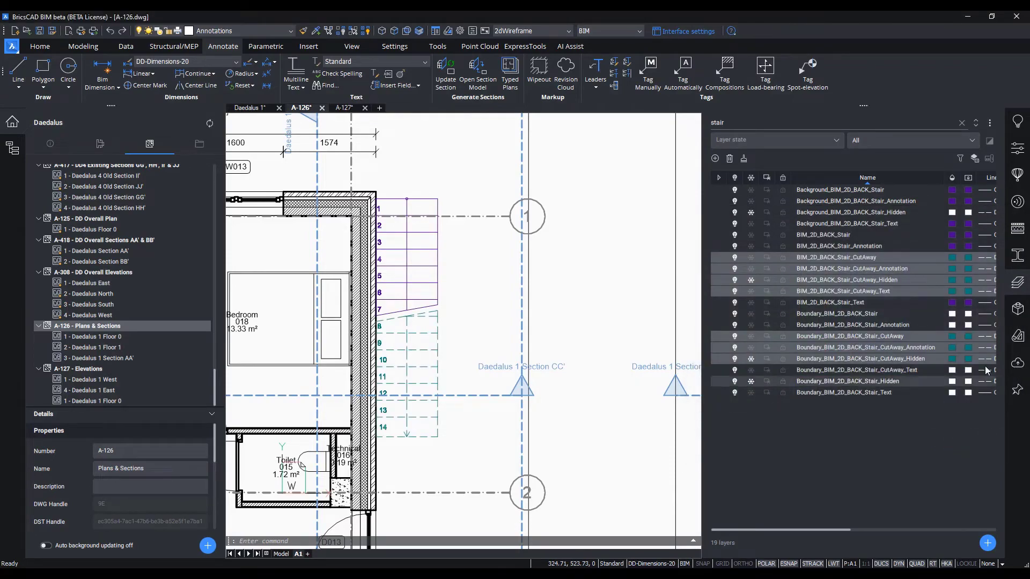
left_click(1017, 283)
scroll(830, 356, "down", 8)
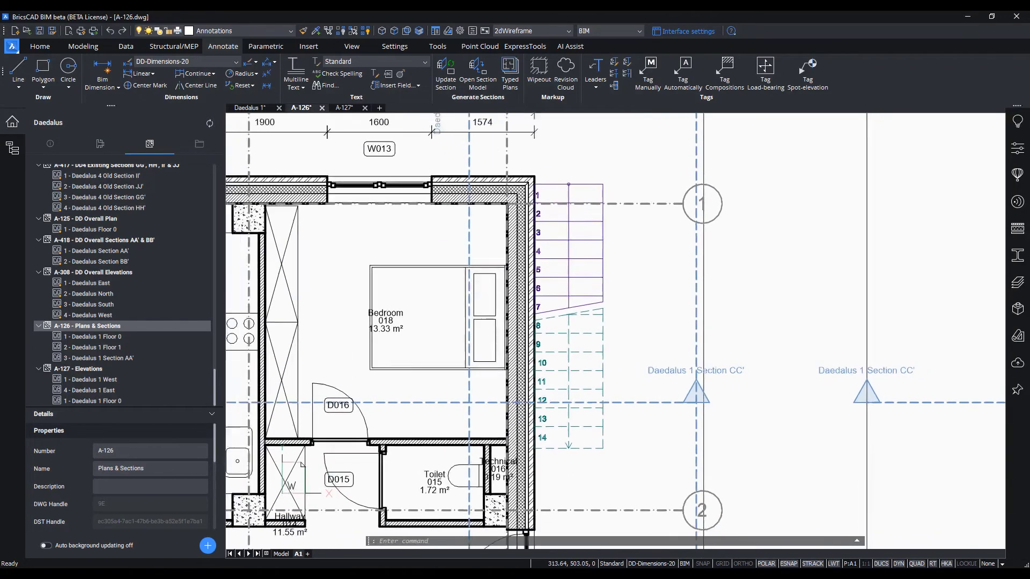
middle_click_drag(830, 356, 941, 194)
scroll(803, 345, "down", 3)
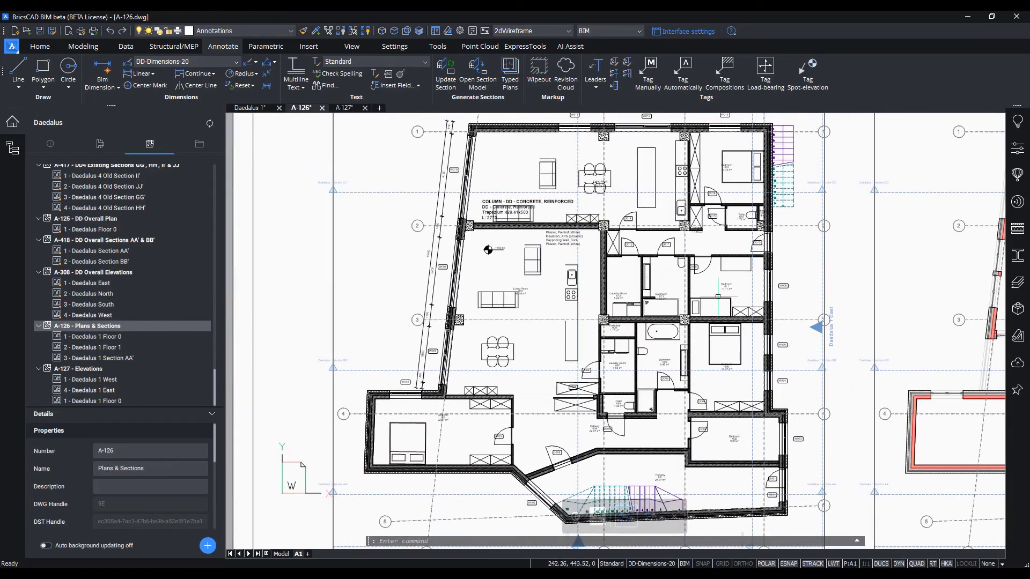
In sheet A-127, raise the lower edge of the Daedalus 1 East elevation viewport to the base of the building
left_click(343, 107)
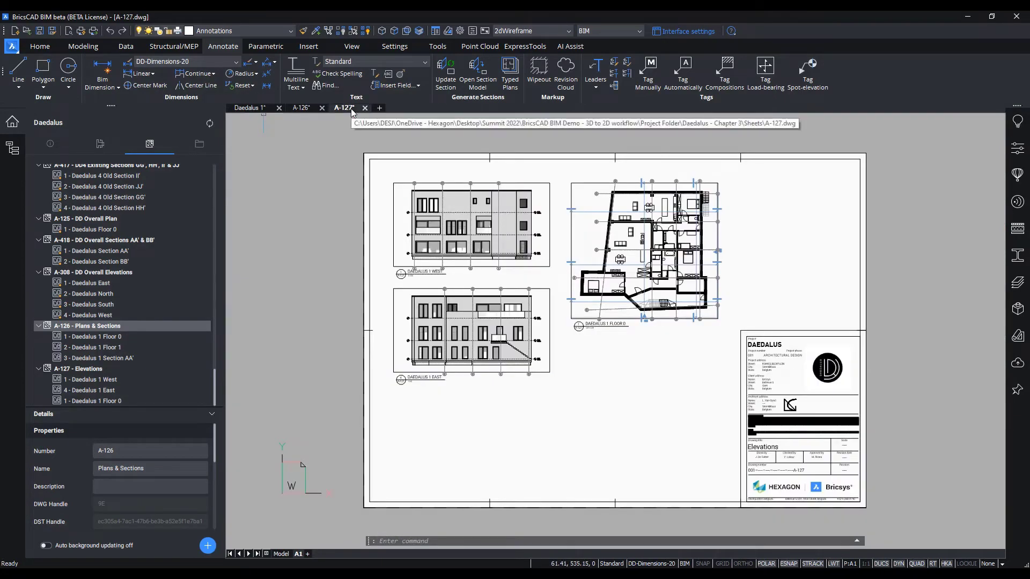
scroll(357, 354, "up", 3)
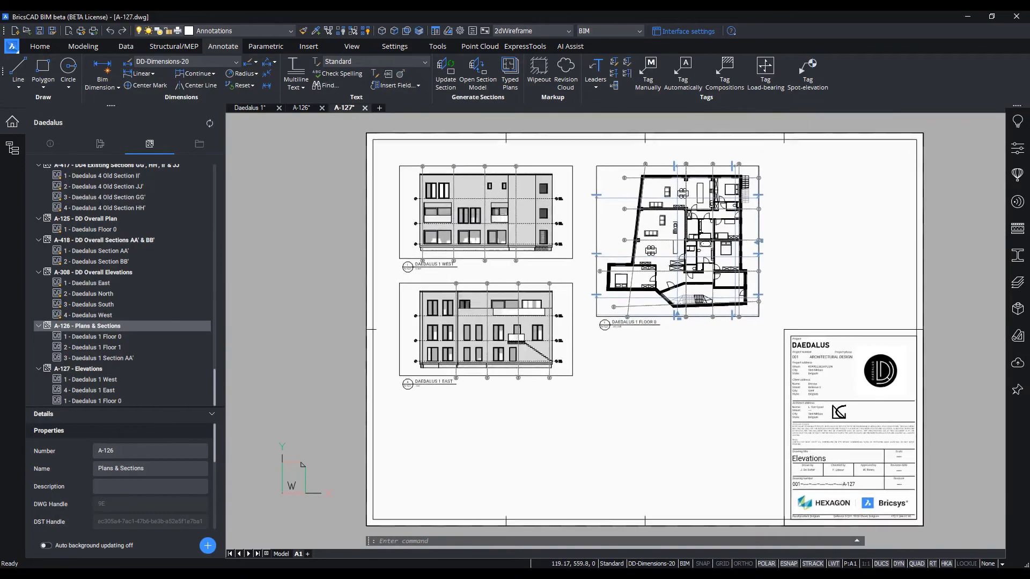
scroll(482, 355, "up", 6)
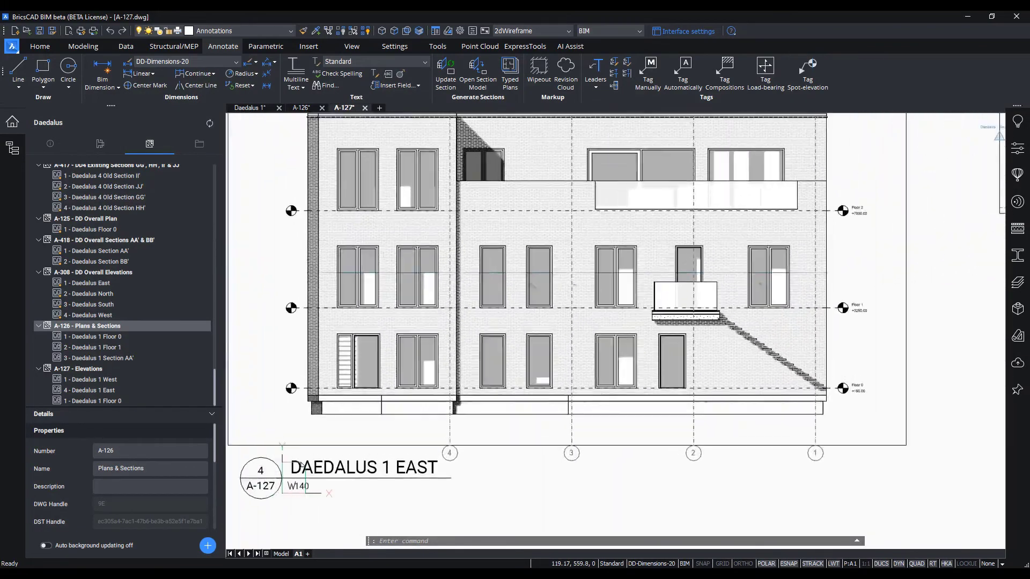
scroll(564, 328, "up", 1)
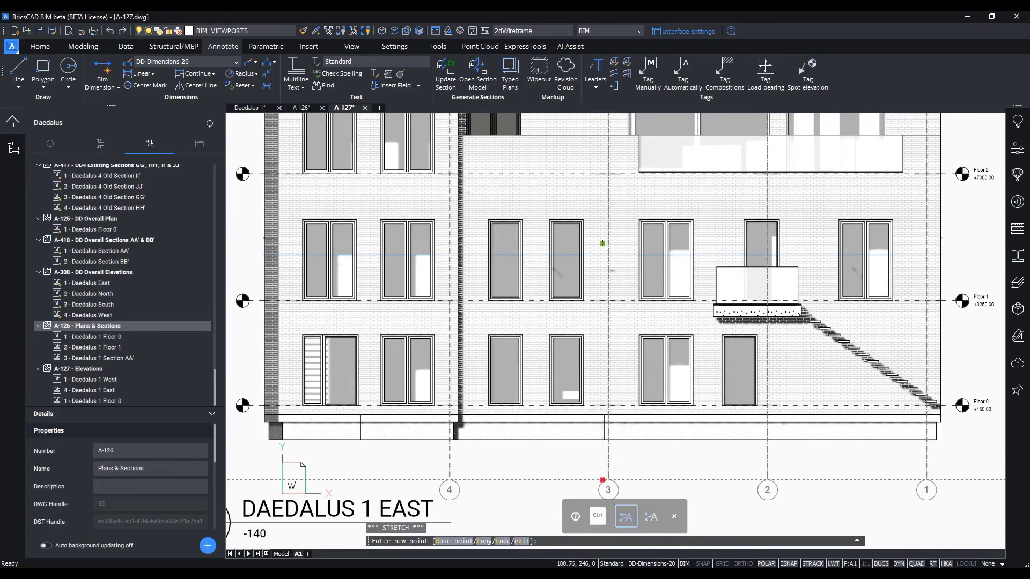
left_click_drag(601, 480, 603, 414)
Raise the lower edge of the Daedalus 1 West elevation viewport to the base of the façade
scroll(603, 413, "down", 1)
middle_click_drag(603, 177, 603, 547)
middle_click_drag(617, 277, 616, 322)
scroll(617, 321, "up", 1)
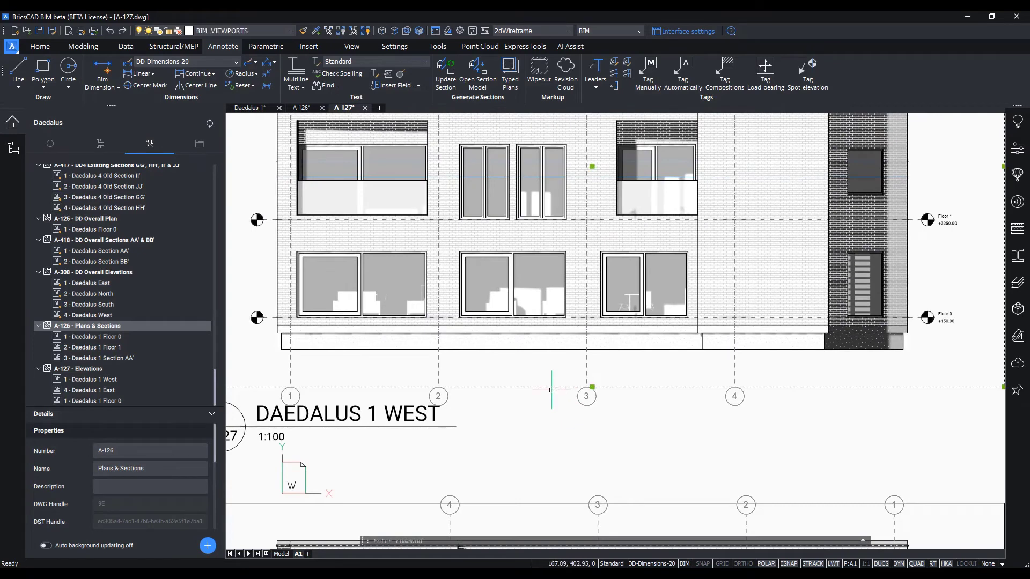
left_click(593, 386)
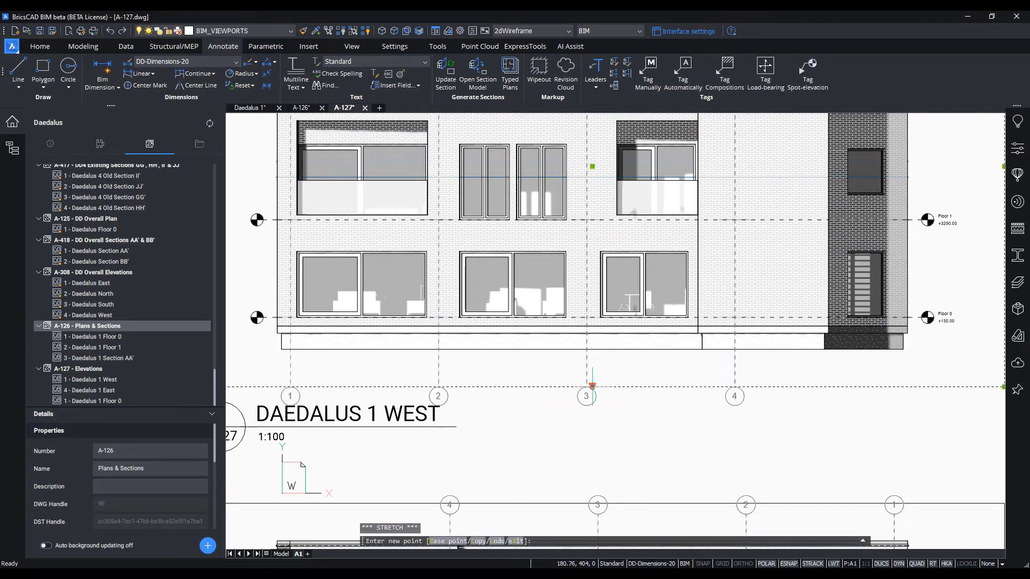
left_click(592, 326)
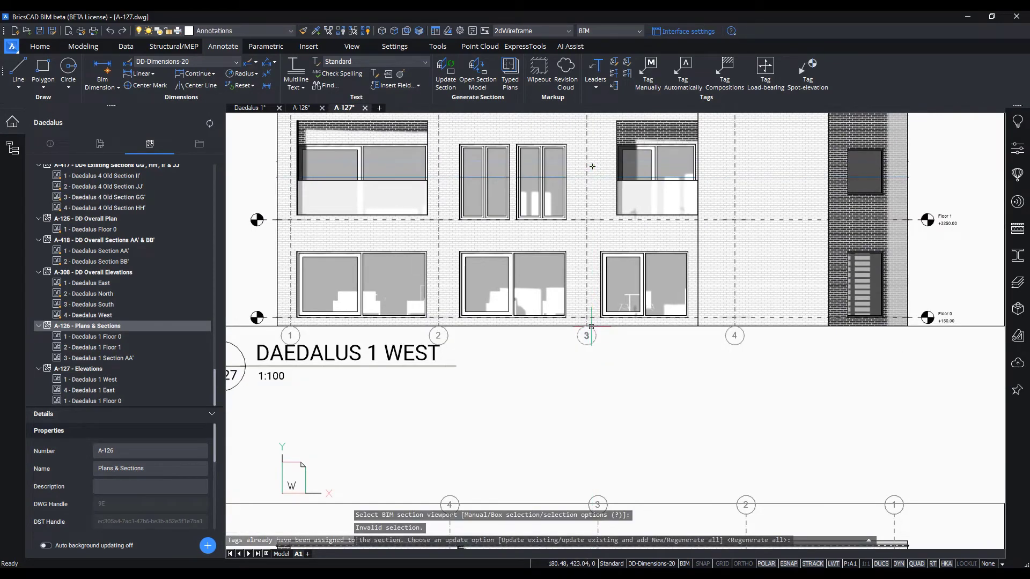
Examine the title block and the overall layout of the Elevations sheet
scroll(608, 345, "down", 5)
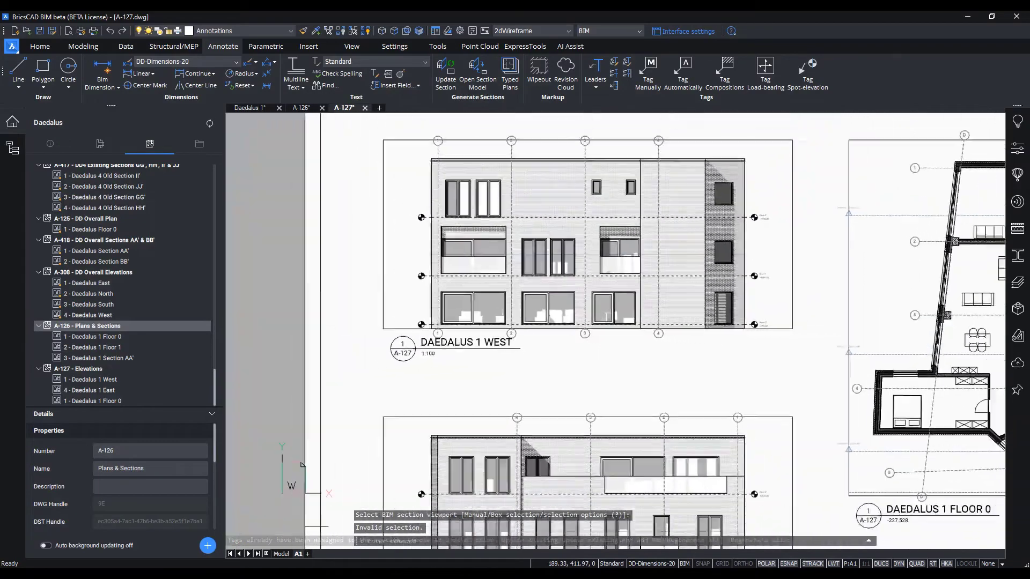
scroll(503, 333, "down", 1)
middle_click_drag(542, 316, 397, 210)
scroll(933, 440, "up", 4)
middle_click_drag(933, 440, 619, 362)
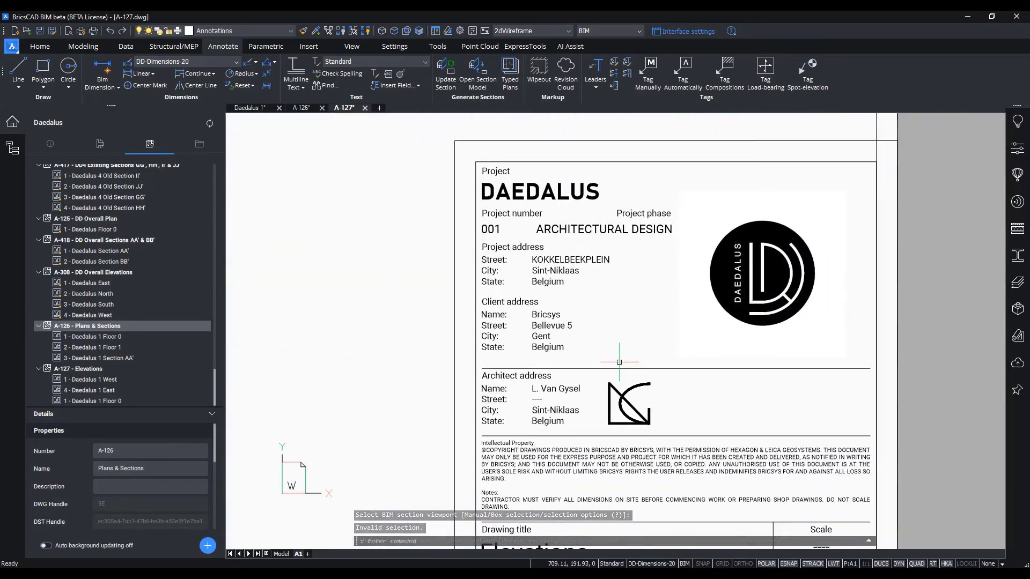
scroll(805, 335, "down", 2)
scroll(619, 364, "down", 4)
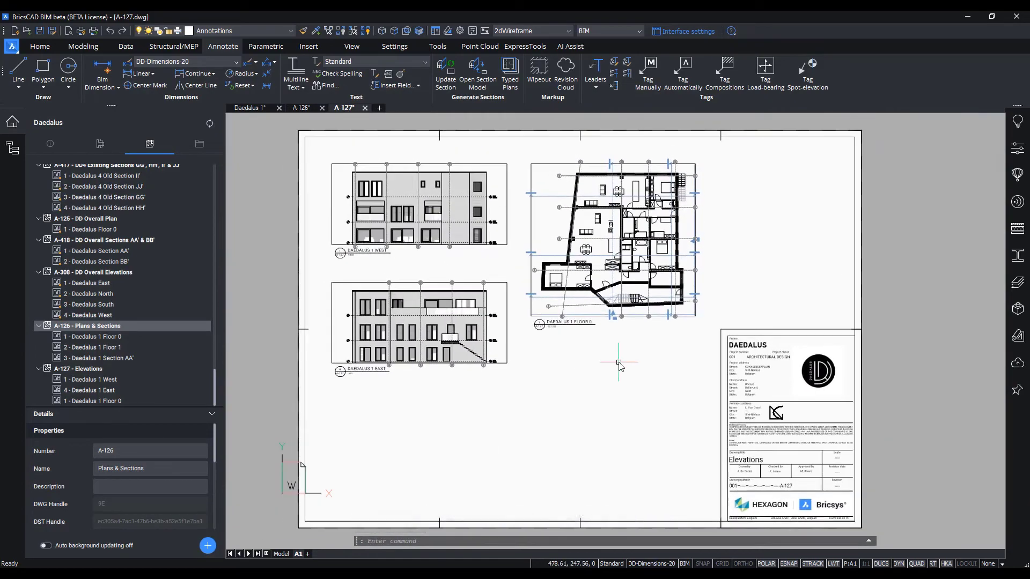
Preview the A-127 layout as an A1 PDF print in the external viewer, and close the print setup without printing
key("ctrl+p")
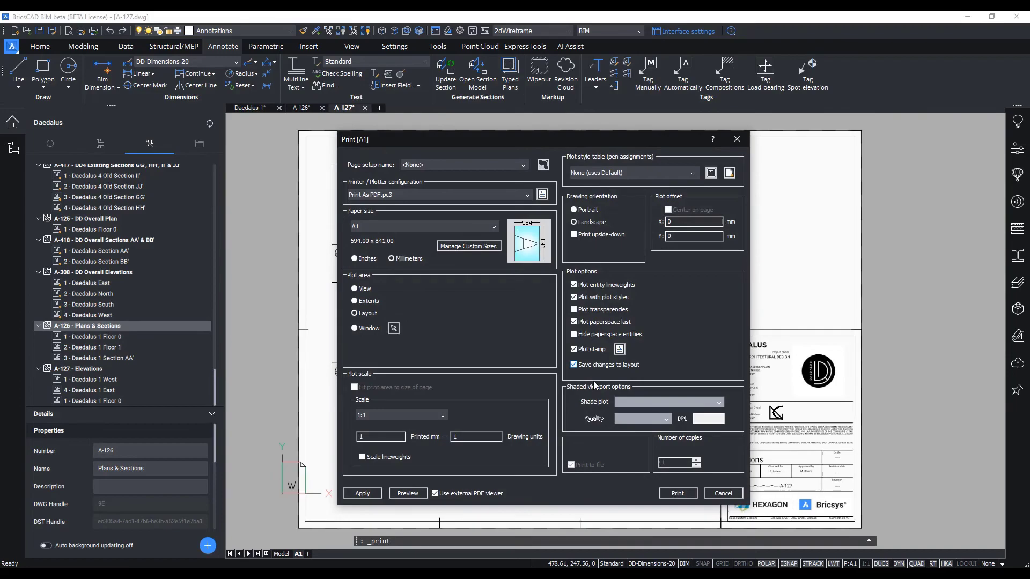
left_click(422, 494)
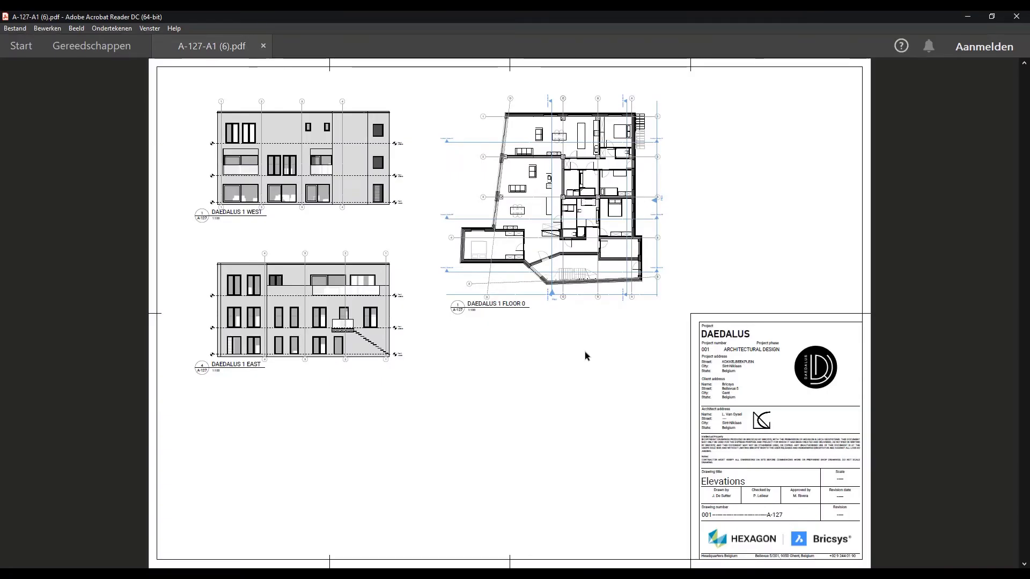
left_click(608, 576)
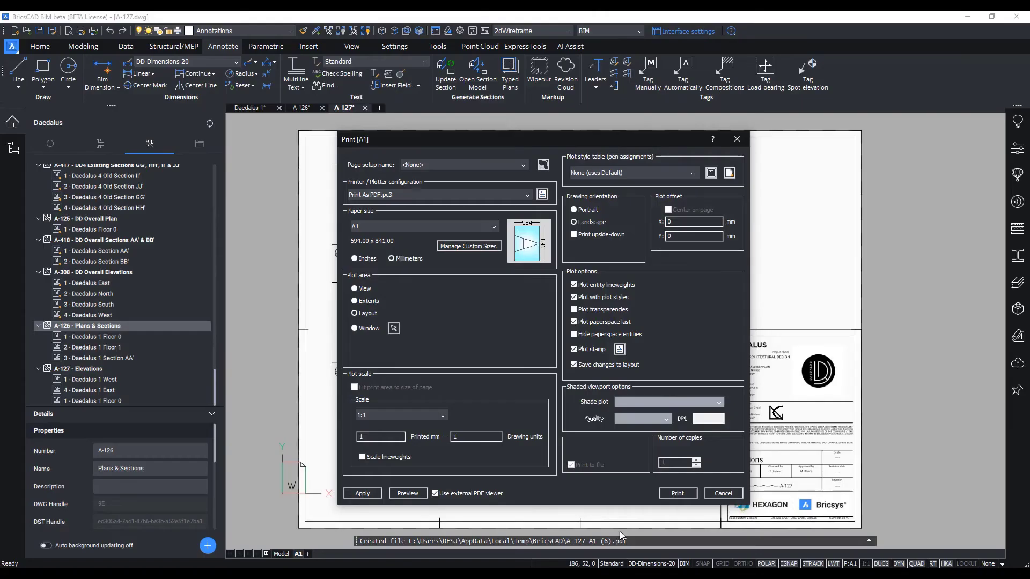
left_click(736, 139)
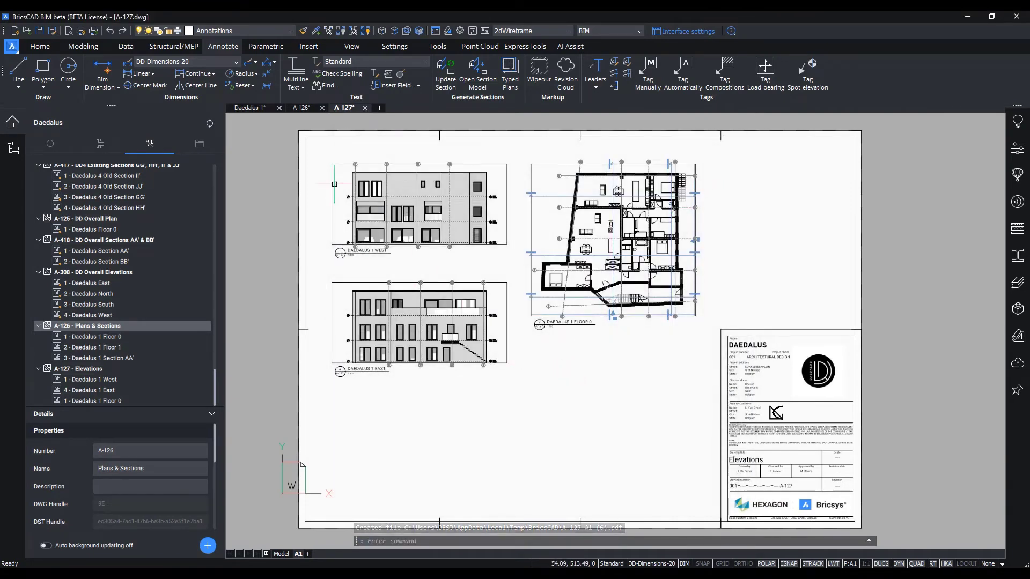
Switch to the Daedalus 1 model, set its visual style to Bim and turn on Render Composition
left_click(249, 108)
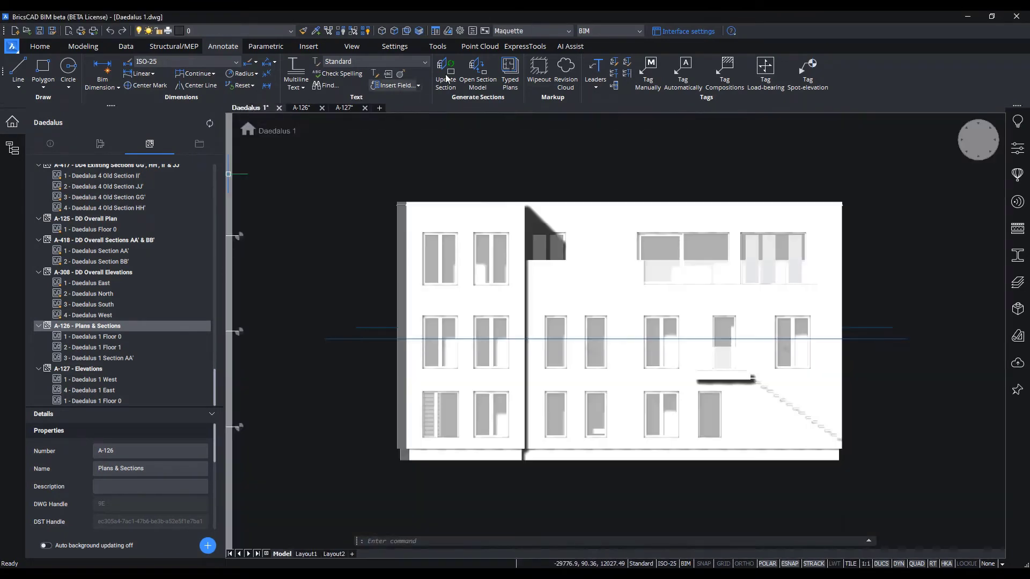
left_click(565, 34)
left_click(544, 66)
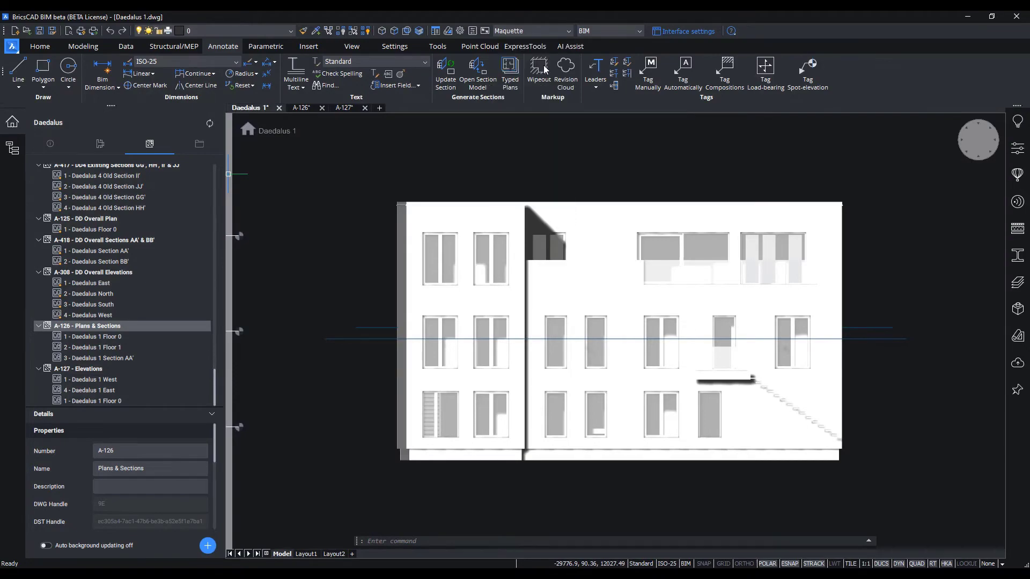
left_click(42, 48)
left_click(713, 73)
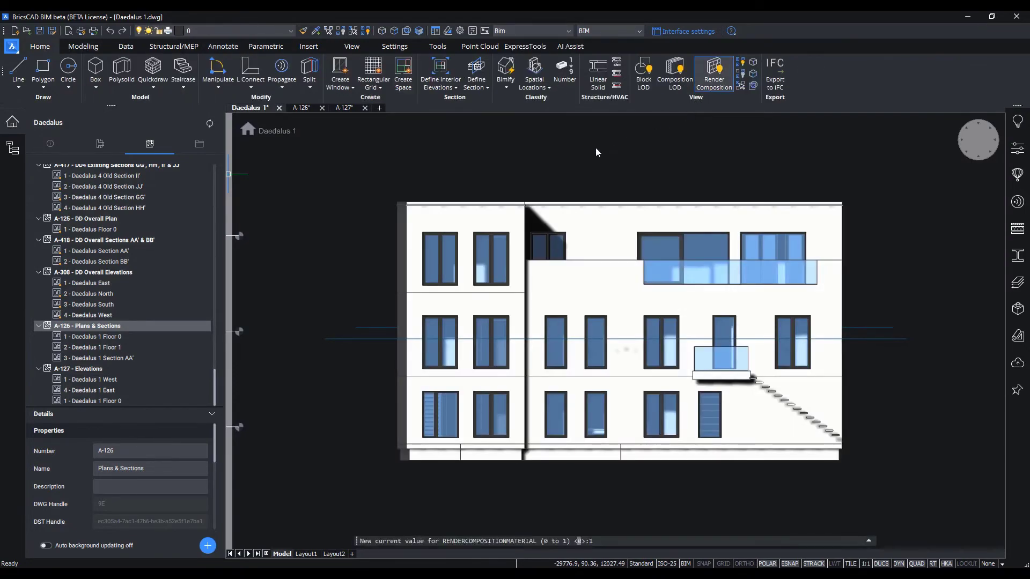
Show the model in an isometric view and turn on clip display for the ground-floor section plane
middle_click_drag(592, 149, 549, 293, "shift")
double_click(410, 425)
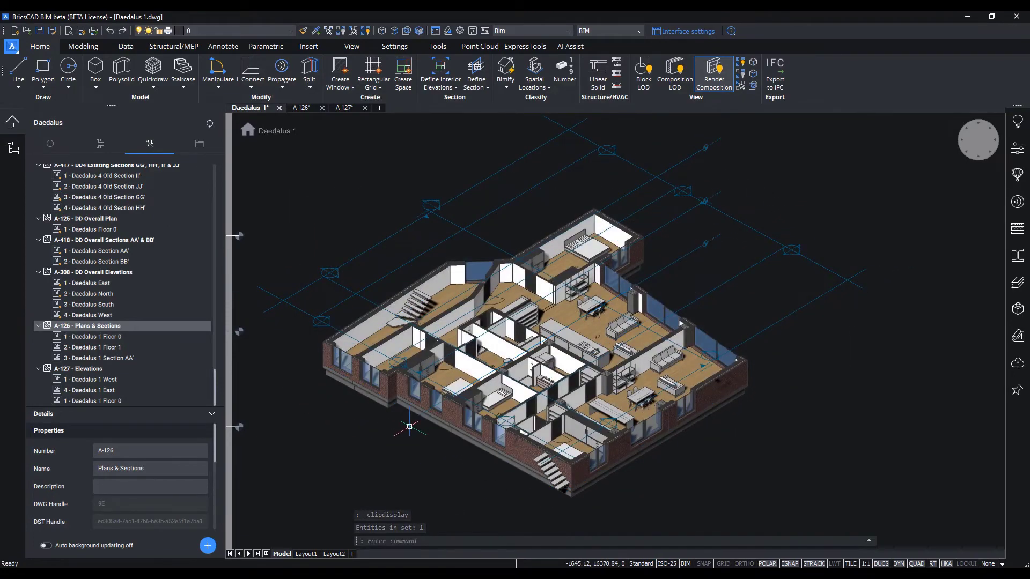
scroll(423, 425, "up", 3)
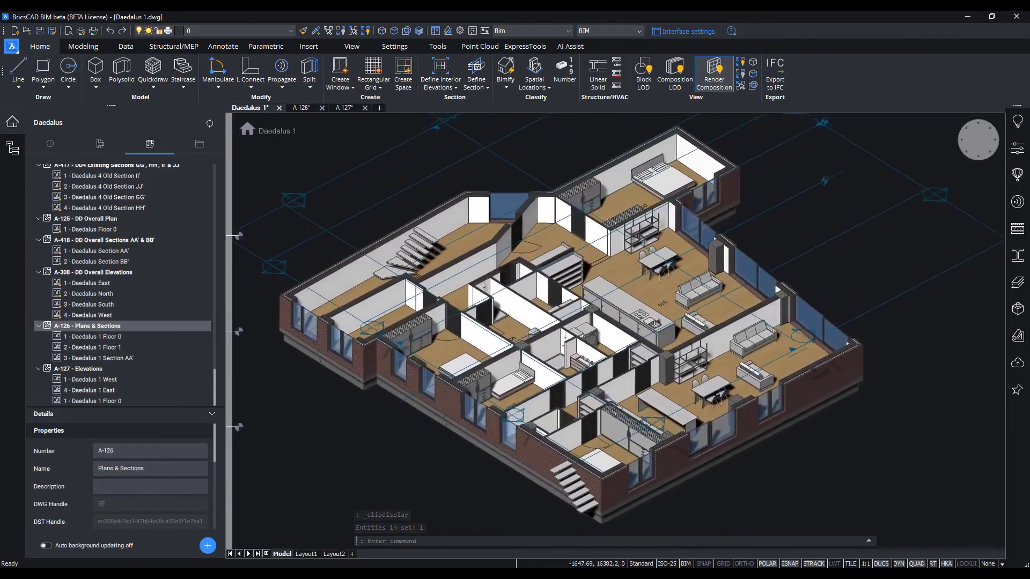
scroll(496, 444, "up", 2)
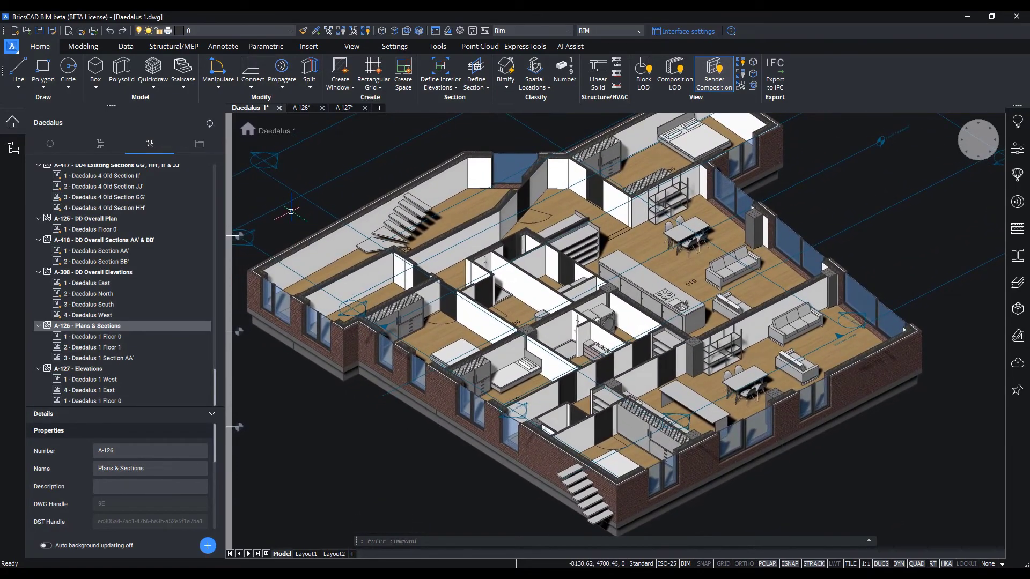
Open Window Schedule.bom from the Schedules folder of the project files
left_click(197, 145)
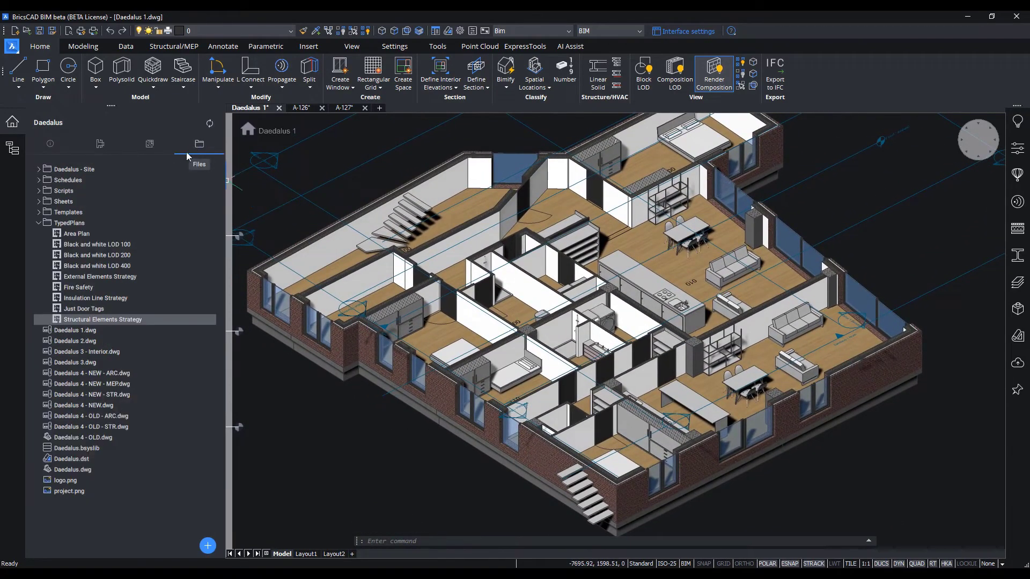
left_click(38, 180)
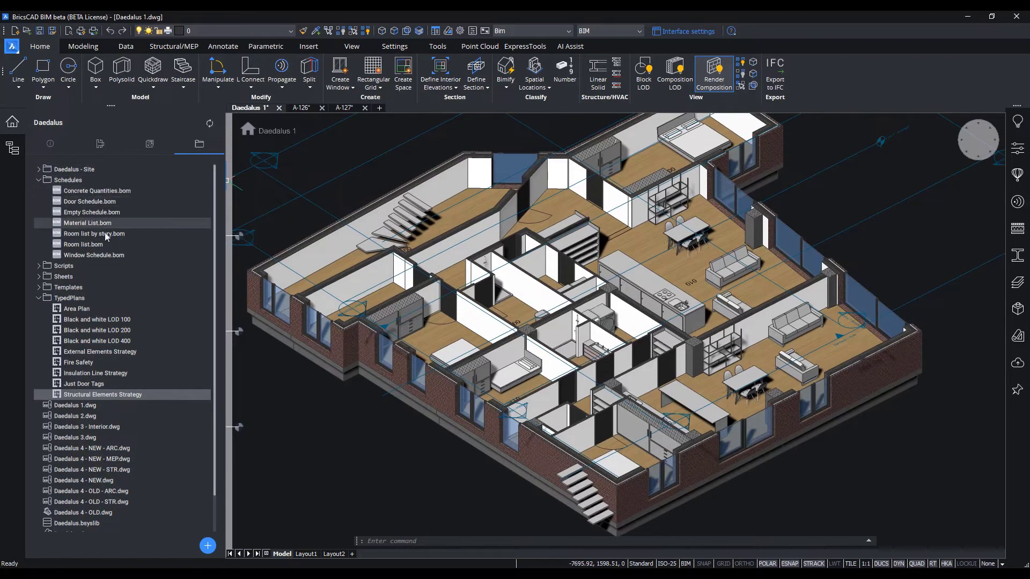
double_click(120, 255)
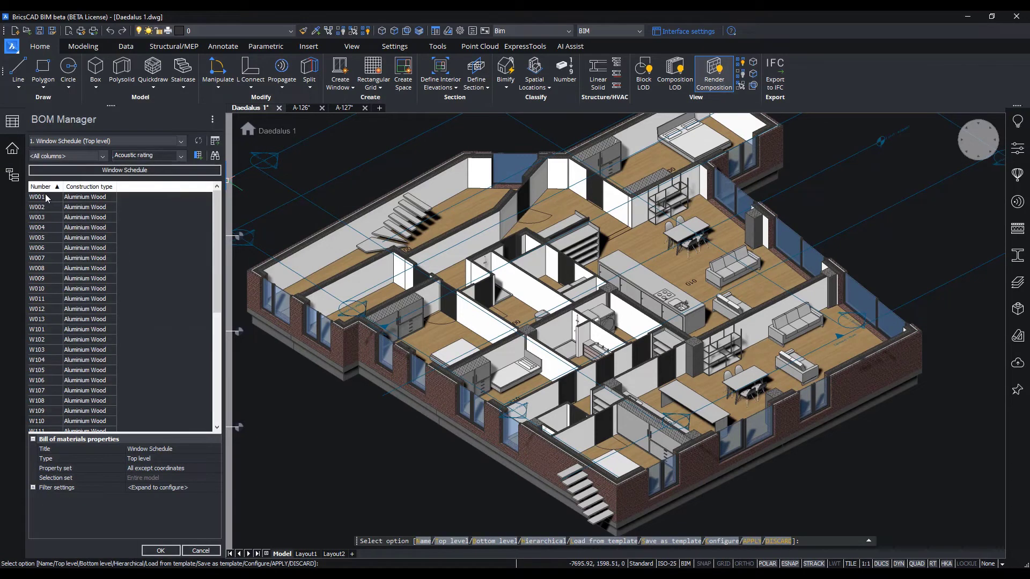
Highlight windows W001 to W008 in the model by selecting their rows in the window schedule
left_click(46, 197)
left_click(47, 269)
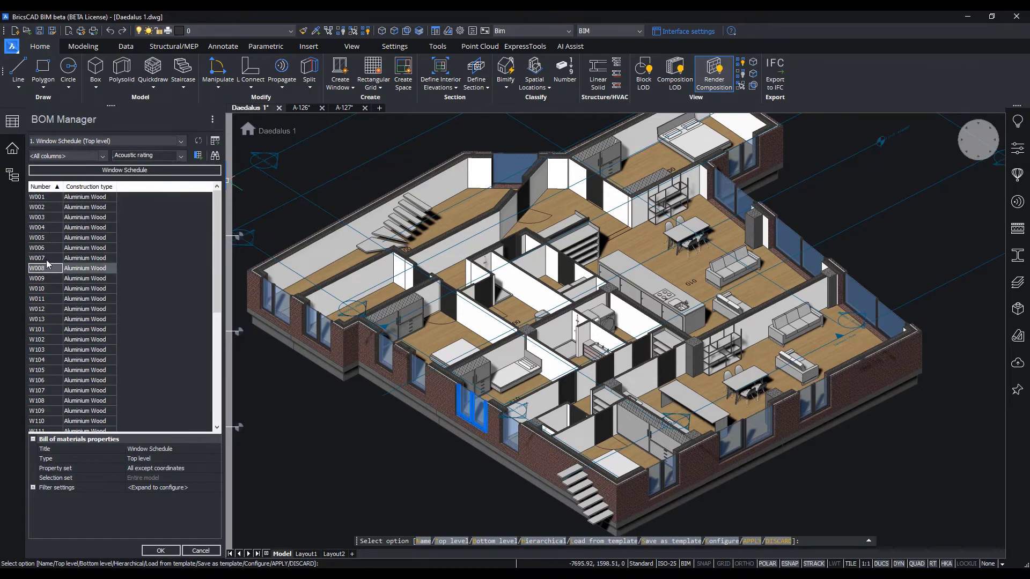
left_click_drag(47, 264, 46, 201)
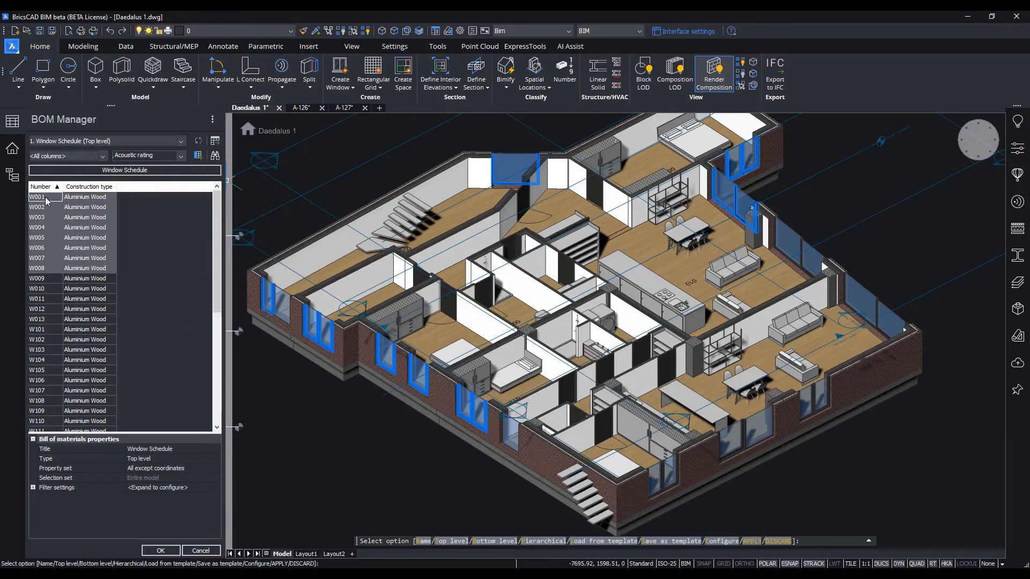
Add the height (H) and width (W) columns from the Parameters category to the window schedule
left_click(98, 156)
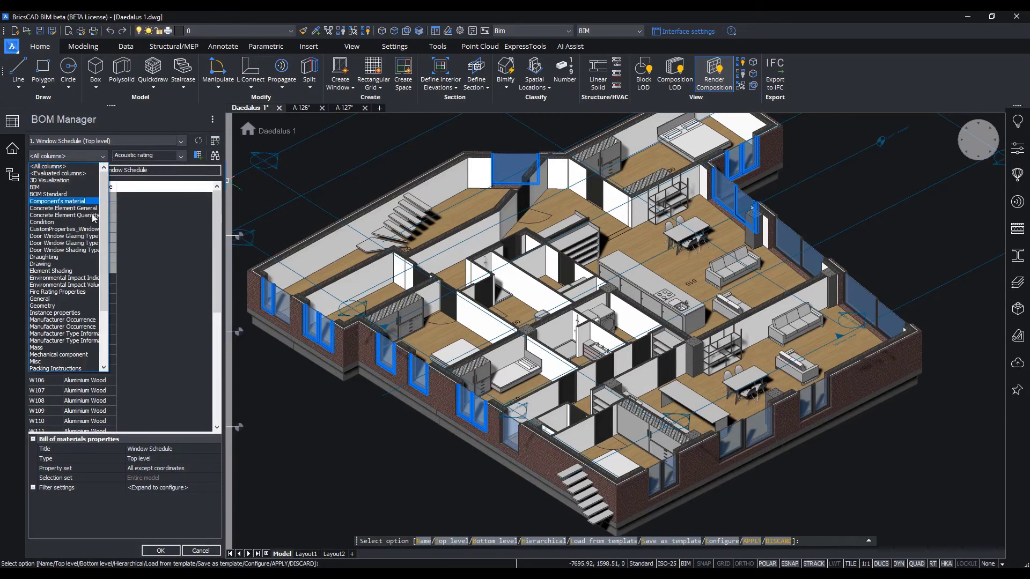
scroll(93, 217, "down", 3)
left_click(53, 312)
left_click(181, 157)
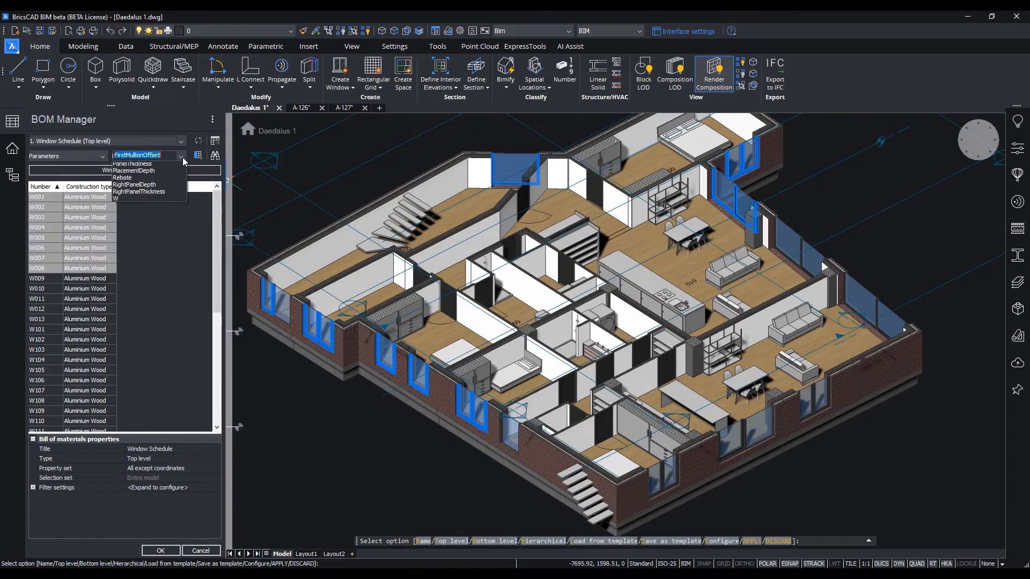
left_click(161, 185)
left_click(197, 157)
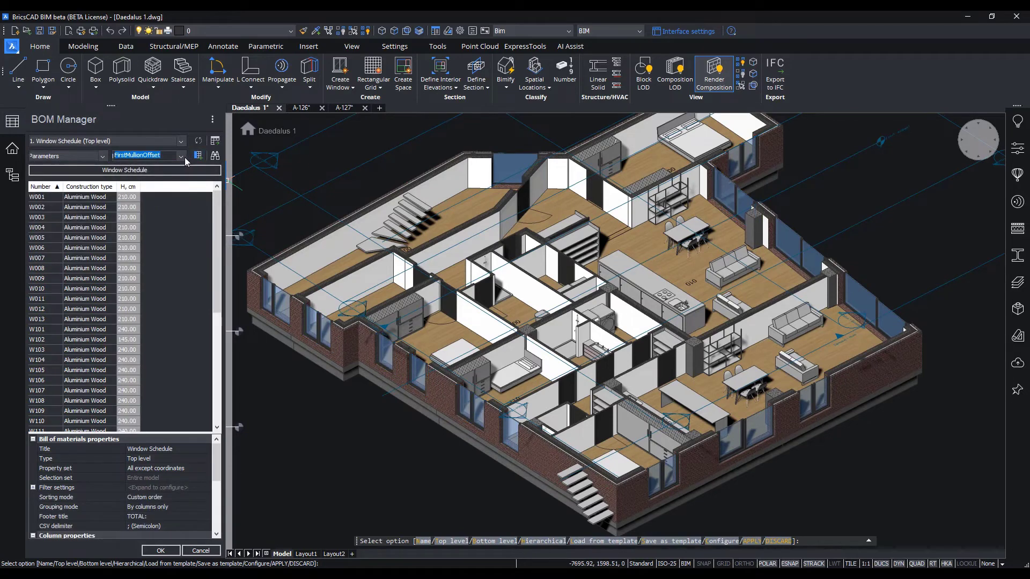
left_click(181, 157)
left_click(133, 292)
left_click(198, 156)
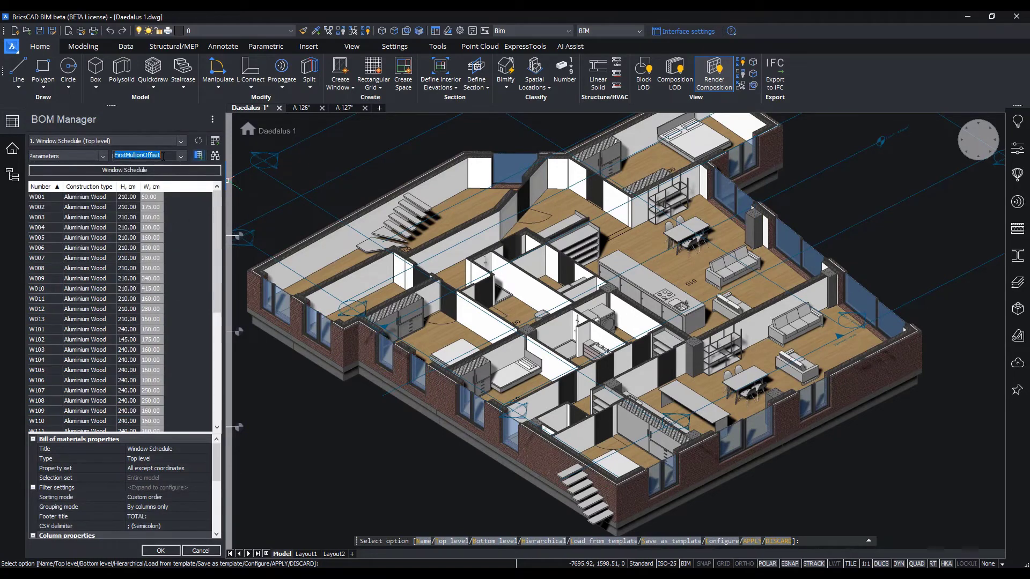
Add the Cost(EUR) column from the CustomProperties_Windows category to the window schedule
left_click(100, 156)
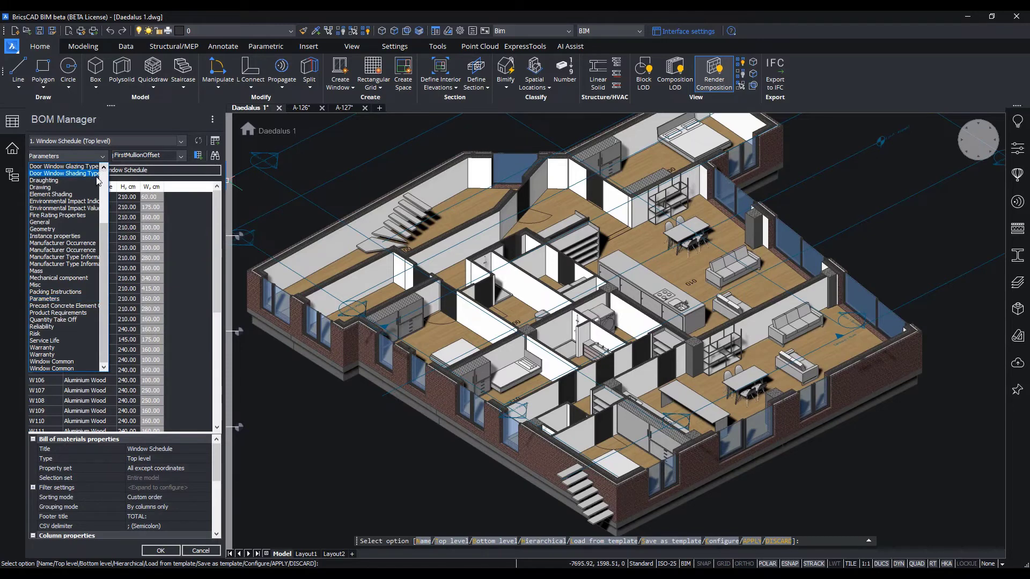
scroll(84, 207, "up", 1)
left_click(74, 173)
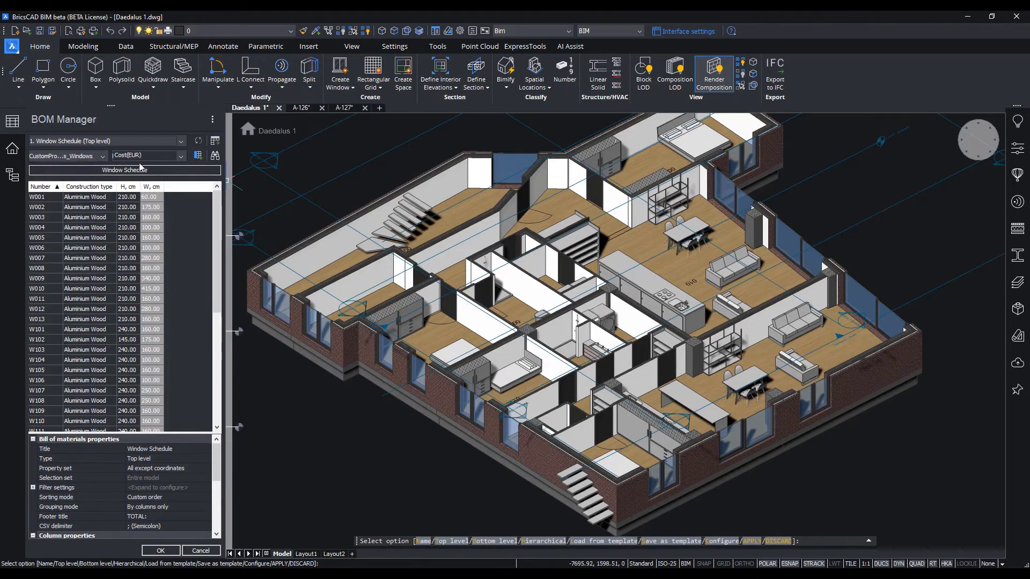
left_click(197, 156)
Add a footer total to the Cost(EUR) column and check it at the end of the schedule
right_click(184, 186)
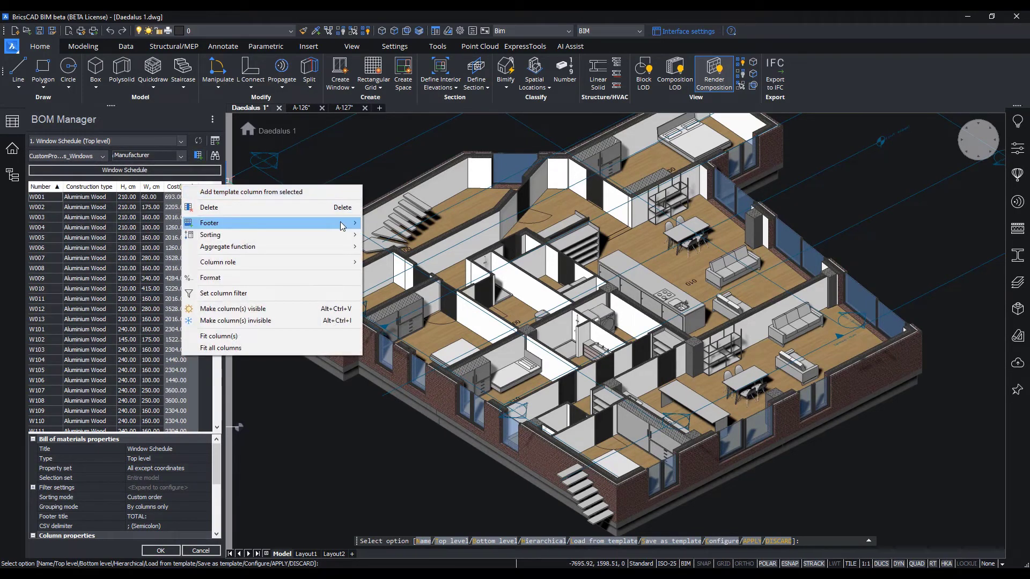
mouse_move(343, 223)
left_click(388, 238)
scroll(192, 403, "down", 7)
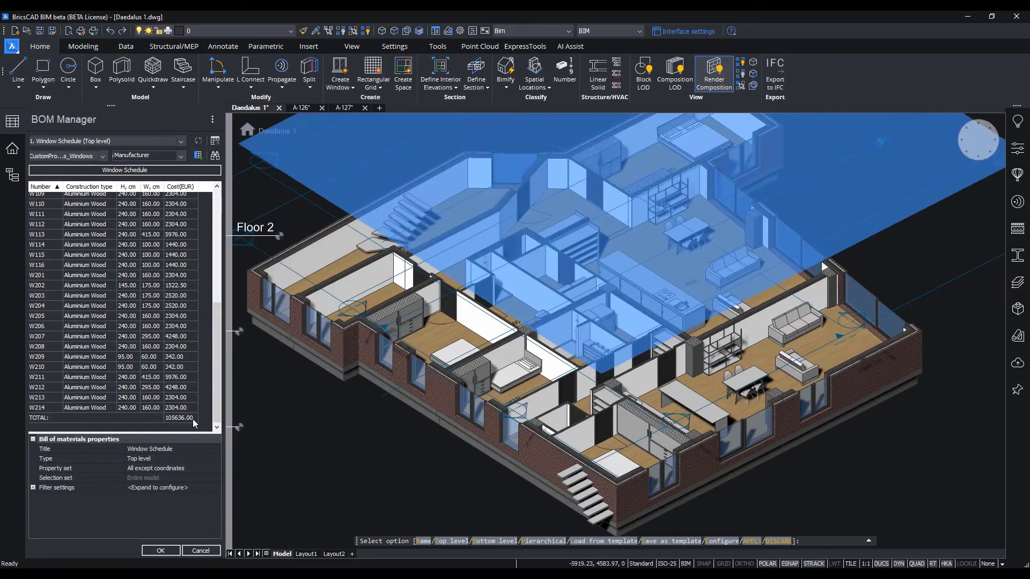
left_click(185, 421)
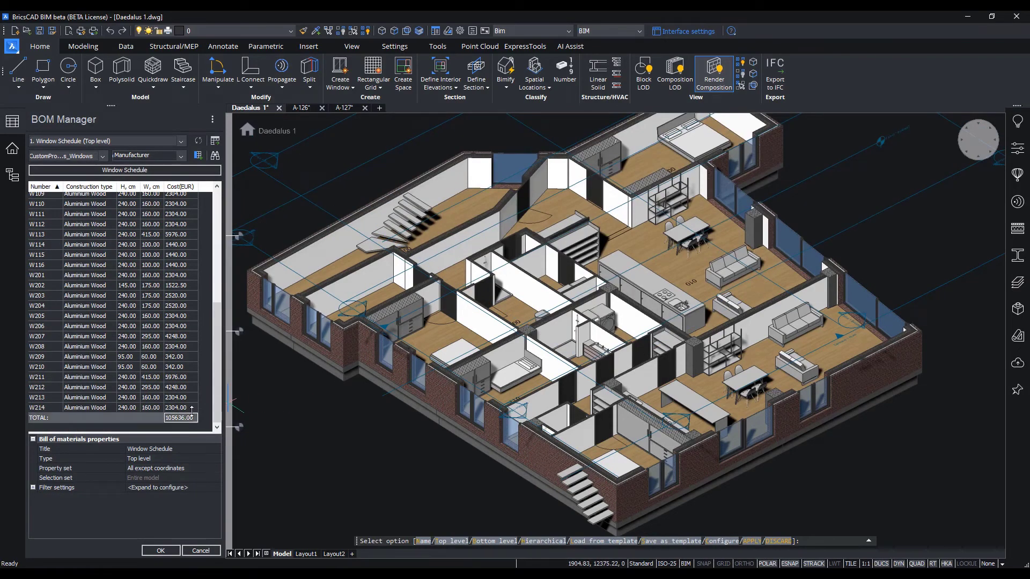
Widen the BOM Manager and insert a thumbnails column in the window schedule
left_click_drag(227, 409, 300, 403)
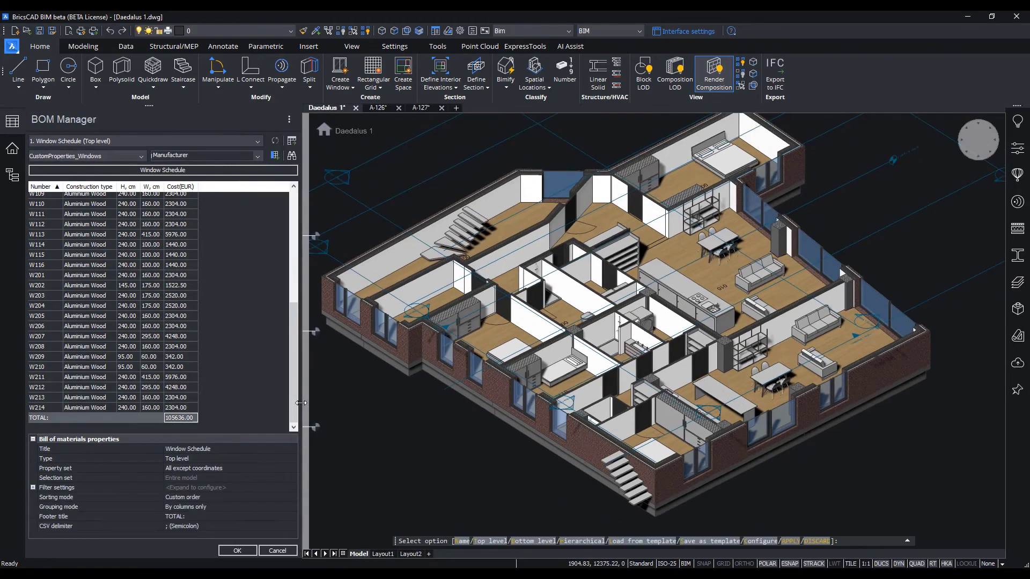
left_click(289, 119)
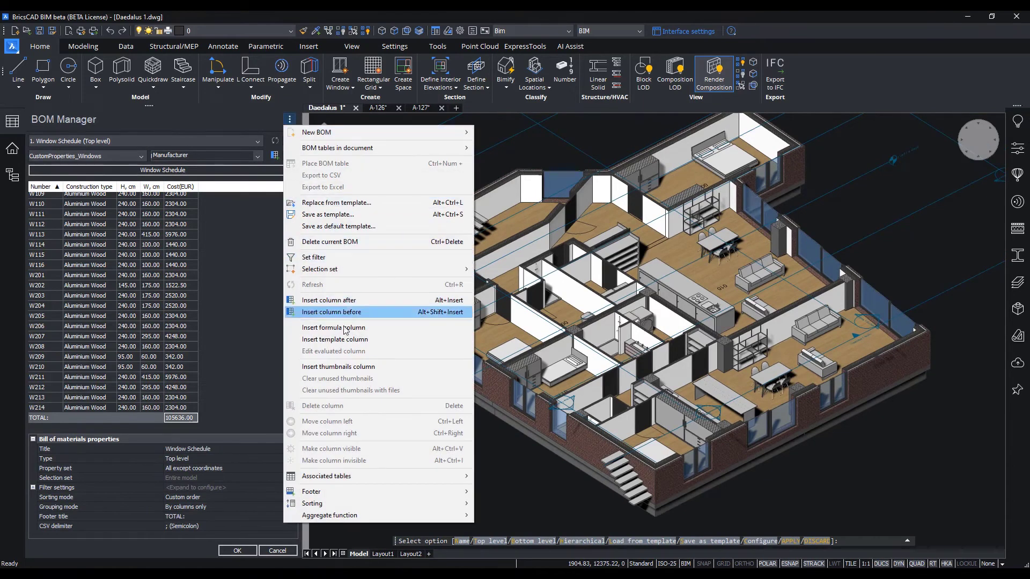
left_click(344, 369)
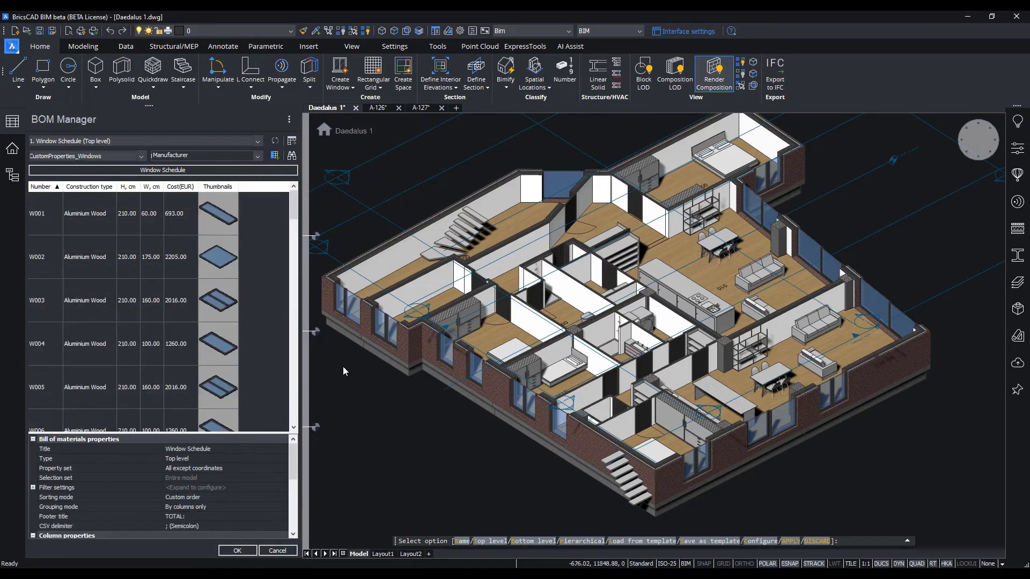
Change the thumbnails' view type to show each window front-on, and review the images down the schedule
scroll(204, 476, "down", 5)
left_click(201, 469)
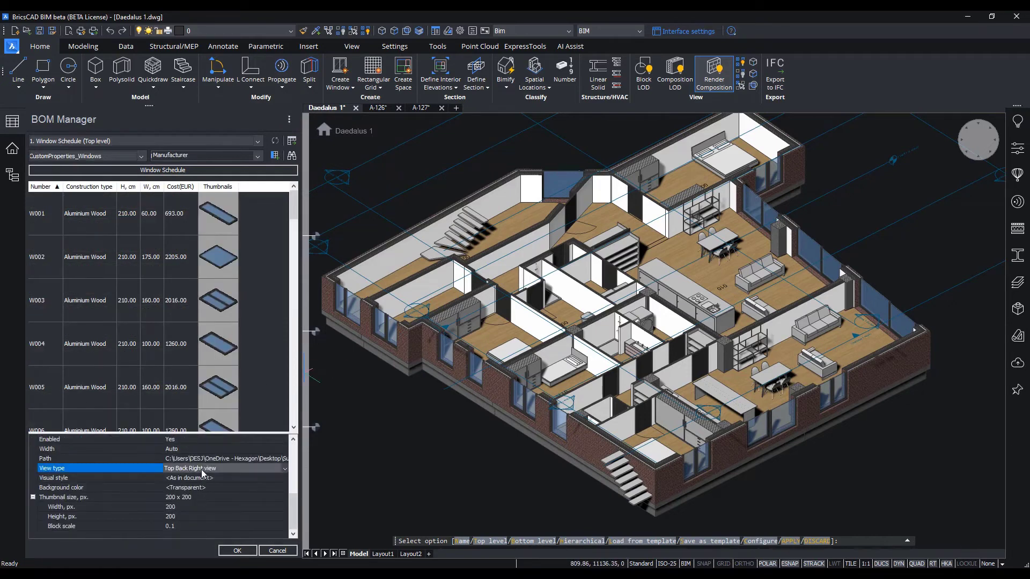
left_click(202, 468)
left_click(192, 504)
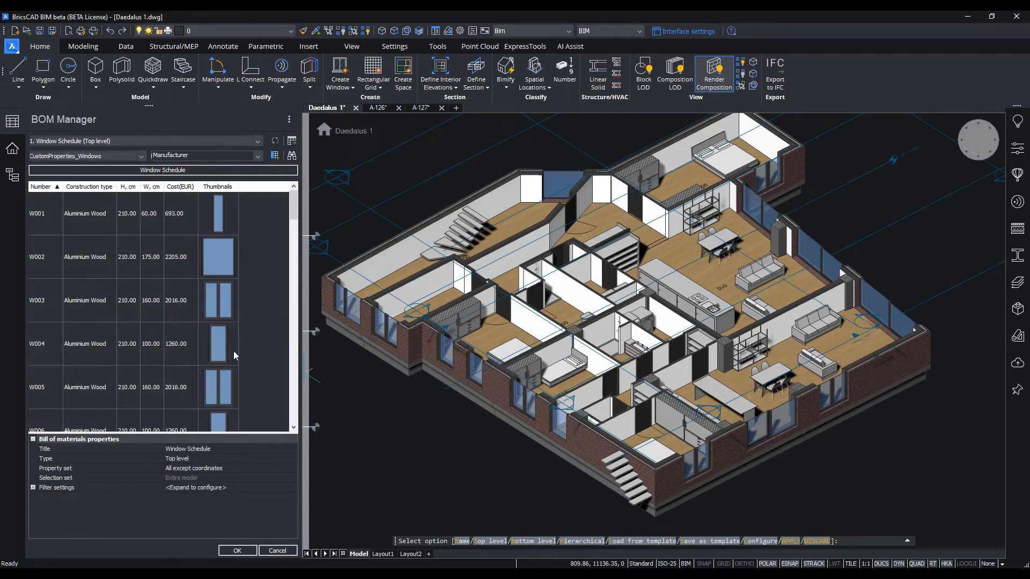
left_click_drag(290, 220, 302, 419)
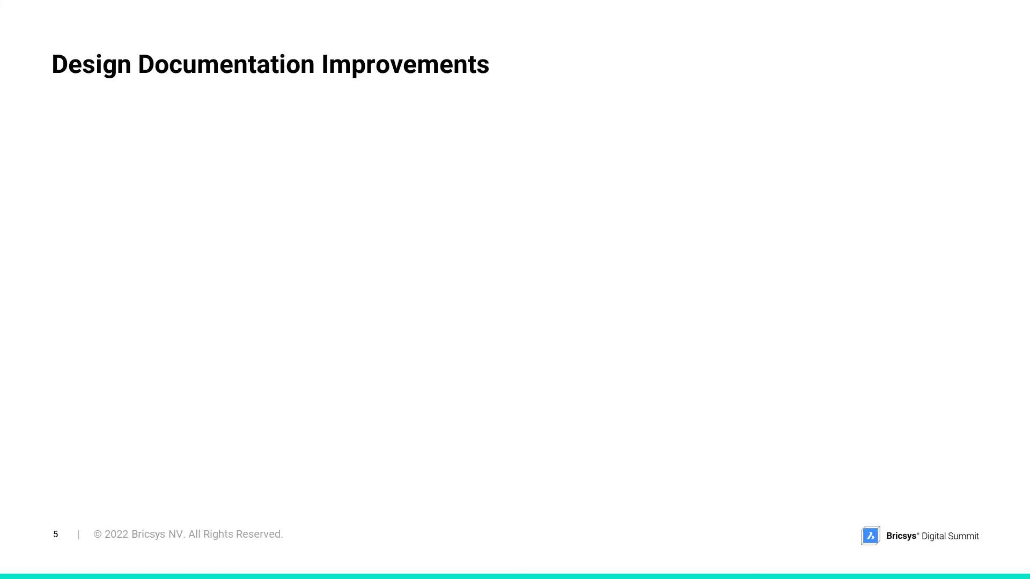
key("Right")
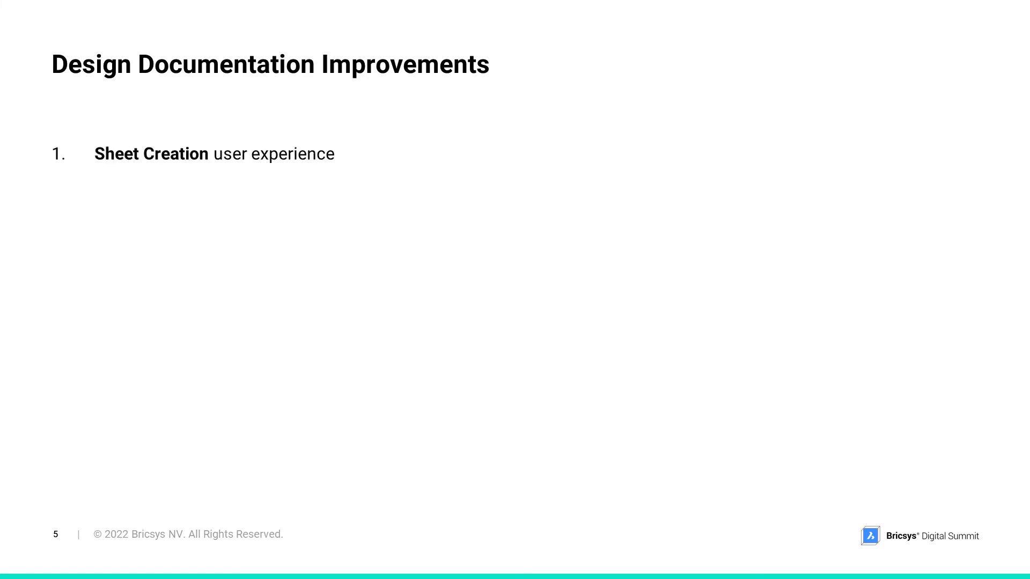
key("Right")
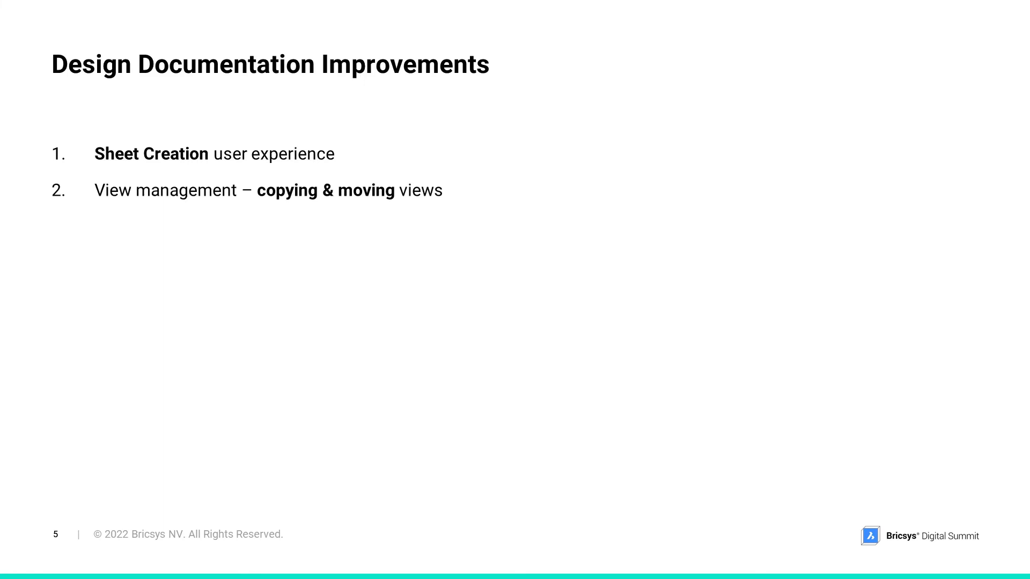
key("Right")
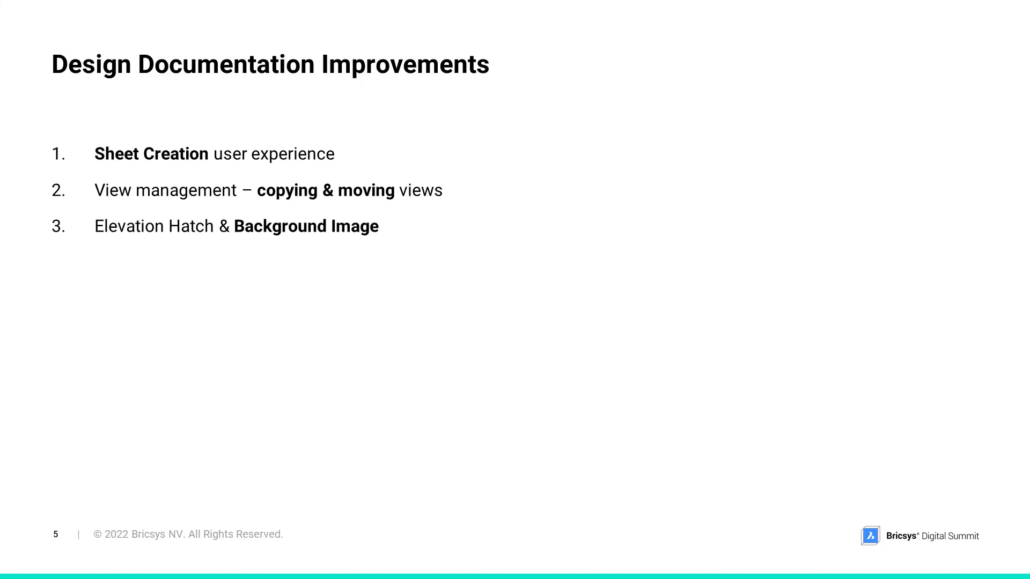
key("Right")
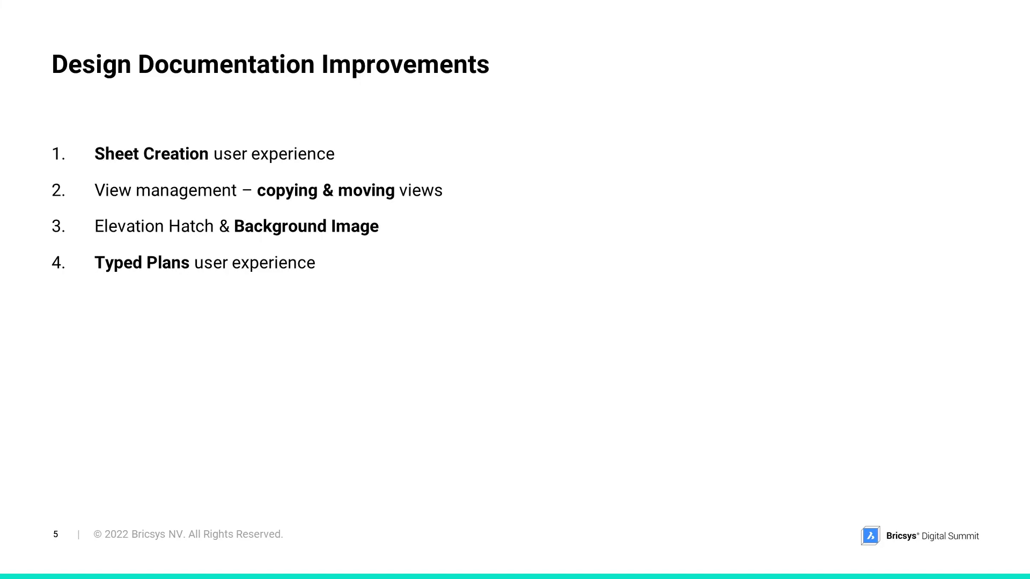
key("Right")
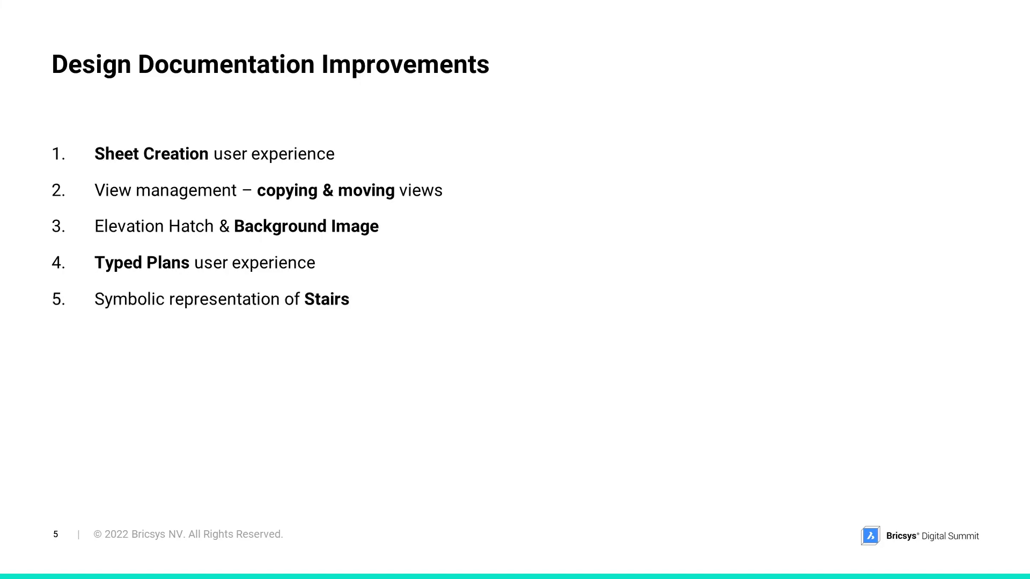
key("Right")
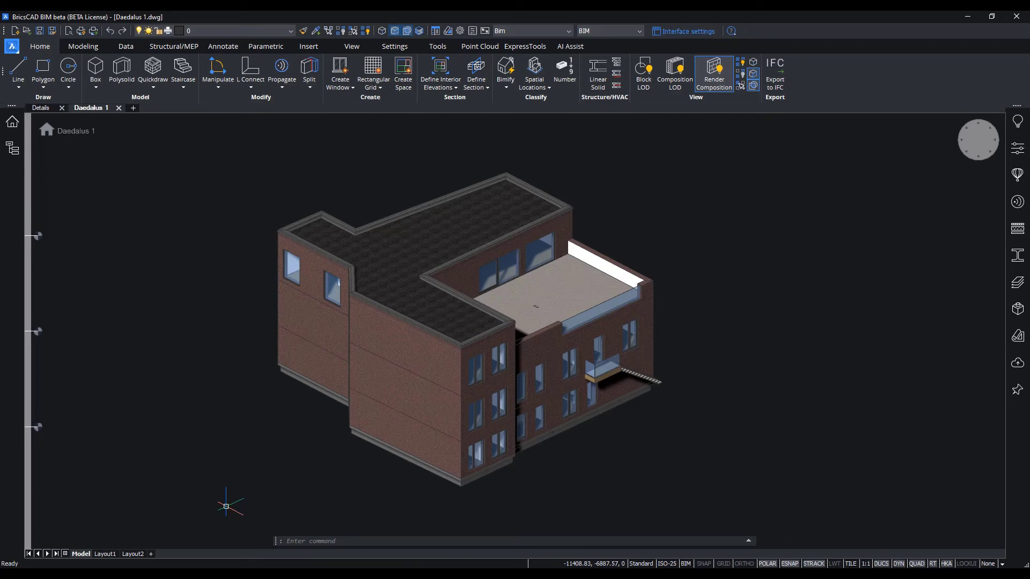
Add a new sheet to the Daedalus project's sheet set and open it
left_click(11, 123)
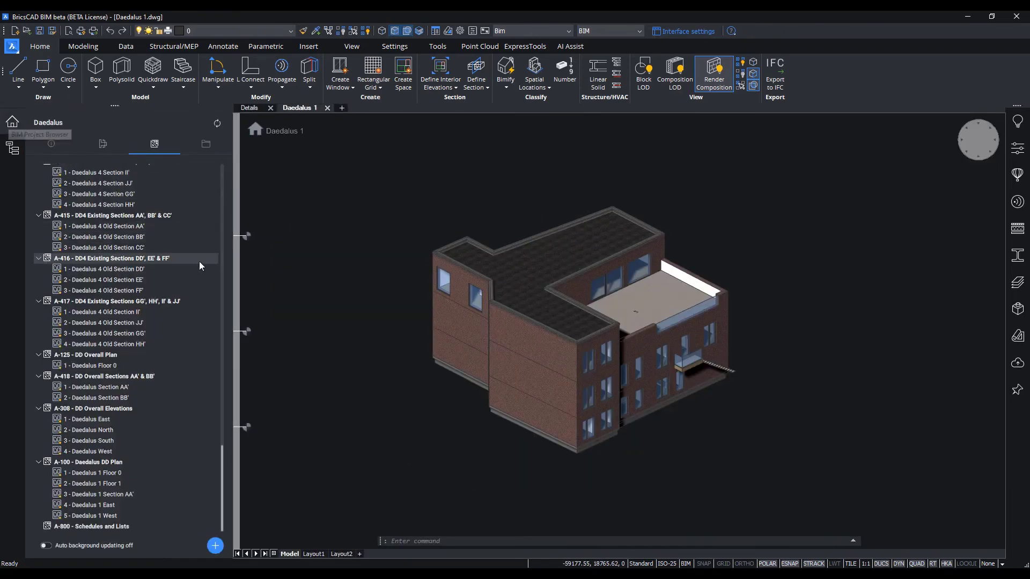
scroll(199, 263, "down", 1)
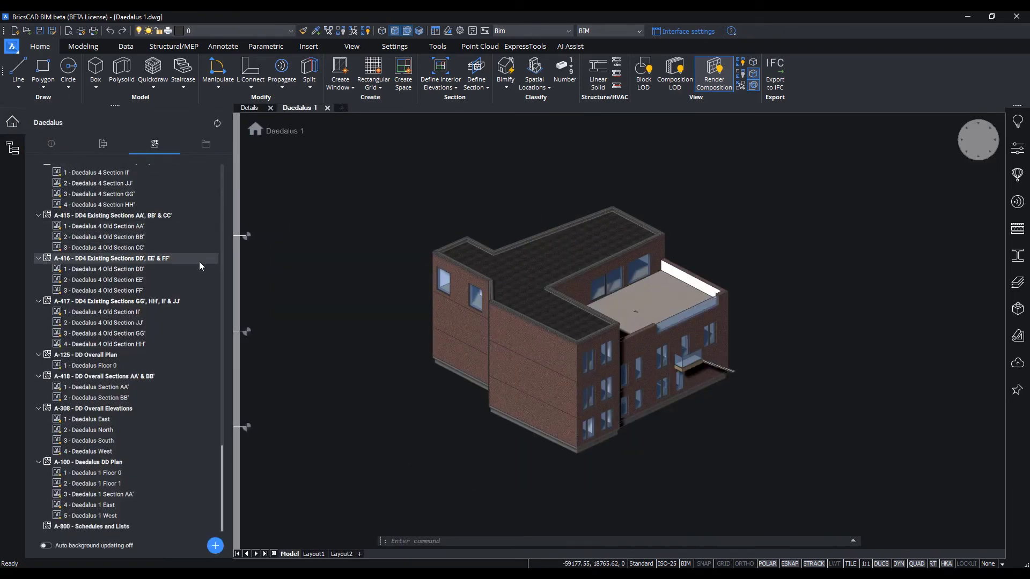
left_click(215, 546)
left_click(176, 487)
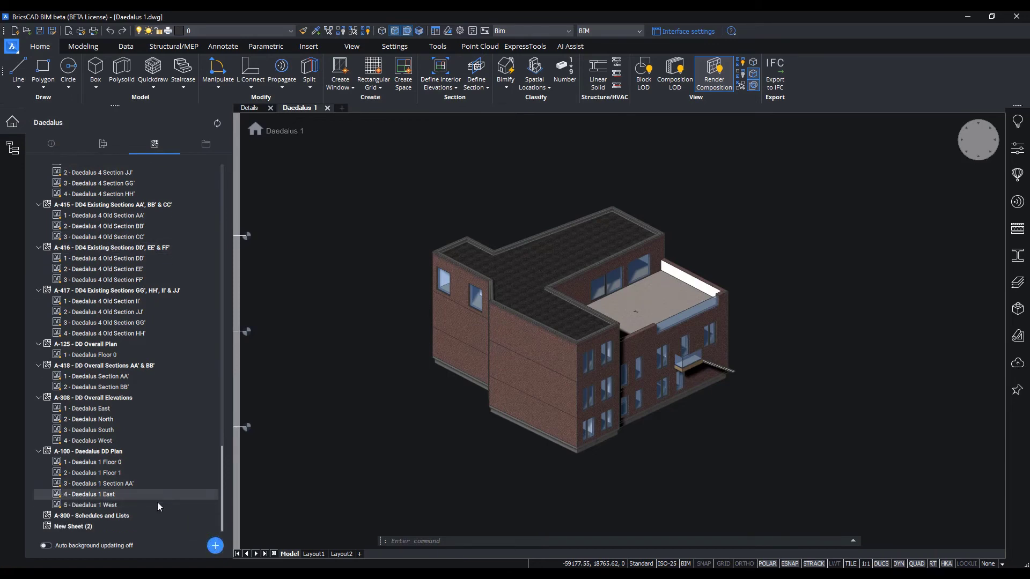
left_click(81, 527)
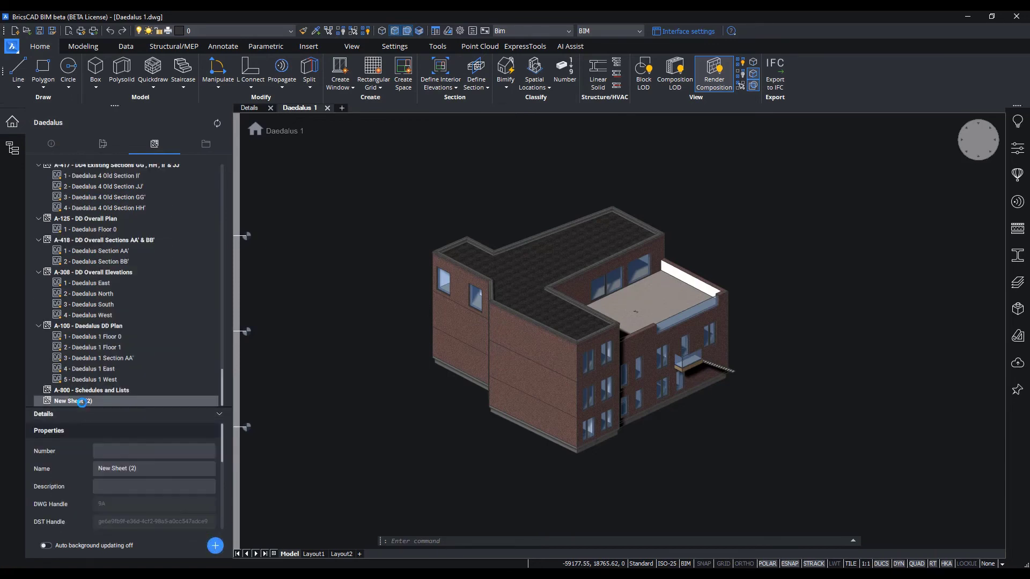
double_click(82, 401)
Set the new sheet's number to A-600 and its name to Window Details
scroll(503, 356, "down", 2)
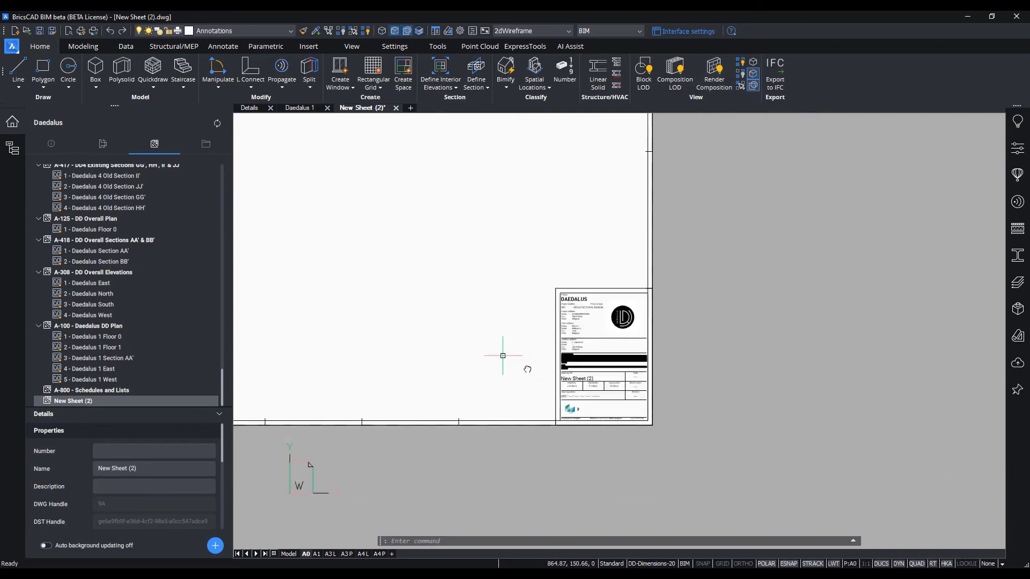
middle_click_drag(527, 369, 766, 497)
scroll(766, 493, "down", 2)
middle_click_drag(768, 481, 666, 411)
scroll(666, 411, "up", 1)
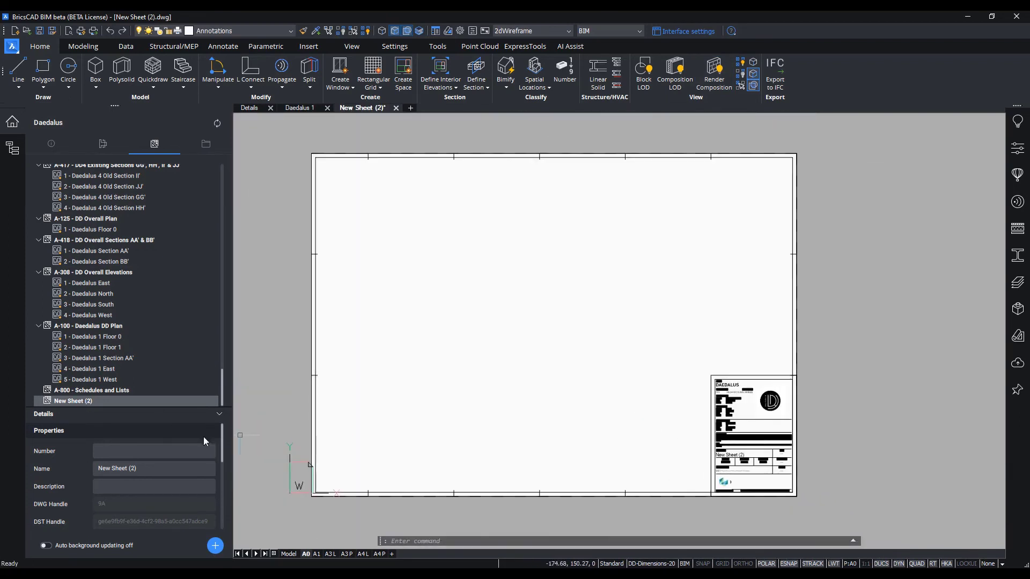
left_click(130, 450)
type("A-600")
key("Tab")
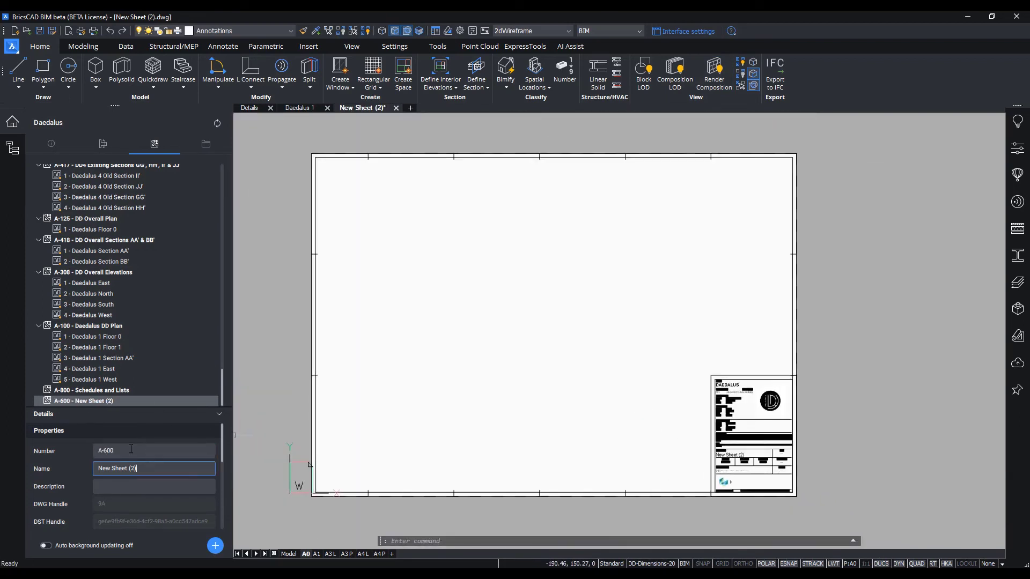
type("Window Details")
key("Return")
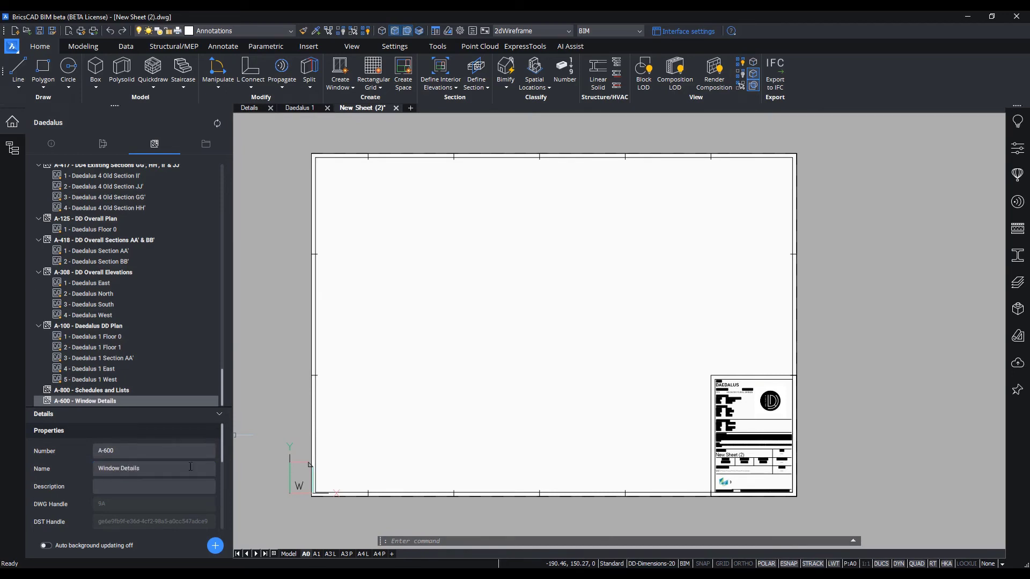
Examine all window detail drawings in the sheet's model space, zoomed to their extents
left_click(290, 554)
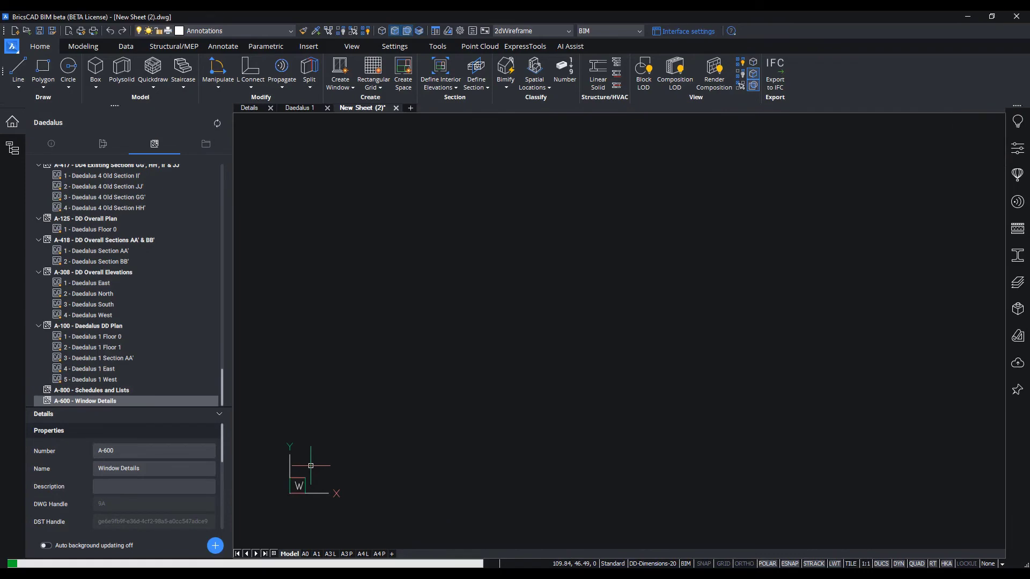
type("z")
key("Return")
type("e")
key("Return")
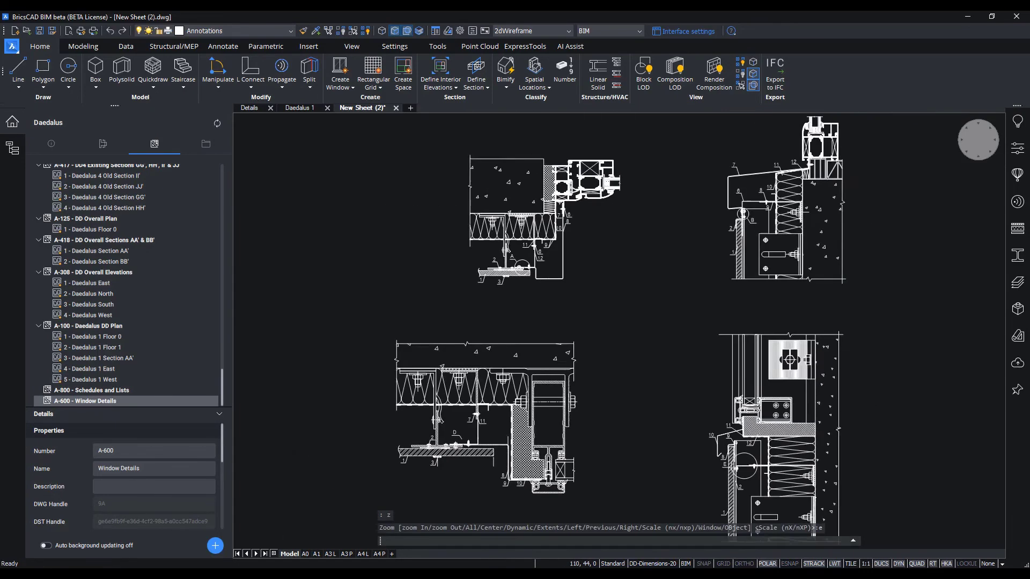
Create four viewports in a two-by-two grid on the A0 layout, filling the sheet's inner frame from its upper-left corner to beyond mid-width
left_click(305, 554)
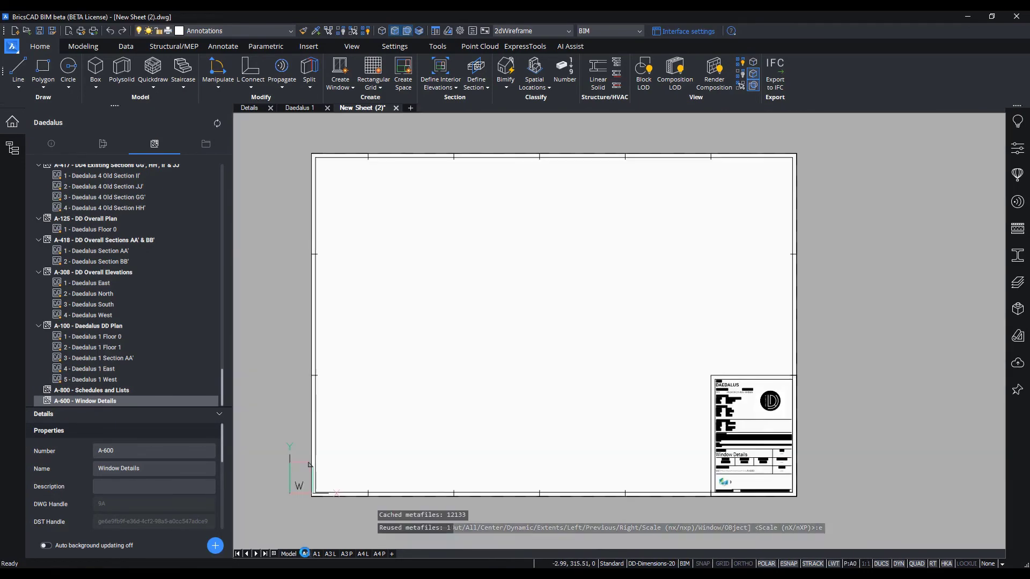
type("VIEWPORTS")
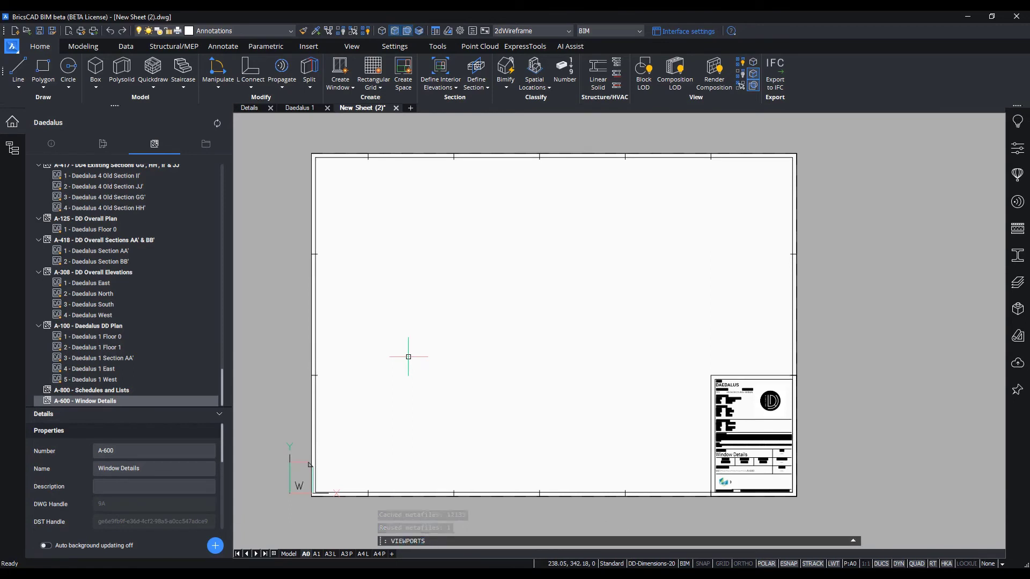
key("Return")
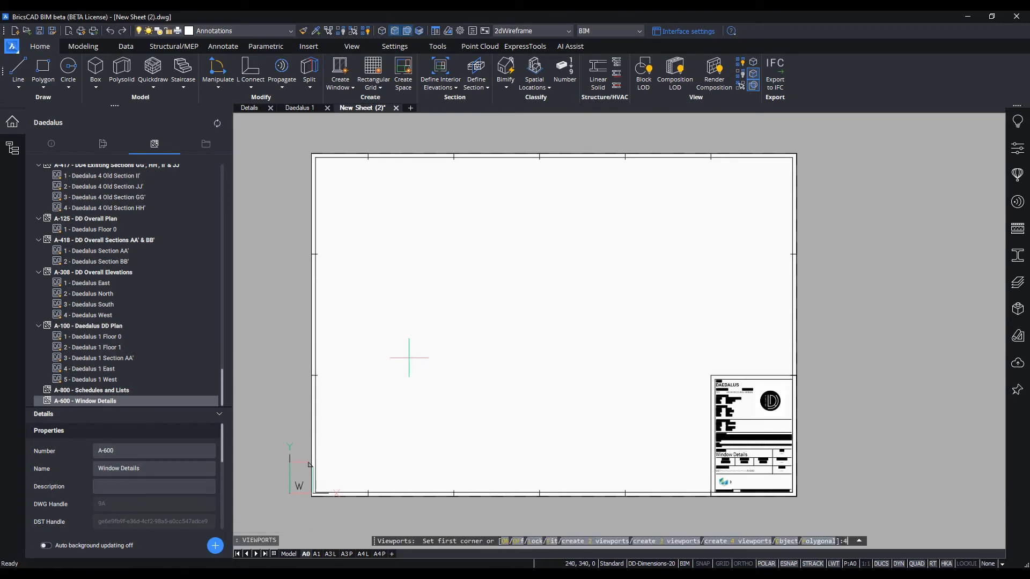
type("4")
key("Return")
left_click(316, 158)
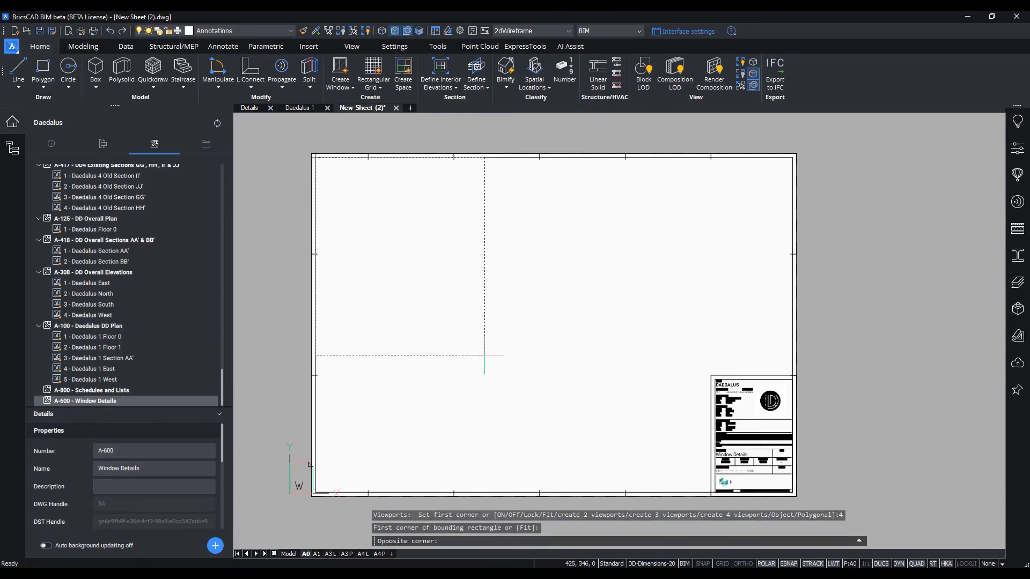
left_click(583, 489)
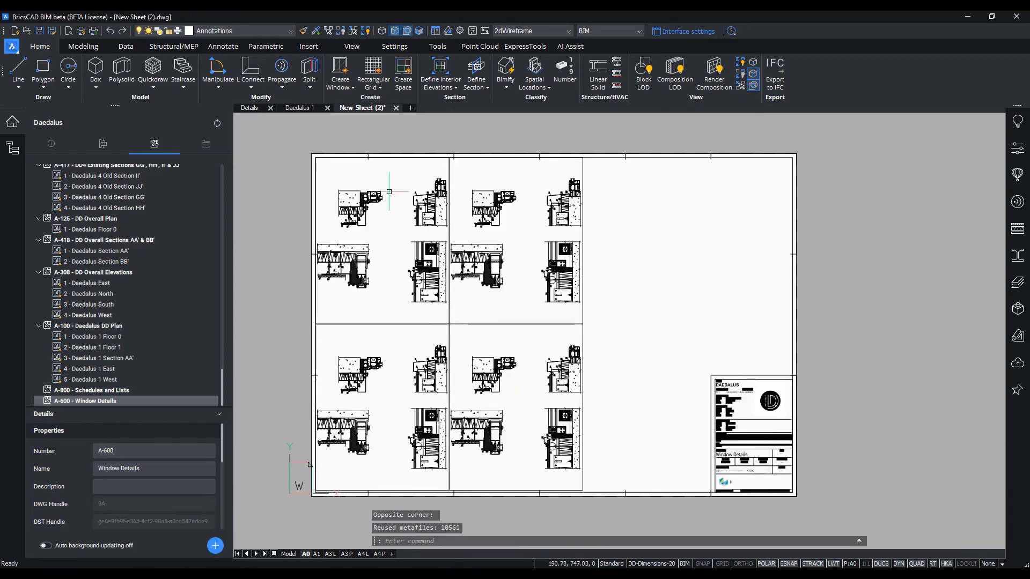
Frame the upper-left window detail in the upper-left viewport and the upper-right detail in the upper-right viewport
double_click(400, 236)
scroll(413, 257, "up", 4)
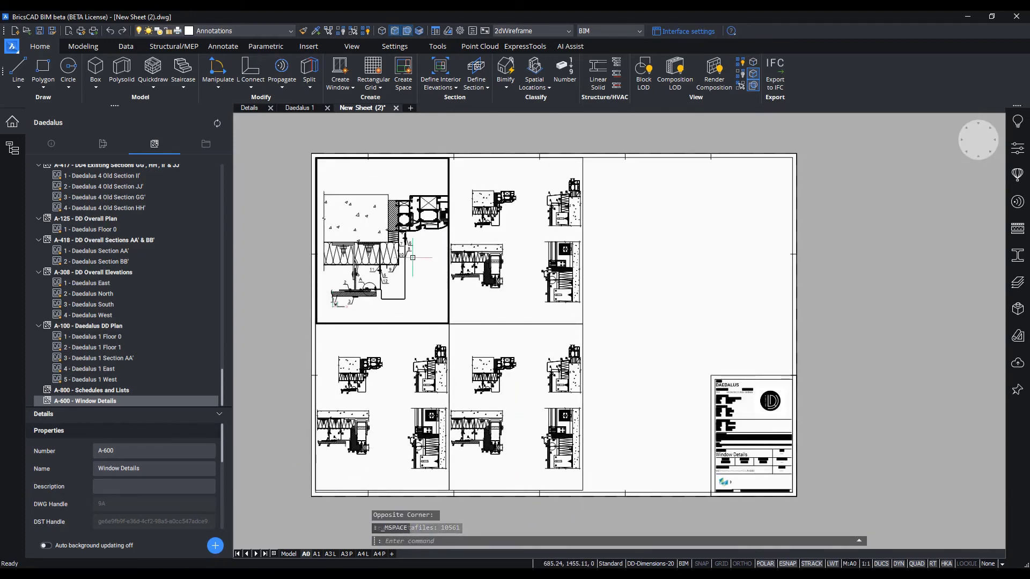
scroll(412, 257, "down", 1)
left_click(508, 280)
scroll(571, 222, "up", 6)
middle_click_drag(570, 222, 524, 287)
Frame the lower-left window detail in the lower-left viewport and the lower-right detail in the lower-right viewport, and return to paper space
left_click(387, 441)
scroll(382, 445, "up", 3)
middle_click_drag(382, 445, 457, 435)
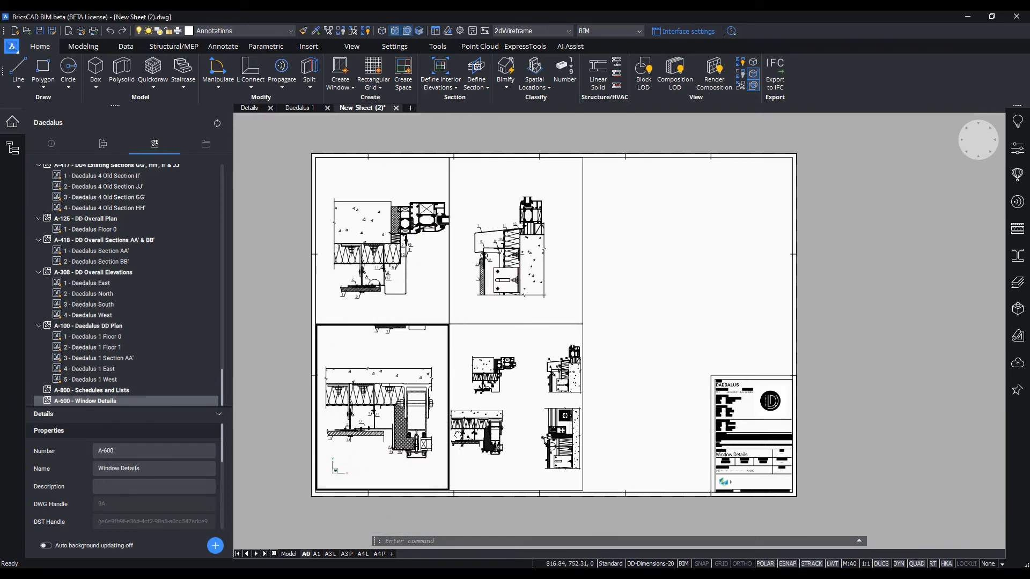
scroll(456, 436, "down", 1)
left_click(538, 418)
scroll(538, 421, "up", 6)
middle_click_drag(534, 423, 463, 385)
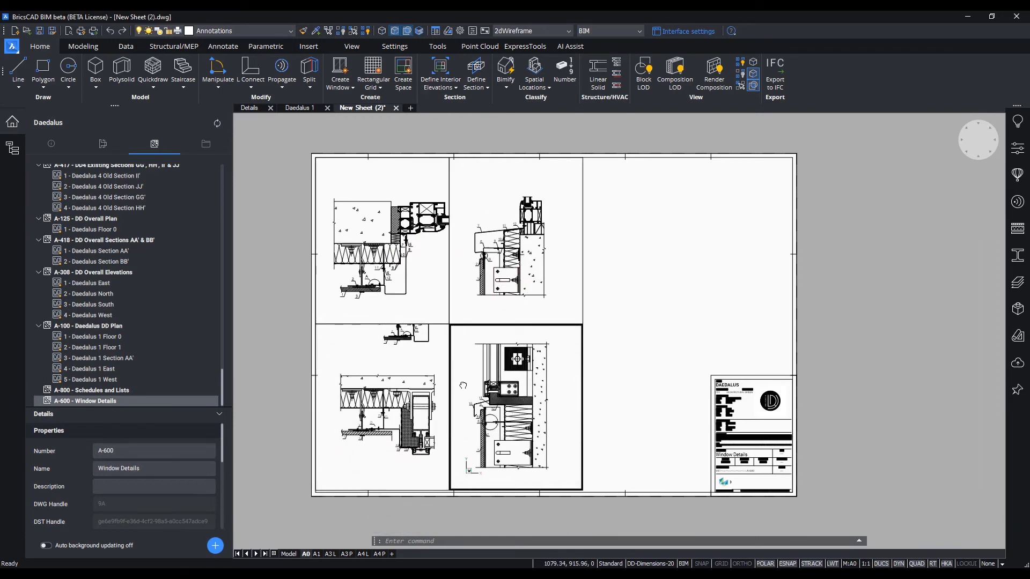
double_click(608, 355)
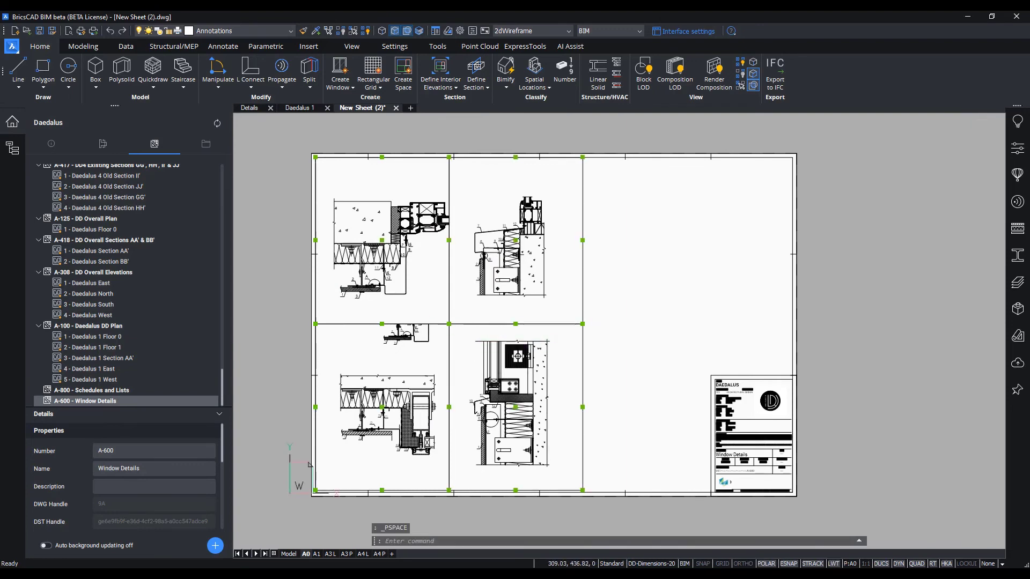
Set the standard scale of all four viewports to 1:2
left_click(1014, 149)
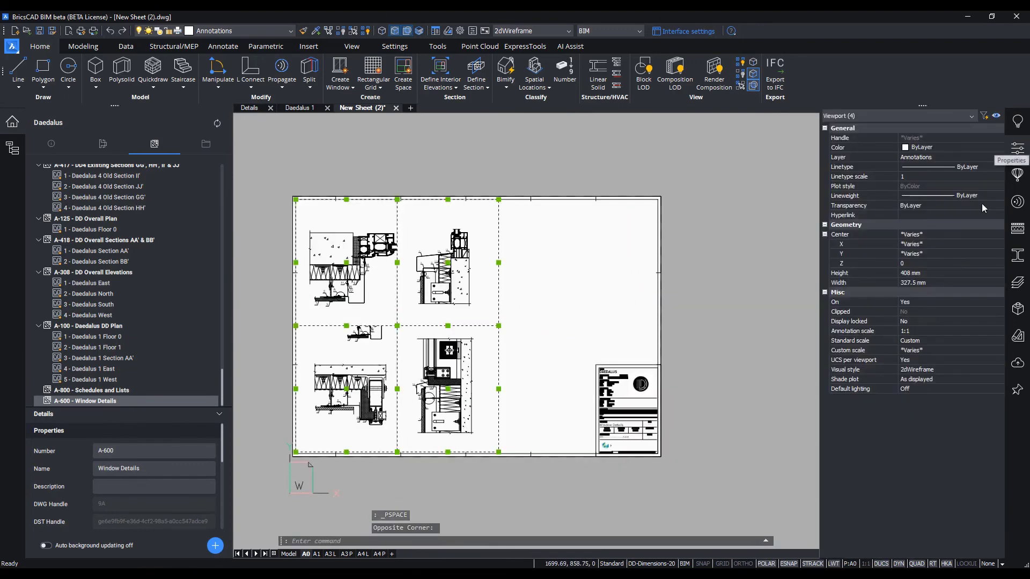
left_click(921, 343)
left_click(921, 344)
left_click(909, 383)
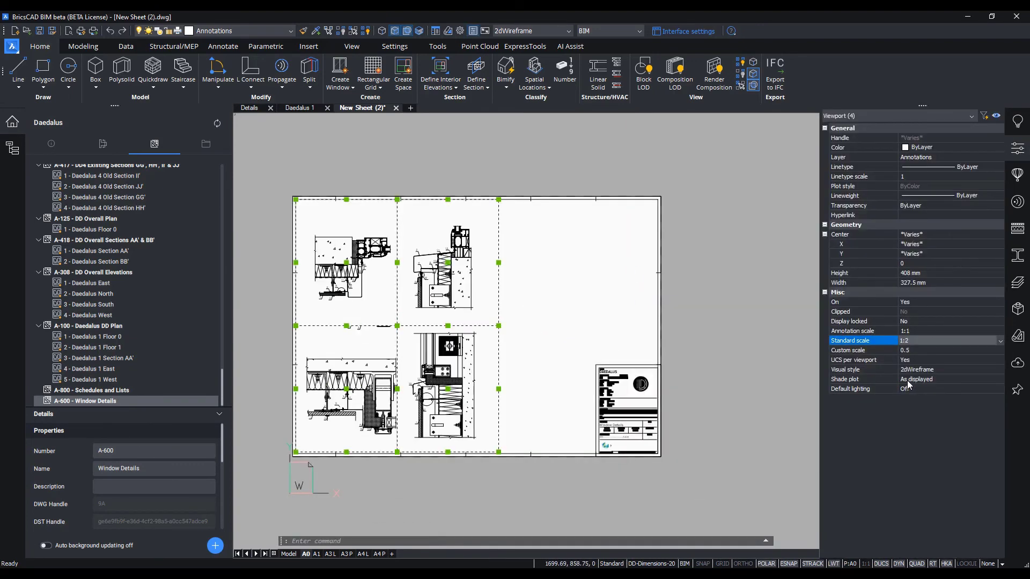
key("Escape")
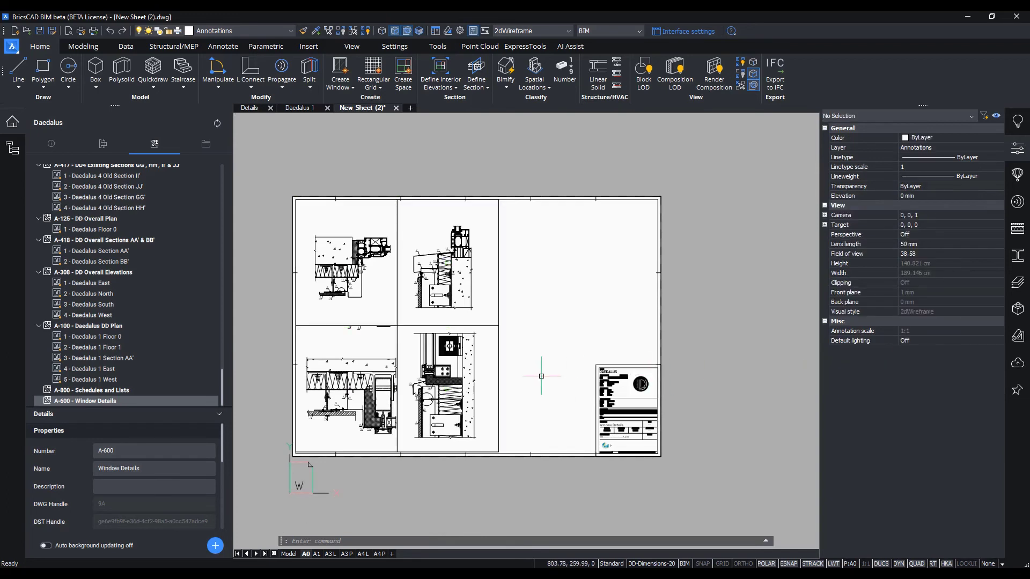
Insert Detail E.dwg and Detail F.dwg from the project's Details folder into the sheet's empty area with a margin of 25
left_click(205, 144)
left_click(37, 179)
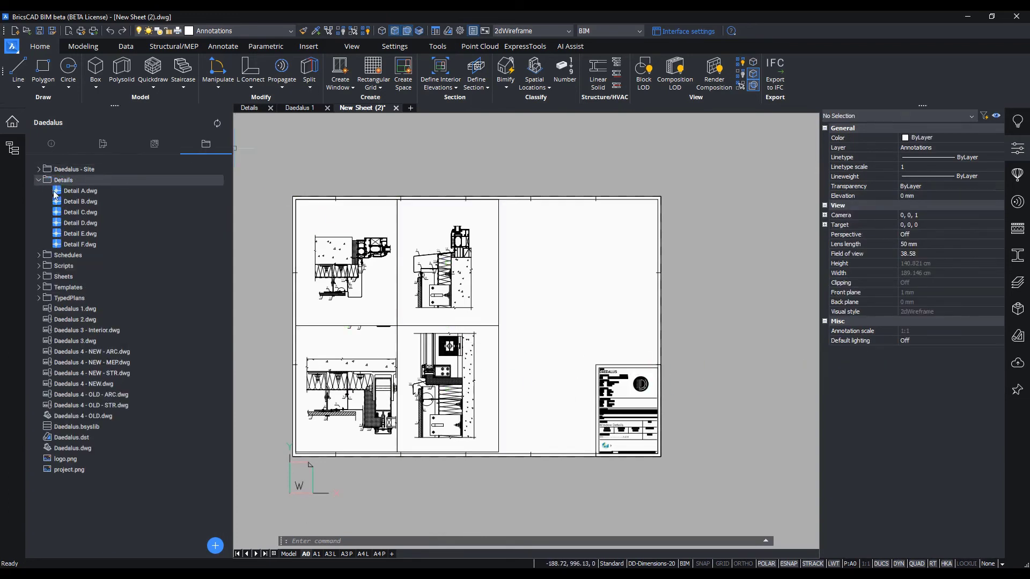
left_click(96, 237)
left_click(95, 242, "shift")
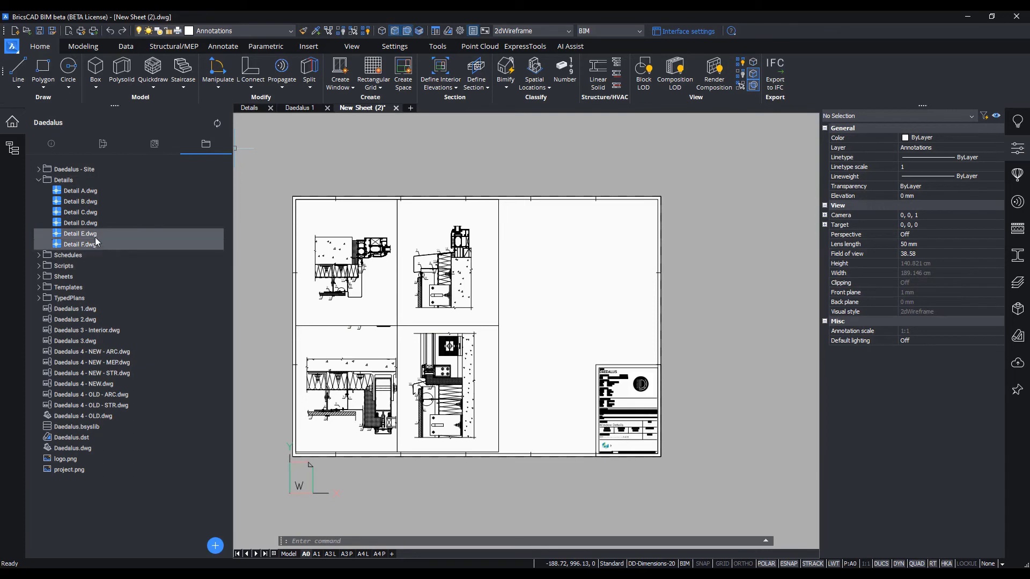
left_click_drag(528, 241, 531, 241)
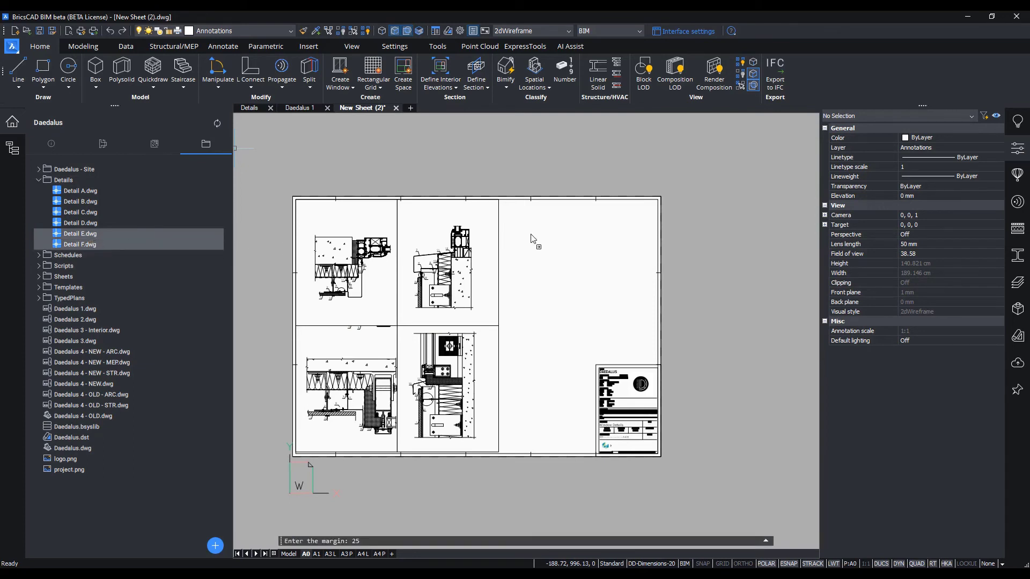
key("Return")
left_click(518, 218)
left_click(518, 219)
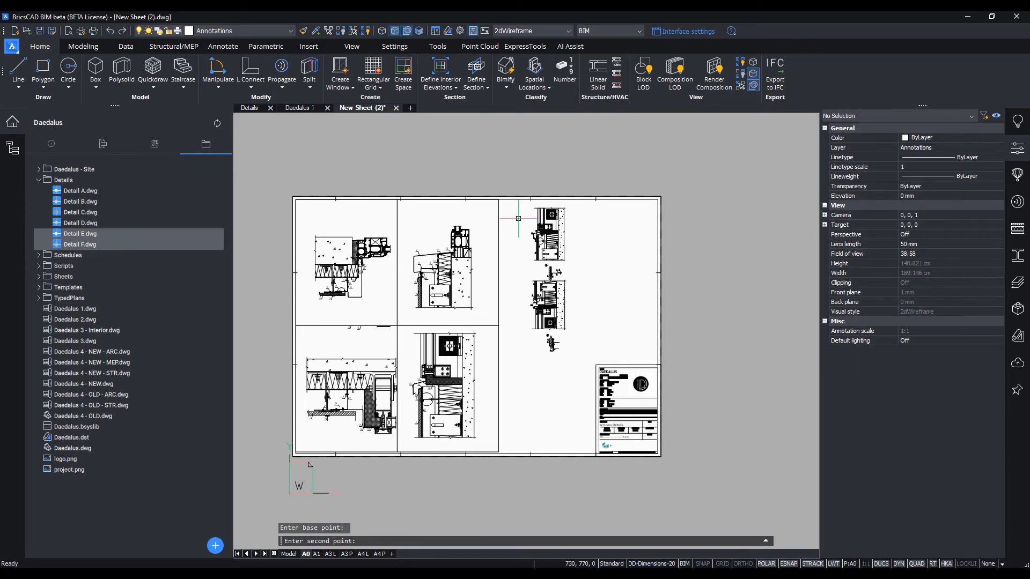
Add a sheet to the Daedalus sheet set by importing the Window Type 3 - Details layout from the Window Detail drawing
left_click(17, 127)
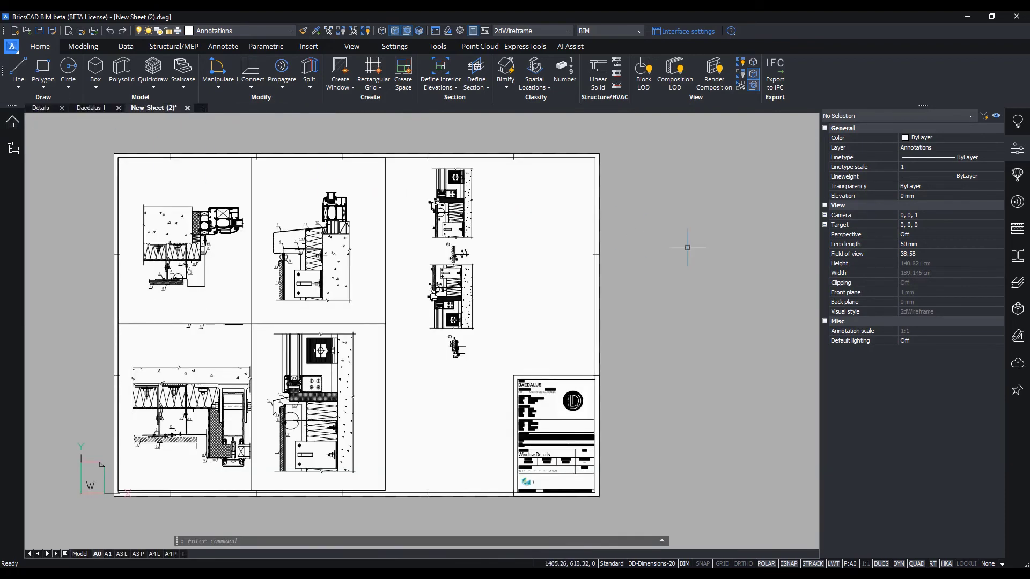
left_click(1018, 337)
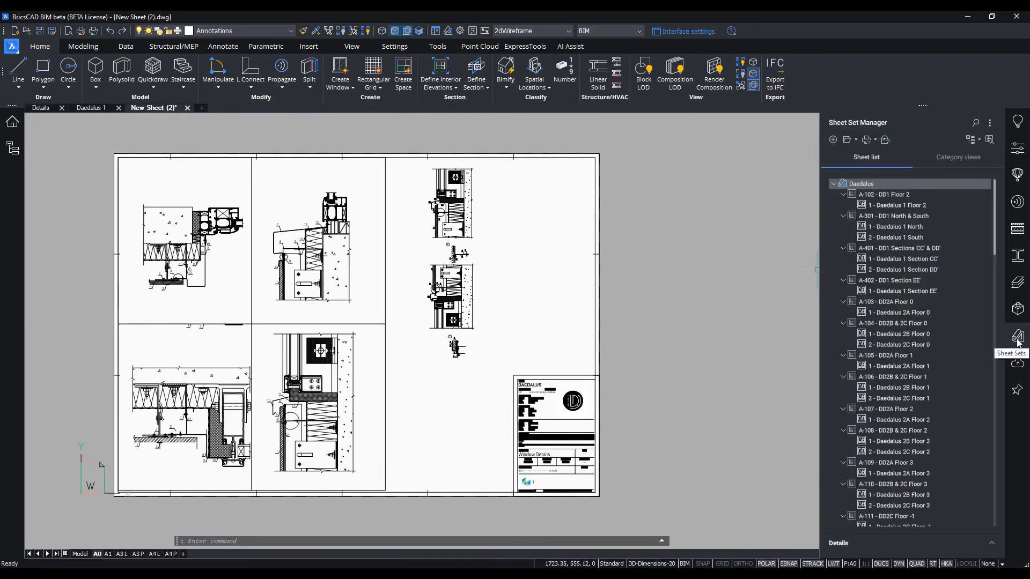
right_click(864, 183)
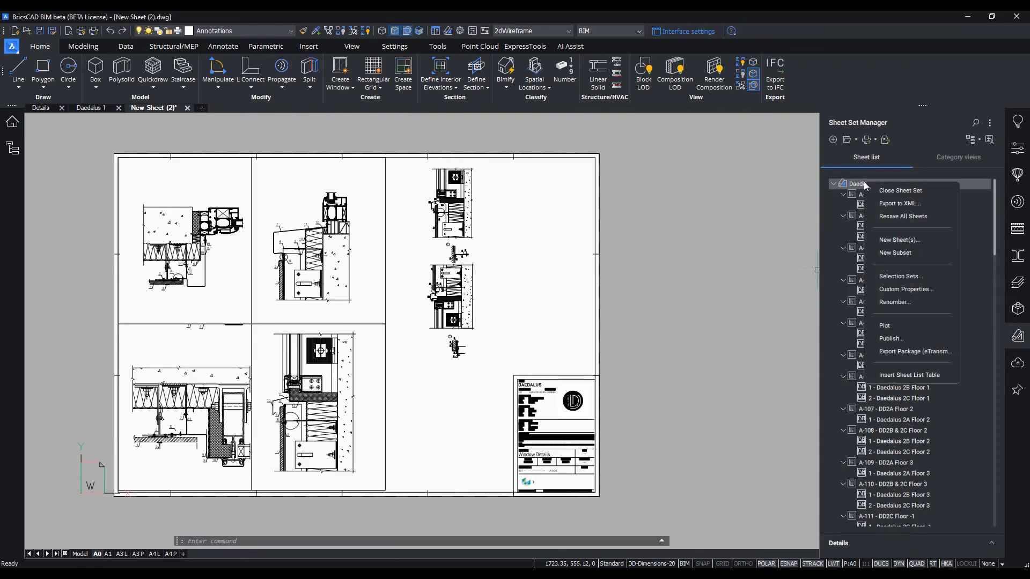
left_click(894, 239)
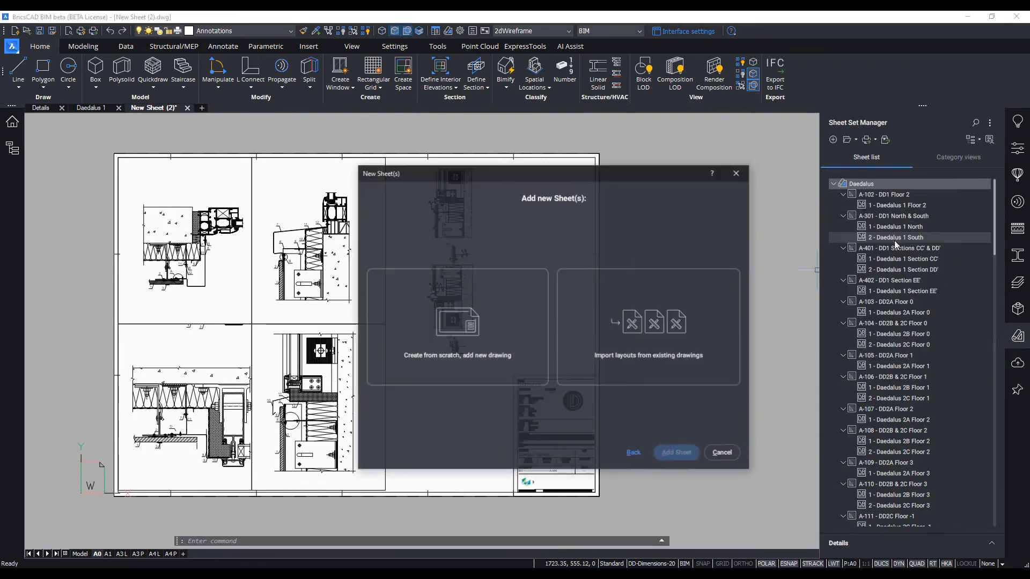
left_click(658, 322)
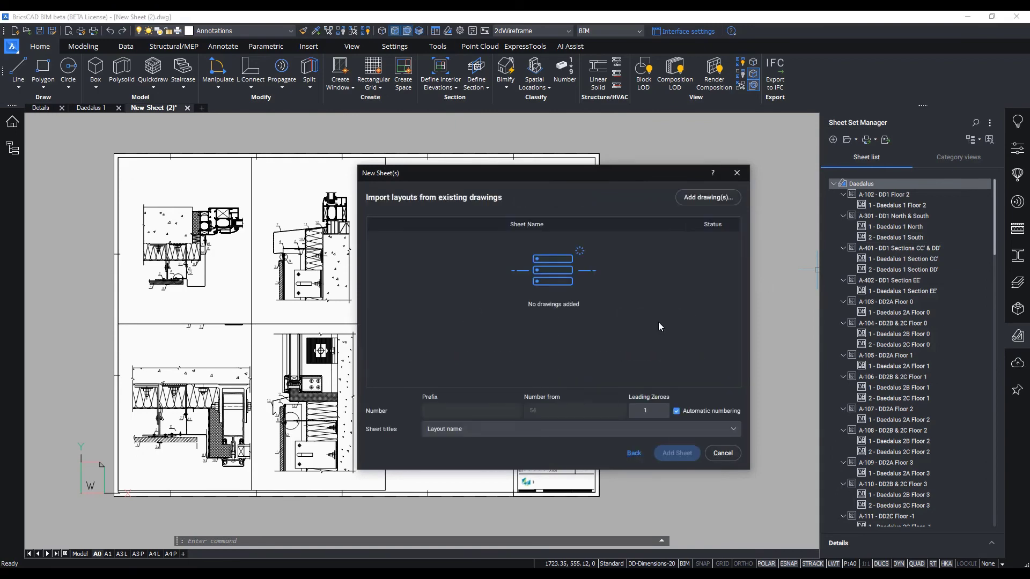
left_click(717, 199)
left_click(571, 338)
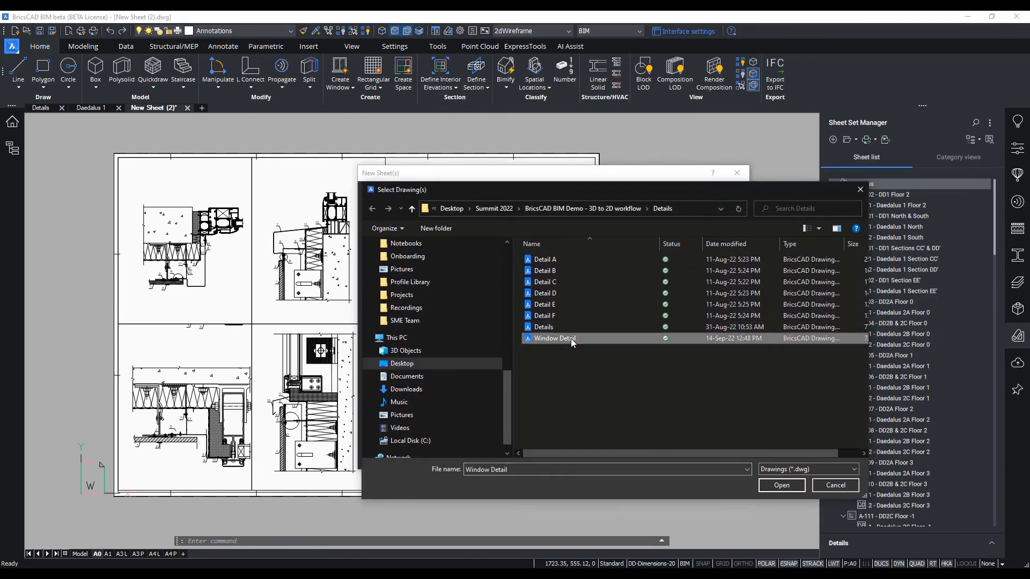
left_click(788, 486)
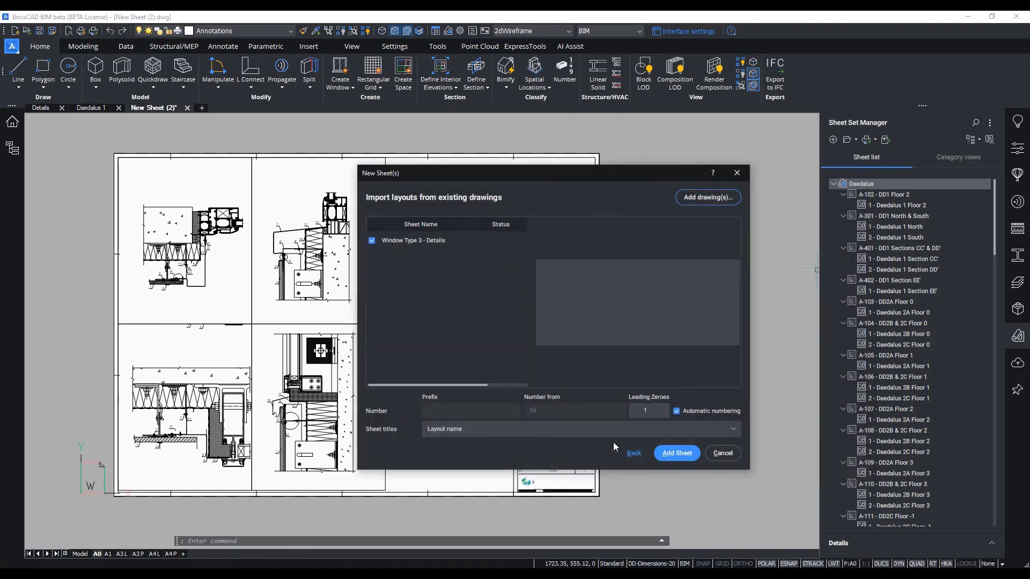
left_click(675, 454)
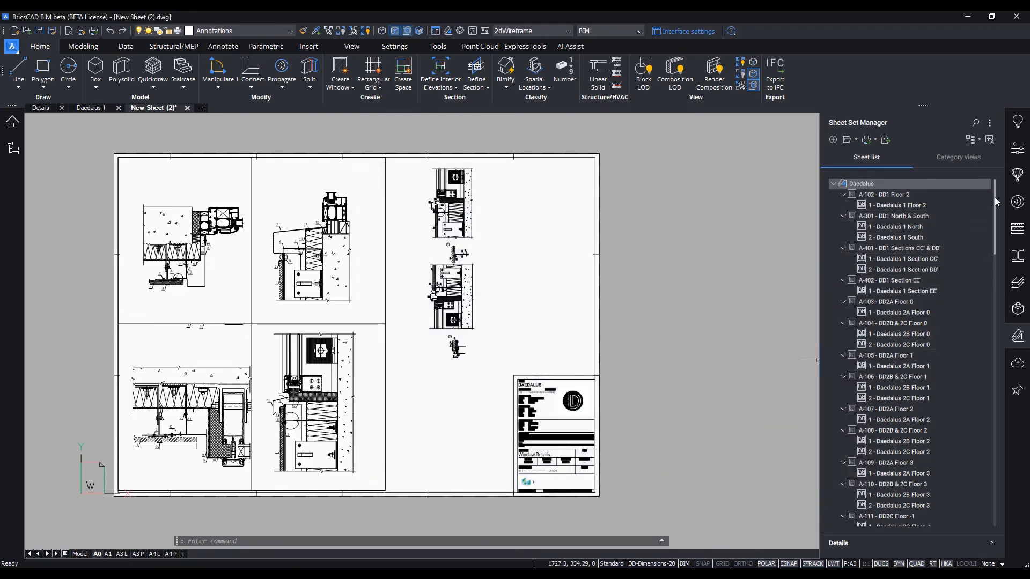
Open the imported Window Type 3 - Details sheet from the end of the sheet list
left_click_drag(995, 197, 984, 494)
right_click(892, 521)
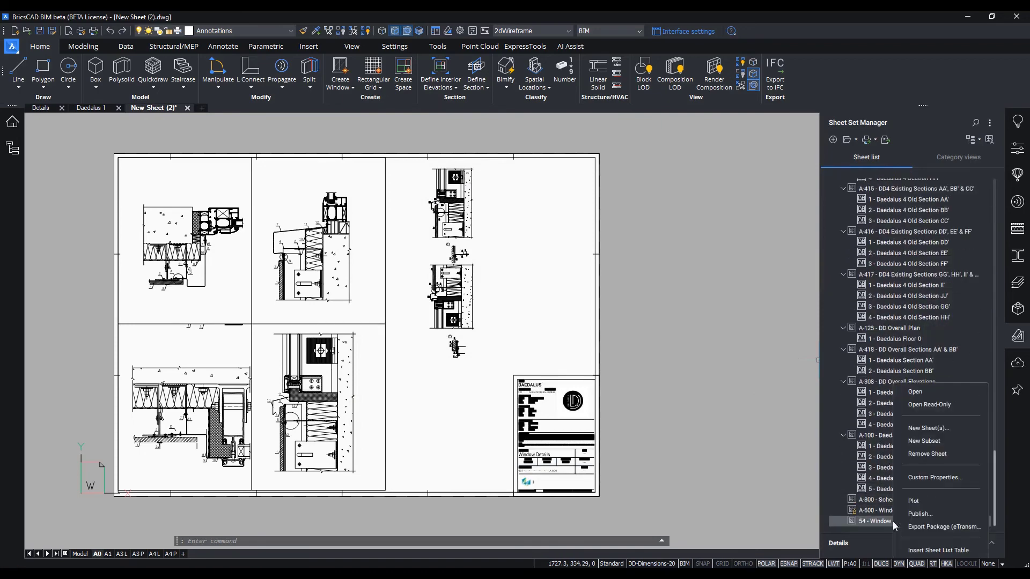
left_click(924, 392)
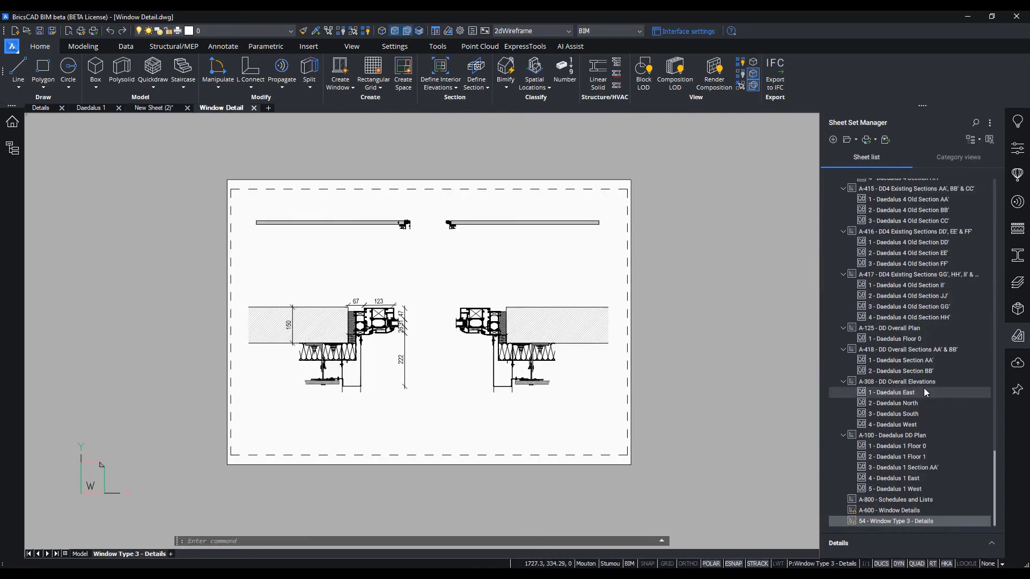